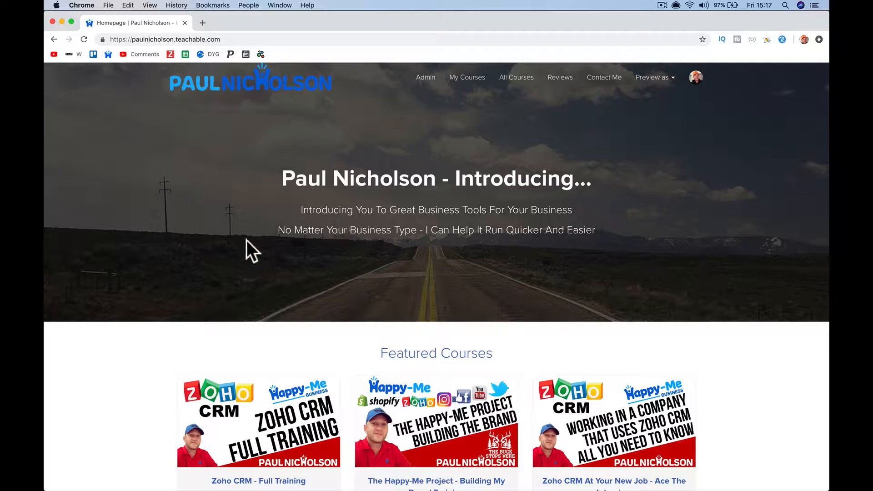
- Scroll to the Teachable Full Training course card and open its sales page
scroll(298, 271, "down", 5)
scroll(298, 270, "down", 15)
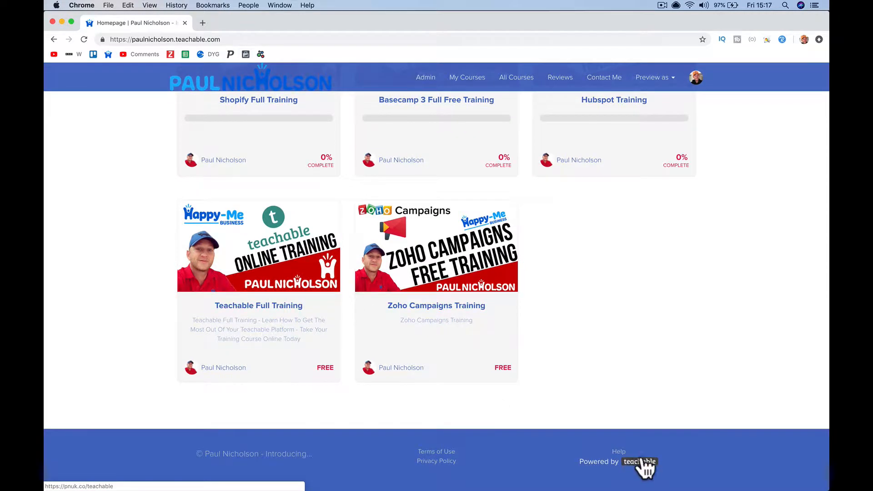
scroll(614, 332, "up", 15)
scroll(614, 332, "up", 3)
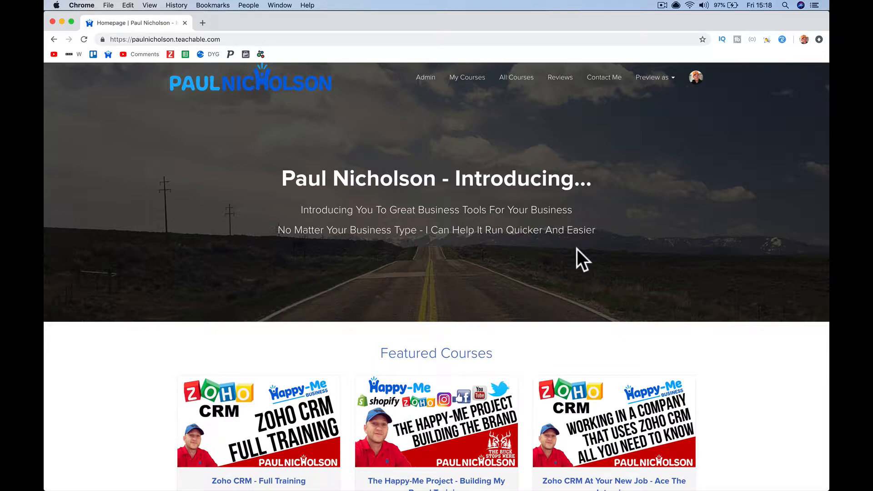
scroll(576, 249, "down", 20)
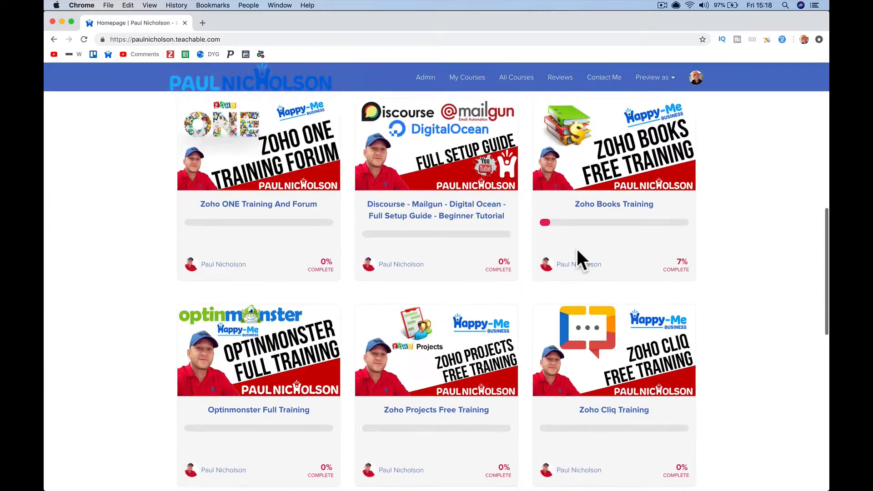
scroll(580, 259, "down", 5)
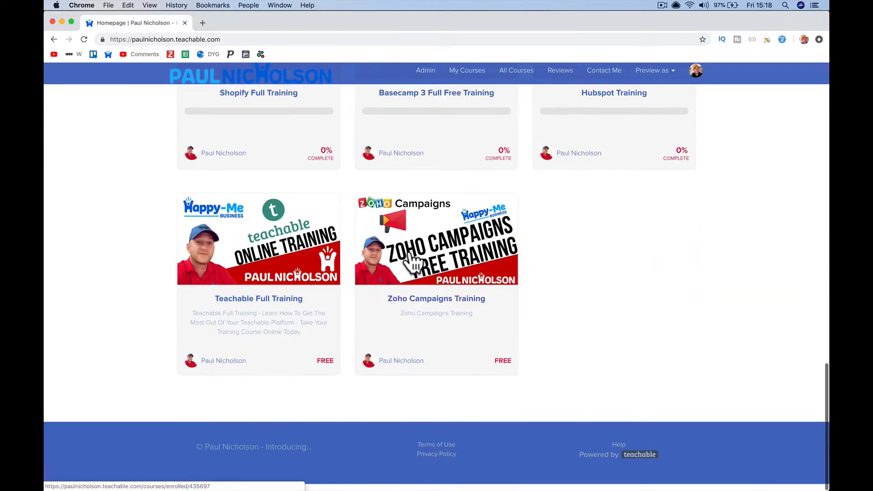
left_click(329, 245)
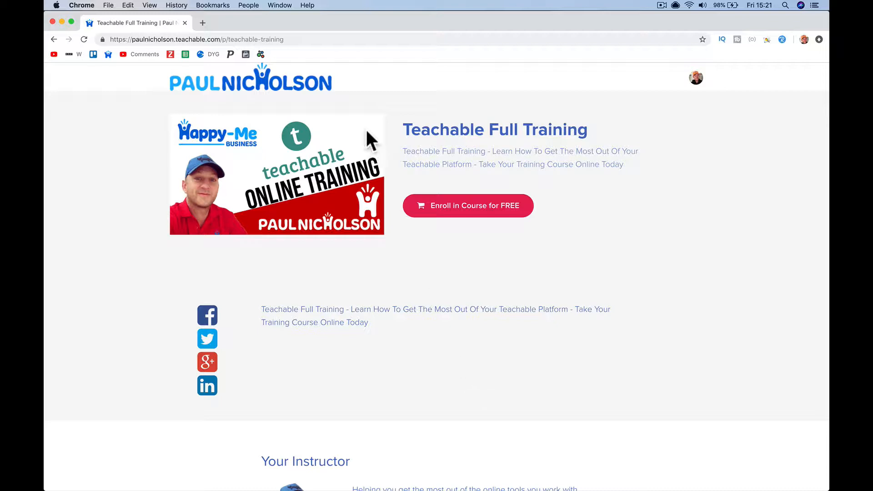
left_click(308, 36)
- Go to the short link pnuk.co/teachable, correcting the mistyped address
type("pnuk")
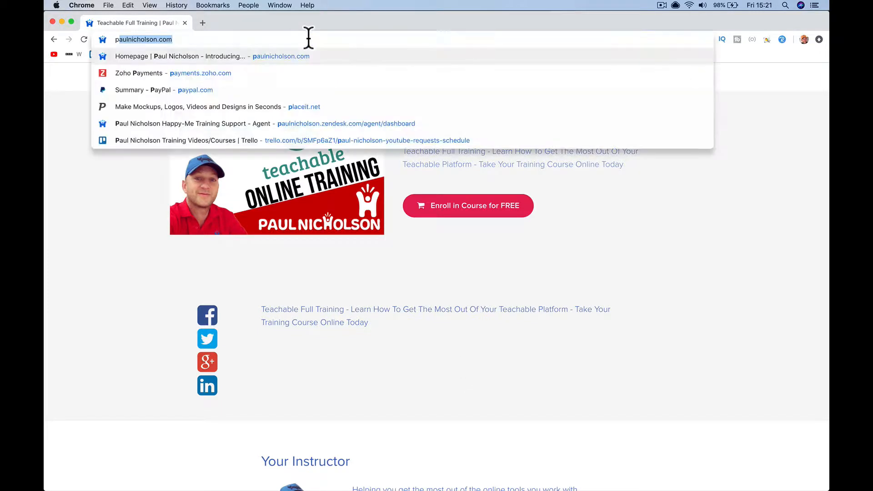
type(".co")
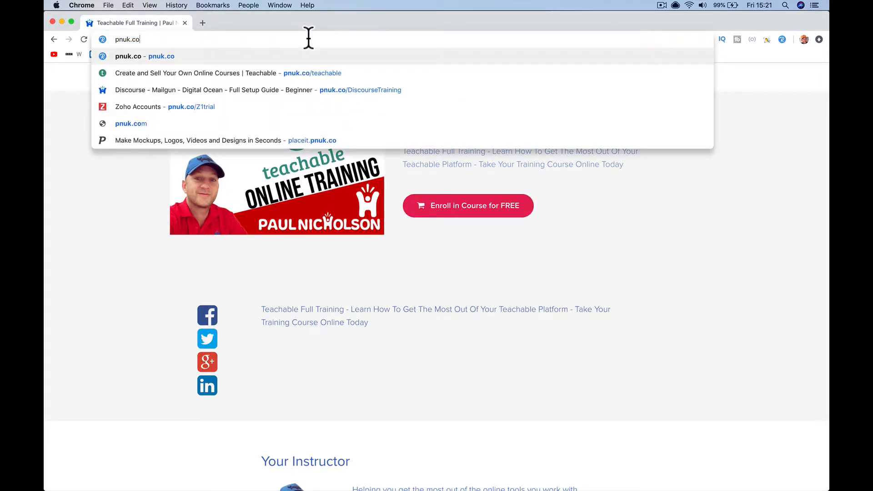
type("/teachbal")
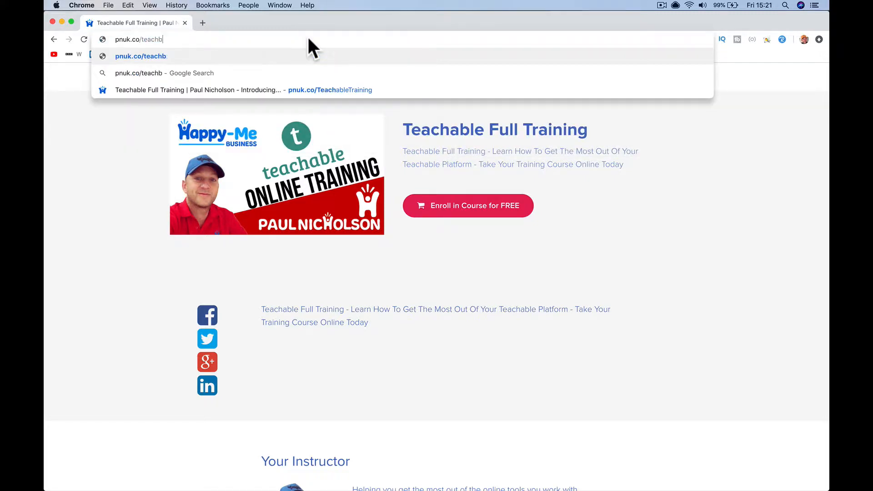
key("BackSpace")
key("BackSpace")
key("BackSpace")
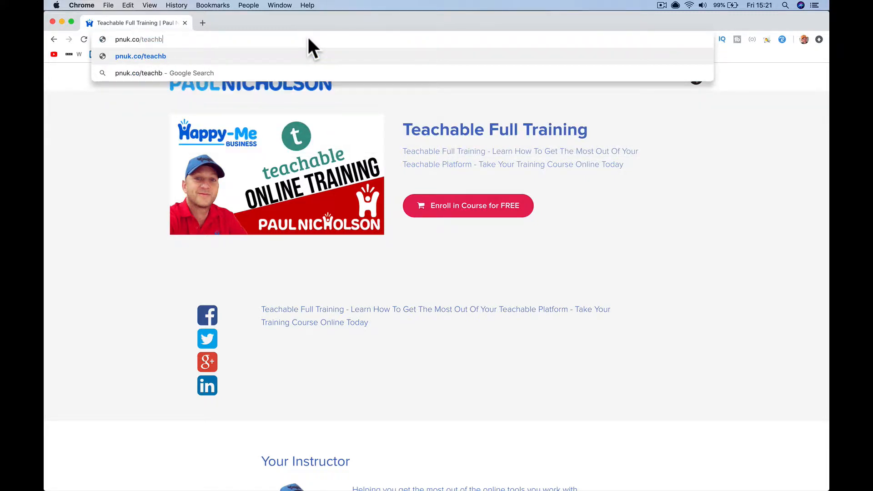
type("able")
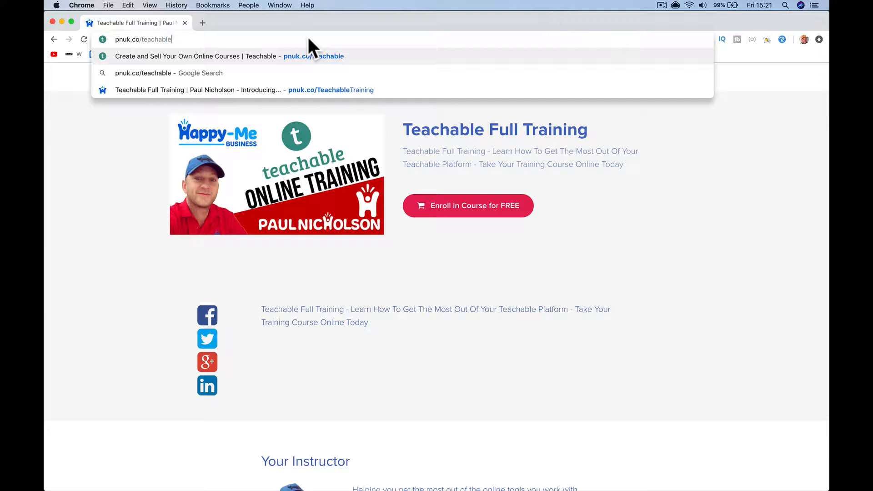
key("Return")
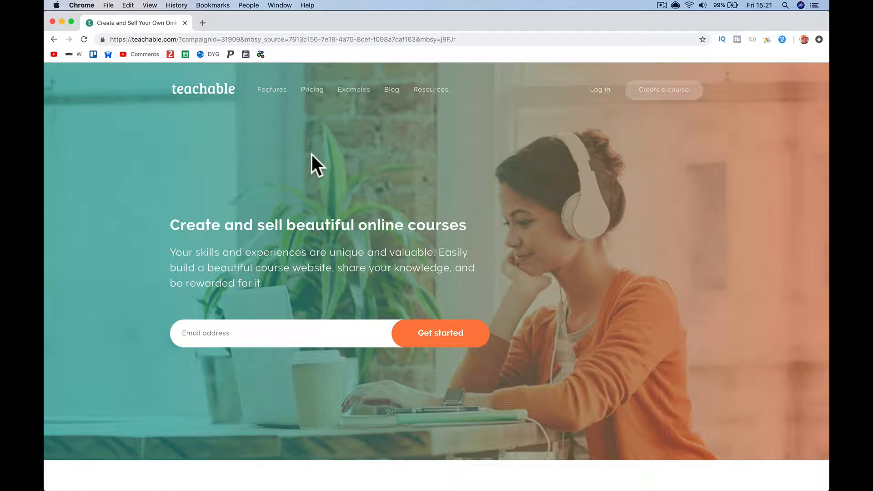
- Open the Pricing page and scroll to the Basic $39, Professional $99 and Business $499 plans
left_click(312, 91)
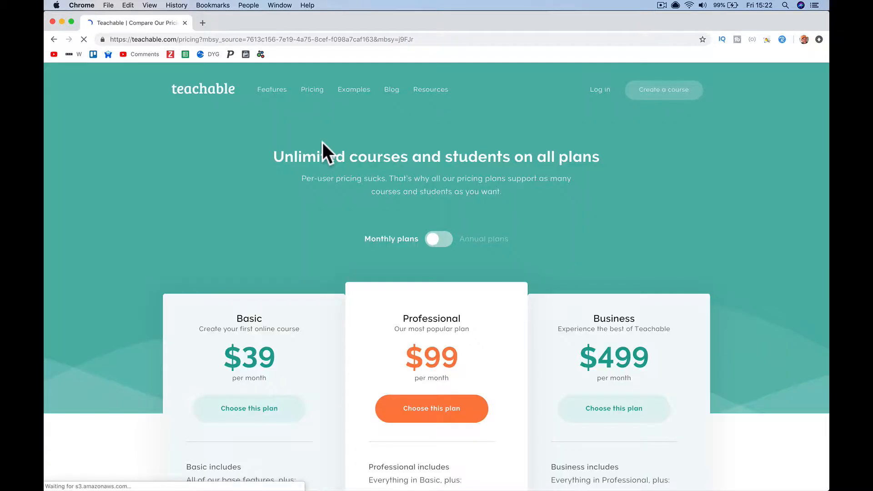
scroll(348, 225, "down", 5)
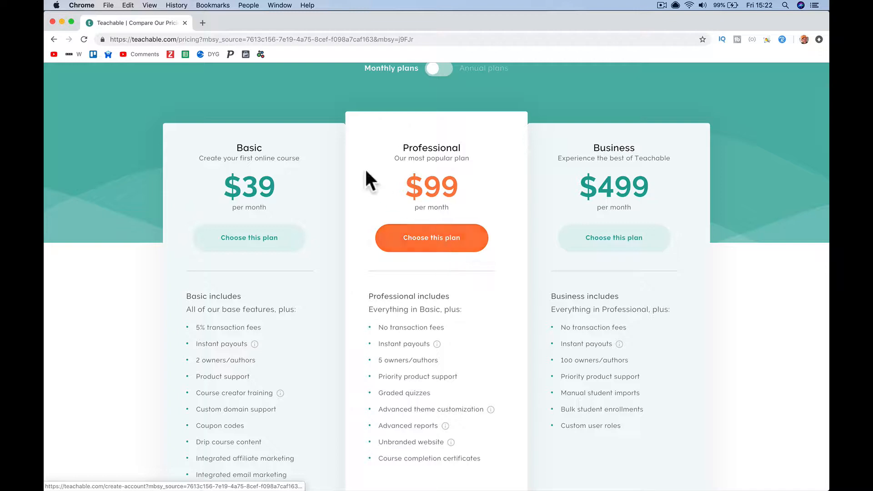
scroll(366, 177, "up", 3)
scroll(365, 167, "down", 1)
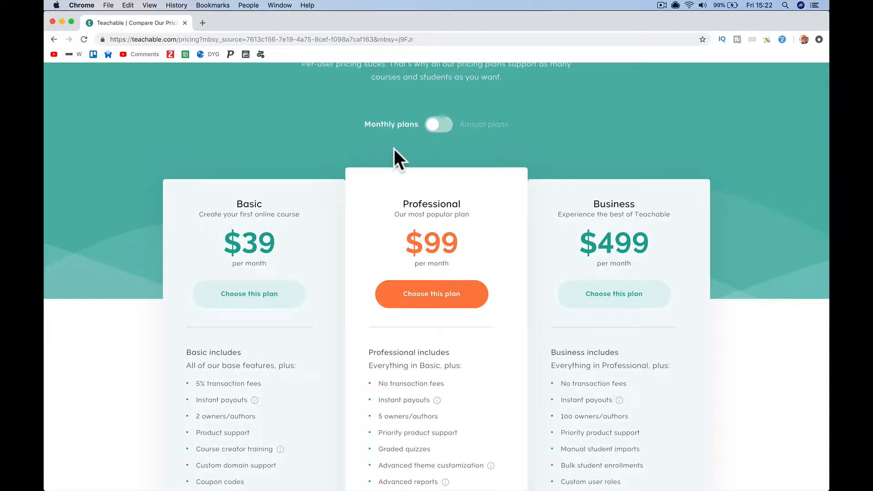
scroll(393, 149, "down", 3)
scroll(394, 150, "up", 1)
scroll(394, 151, "down", 4)
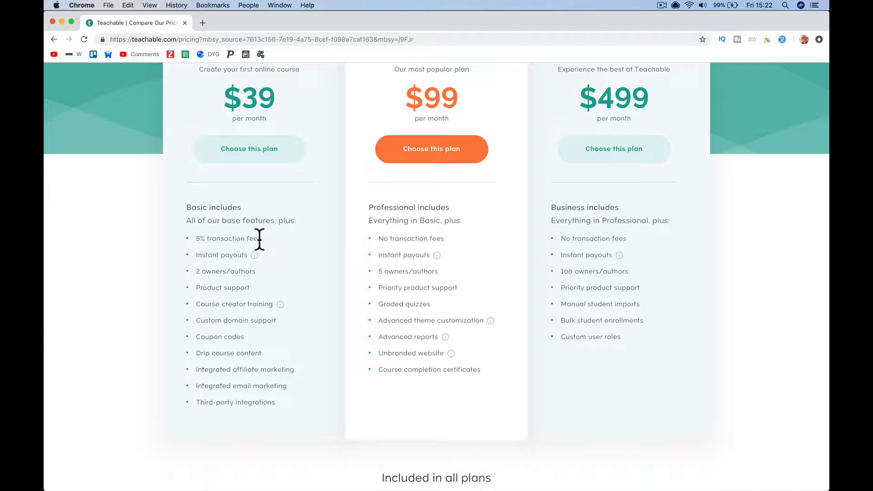
- Highlight the Basic plan's '5% transaction fees' line on the pricing page
left_click_drag(196, 238, 257, 239)
mouse_move(254, 256)
left_click(276, 255)
mouse_move(253, 257)
scroll(299, 307, "down", 3)
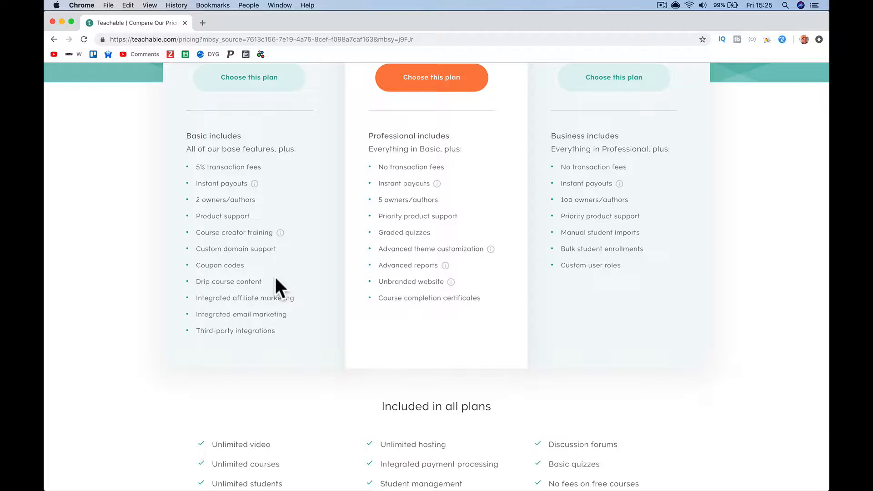
scroll(275, 278, "down", 2)
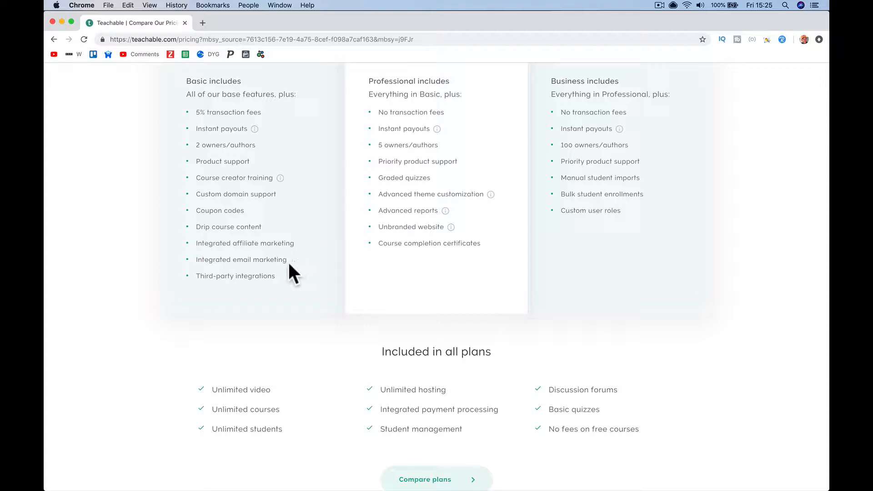
left_click_drag(287, 260, 211, 260)
left_click(199, 258)
scroll(309, 284, "up", 5)
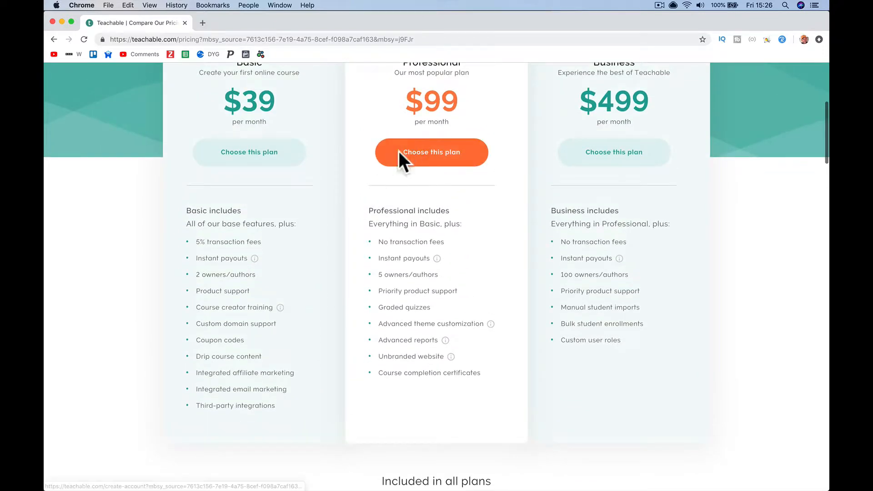
scroll(400, 241, "down", 1)
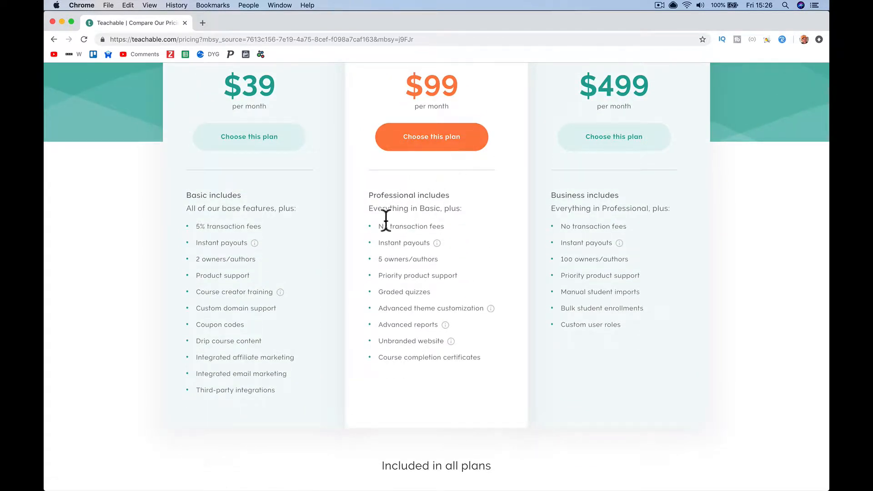
scroll(440, 220, "down", 2)
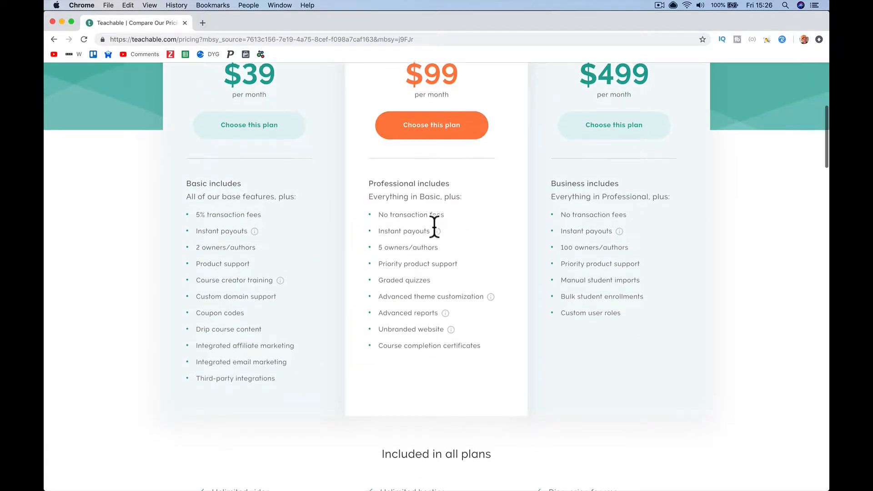
scroll(443, 232, "down", 3)
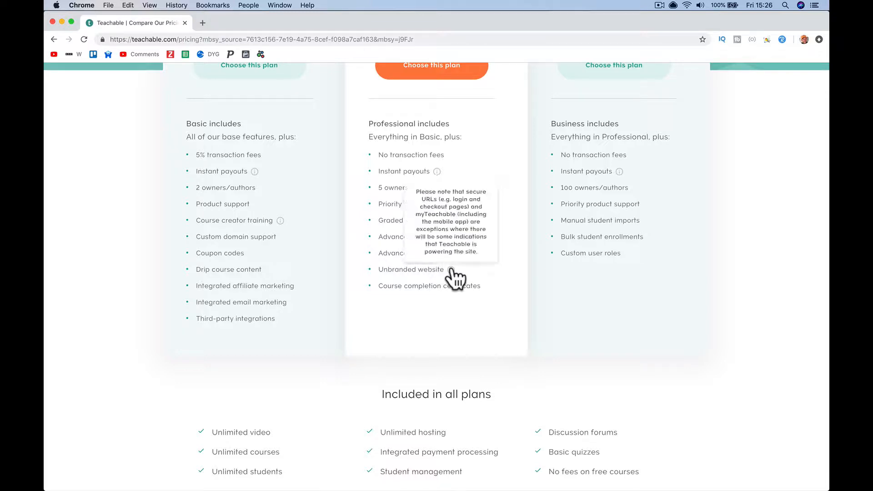
scroll(516, 372, "down", 15)
scroll(516, 372, "up", 10)
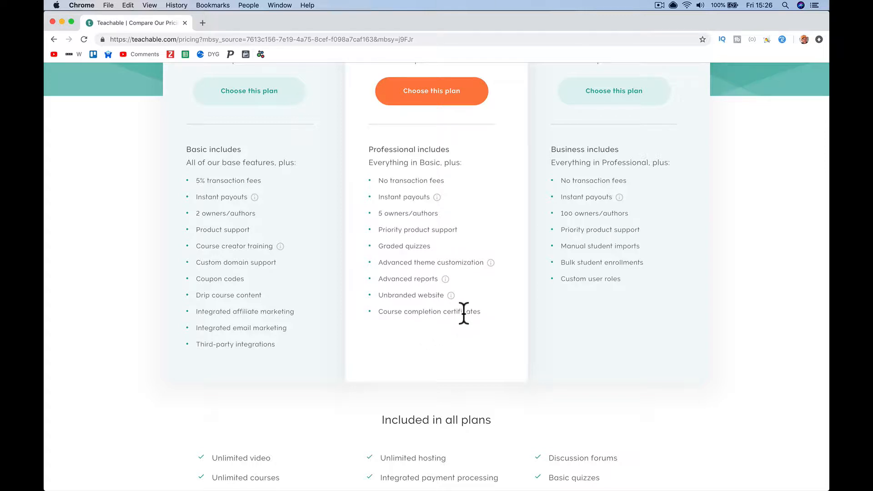
scroll(468, 302, "up", 2)
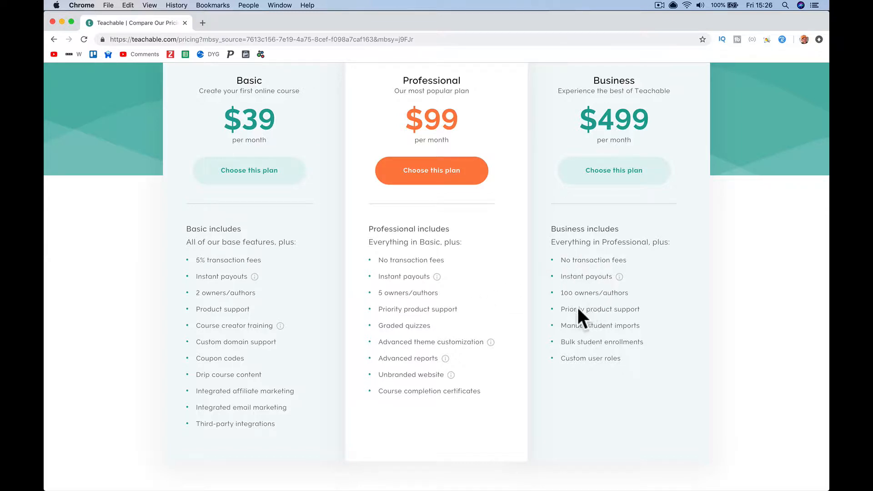
scroll(635, 304, "down", 1)
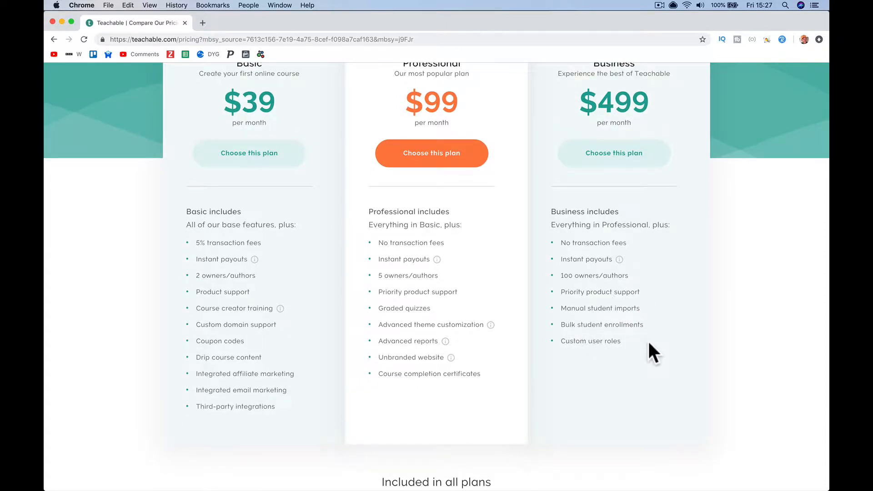
scroll(597, 231, "up", 2)
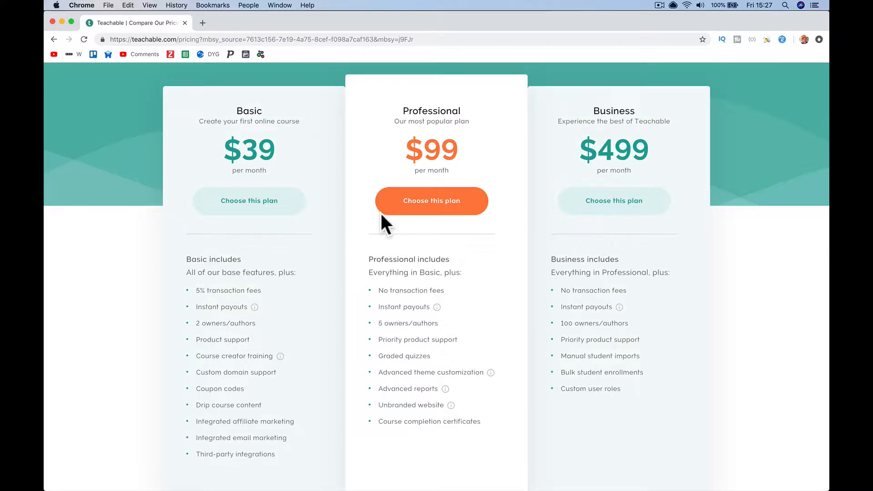
scroll(323, 269, "down", 10)
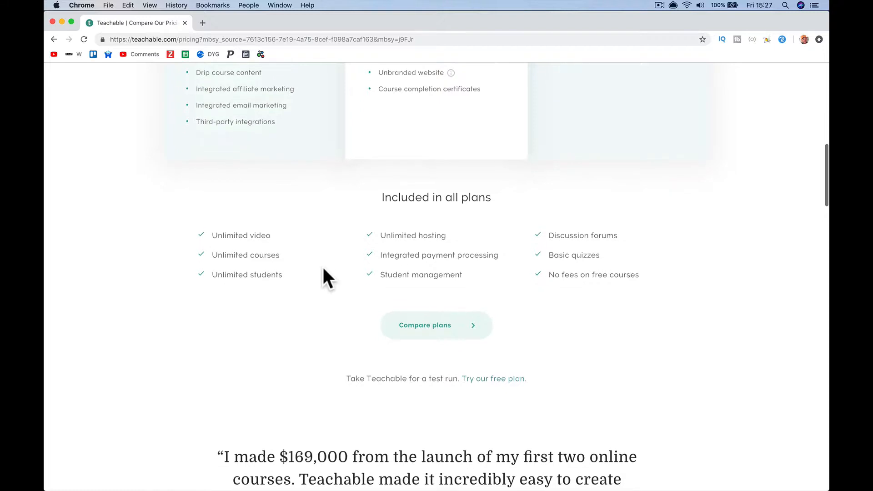
- Open the full plan comparison and scroll to the Transaction fees and Processing fees sections
left_click(438, 332)
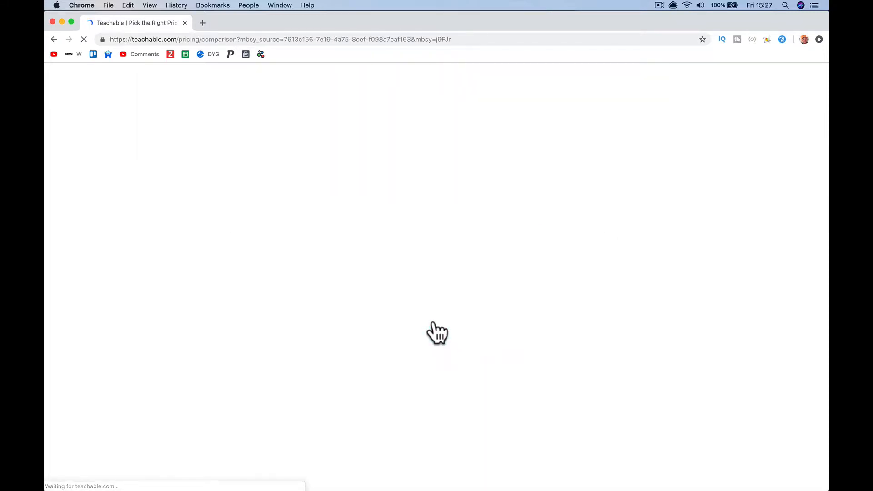
scroll(438, 332, "down", 5)
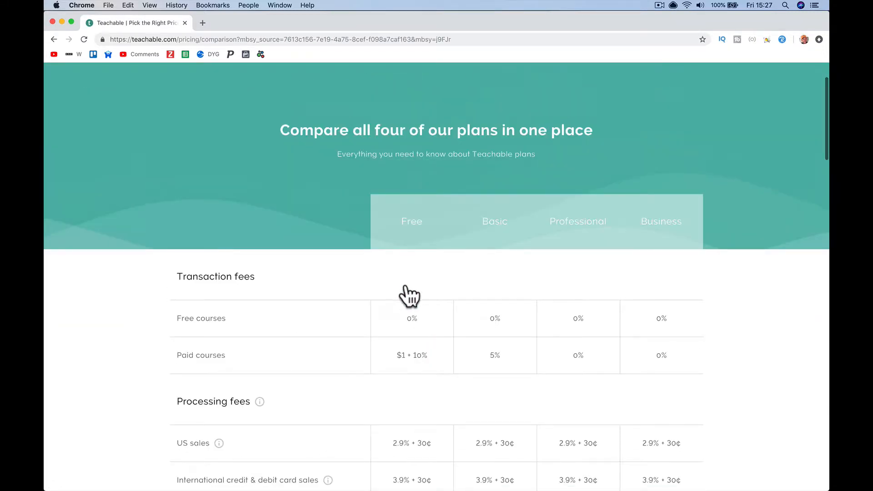
scroll(664, 246, "down", 5)
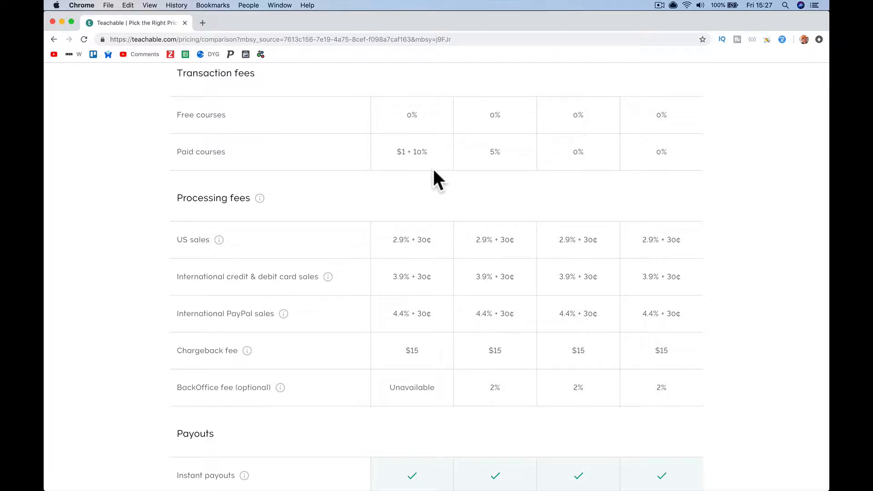
scroll(433, 171, "up", 1)
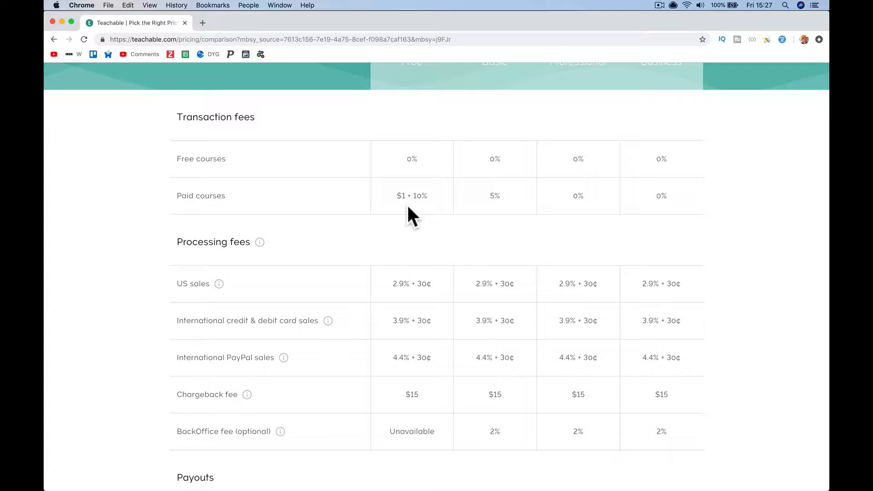
scroll(408, 207, "down", 4)
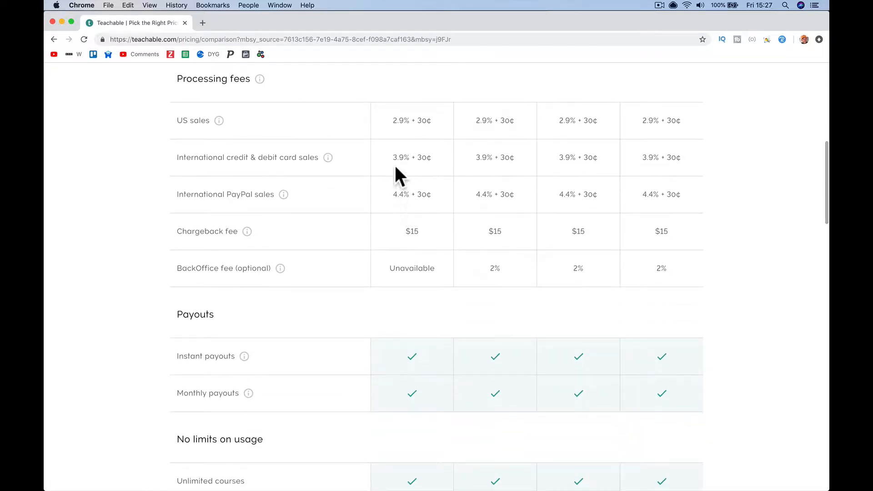
scroll(432, 162, "down", 1)
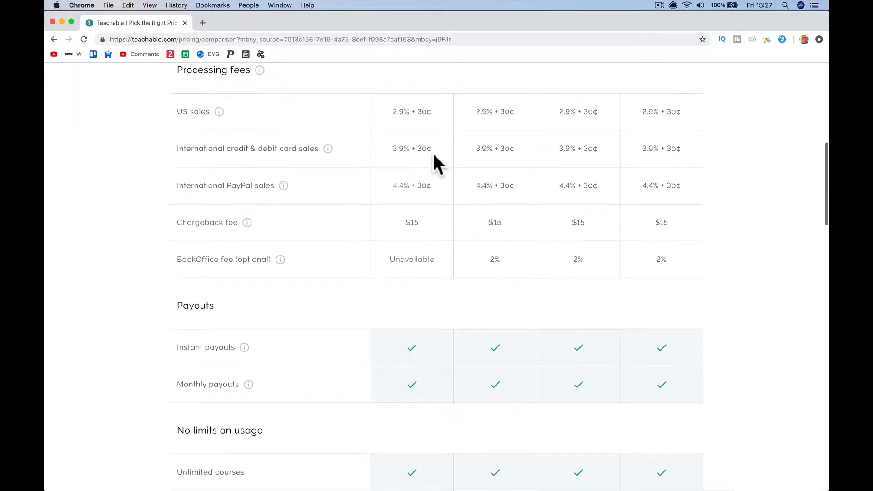
scroll(417, 182, "down", 3)
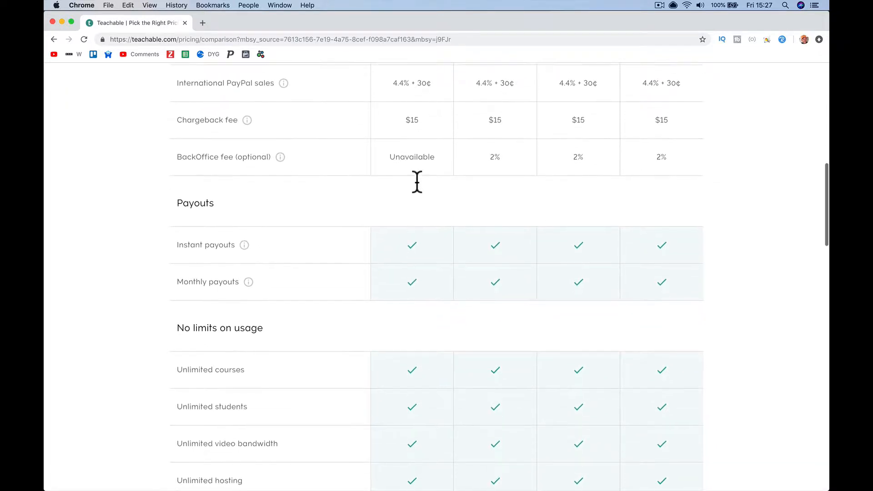
scroll(415, 187, "up", 2)
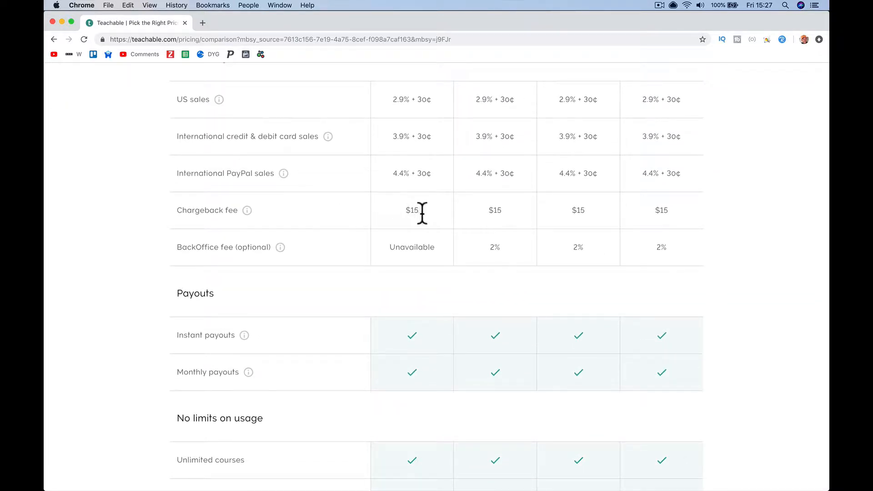
scroll(424, 214, "down", 5)
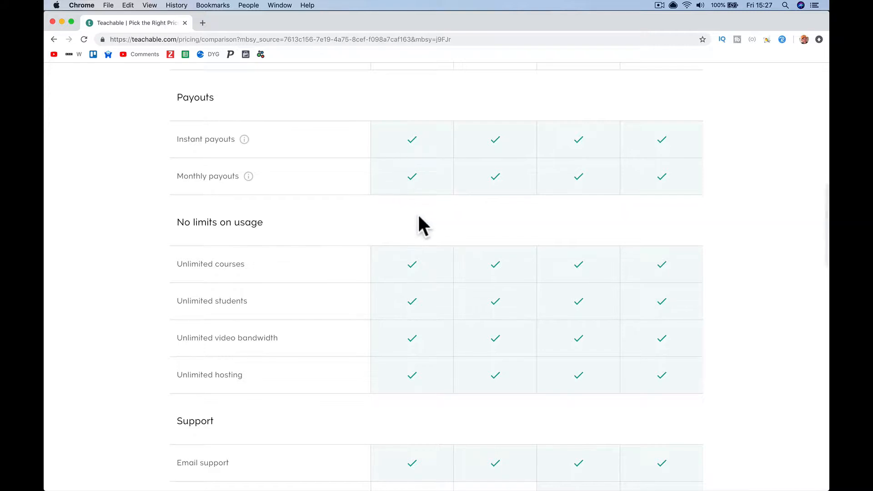
scroll(417, 213, "down", 3)
scroll(417, 209, "down", 1)
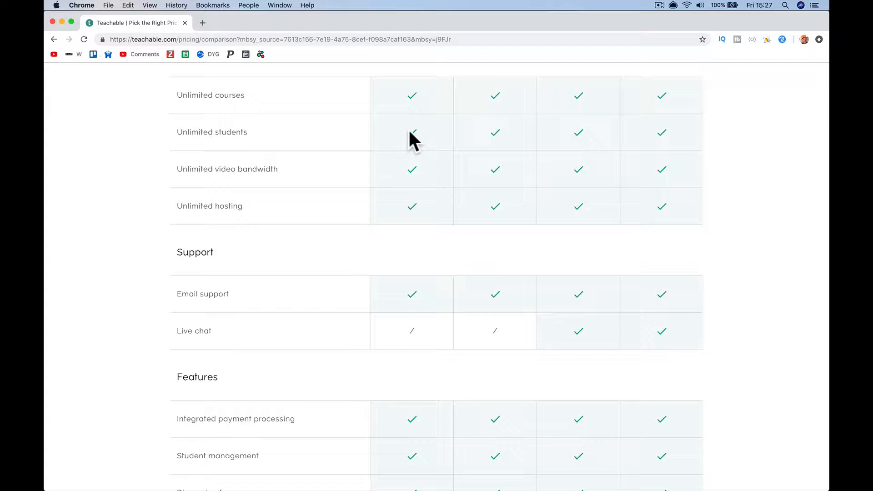
scroll(409, 132, "down", 6)
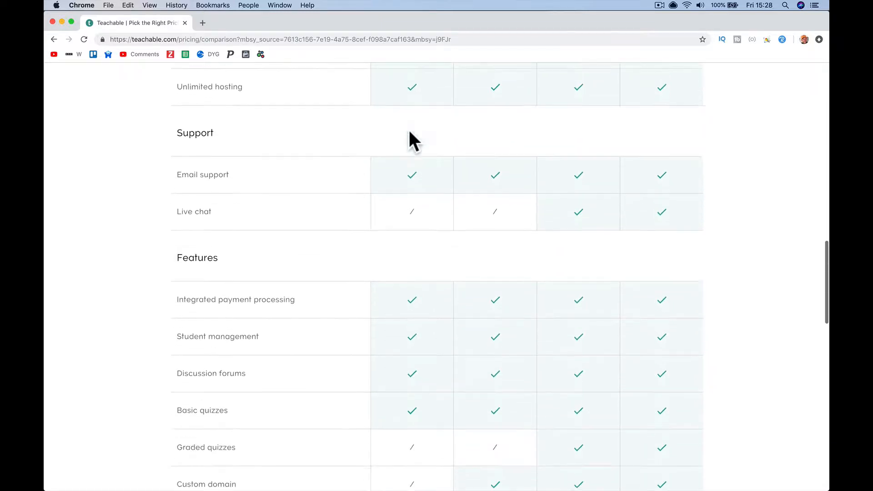
scroll(409, 133, "down", 1)
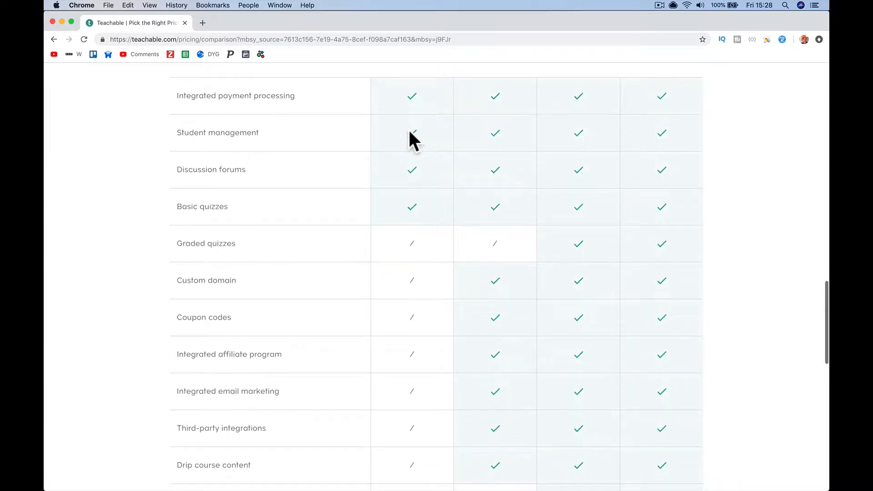
scroll(409, 133, "down", 6)
scroll(409, 132, "down", 4)
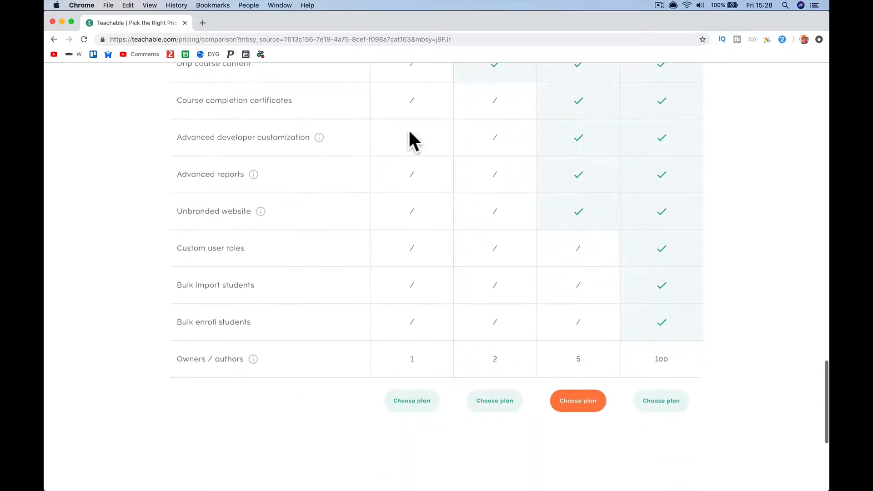
scroll(409, 132, "up", 3)
scroll(409, 132, "up", 12)
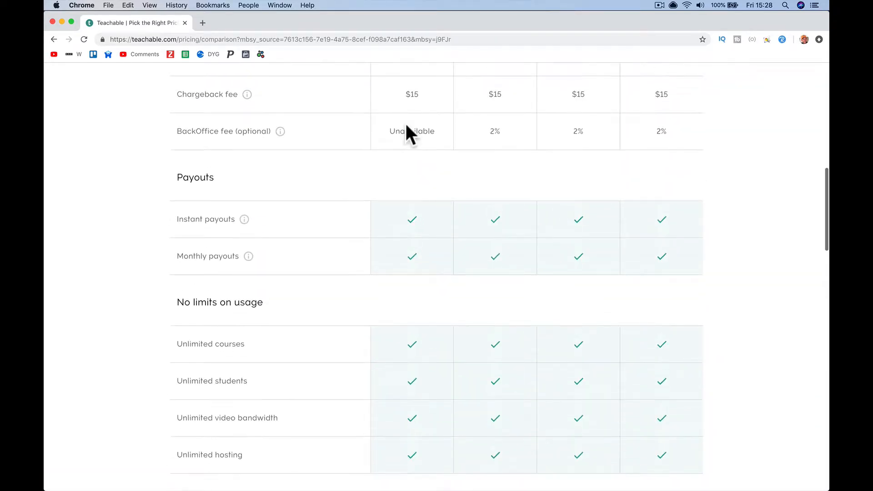
scroll(406, 127, "up", 6)
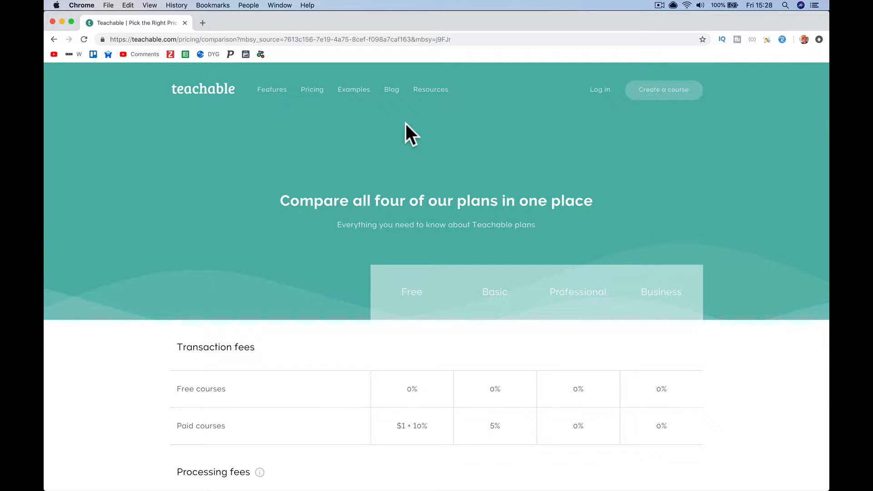
scroll(405, 124, "down", 5)
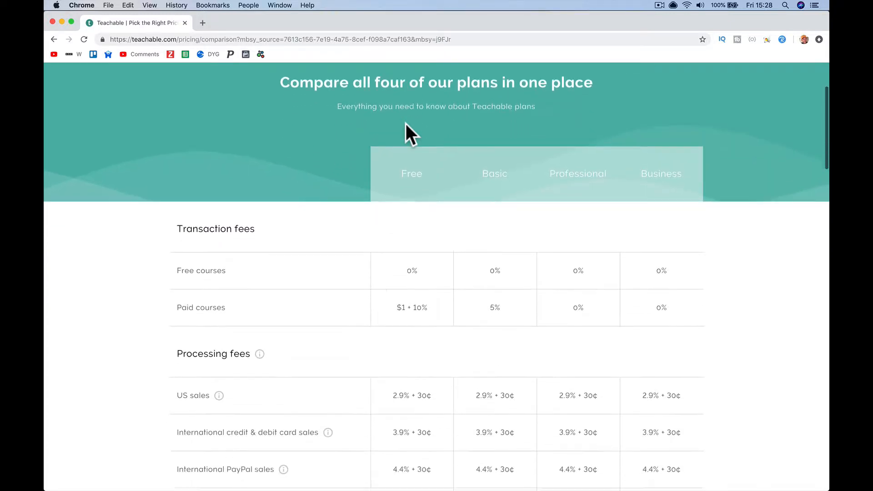
scroll(405, 124, "down", 1)
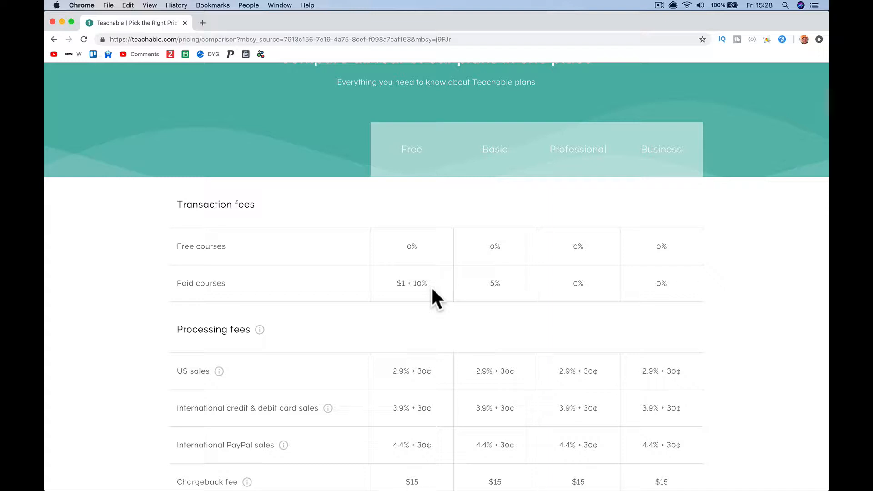
- Go to pnuk.co/teachable and open the Create a course sign-up page
left_click(265, 40)
type("pnuk")
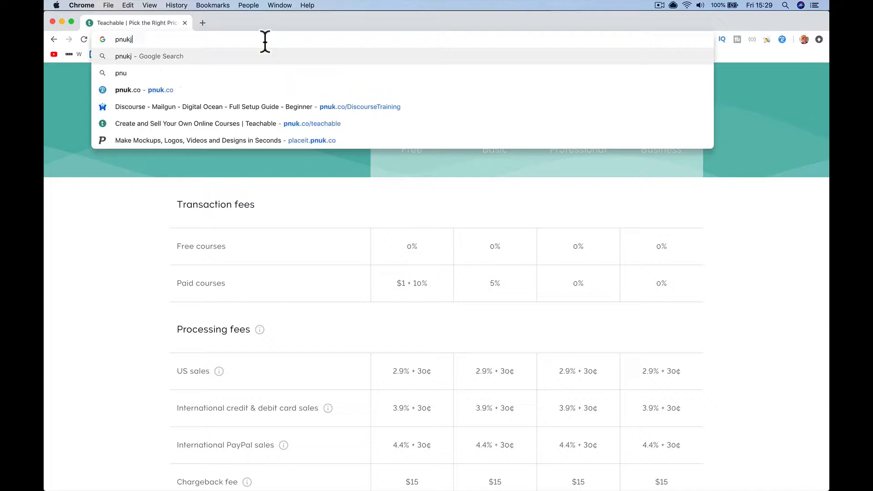
type(".co")
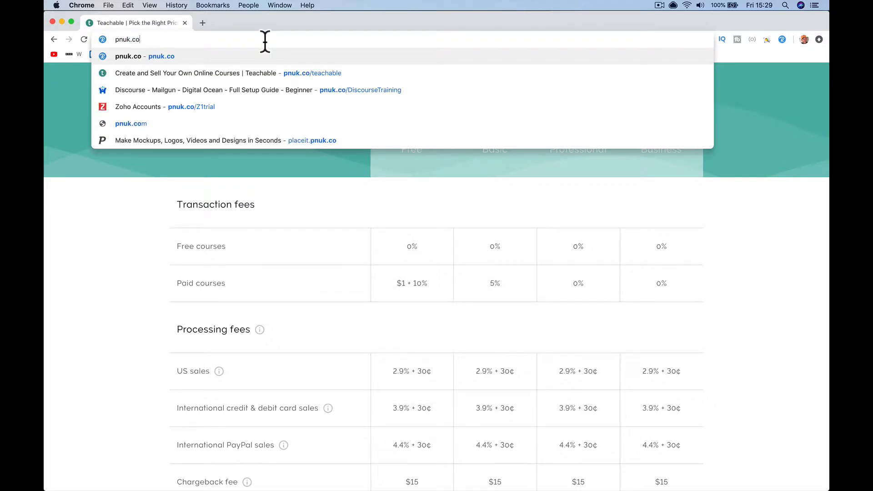
type("/teachab")
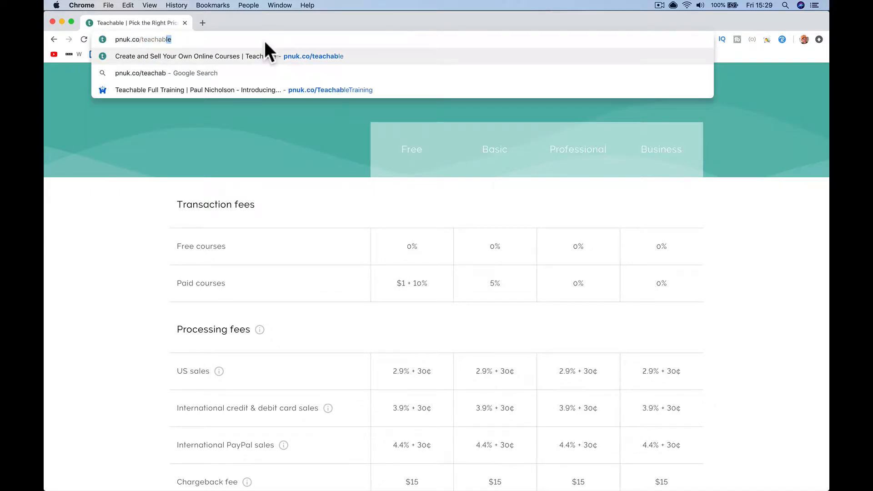
key("Return")
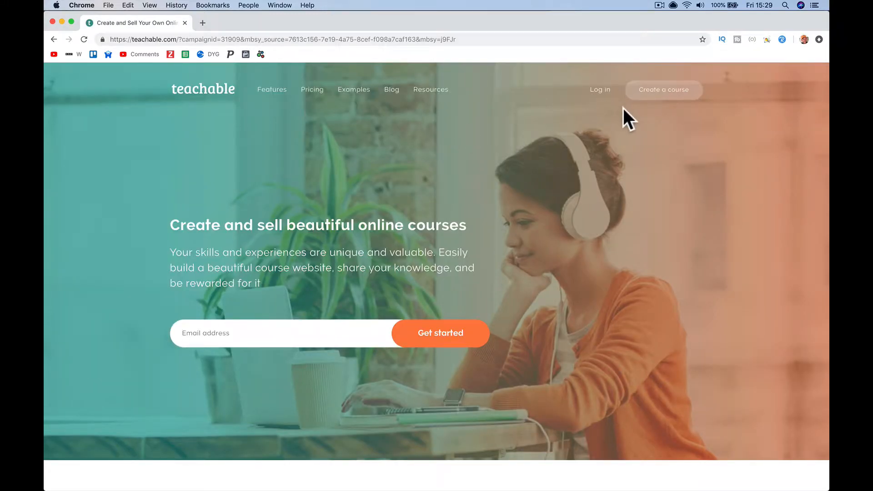
left_click(652, 91)
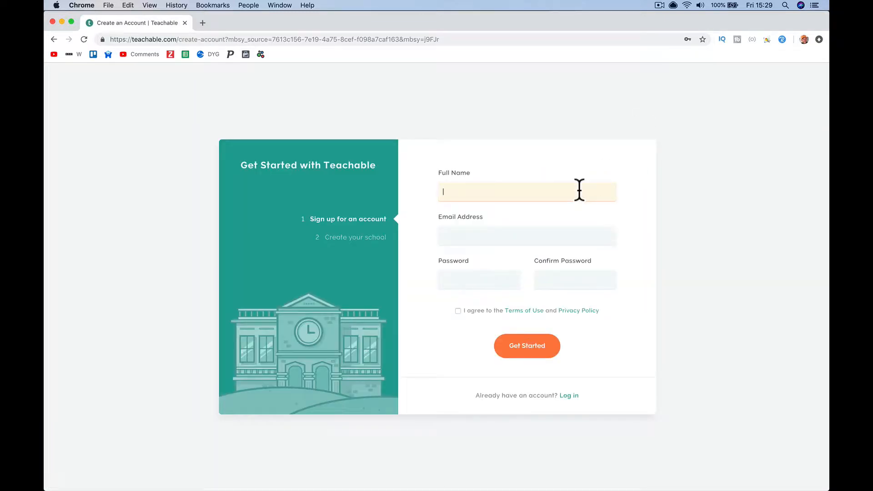
- Fill in the full name, e-mail and password, accept the terms and submit the form
type("Paul M")
key("BackSpace")
key("BackSpace")
key("BackSpace")
type("l Nicholson")
key("Tab")
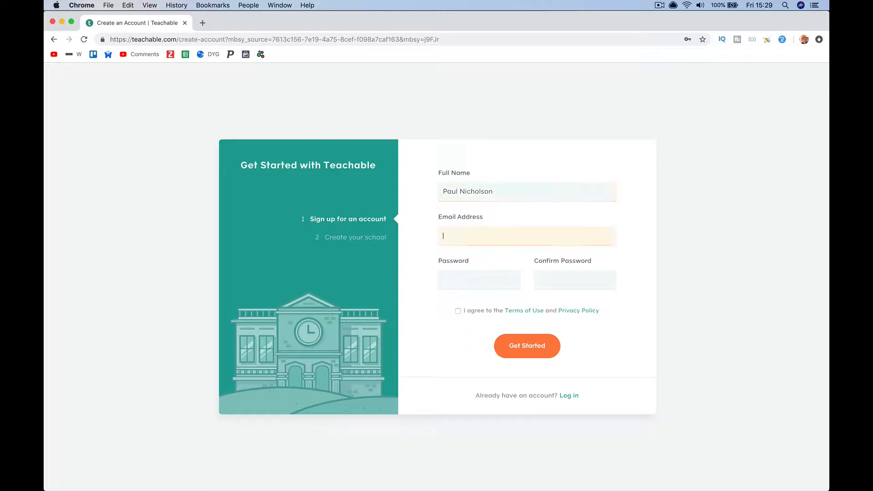
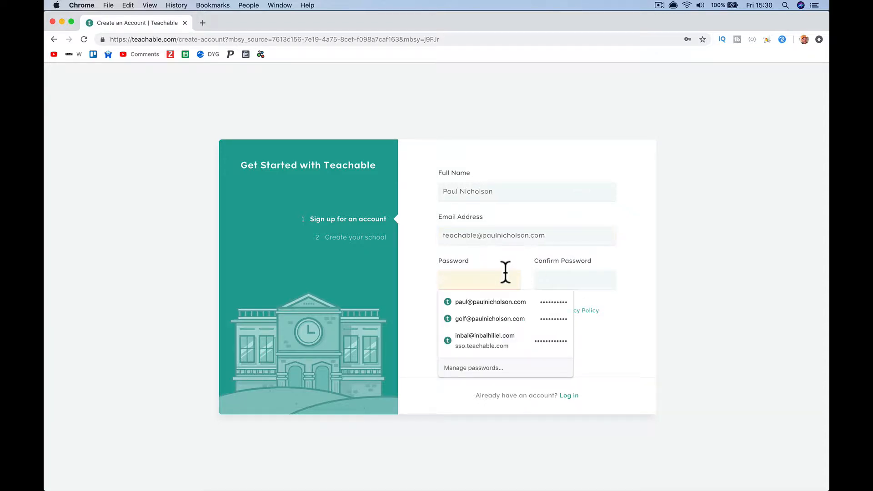
type("•")
key("Tab")
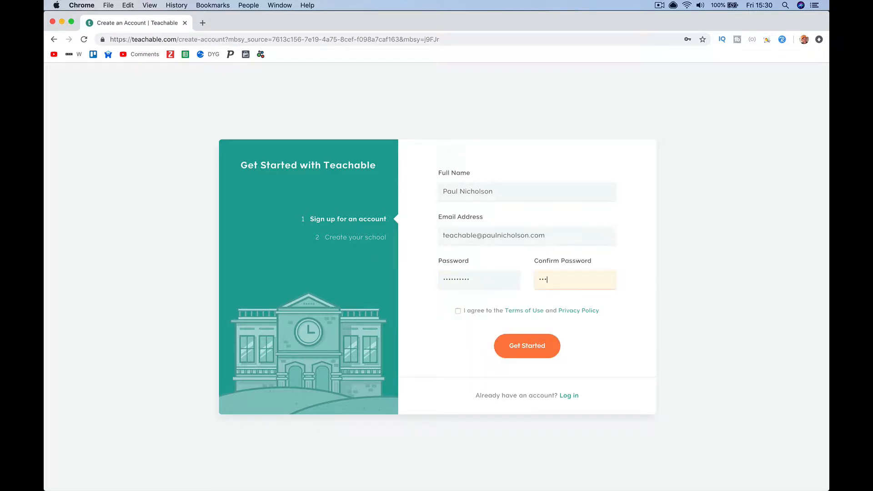
type("•")
left_click(458, 310)
left_click(521, 345)
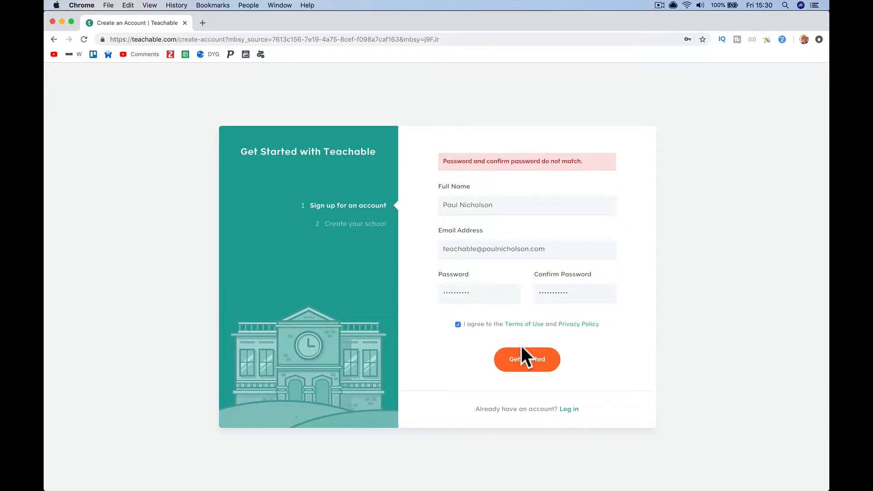
- Re-enter the password and its confirmation so the two match
double_click(480, 295)
type("•")
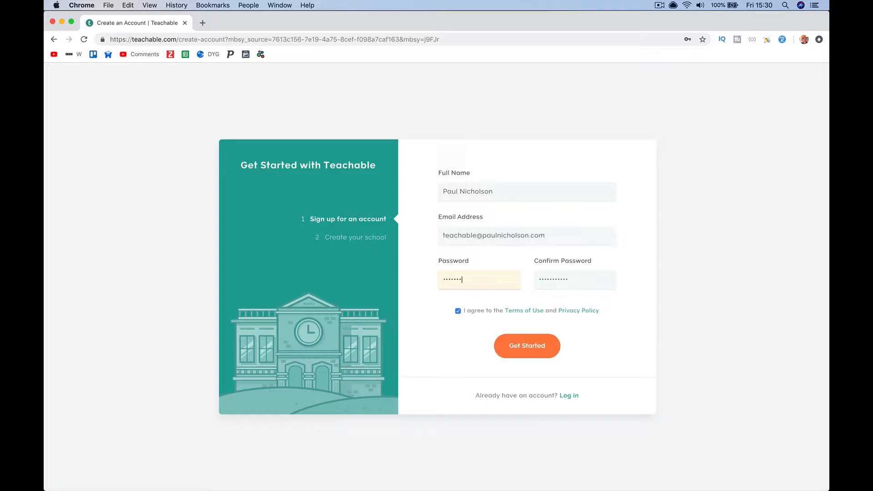
type("•")
key("Tab")
type("••••")
- Resubmit the sign-up, create the school 'Teachable Youtube', and mute the computer's sound
left_click(510, 345)
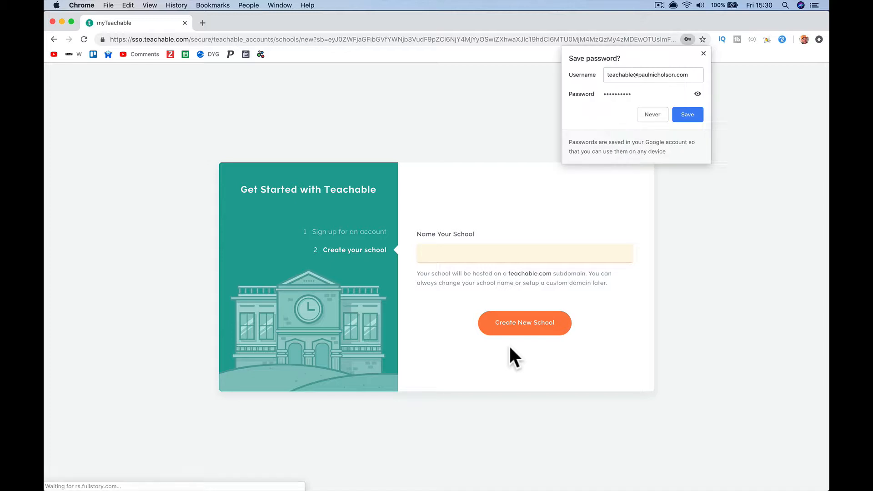
left_click(703, 53)
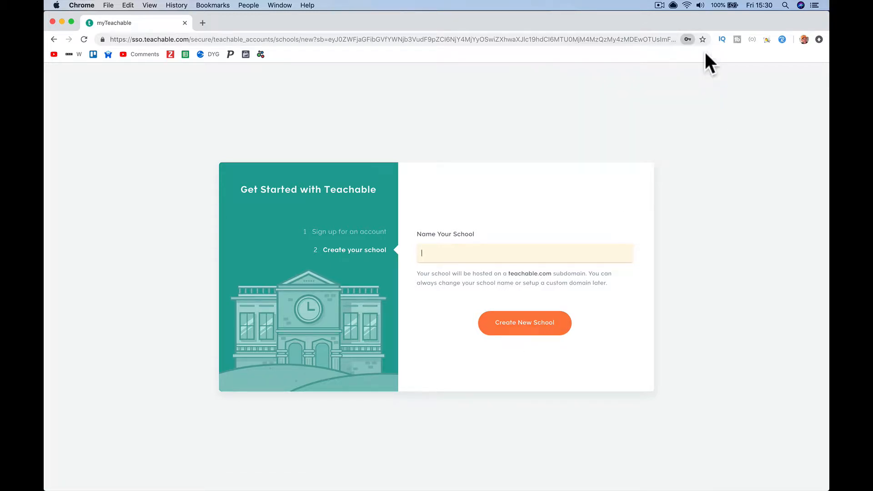
left_click(509, 258)
type("Teachable youtube")
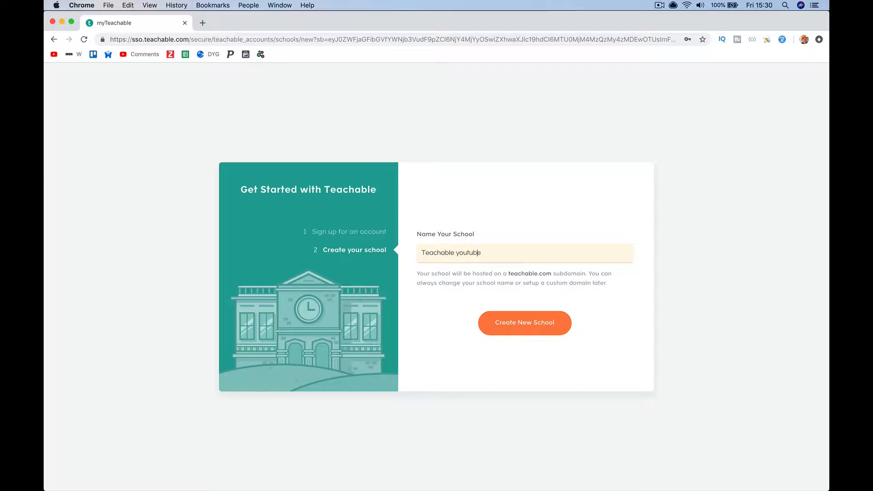
key("Left")
key("BackSpace")
type("Y")
left_click(539, 321)
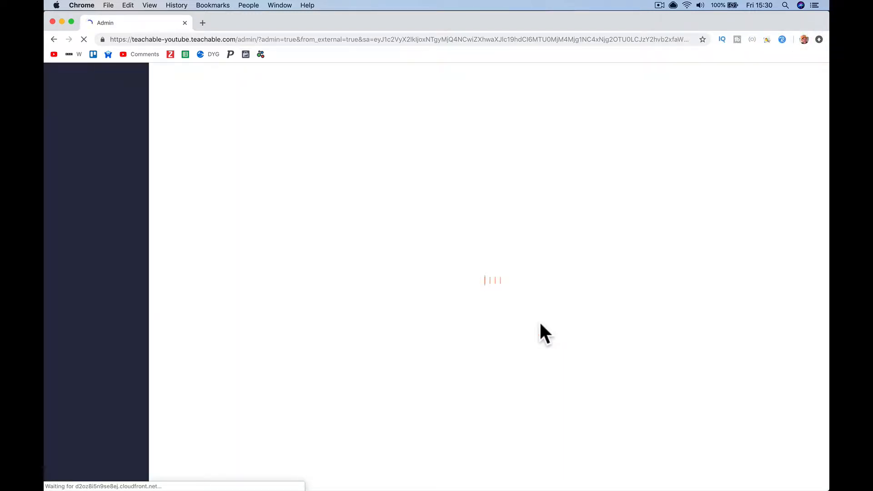
key("XF86AudioLowerVolume")
key("XF86AudioMute")
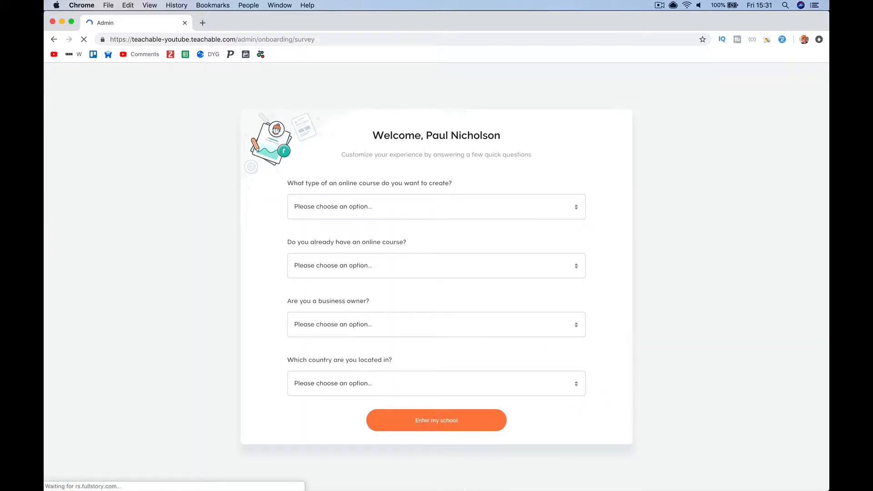
- Confirm the Teachable account from the 'Confirm your account' email in Apple Mail
mouse_move(402, 490)
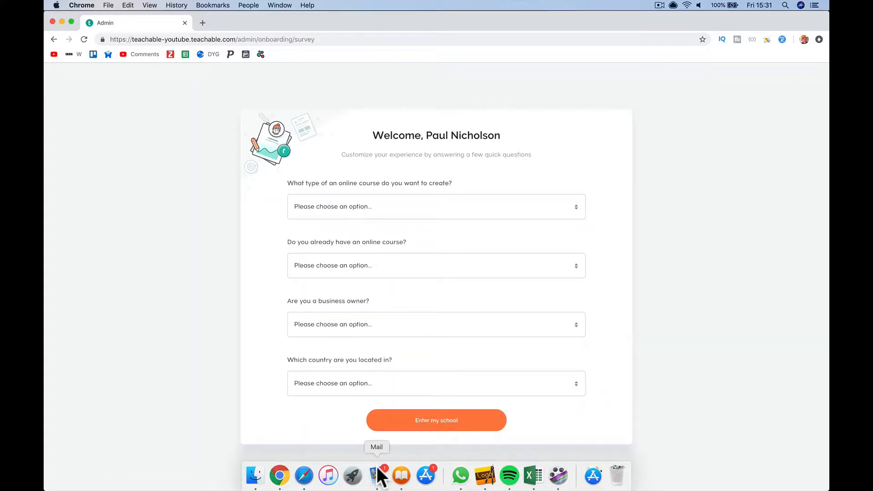
left_click(377, 475)
left_click(244, 76)
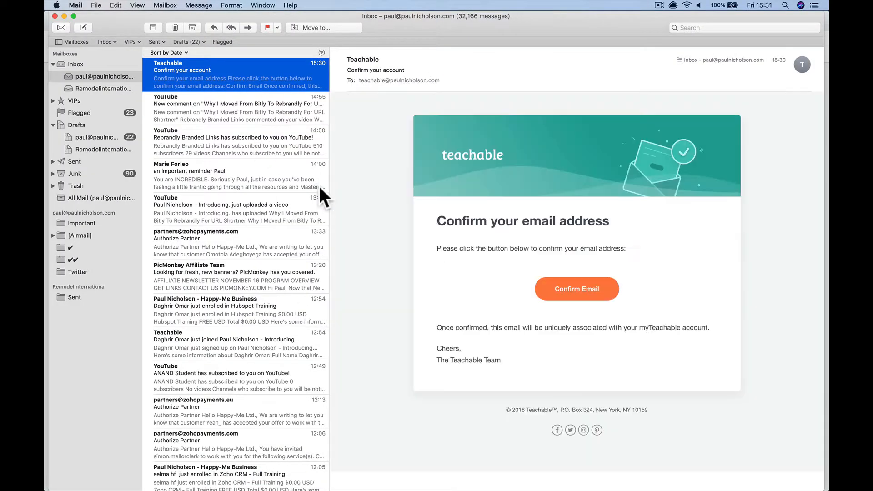
left_click(568, 289)
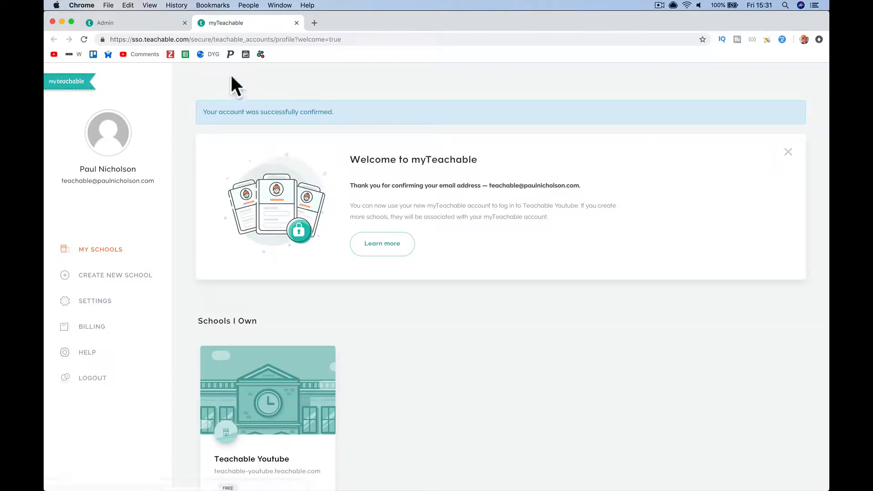
left_click(151, 27)
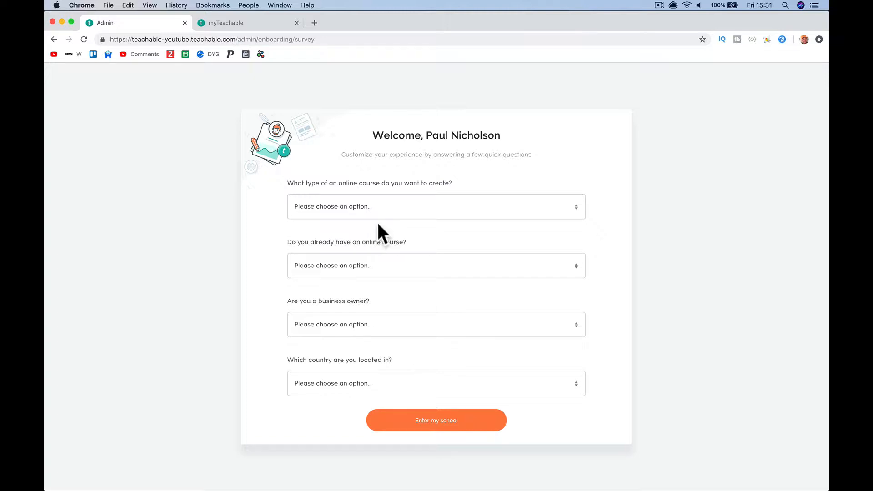
- Answer Academics, No existing course, and 'Yes, I work on my business full-time'
left_click(424, 208)
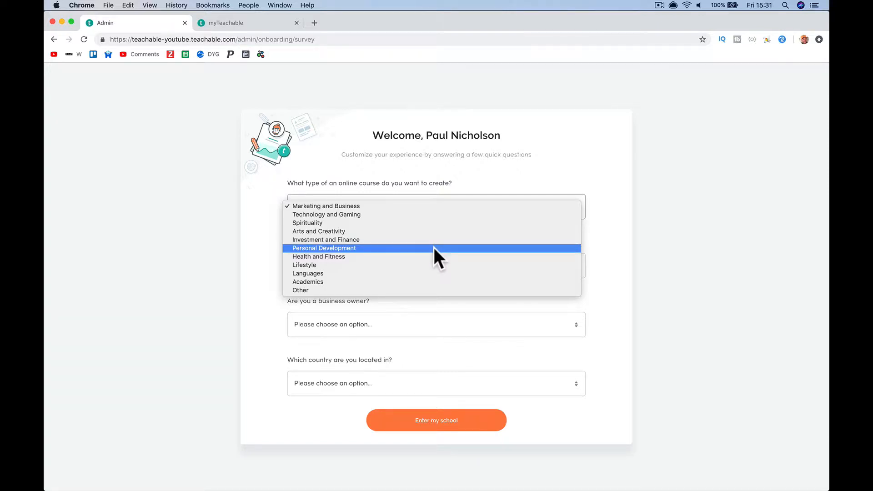
left_click(432, 282)
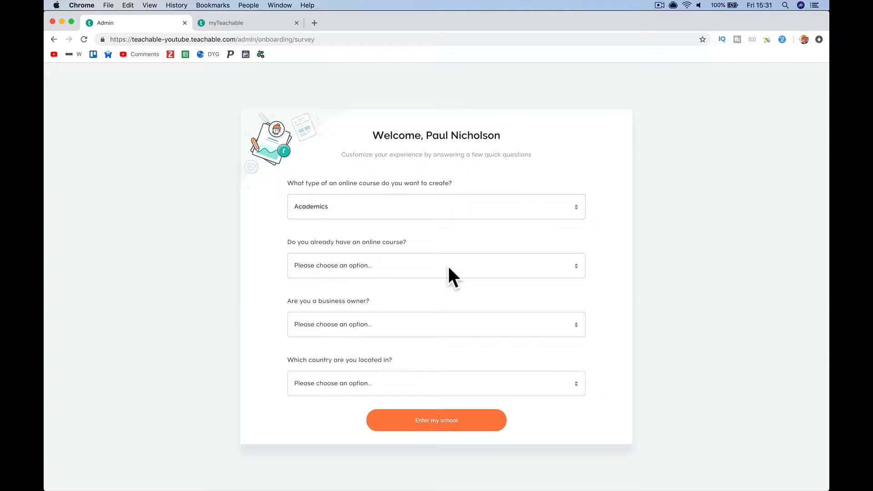
left_click(448, 268)
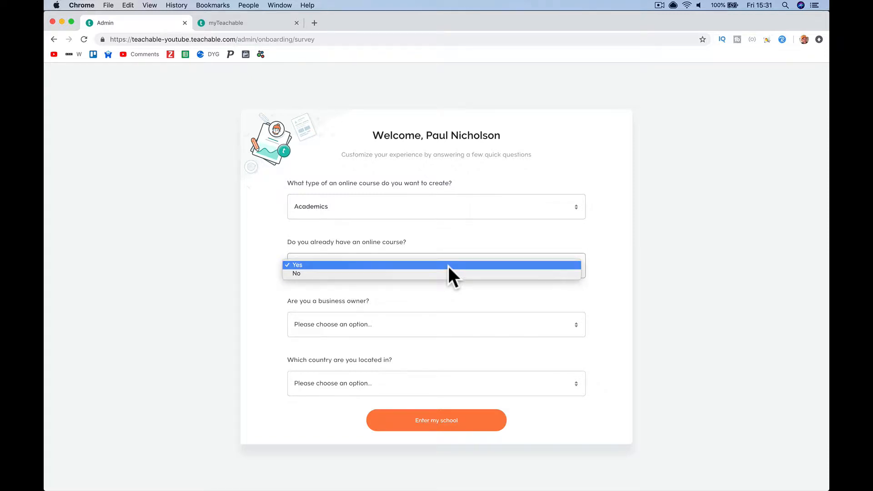
left_click(447, 272)
left_click(448, 325)
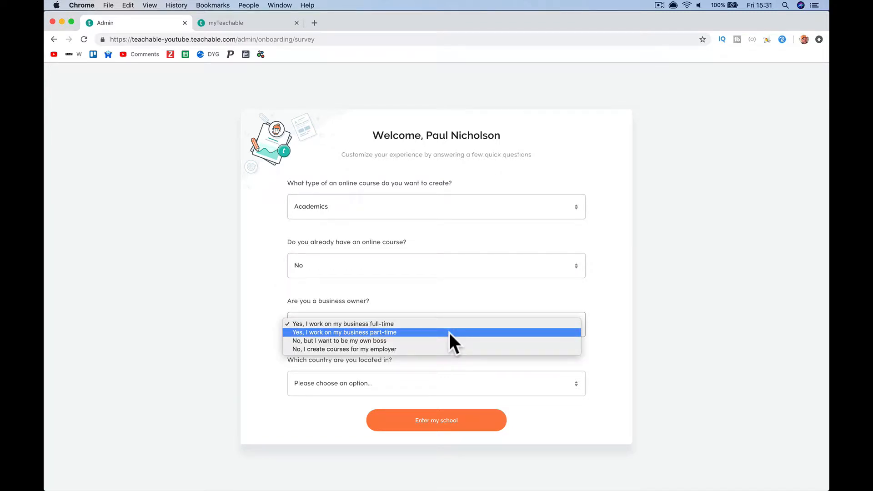
left_click(448, 324)
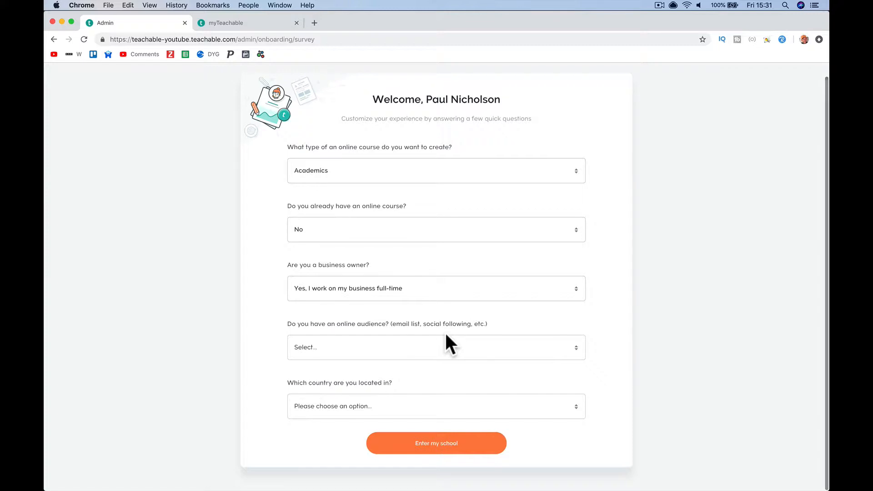
- Answer Not yet for an audience, choose United Kingdom, and enter the school
left_click(435, 348)
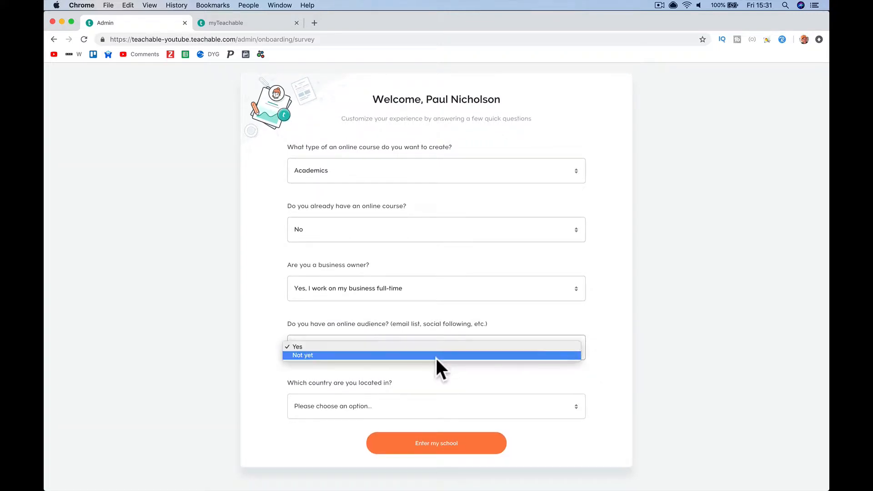
left_click(436, 355)
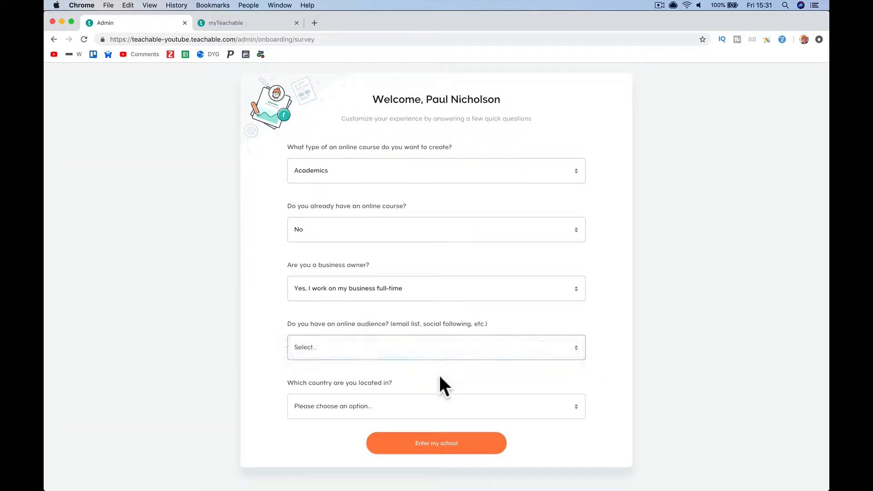
left_click(440, 409)
scroll(458, 459, "down", 20)
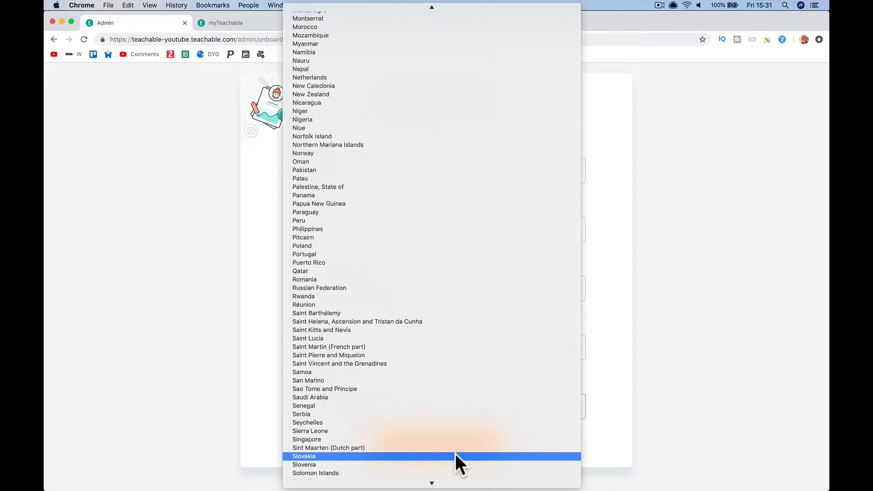
scroll(455, 454, "down", 15)
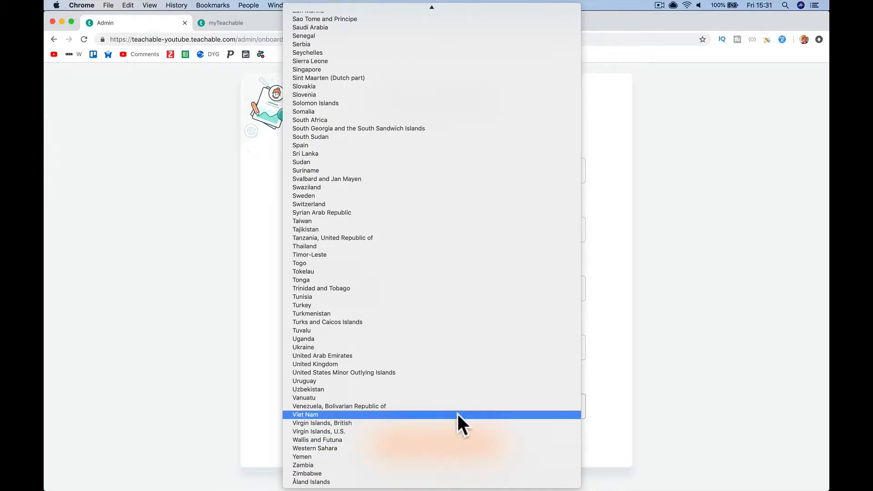
left_click(440, 363)
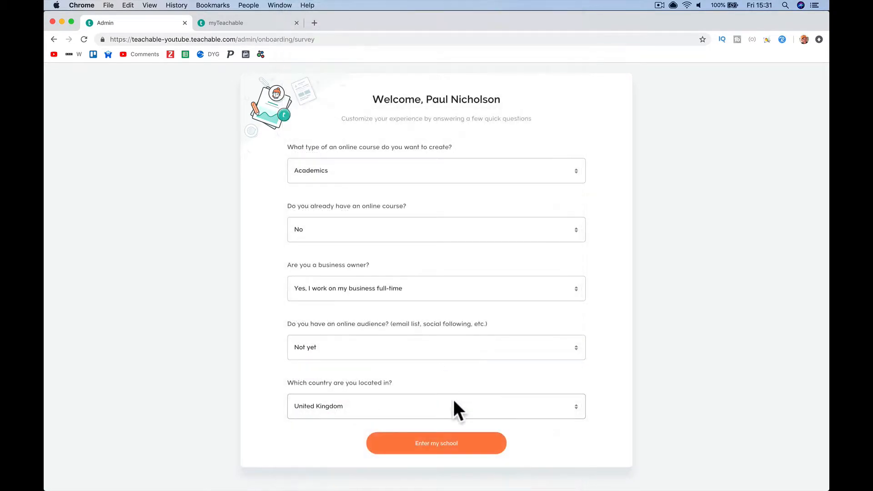
left_click(447, 444)
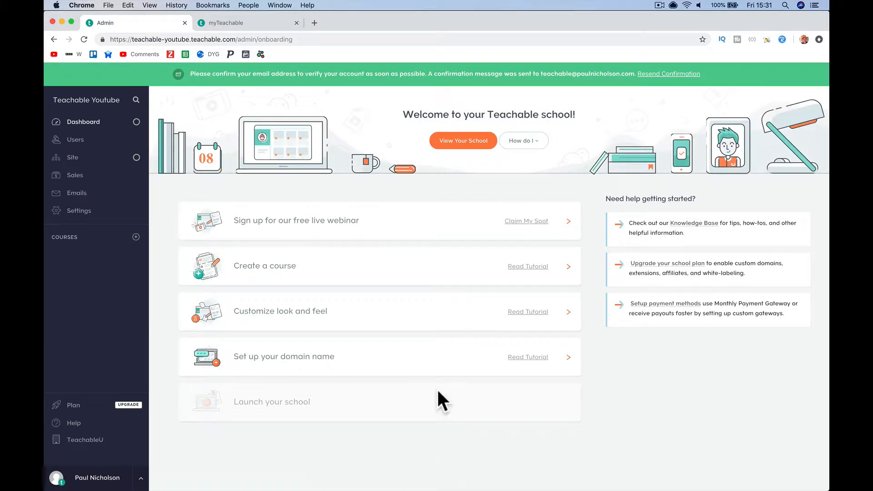
- Reload the school dashboard to clear the email-confirmation warning
left_click(82, 39)
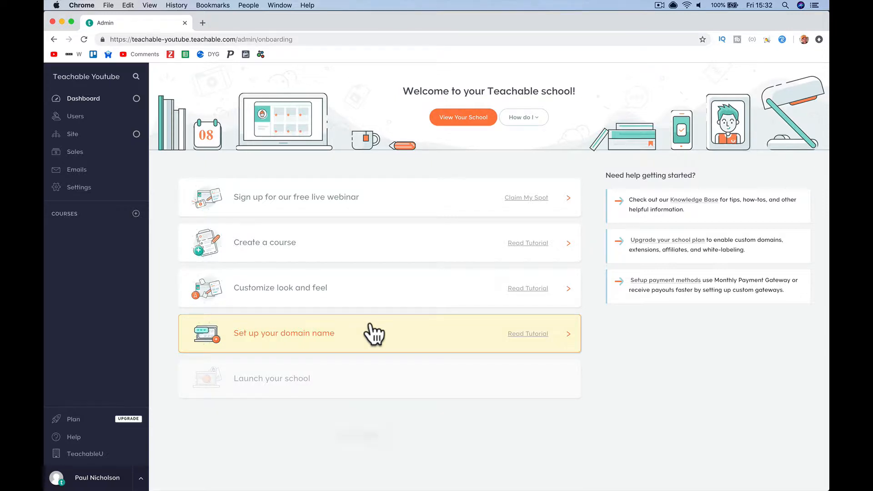
- Glance at the free live webinar sign-up, close it, and start creating a new course
left_click(412, 217)
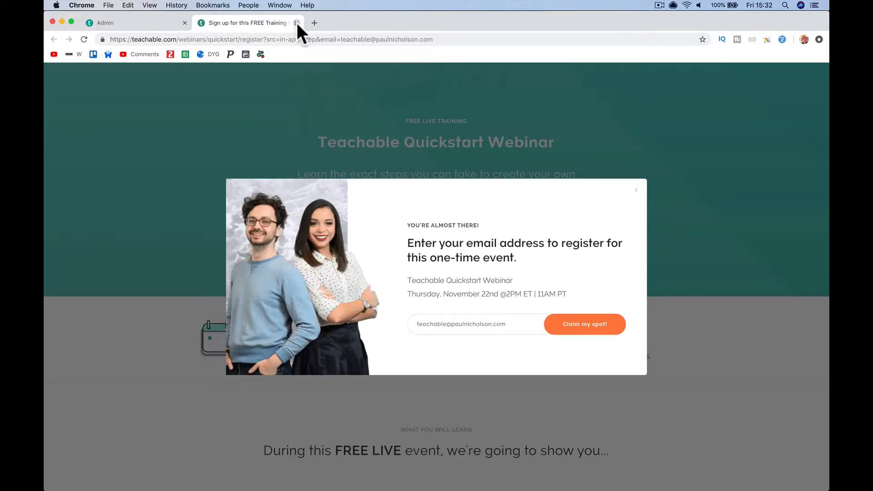
left_click(297, 23)
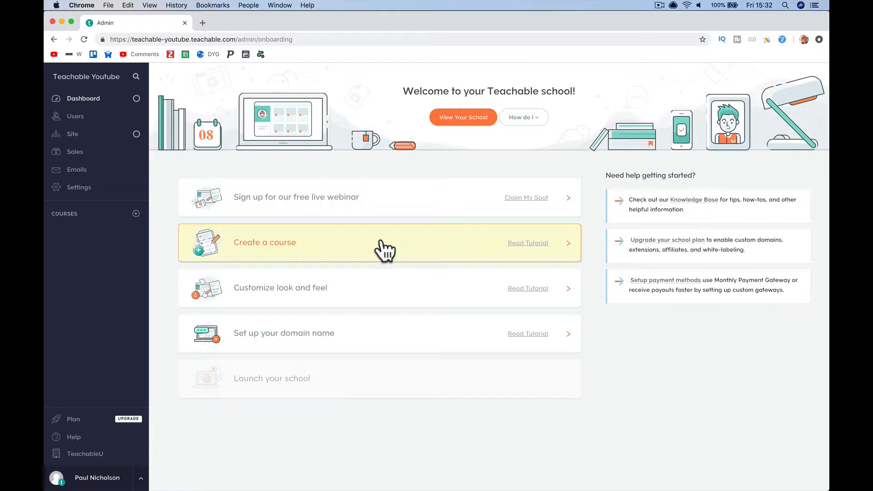
left_click(384, 249)
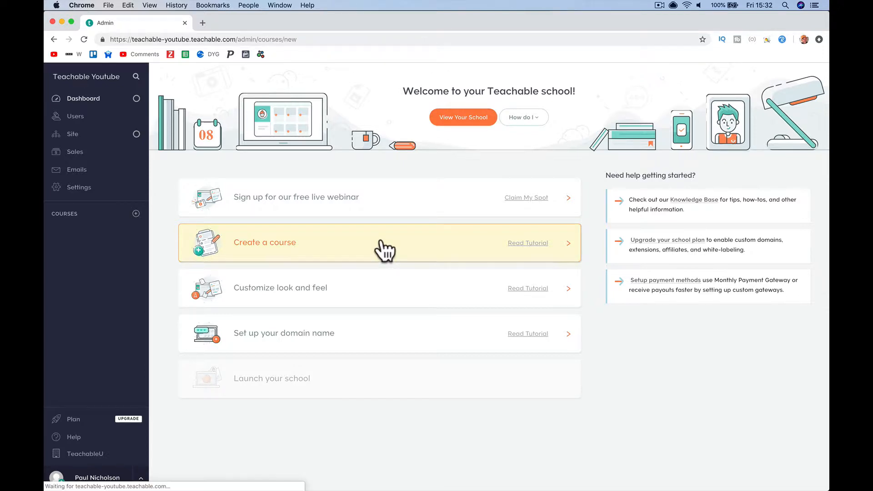
- Go to idplr.com in a new tab and log in to the member account
left_click(203, 23)
type("idplr.com")
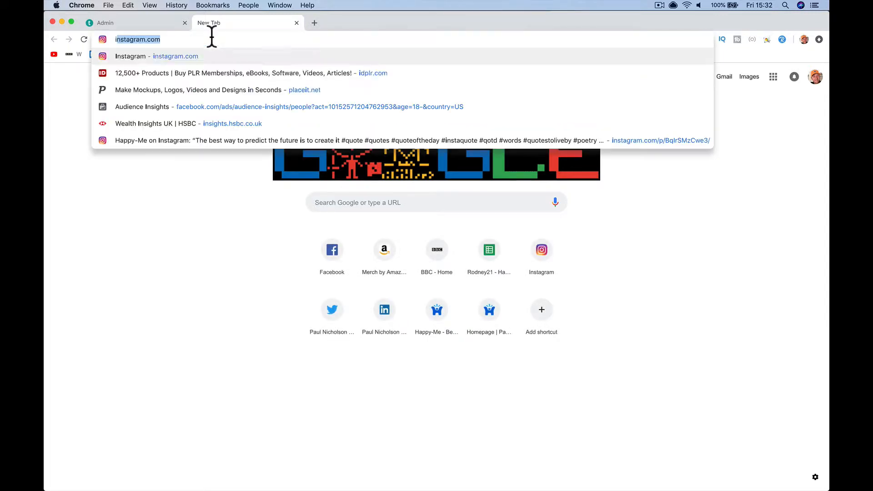
key("Return")
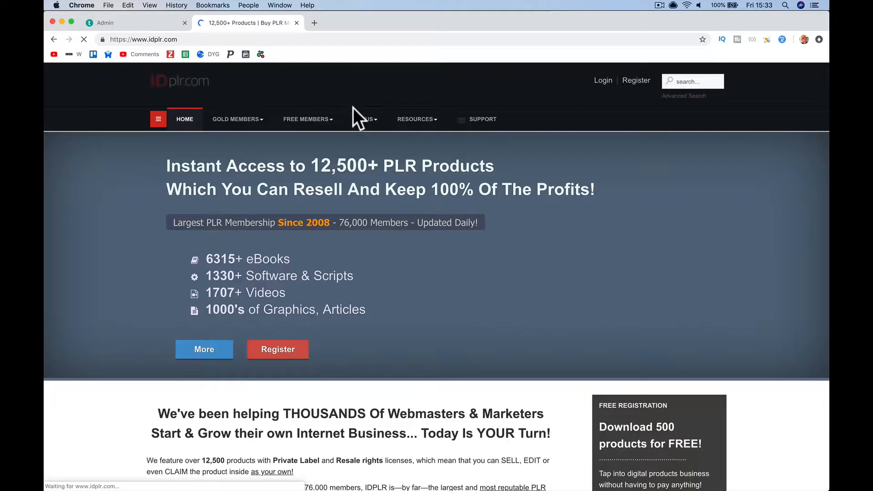
left_click(602, 83)
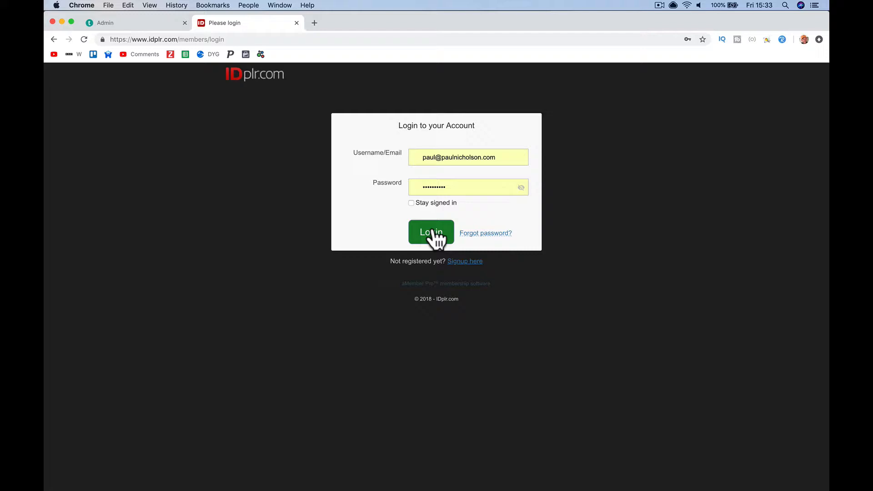
left_click(432, 233)
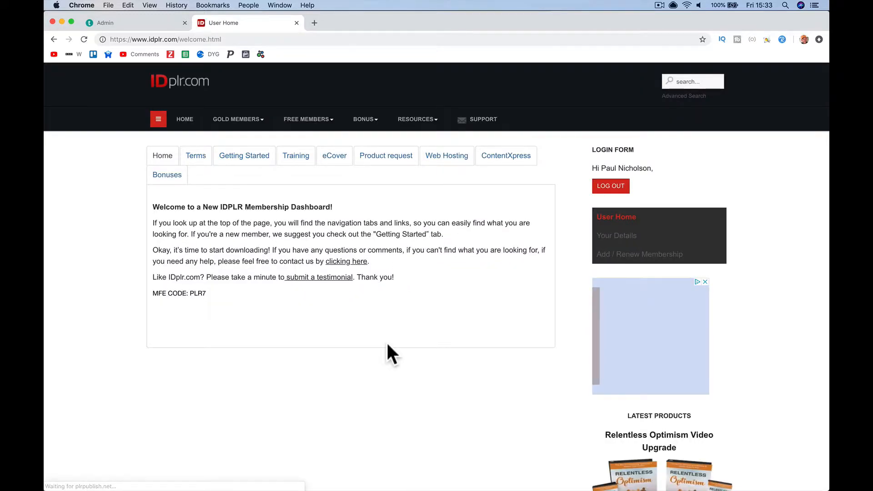
- Download the Relentless Optimism Video Upgrade package from Latest Products, then return to Teachable
scroll(387, 343, "down", 6)
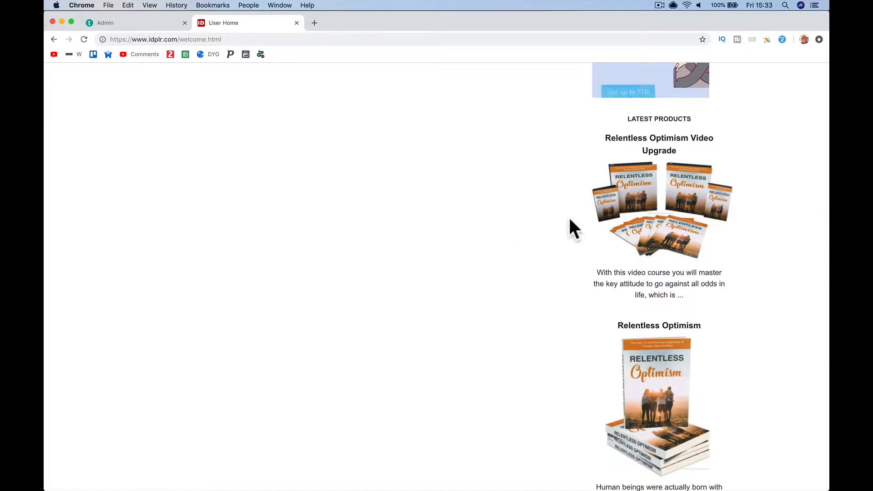
left_click(639, 200)
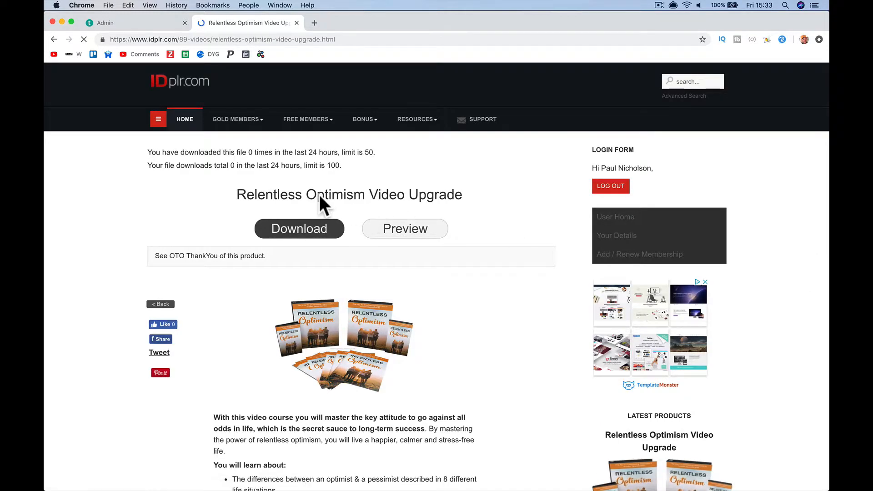
triple_click(319, 195)
left_click(321, 231)
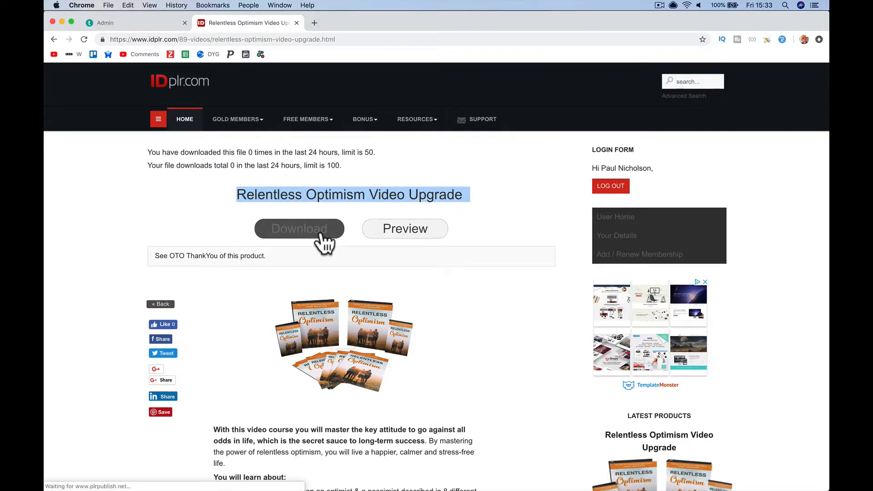
scroll(321, 263, "down", 10)
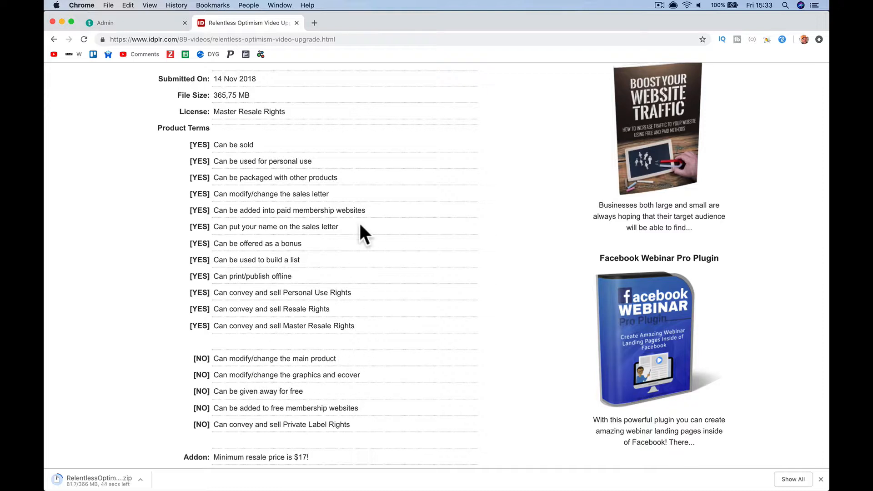
scroll(358, 222, "up", 10)
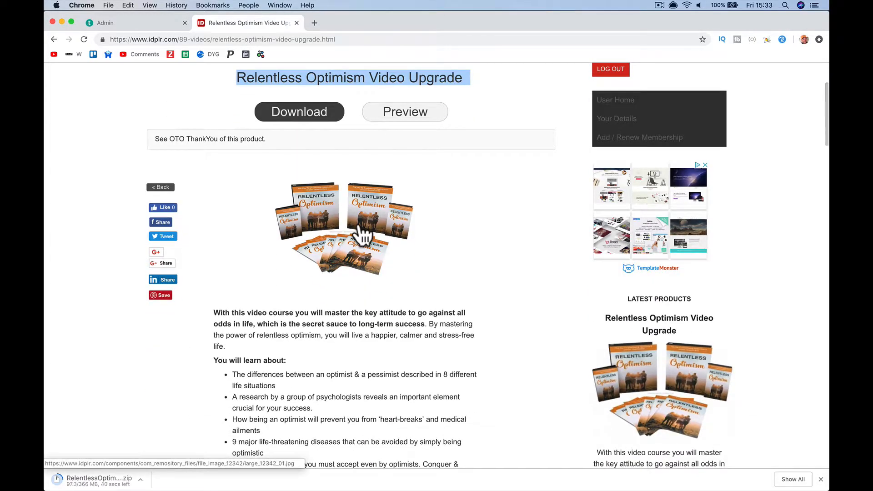
left_click(150, 23)
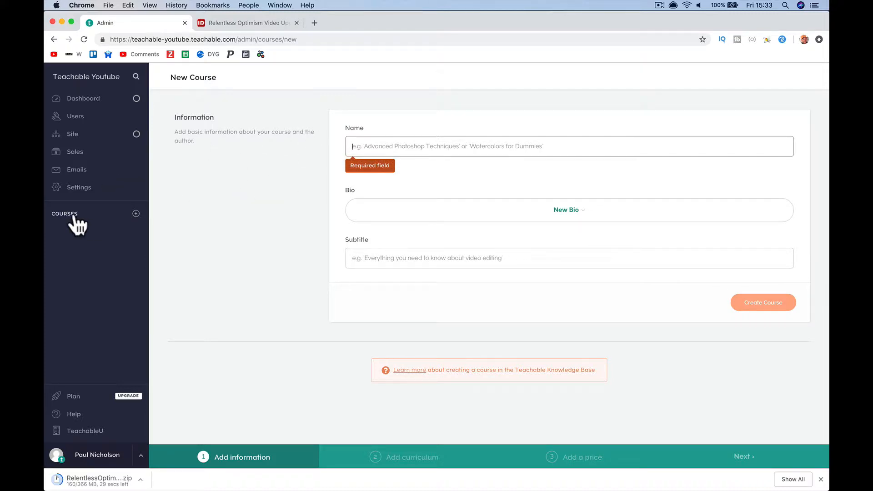
- Name the course 'Relentless Optimism Video Training' using the copied IDPLR product title
left_click(134, 214)
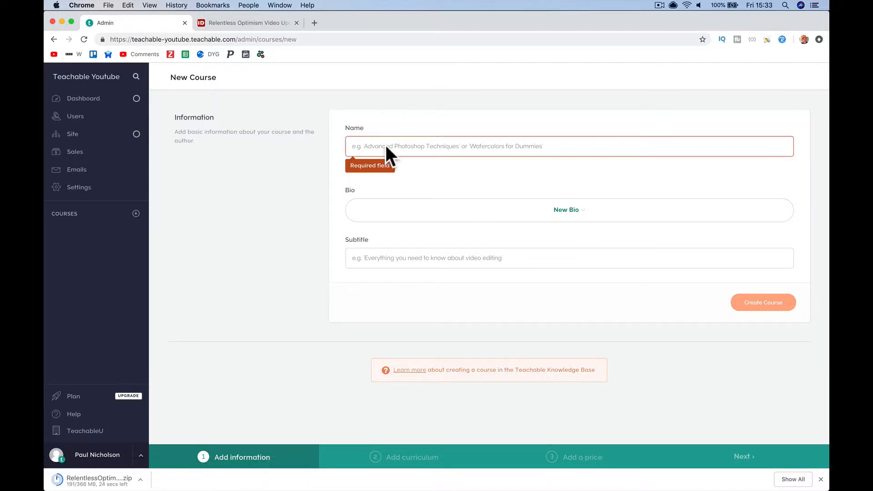
key("ctrl+Tab")
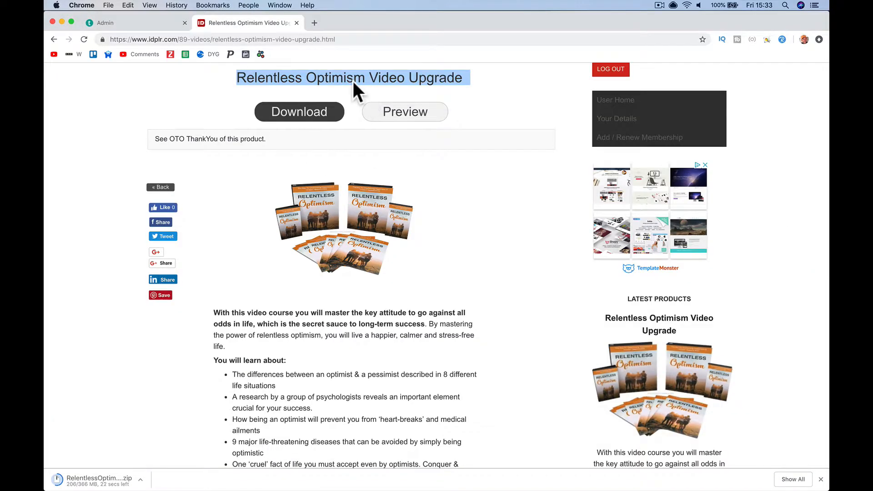
right_click(353, 81)
left_click(370, 101)
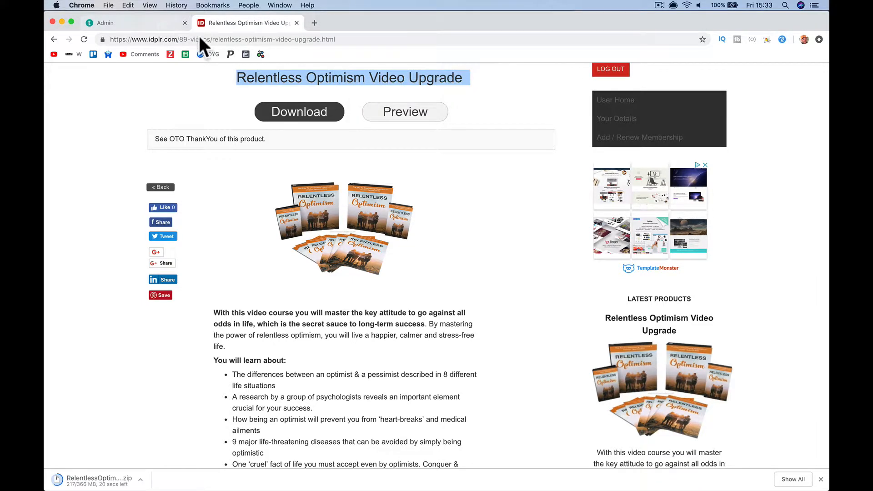
left_click(172, 24)
left_click(365, 145)
key("super+v")
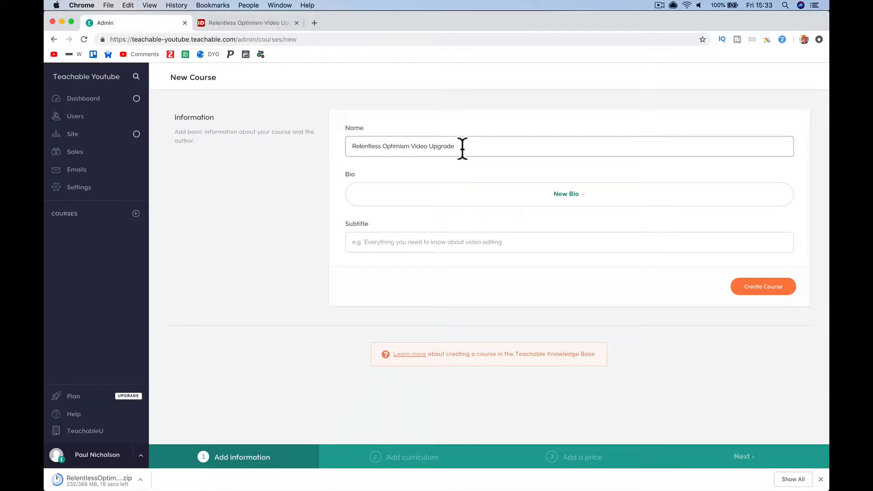
left_click_drag(455, 146, 419, 146)
type("Training")
- Create a new author bio: the author's full name, headline 'Chief Coach Happy-Me Business', description 'Training You and your employees'
left_click(449, 196)
left_click(580, 224)
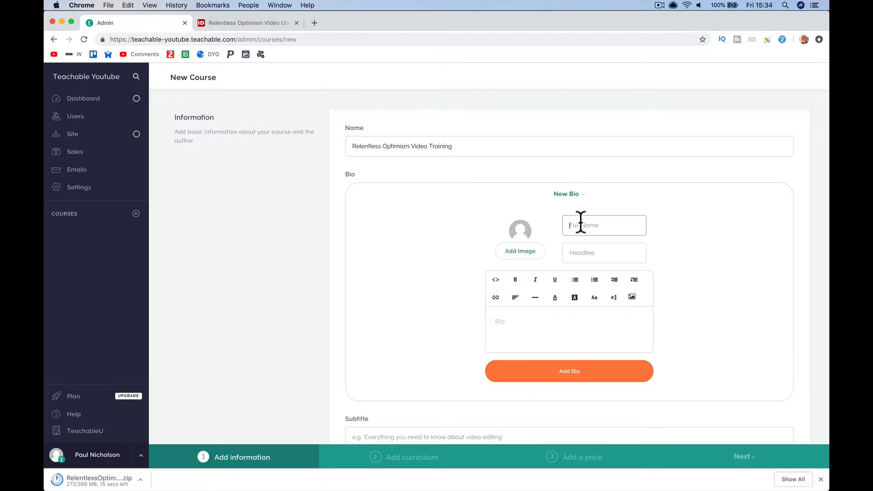
type("Paul Nicholson")
key("Tab")
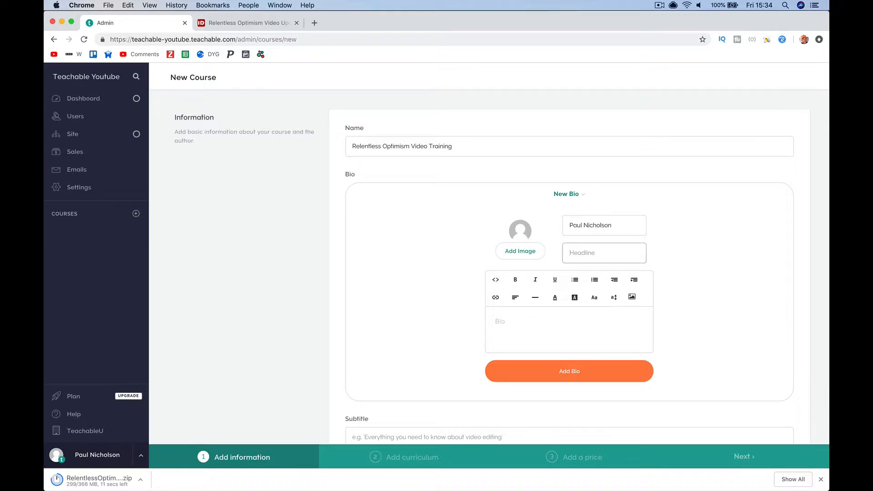
type("Chief Co")
type("ach H")
type("appy-Me Bius")
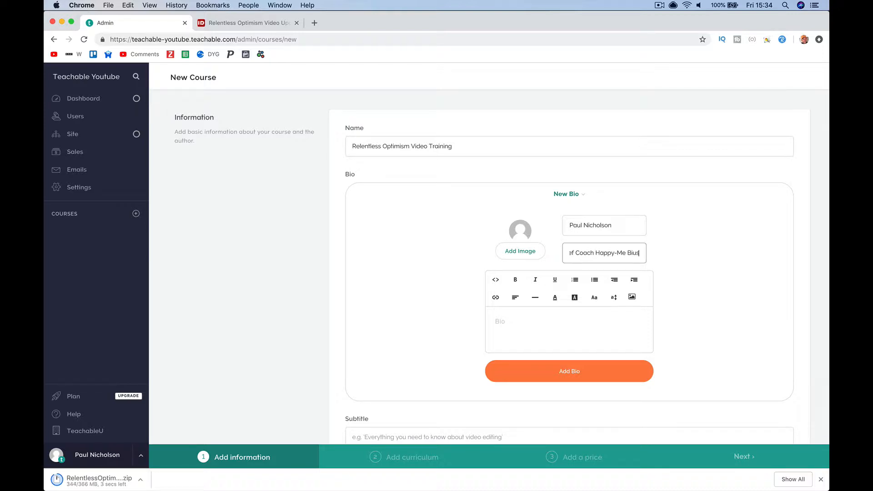
key("BackSpace")
key("BackSpace")
key("BackSpace")
type("usiness")
key("Tab")
type("Tr")
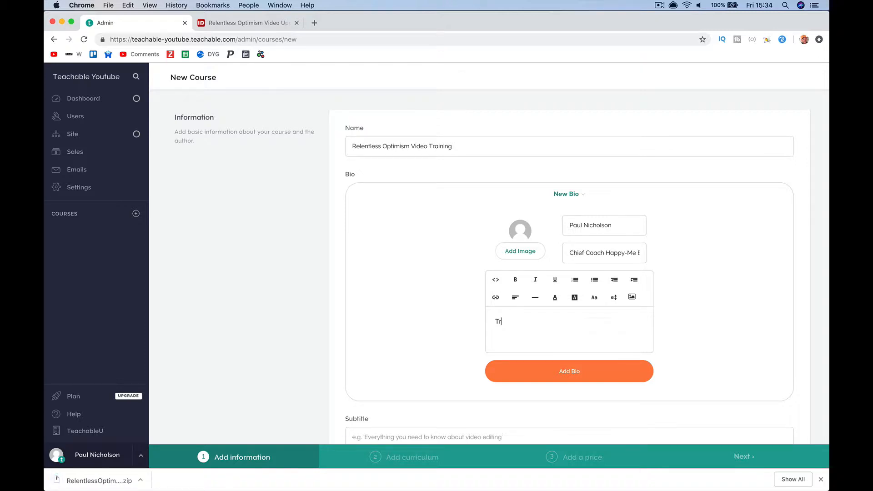
type("aining You and your employees to be better.")
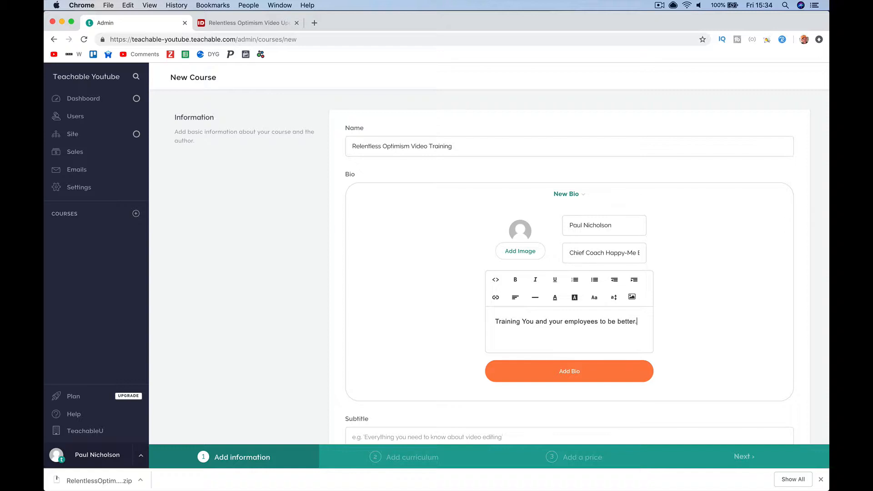
- Start adding an author photo by choosing to look for an image on the web
left_click(521, 250)
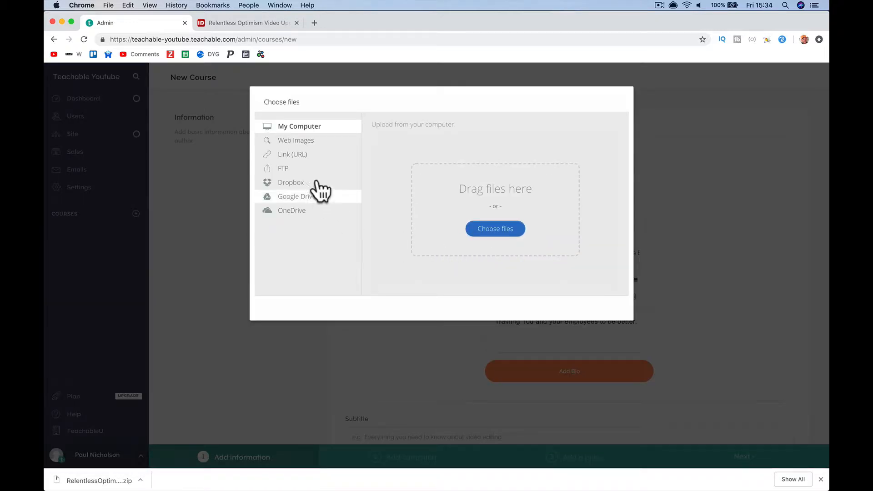
left_click(313, 142)
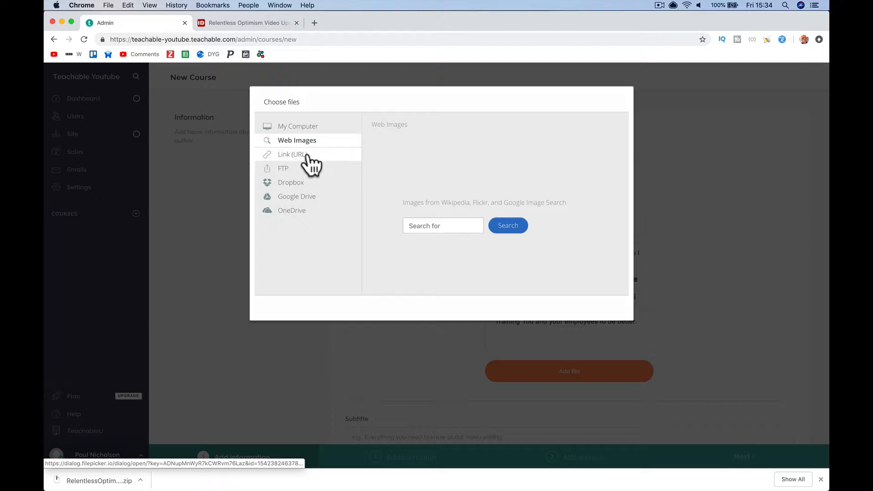
left_click(314, 22)
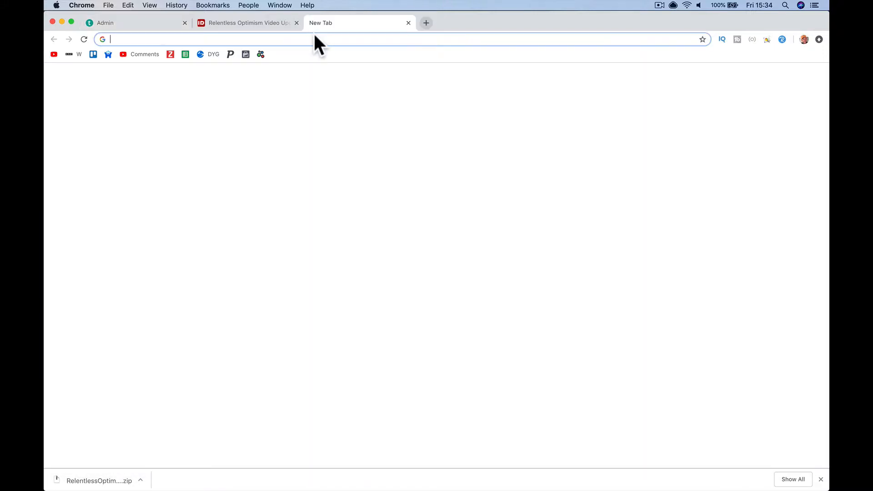
- Copy the profile picture from the author's Facebook business page, then return to Teachable's image picker
type("facebook.com")
key("Return")
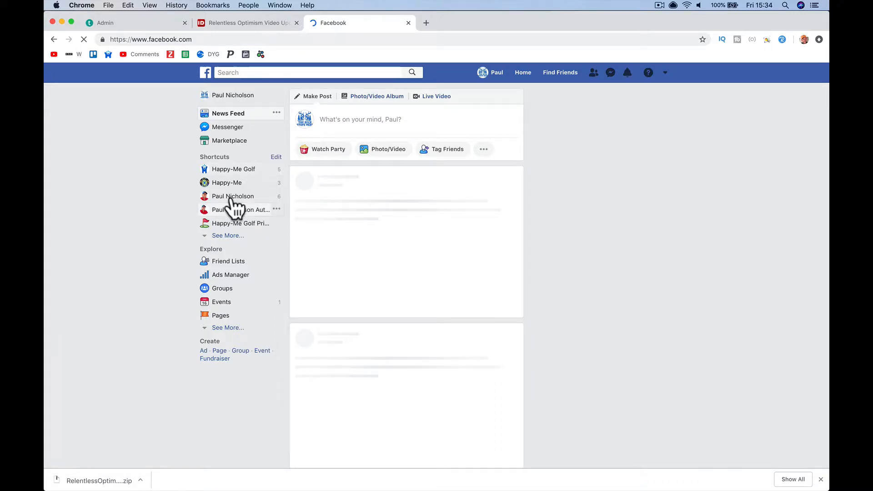
left_click(230, 199)
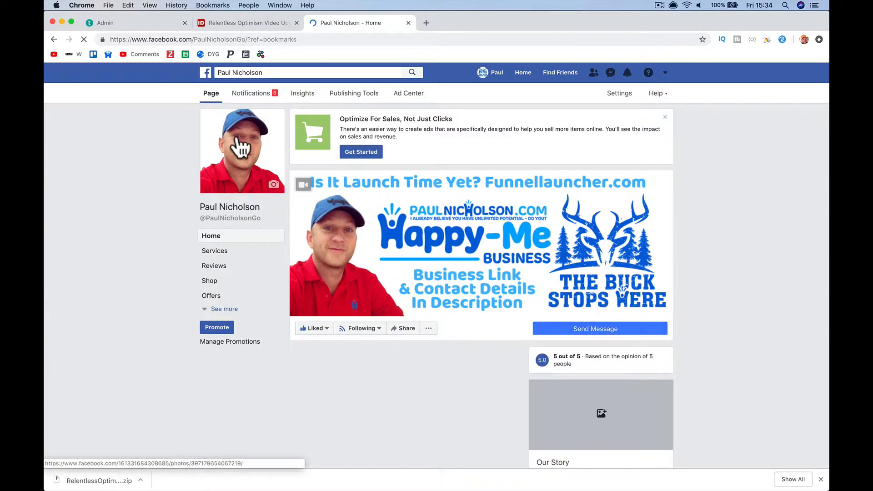
left_click(240, 147)
right_click(315, 227)
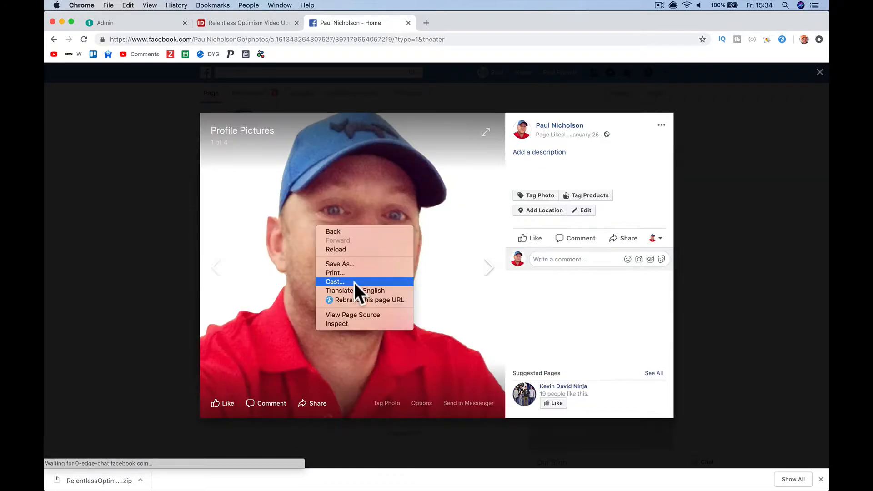
right_click(274, 268)
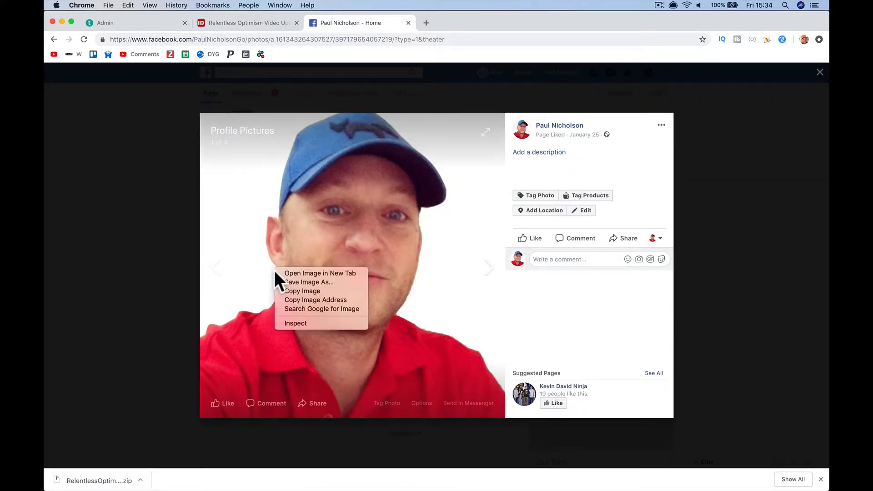
left_click(299, 294)
left_click(136, 21)
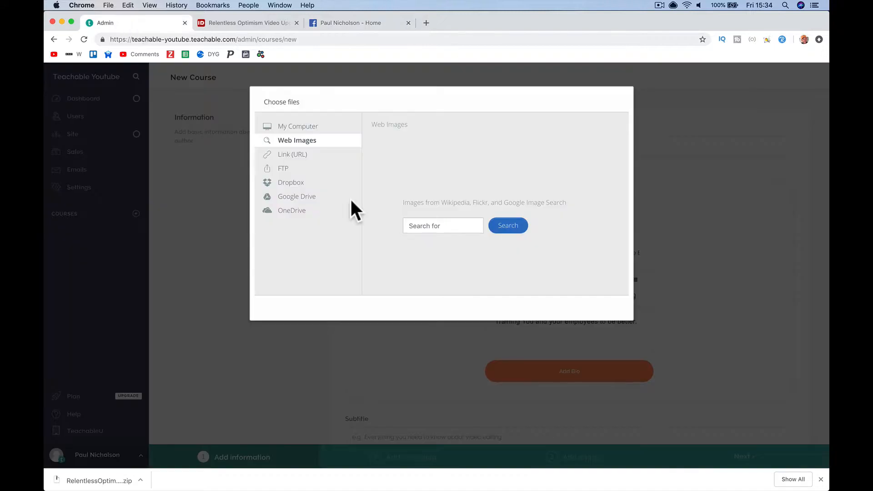
- Upload the copied profile picture via Link (URL) as the author photo and save the new bio
right_click(422, 226)
left_click(446, 278)
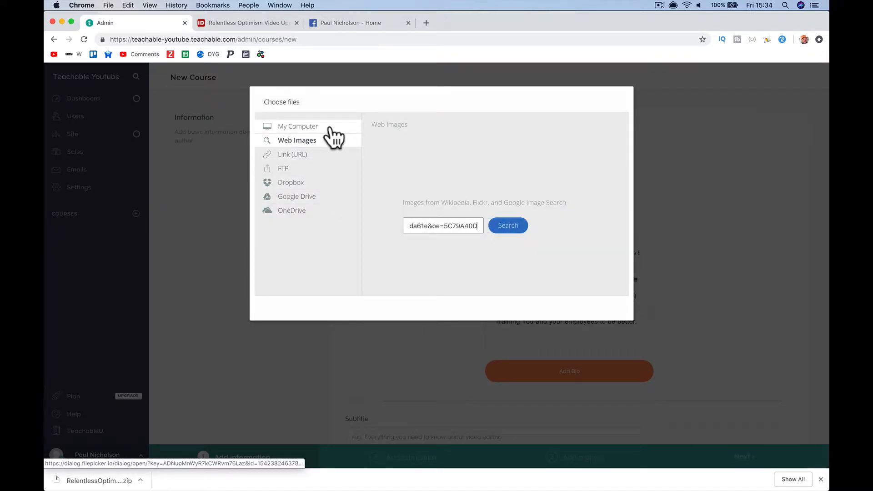
left_click(327, 157)
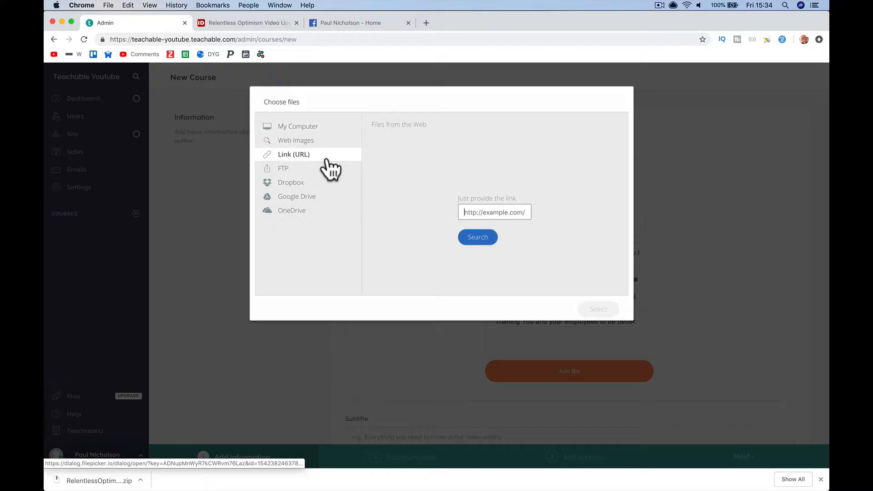
right_click(495, 212)
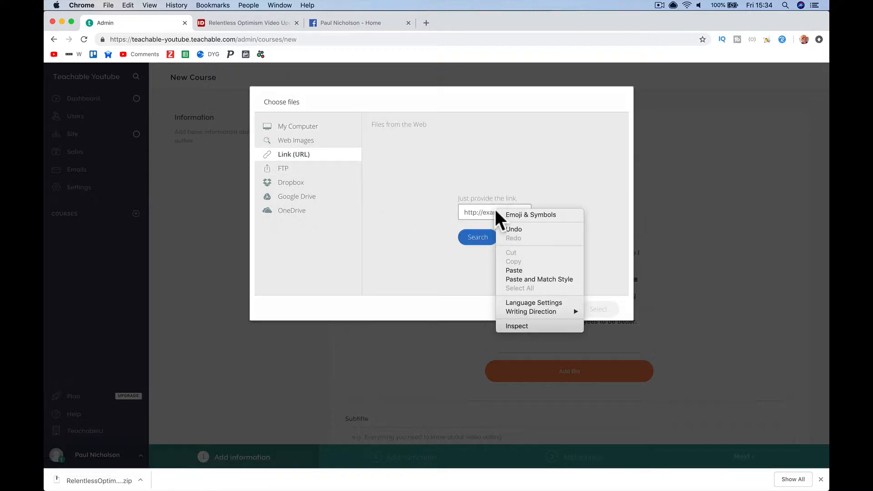
left_click(513, 270)
key("ctrl+v")
left_click(482, 242)
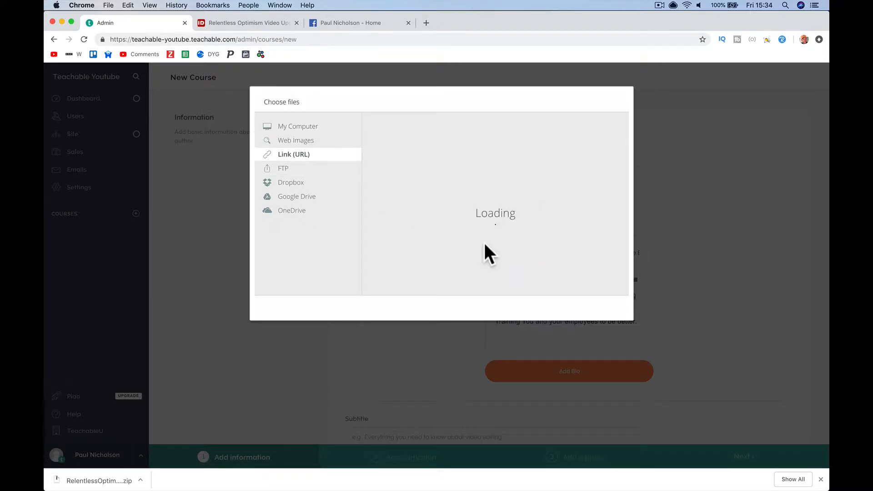
left_click(596, 310)
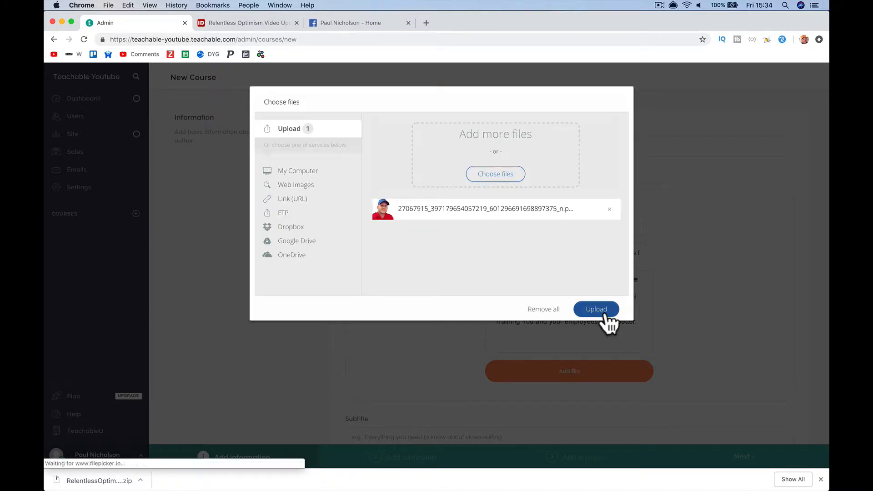
left_click(606, 314)
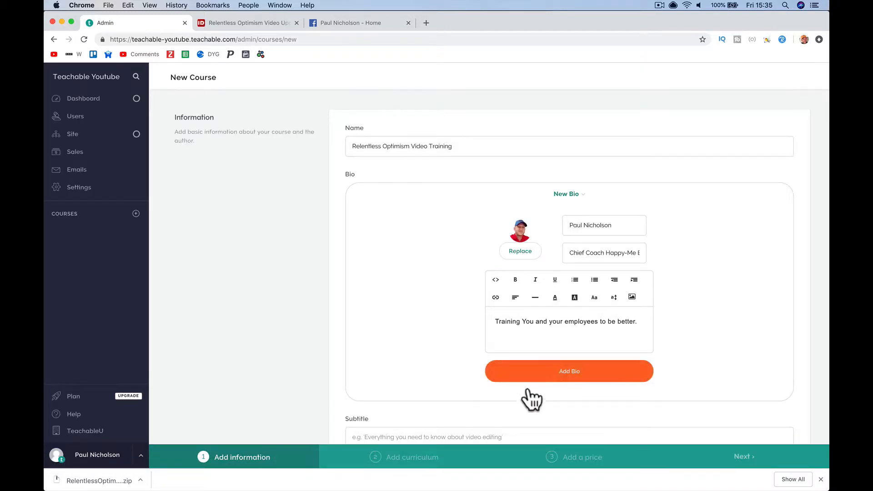
left_click(561, 370)
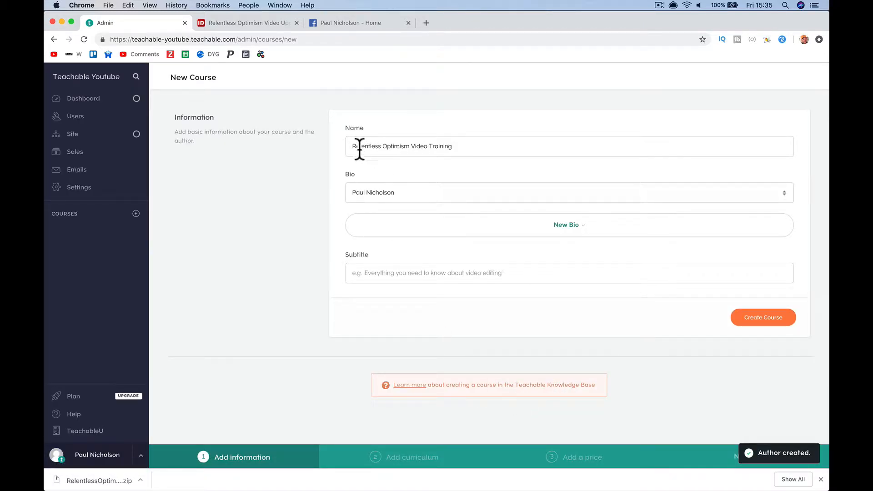
left_click(385, 278)
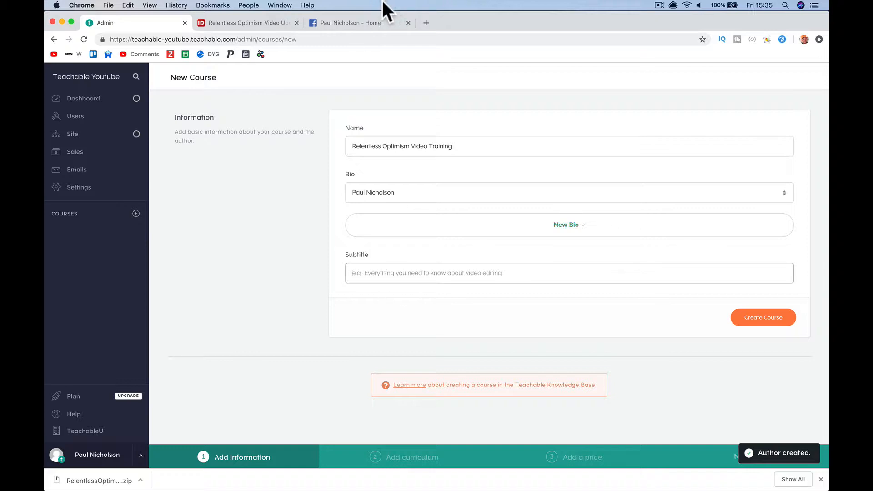
- Close the Facebook tab and copy the first sentence of the IDPLR product description
left_click(397, 26)
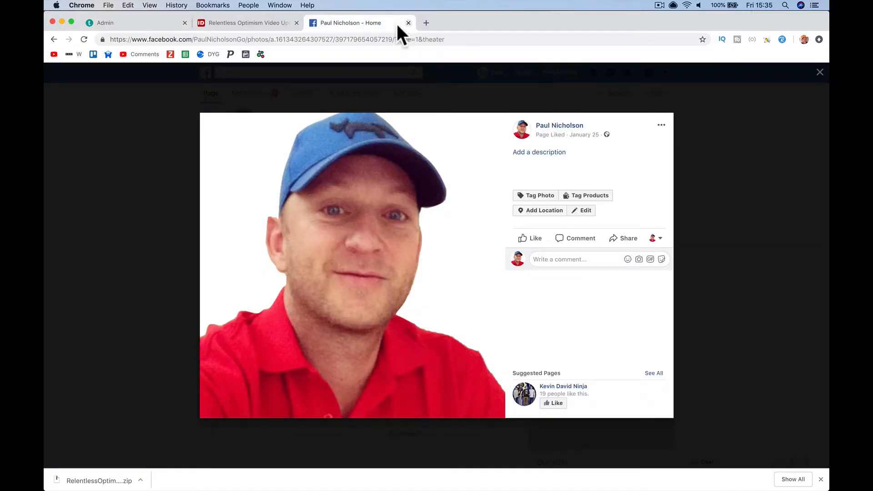
key("super+w")
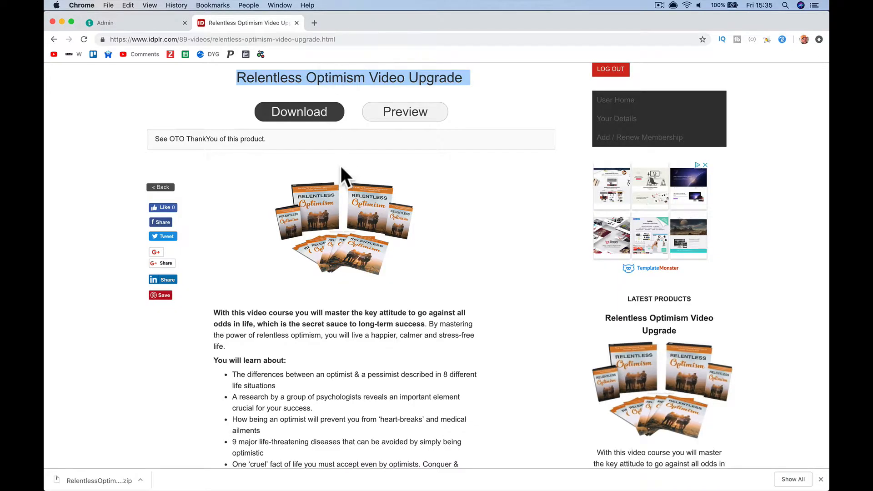
triple_click(295, 313)
left_click(414, 330)
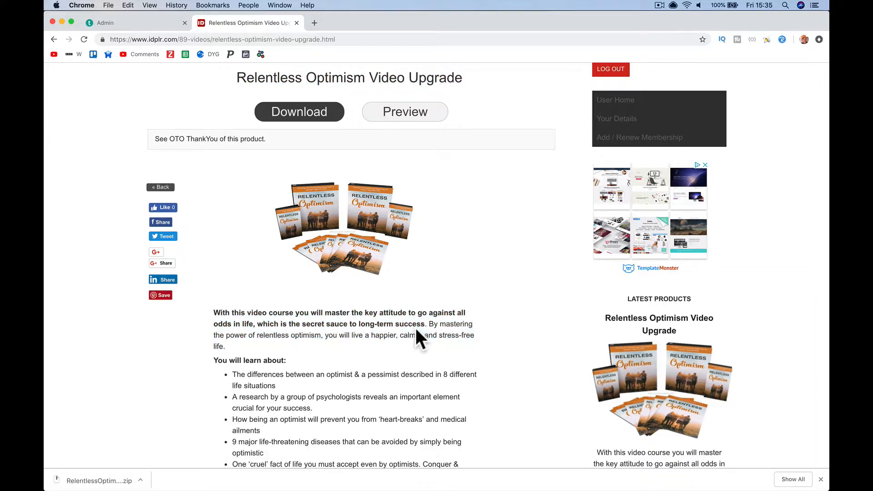
left_click_drag(427, 323, 214, 312)
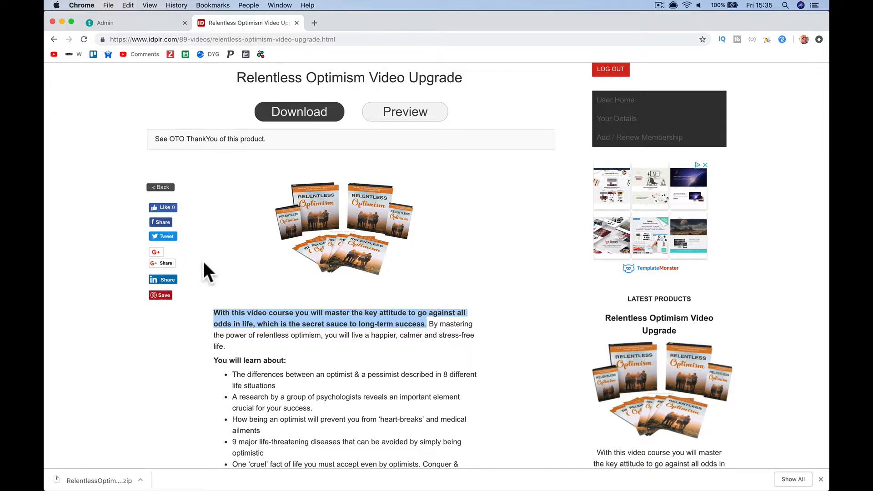
- Paste the copied sentence as the course subtitle and create the course
left_click(139, 21)
key("super+v")
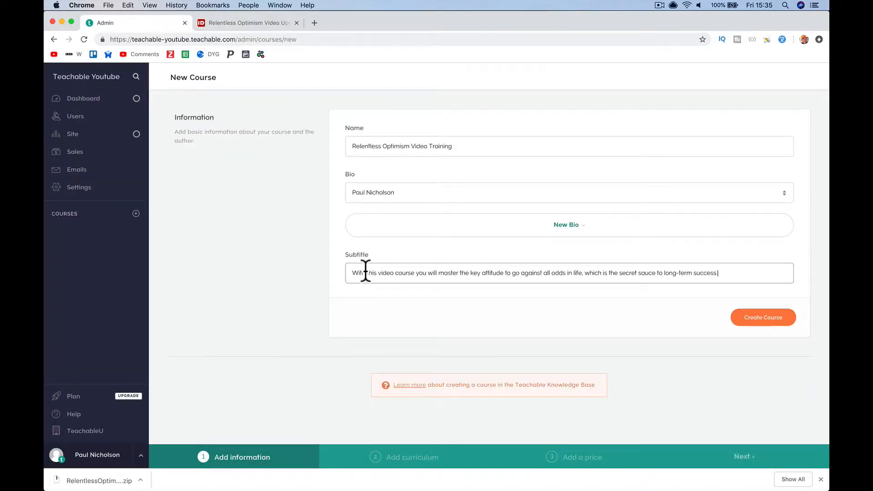
left_click(768, 318)
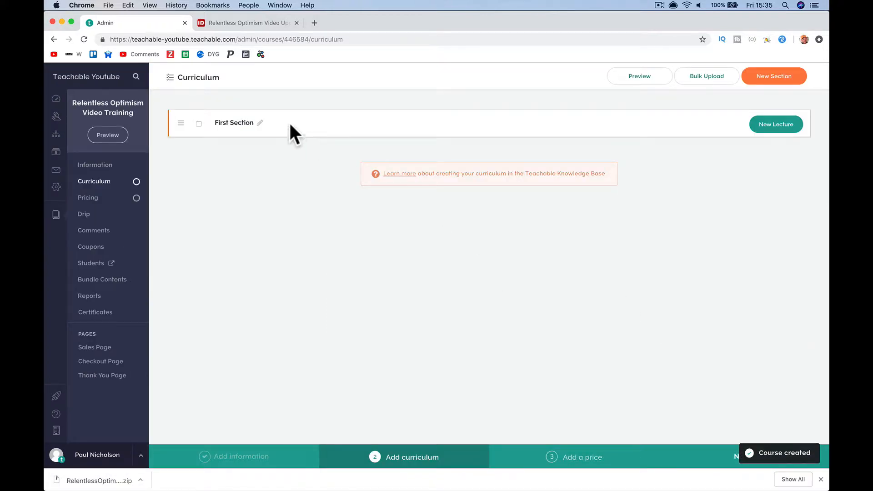
- Rename the First Section to 'Lessons'
left_click(258, 125)
double_click(259, 123)
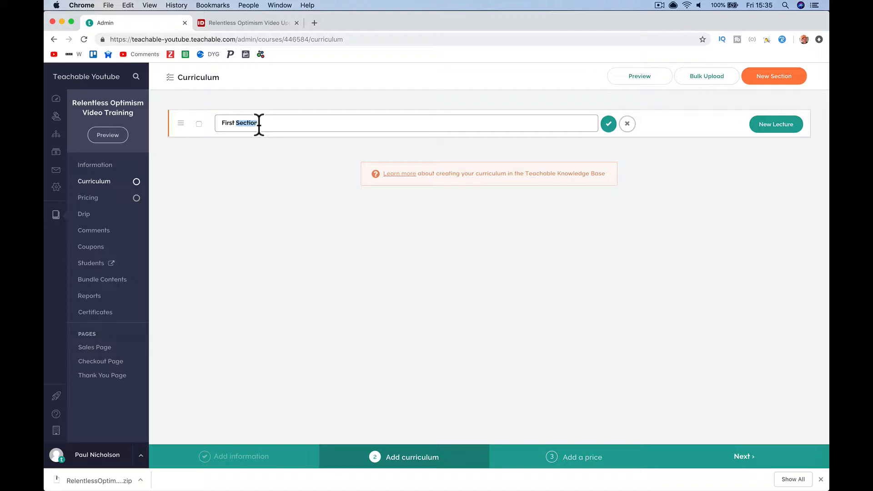
triple_click(259, 123)
type("Lee")
type("sson")
type("s")
key("Return")
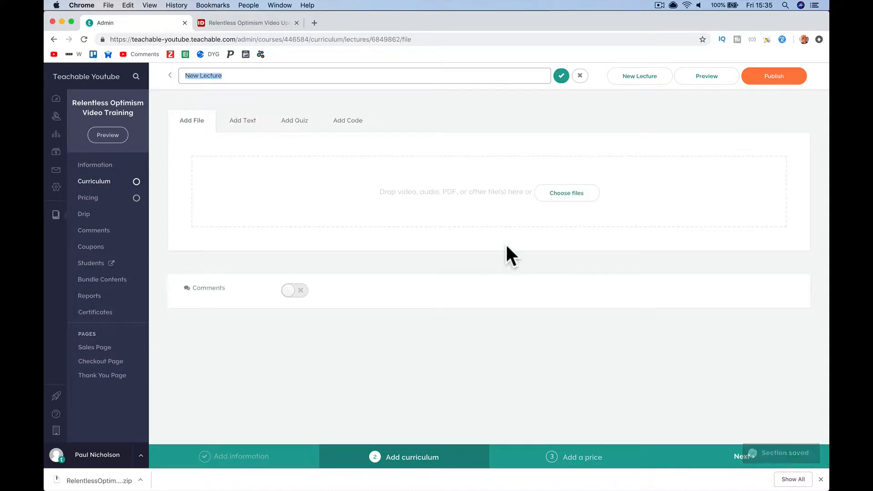
- Unzip the downloaded package and open RO Introduction.mp4 from the Module1-Videos-2 folder
left_click(117, 480)
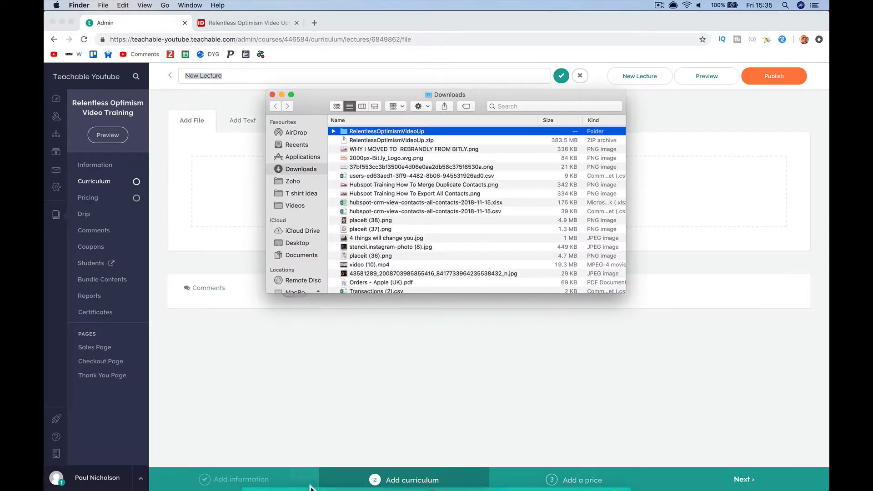
left_click(333, 131)
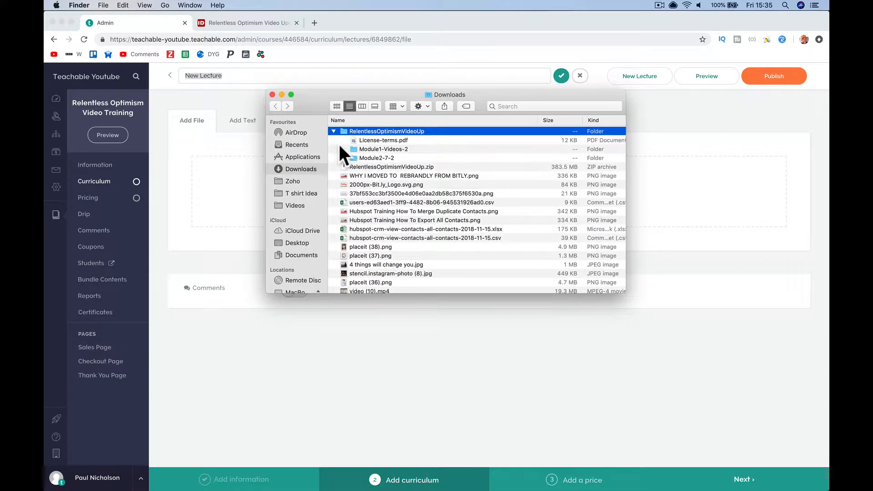
left_click(343, 158)
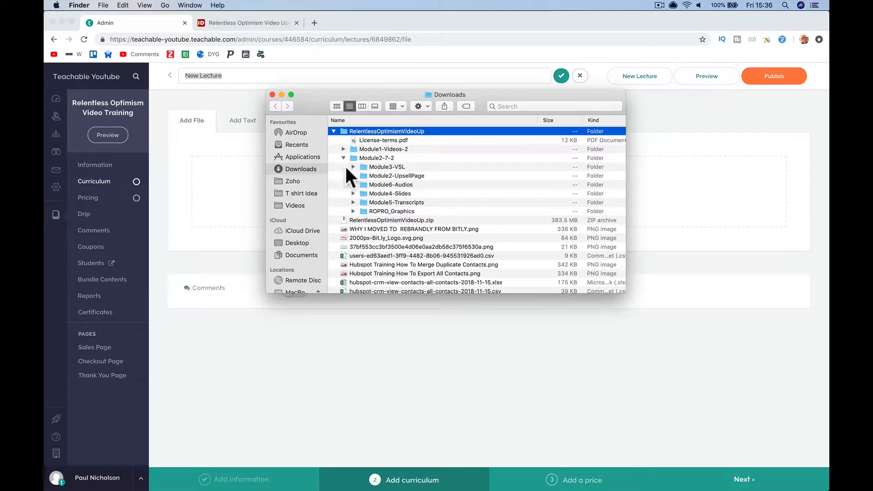
left_click(343, 148)
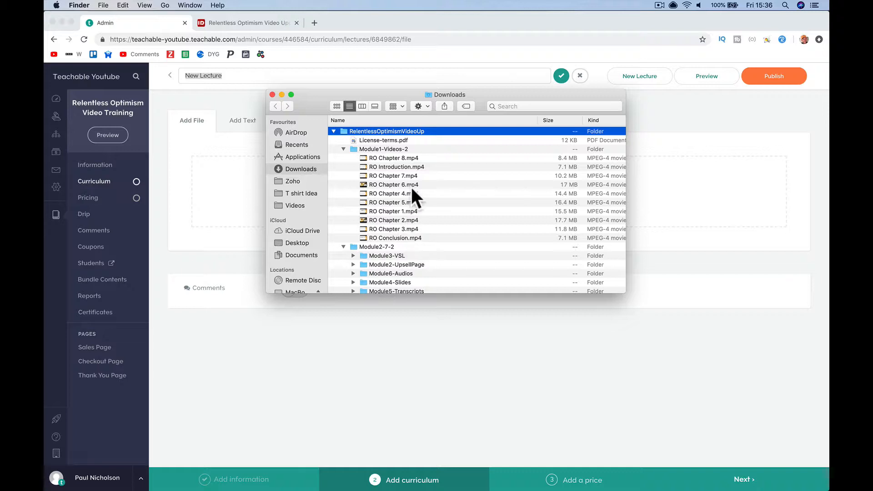
double_click(412, 166)
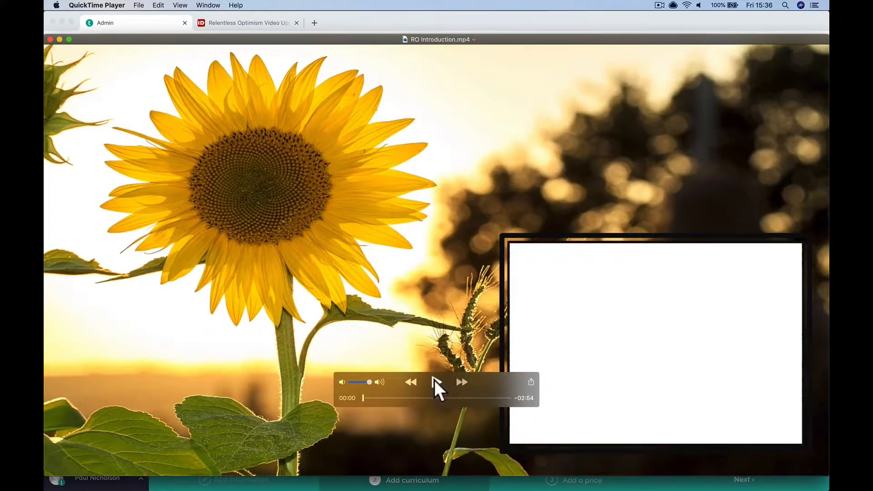
- Play the start of RO Introduction.mp4 at a lowered volume, then close QuickTime
left_click(436, 382)
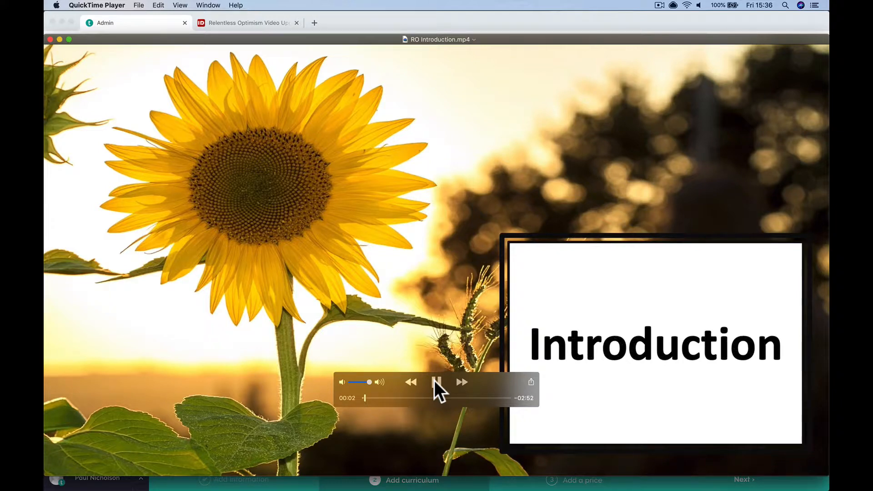
key("XF86AudioRaiseVolume")
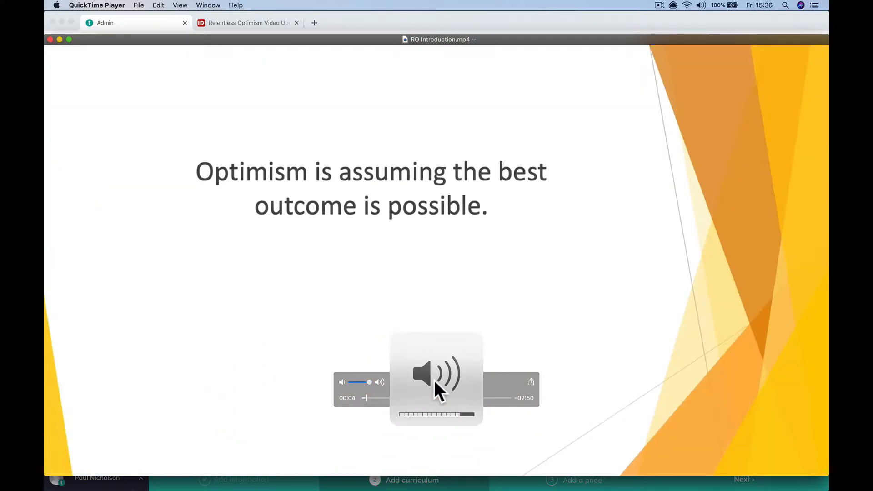
key("XF86AudioLowerVolume")
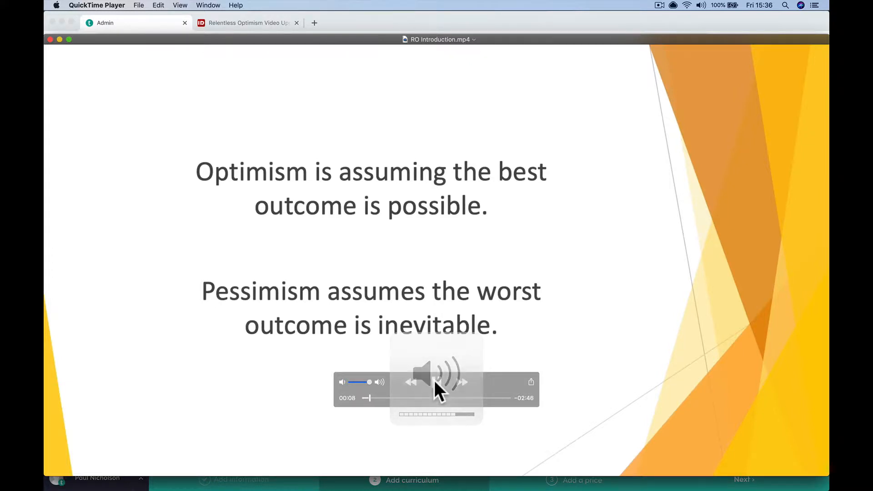
key("XF86AudioLowerVolume")
key("XF86AudioLowerVolume")
key("XF86AudioLowerVolume")
key("XF86AudioLowerVolume")
key("XF86AudioLowerVolume")
key("XF86AudioLowerVolume")
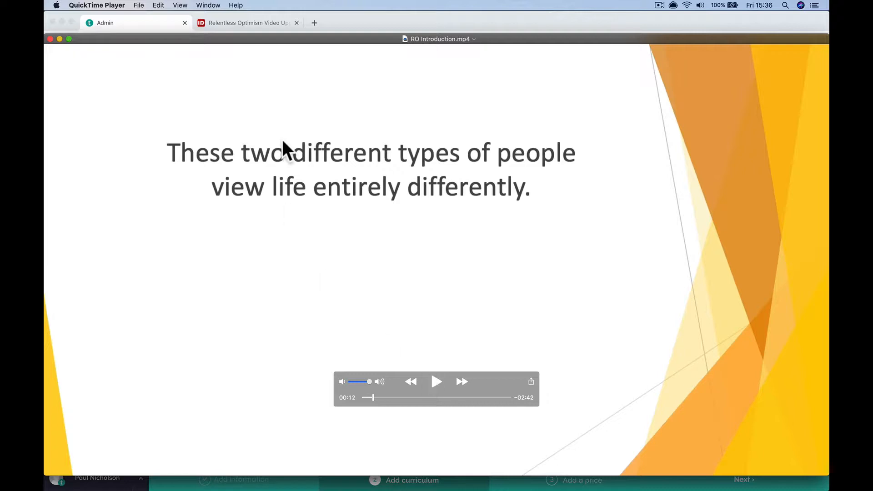
left_click(50, 39)
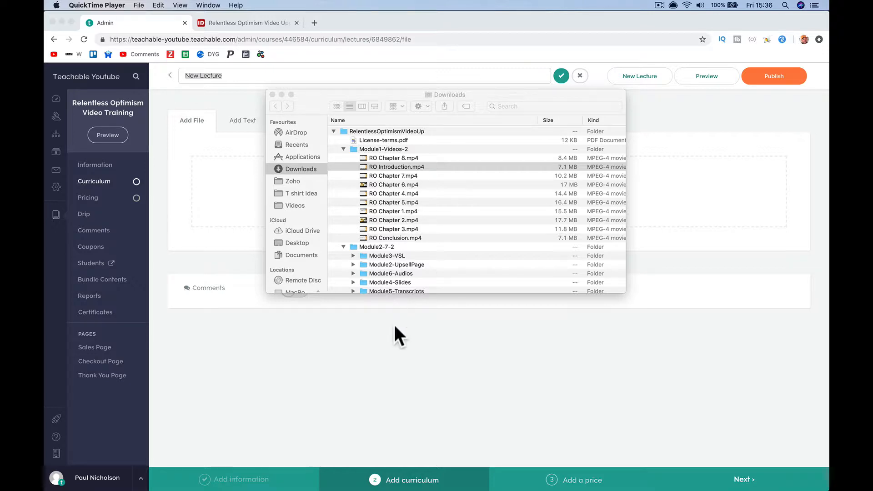
- Title the new lecture 'Introduction'
left_click(363, 376)
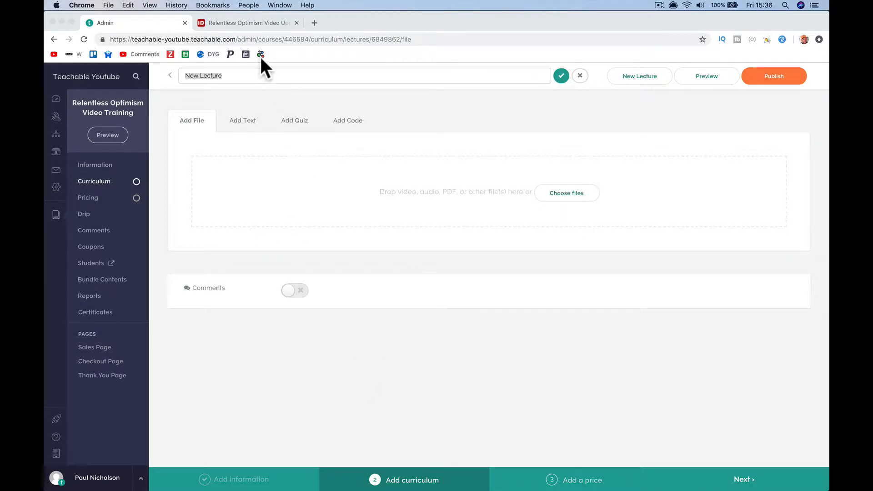
type("I")
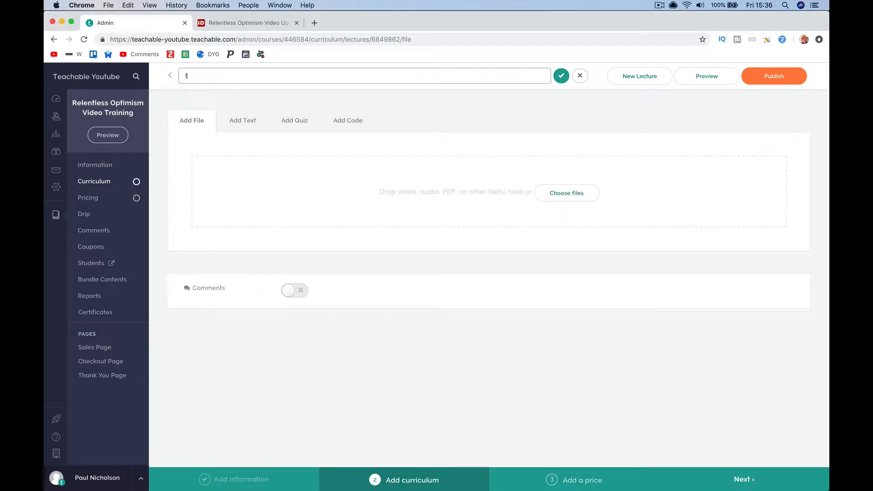
type("ntroduction")
key("Return")
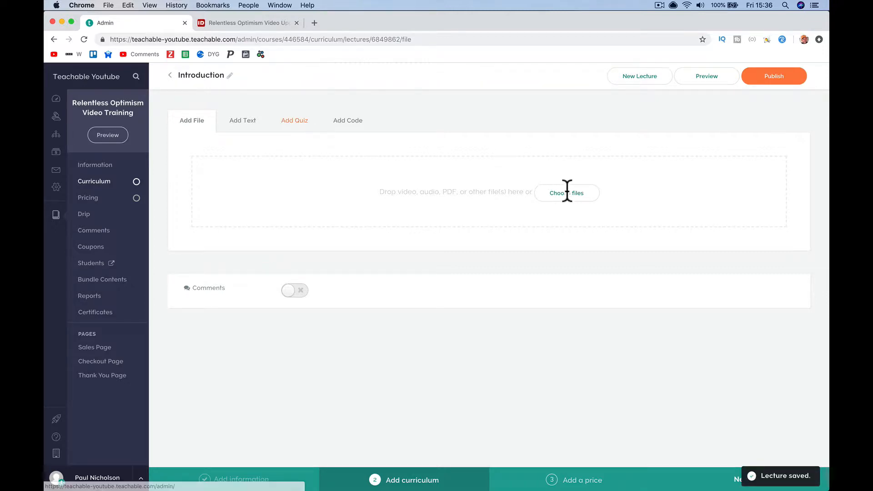
- Upload RO Introduction.mp4 from Module1-Videos-2 as the lecture's video
left_click(527, 221)
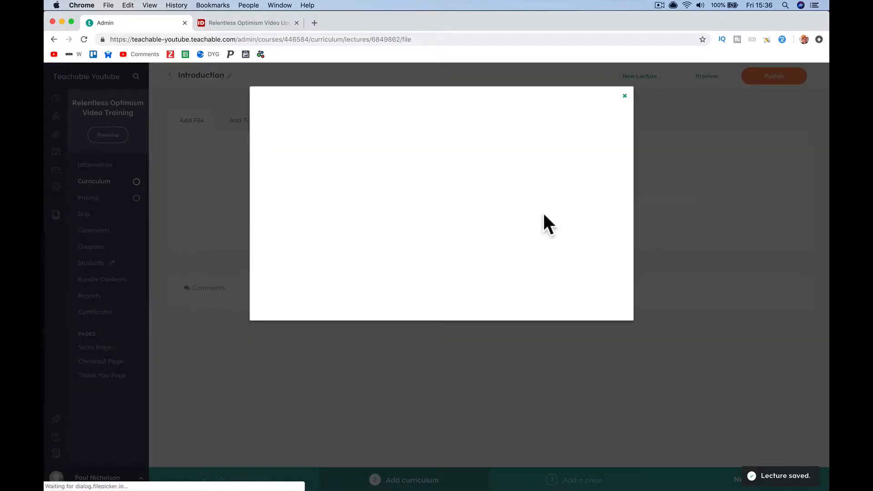
left_click(475, 233)
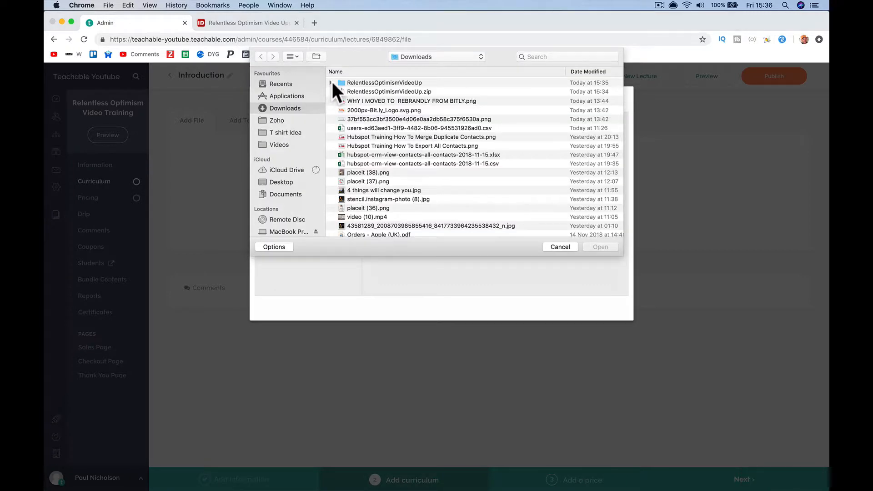
left_click(331, 82)
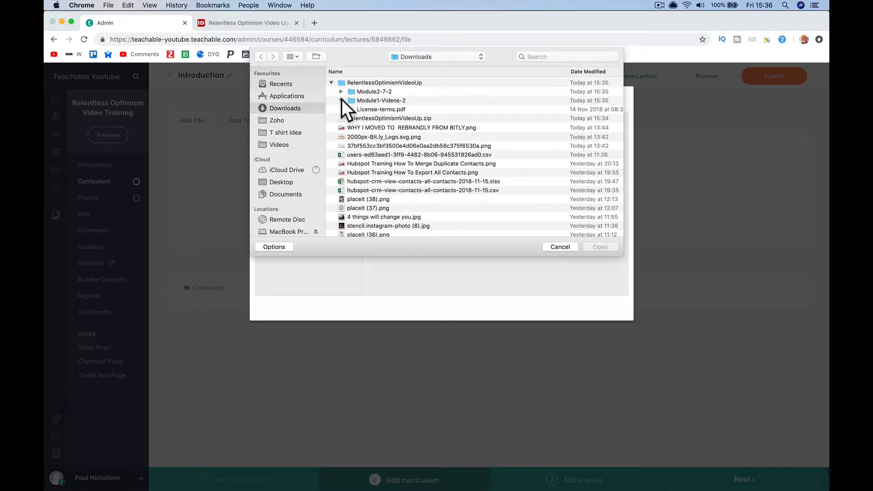
left_click(341, 100)
left_click(340, 91)
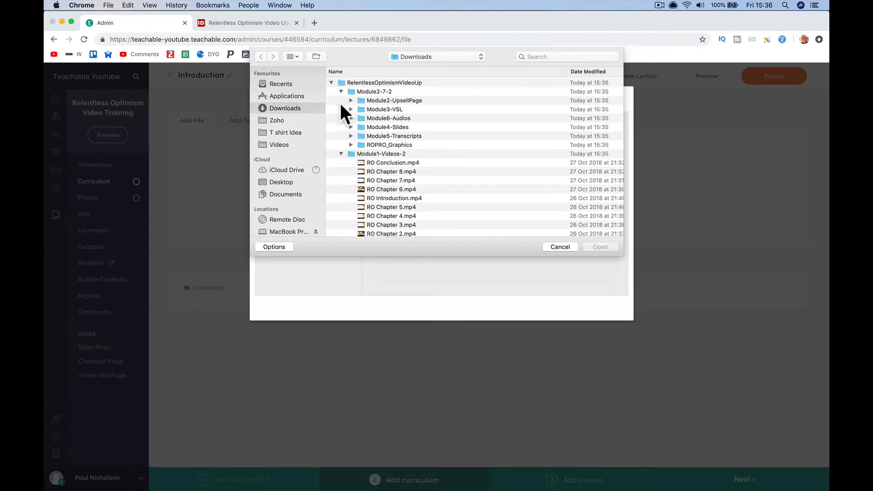
scroll(382, 171, "down", 1)
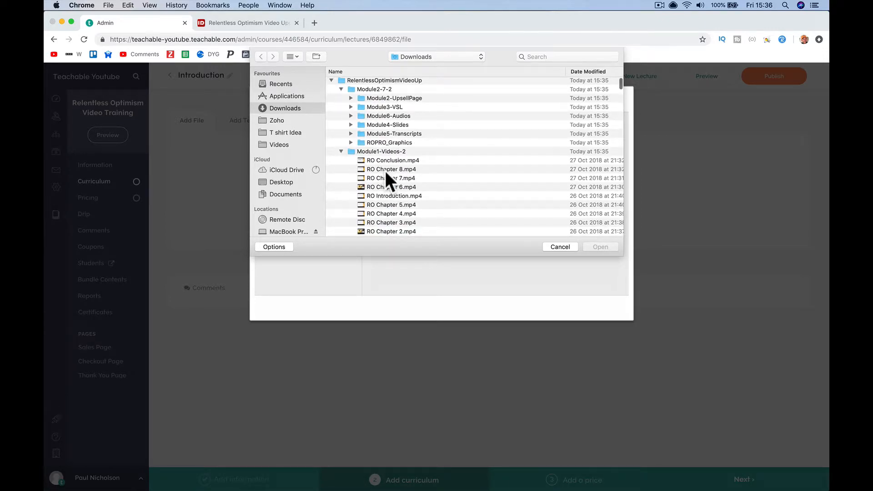
left_click(395, 196)
scroll(405, 198, "down", 2)
left_click(411, 199, "shift")
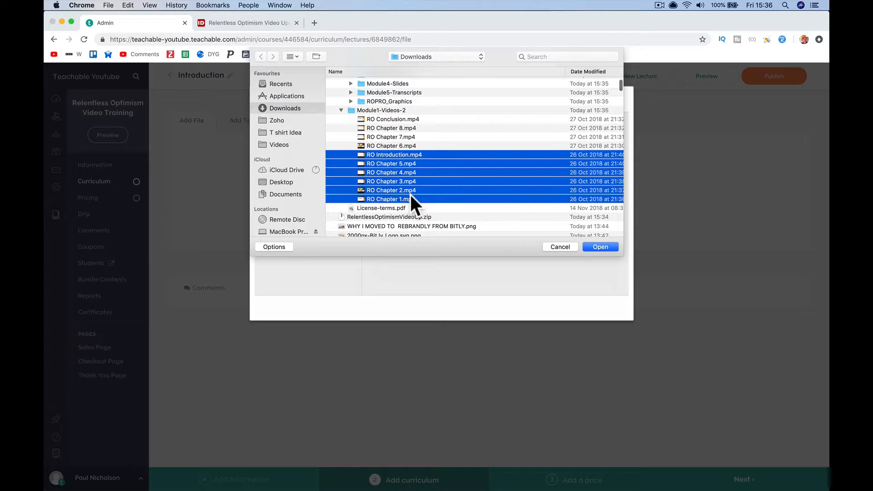
left_click(414, 155)
key("Return")
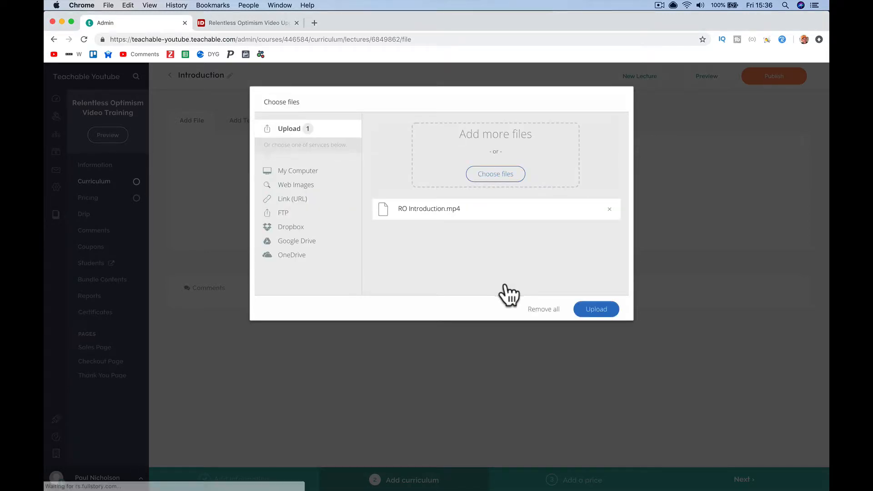
left_click(596, 310)
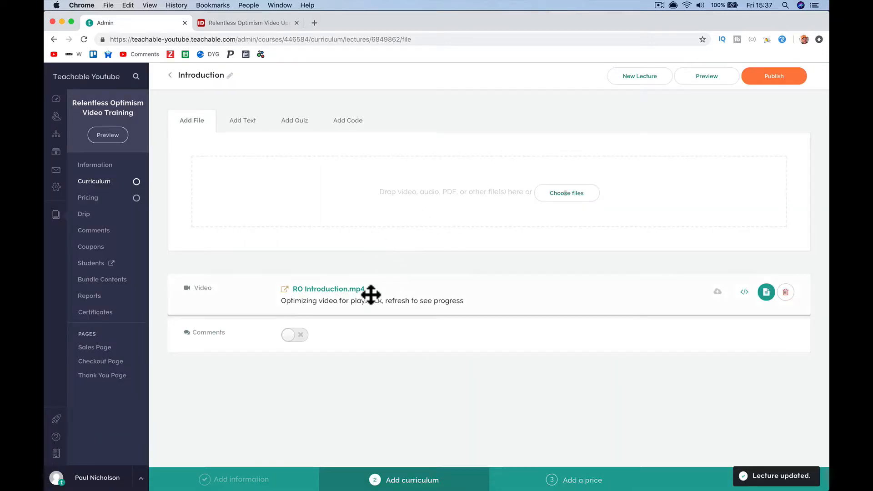
- Turn on comments, save 'Introduction to this training.' beneath the video, and publish the lecture
left_click(300, 339)
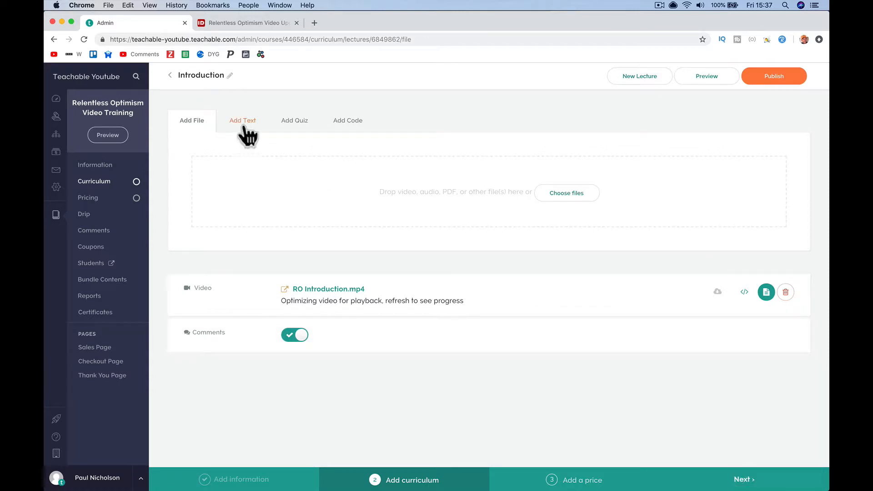
left_click(243, 122)
left_click(332, 218)
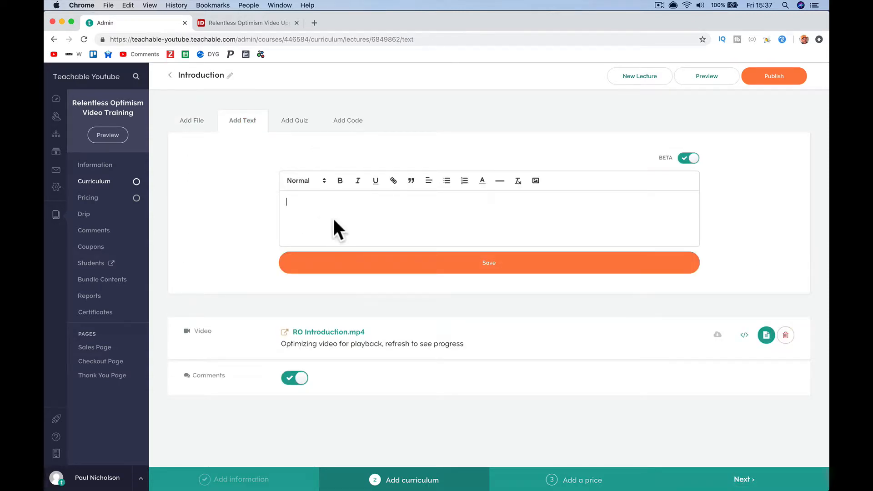
type("Introduction to this training.")
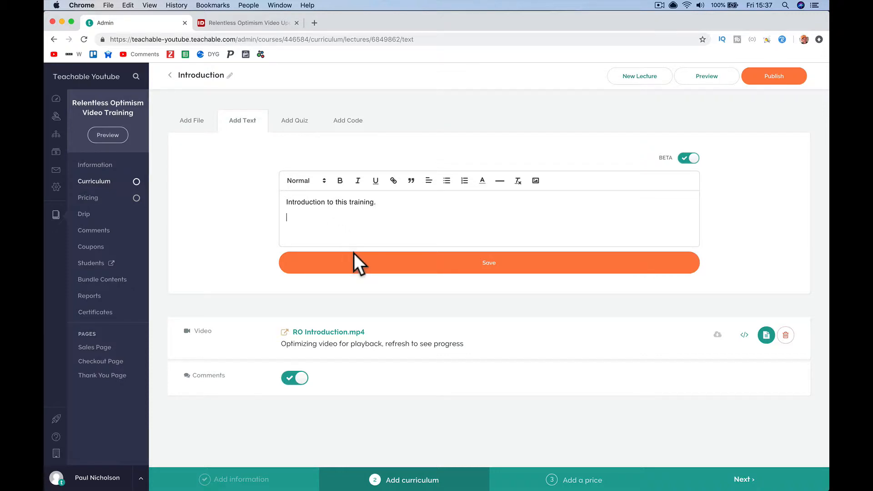
left_click(354, 253)
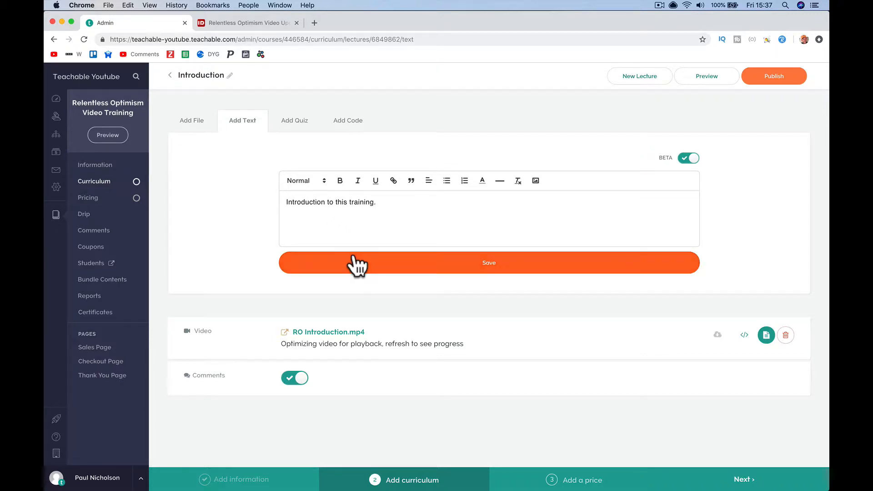
left_click(762, 80)
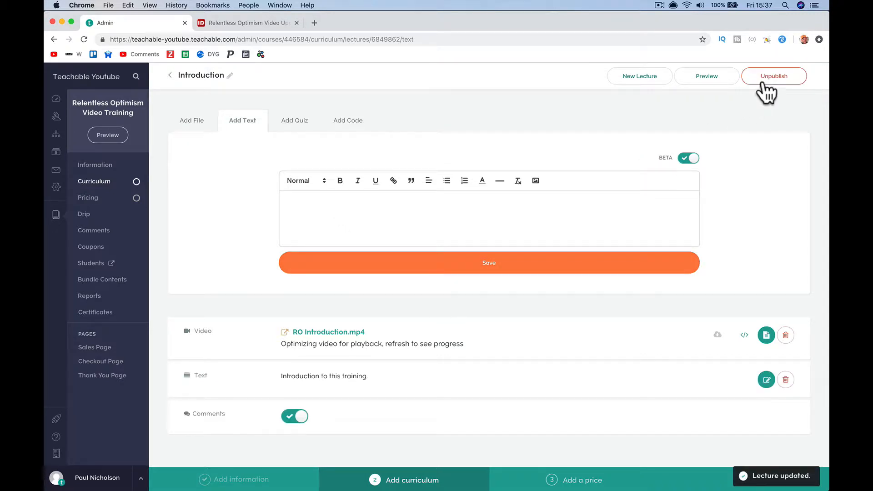
- Preview the lecture as a student and post the comment 'This is cool. :-)'
left_click(697, 76)
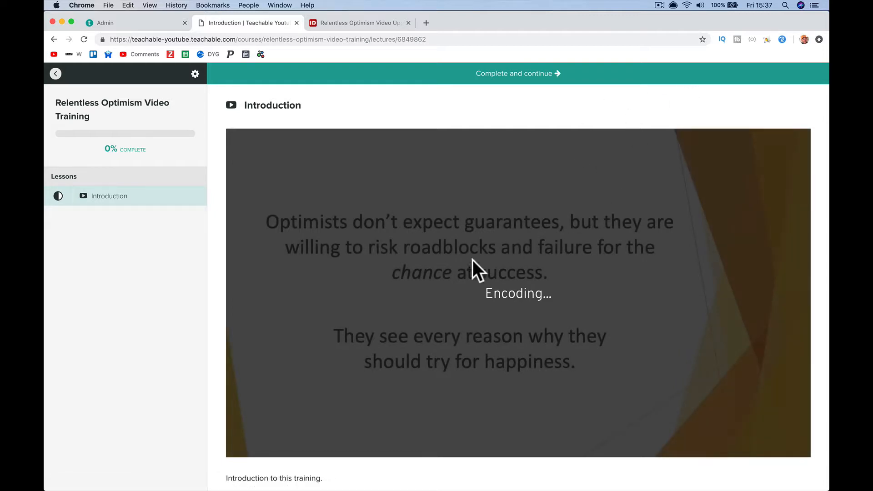
scroll(443, 271, "down", 6)
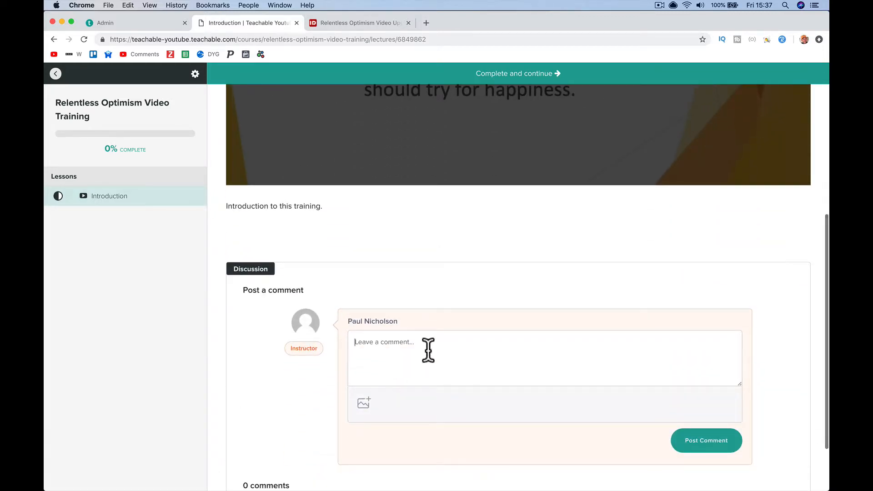
type("Thi")
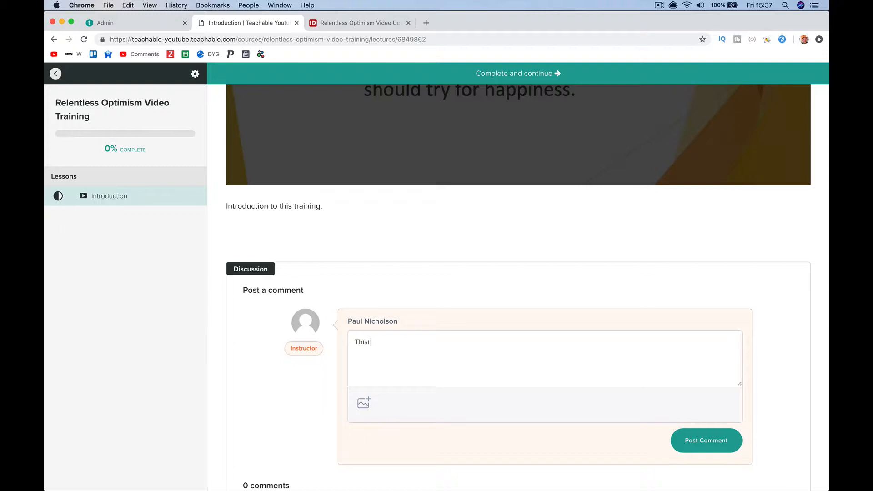
type("s i")
key("BackSpace")
type("is cool. :-)")
left_click(707, 441)
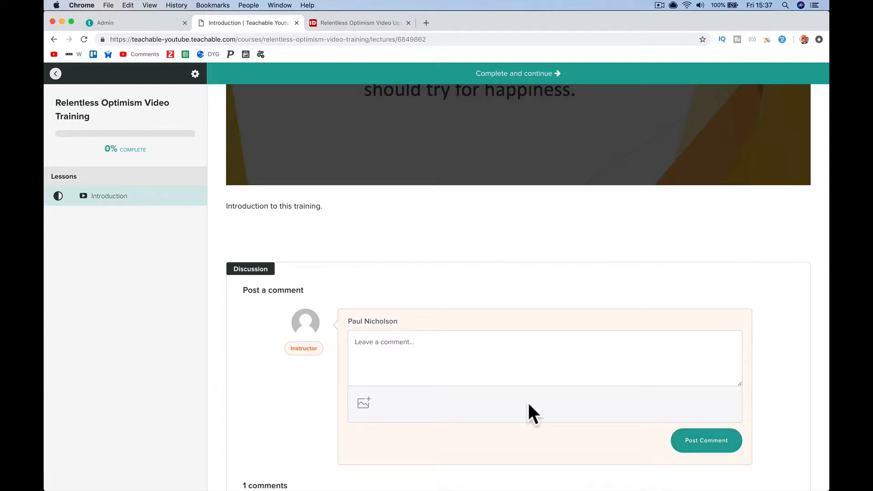
- Play the Introduction video and mark the lecture complete
scroll(528, 404, "down", 5)
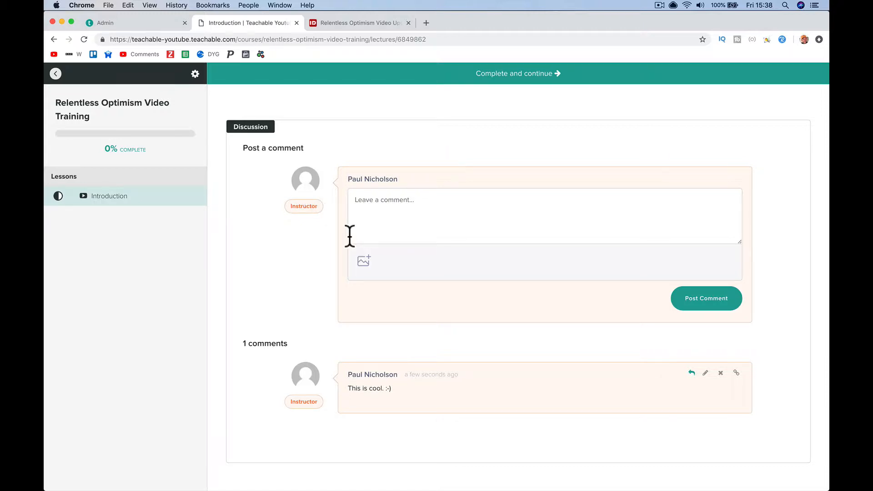
scroll(363, 160, "up", 10)
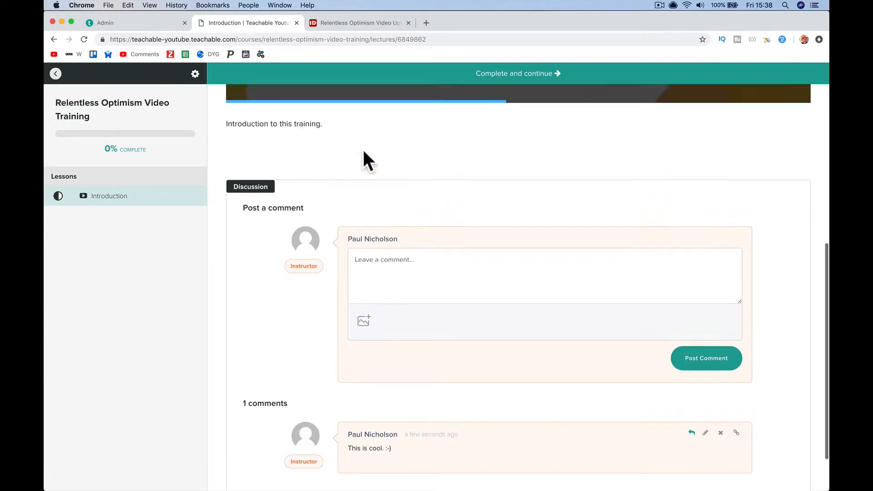
scroll(362, 149, "down", 6)
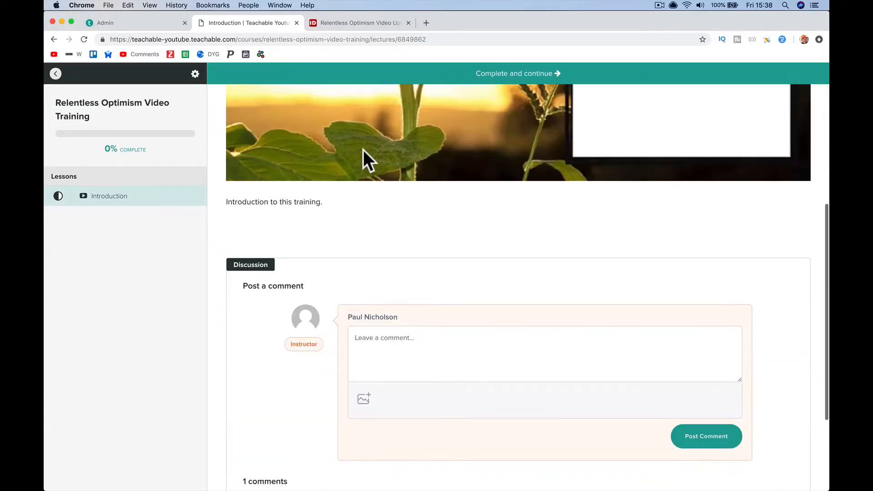
scroll(362, 149, "up", 4)
scroll(367, 187, "up", 2)
left_click(368, 187)
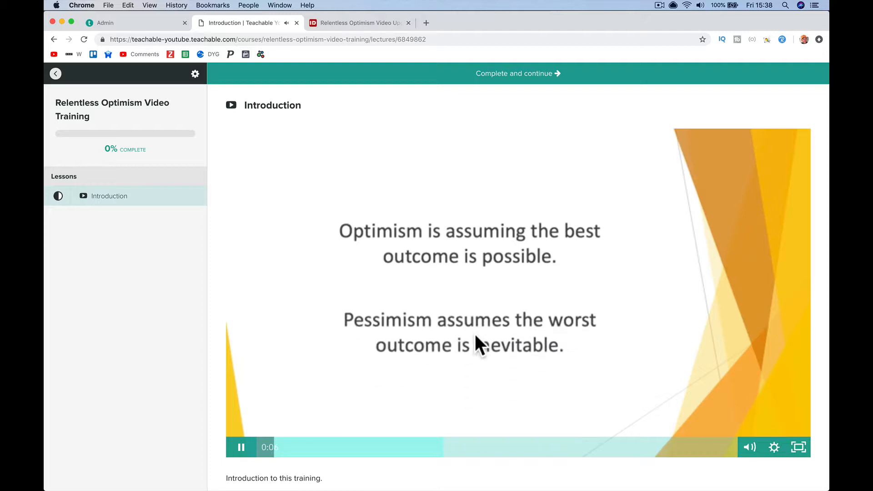
left_click(529, 77)
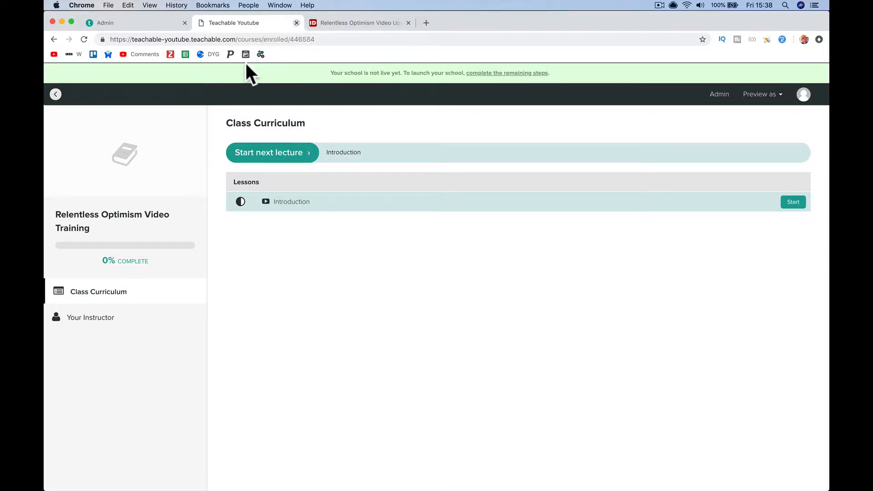
- Close the student preview and copy 'What is Optimism' from idplr's Topics covered list
key("super+w")
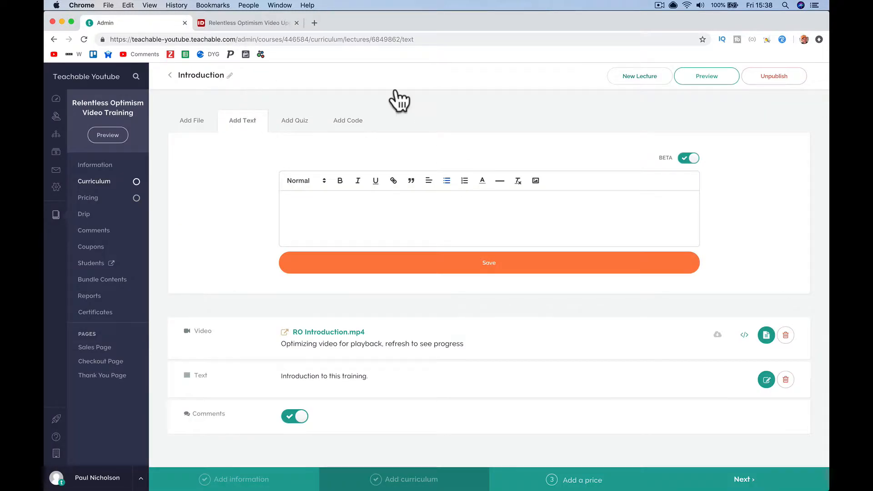
left_click(254, 23)
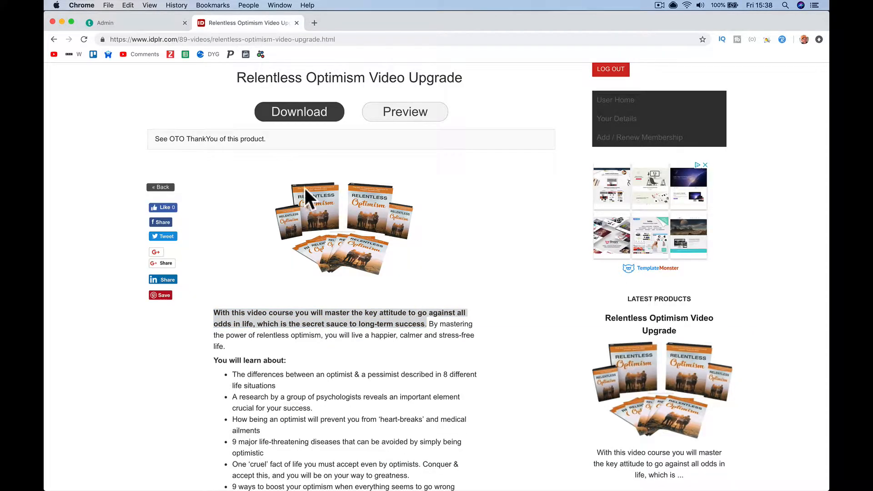
scroll(305, 200, "down", 2)
scroll(330, 324, "down", 5)
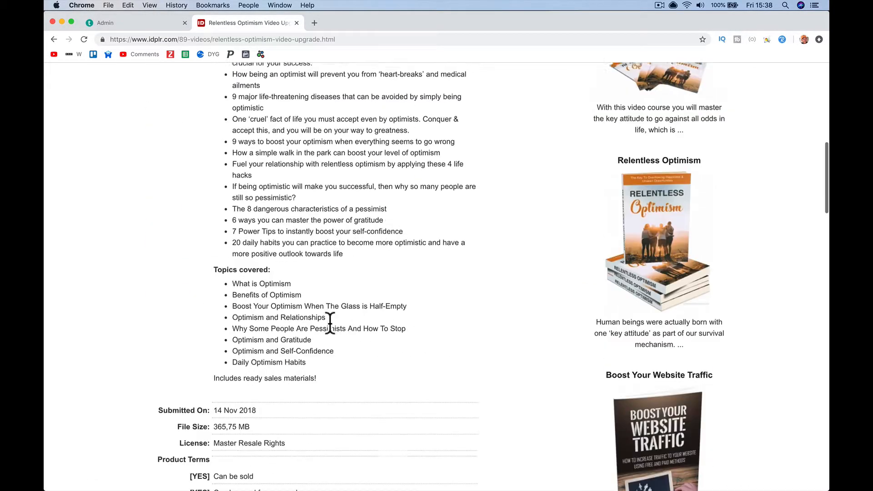
scroll(329, 322, "down", 3)
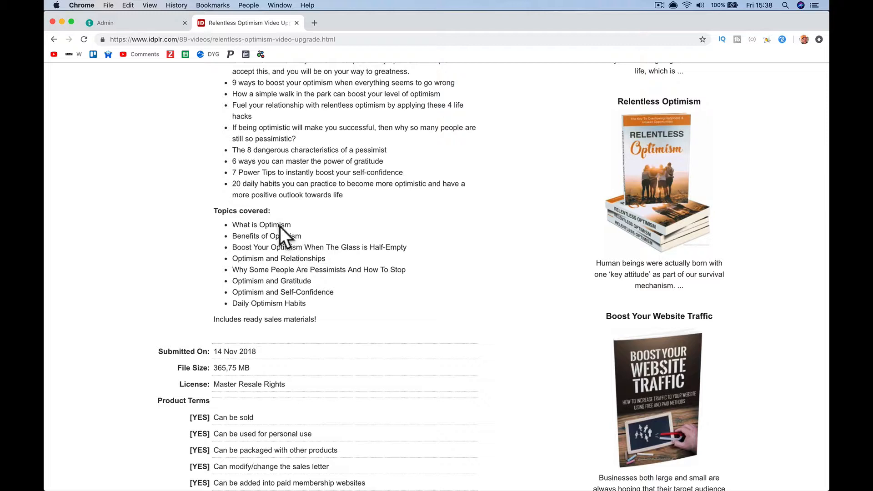
triple_click(280, 225)
key("super+c")
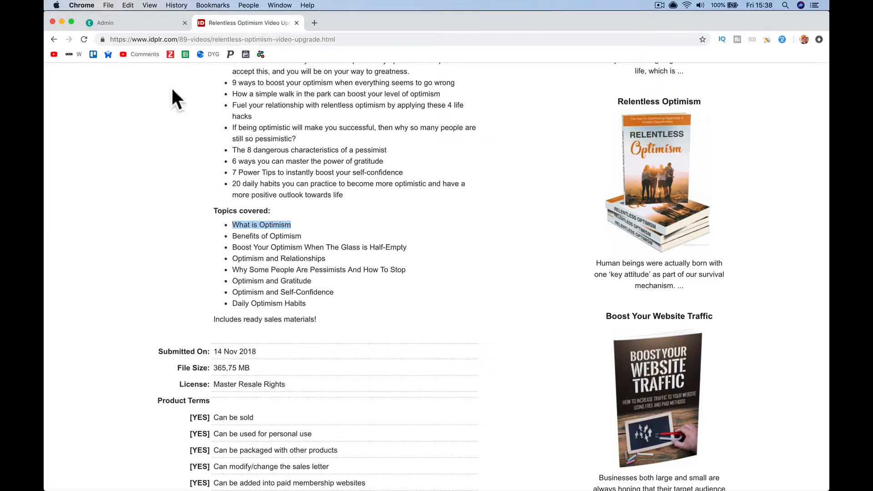
left_click(147, 23)
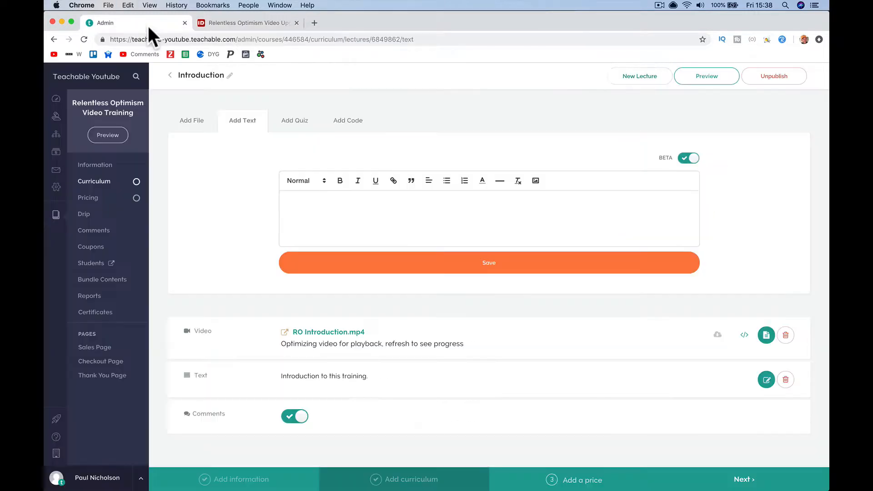
- Create a new lecture and replace its placeholder title with 'What is Optimism'
left_click(635, 78)
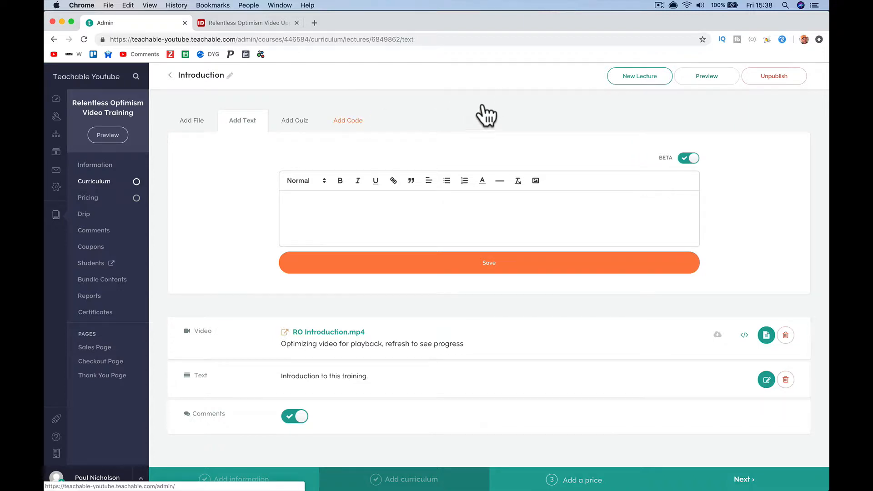
left_click(325, 78)
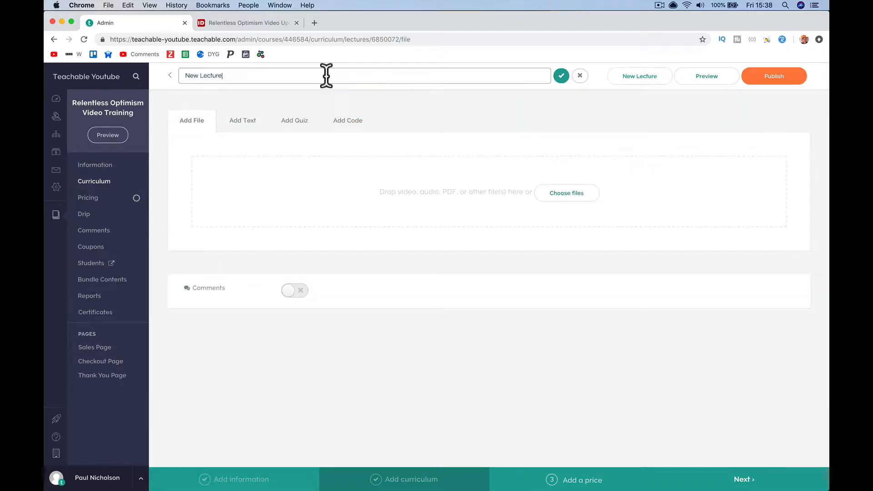
key("alt+shift+Left")
key("alt+shift+Left")
key("super+v")
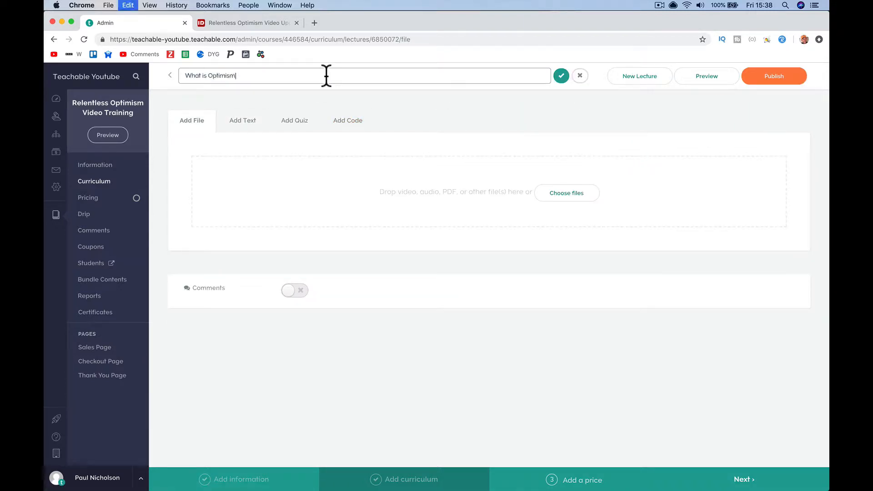
left_click(561, 76)
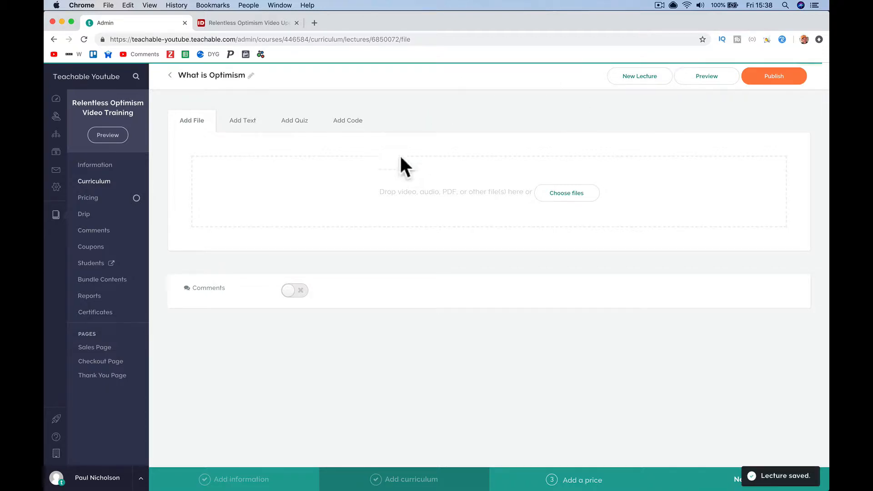
- Upload RO Chapter 1.mp4 from the computer as the What is Optimism lecture video
left_click(555, 192)
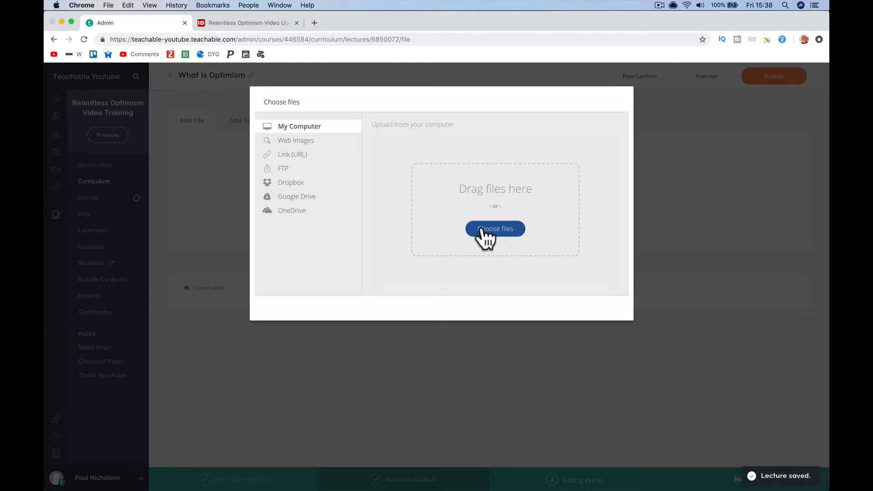
left_click(485, 230)
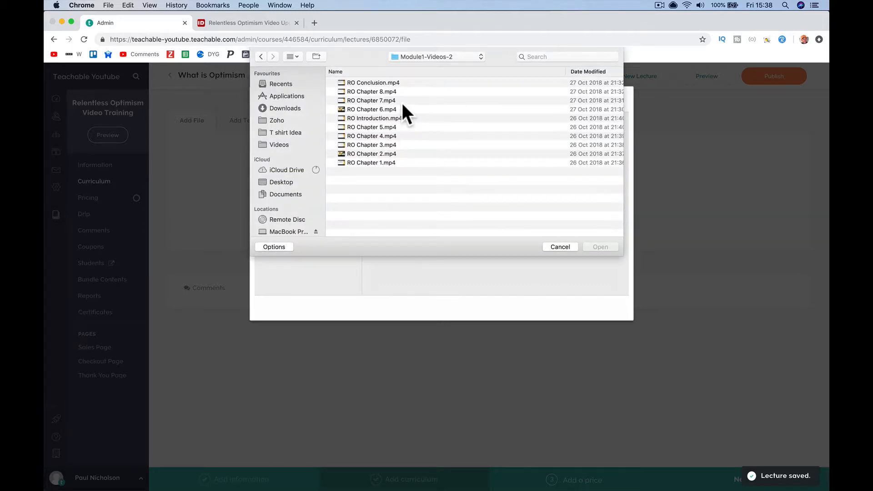
left_click(382, 163)
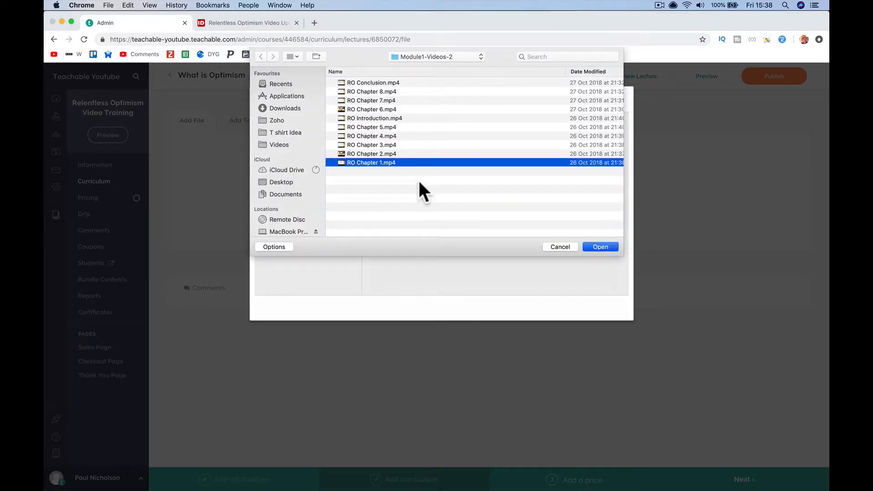
key("Return")
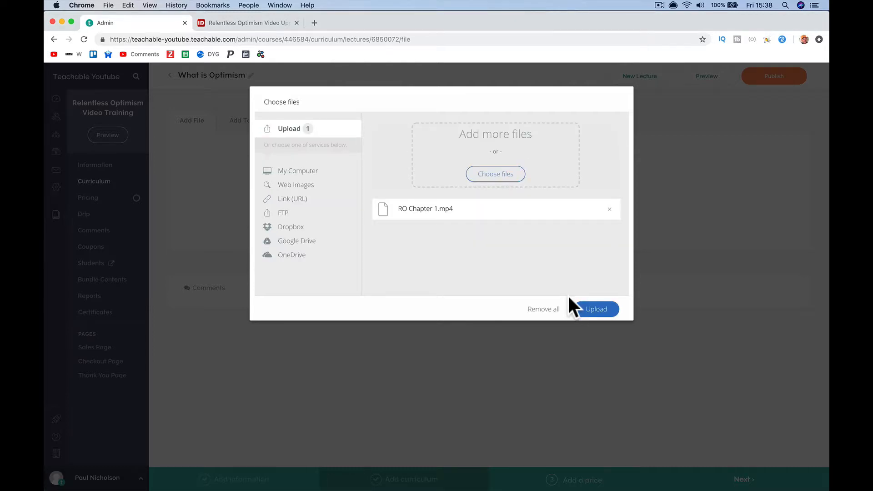
left_click(594, 308)
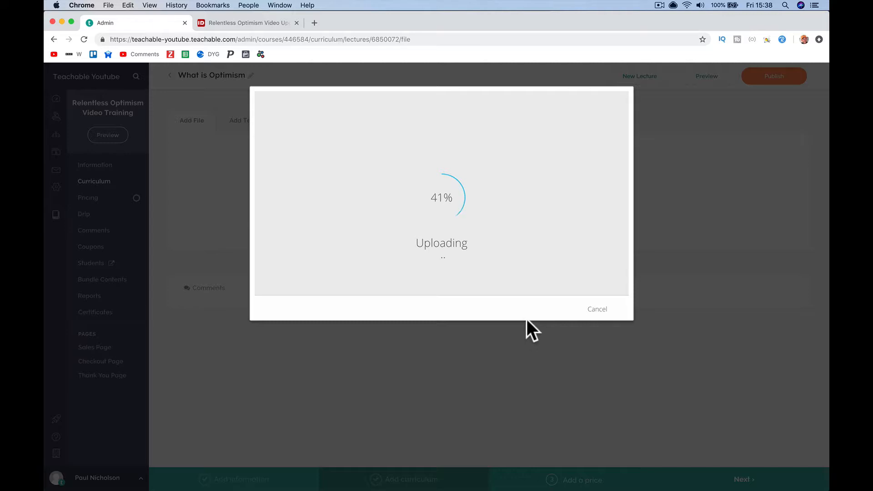
left_click(316, 22)
- Go to YouTube, open the Tom Bilyeu interview video, and mute the sound
type("youtube.com")
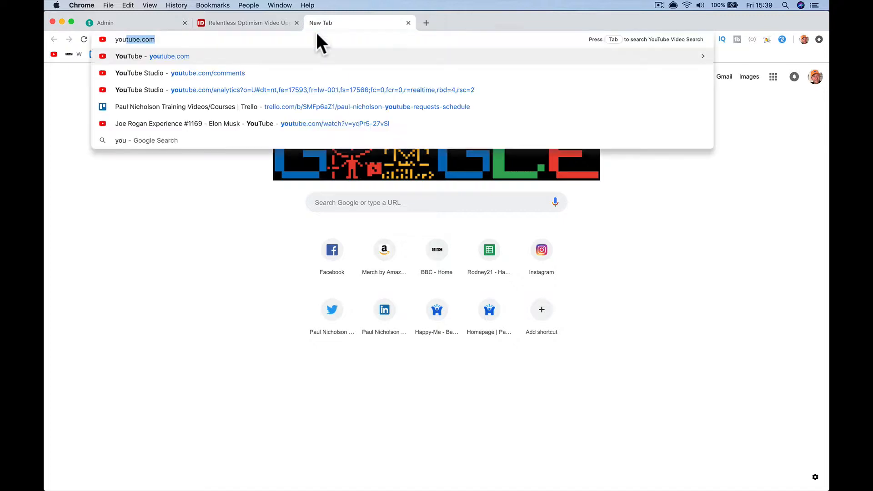
key("Return")
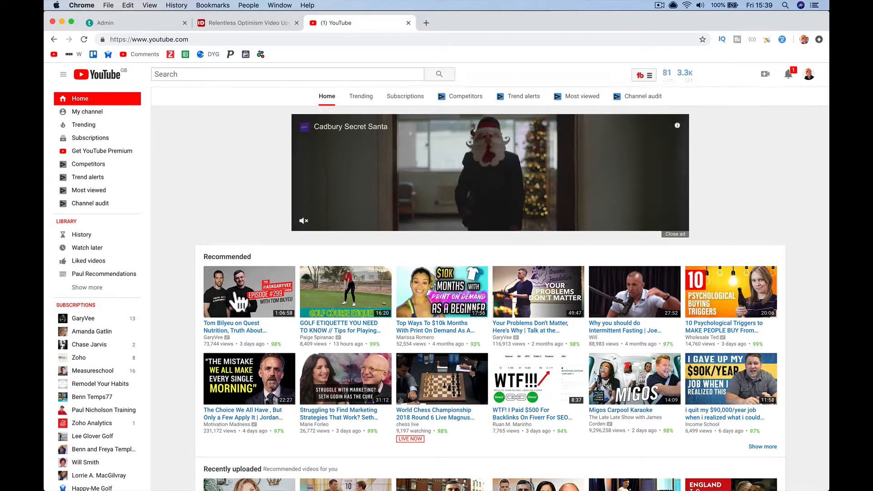
left_click(240, 301)
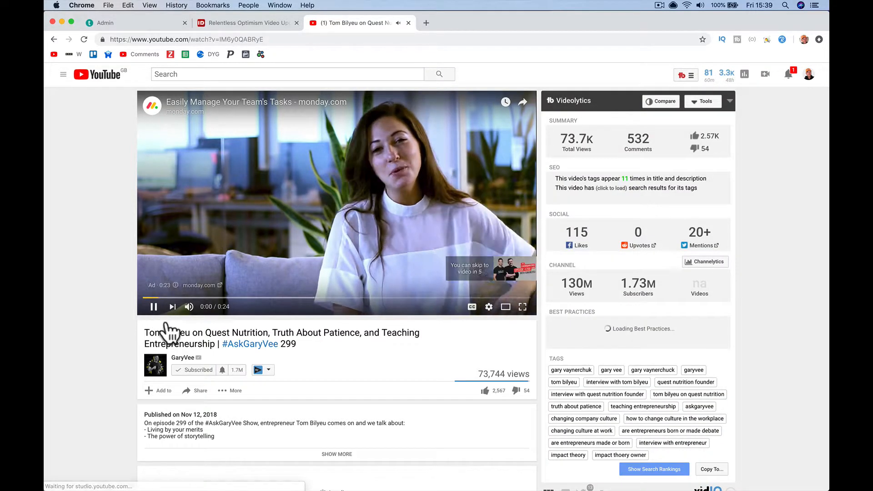
left_click(154, 308)
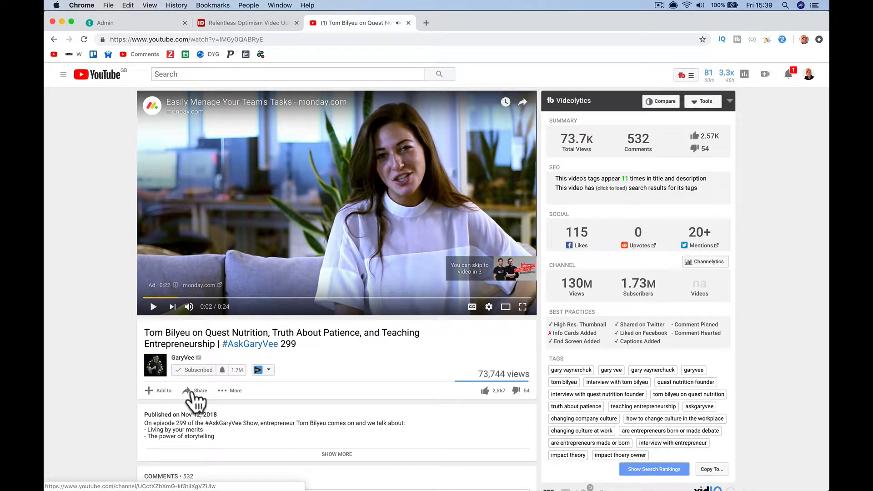
key("space")
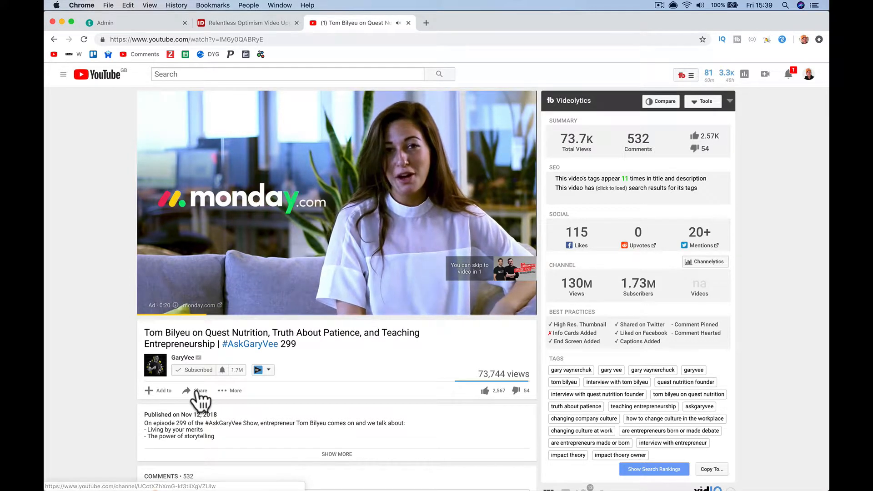
left_click(197, 392)
left_click(197, 390)
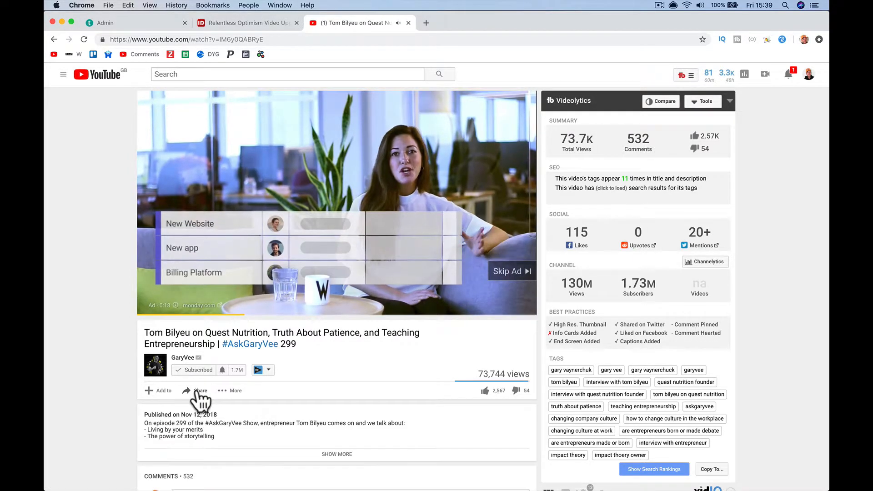
key("XF86AudioMute")
- Bring up the video's embed code with the embed size set to 640 × 360
left_click(200, 390)
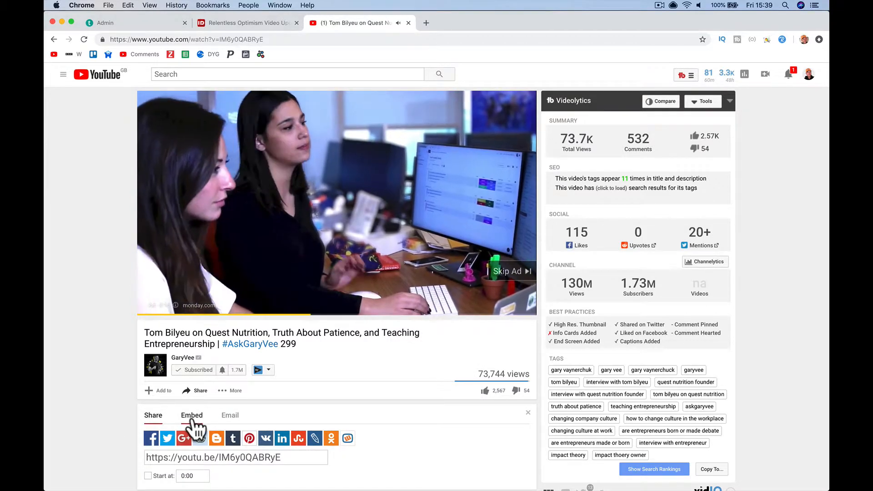
left_click(191, 415)
scroll(193, 422, "down", 3)
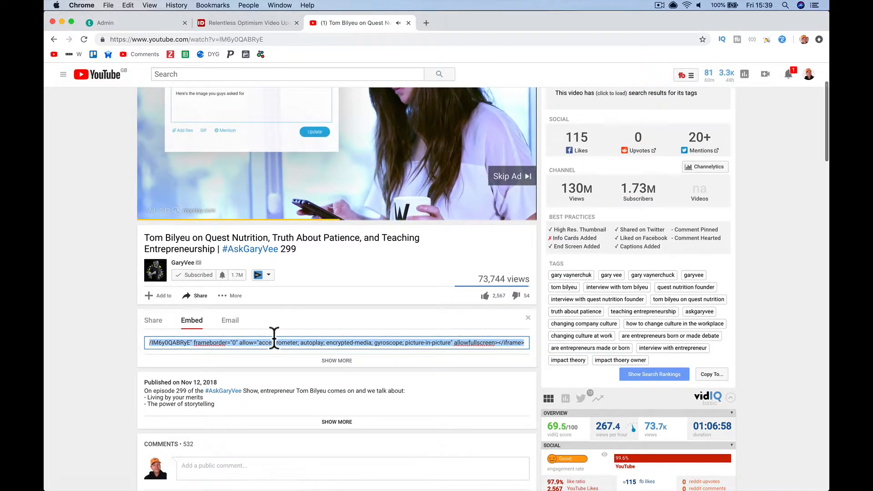
scroll(309, 355, "down", 2)
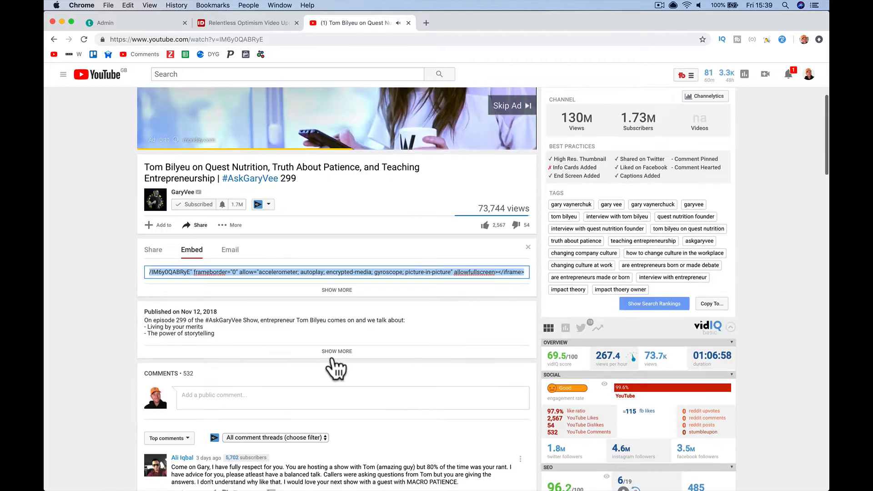
left_click(332, 290)
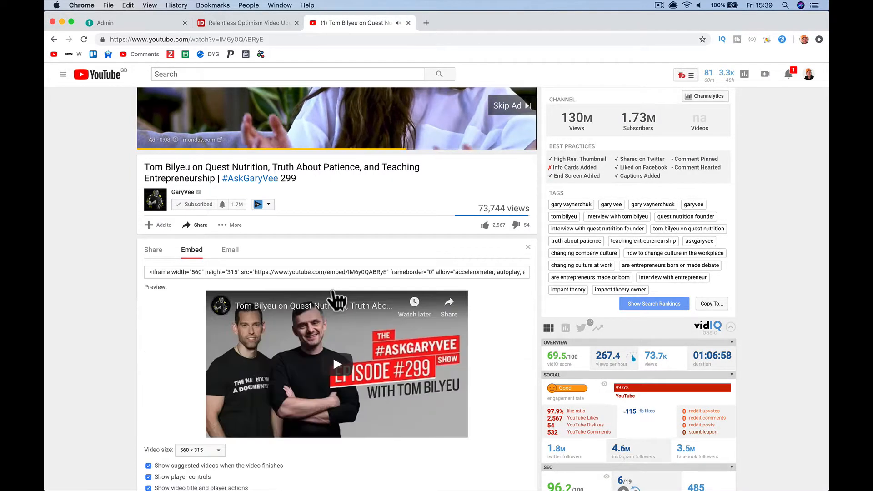
scroll(307, 324, "down", 2)
scroll(311, 336, "down", 1)
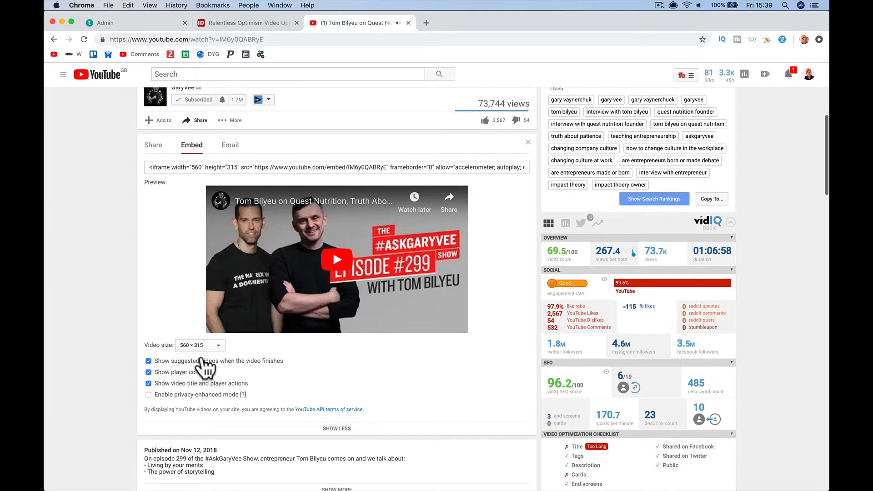
left_click(202, 344)
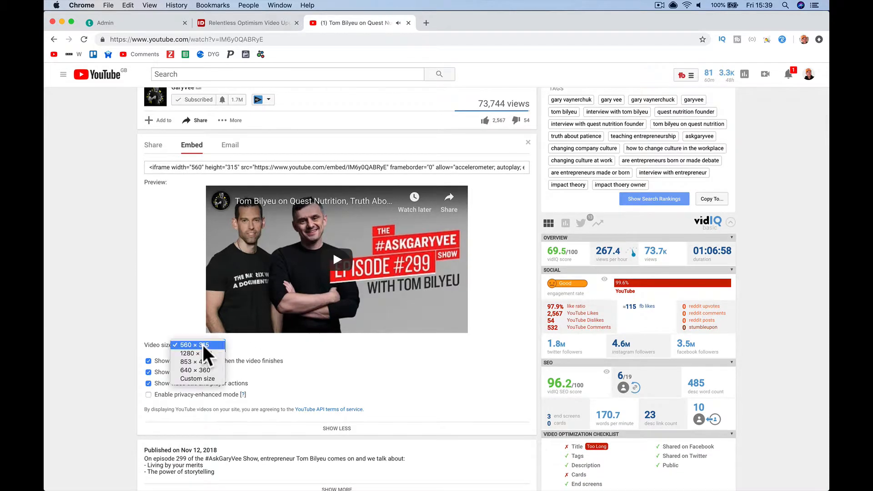
left_click(207, 370)
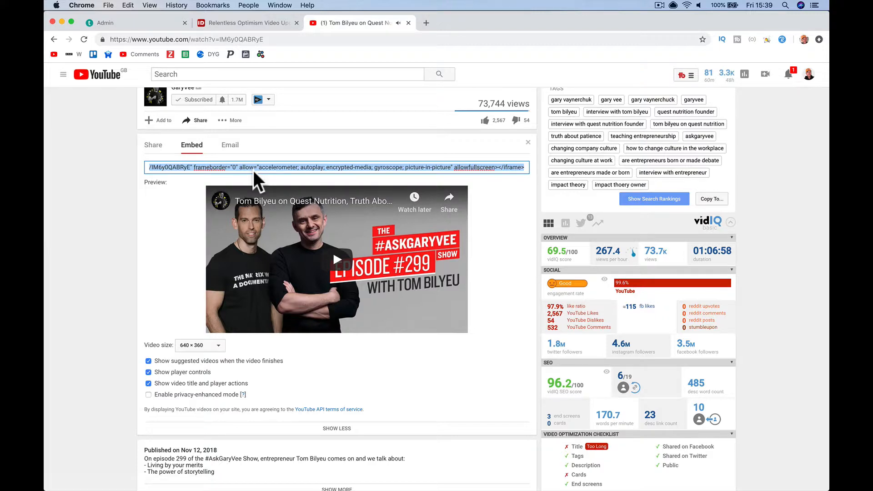
left_click(253, 171)
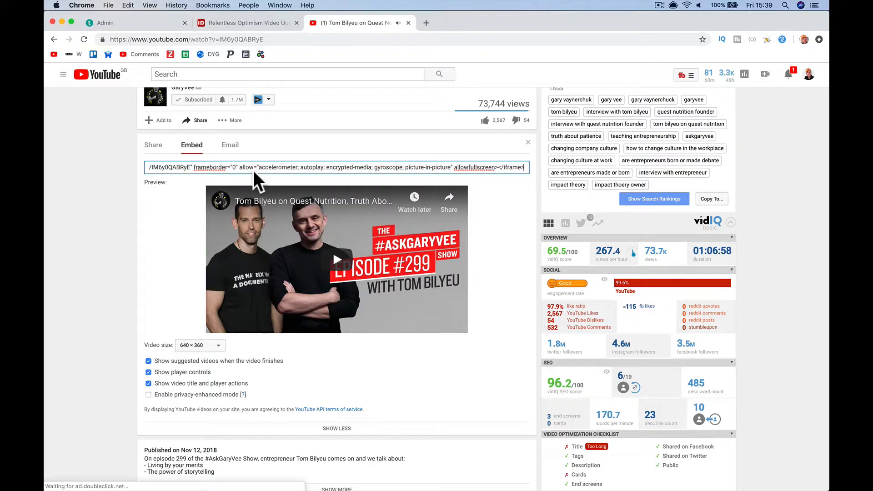
- Open the lecture's Add Code HTML editor and paste the clipboard contents
left_click(149, 23)
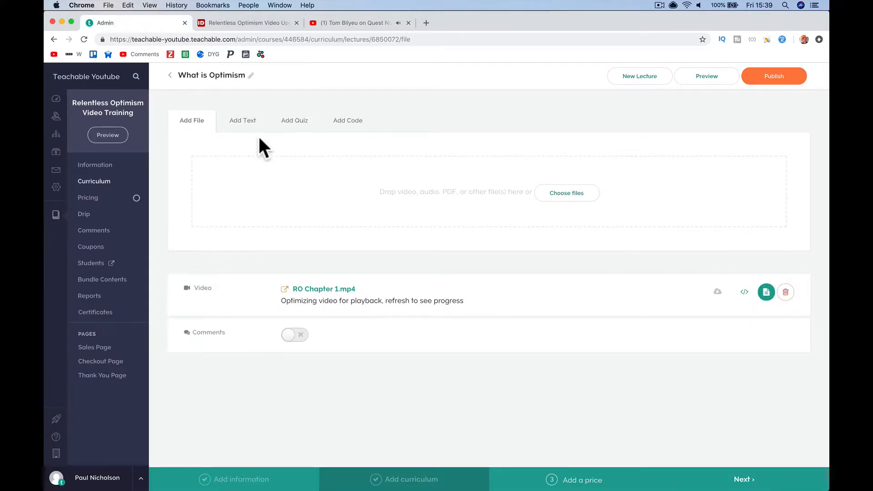
left_click(349, 122)
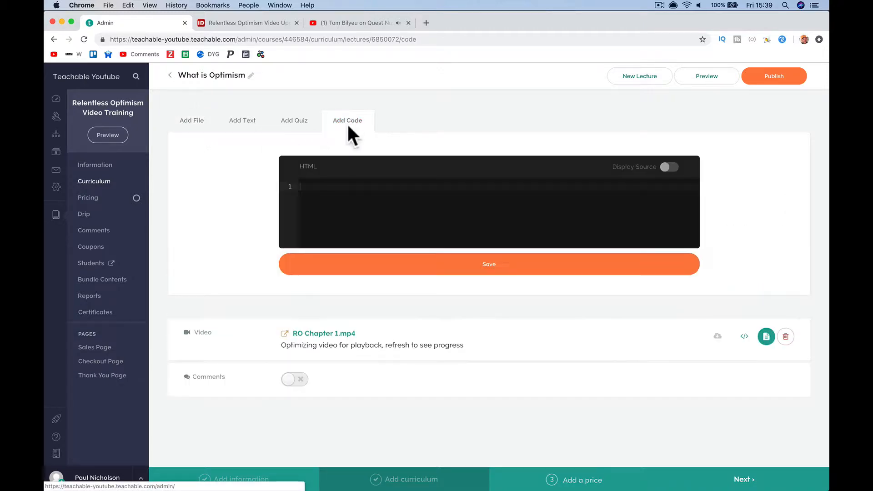
right_click(341, 190)
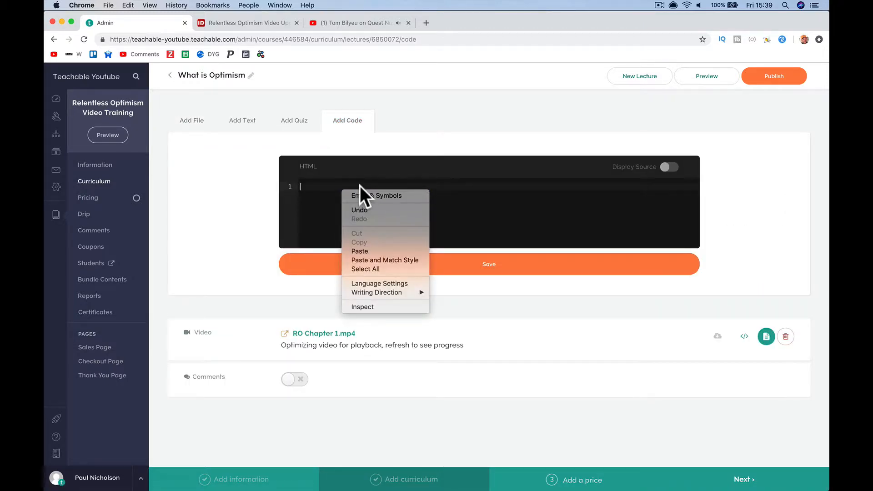
left_click(377, 250)
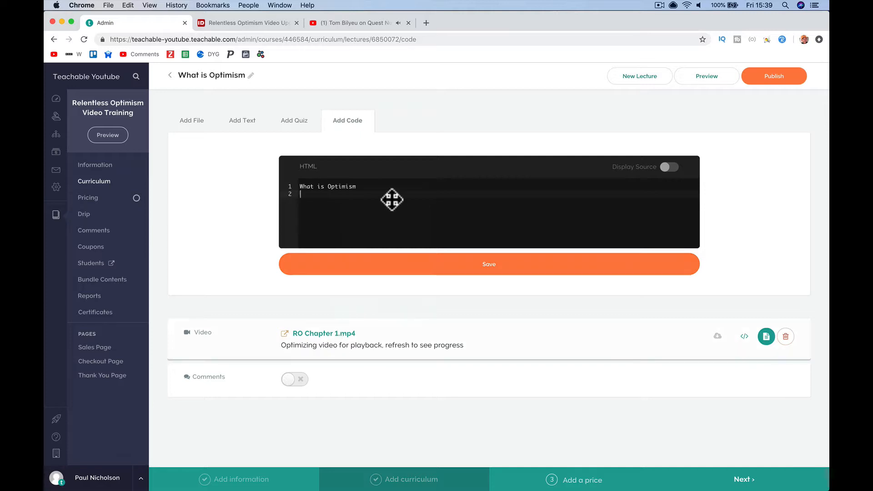
- Cut the YouTube embed code and paste it over the HTML editor's contents
left_click(347, 22)
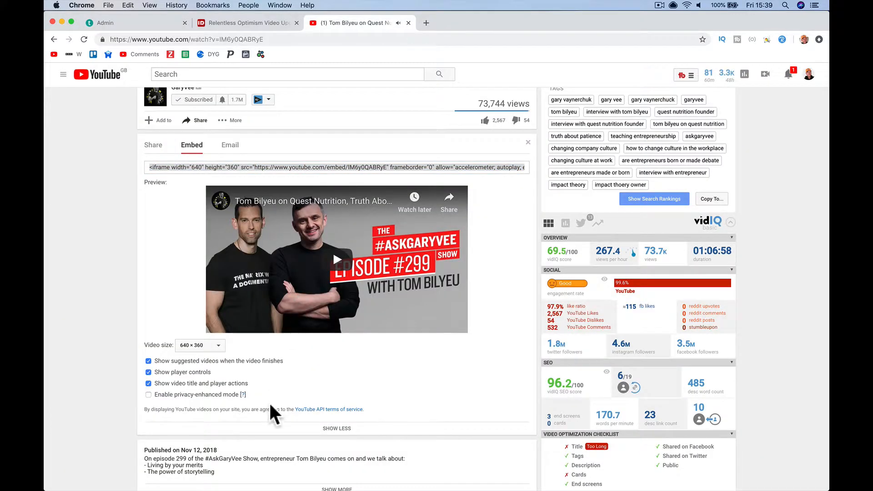
left_click(293, 167)
key("super+x")
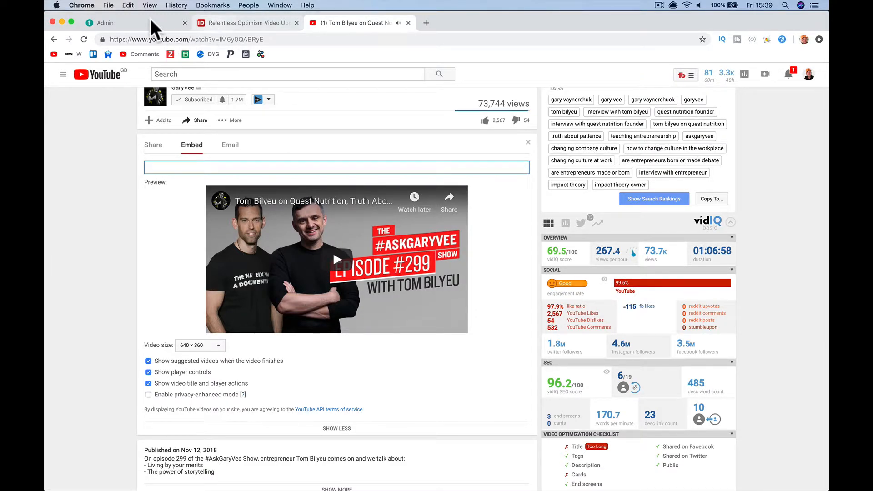
left_click(146, 20)
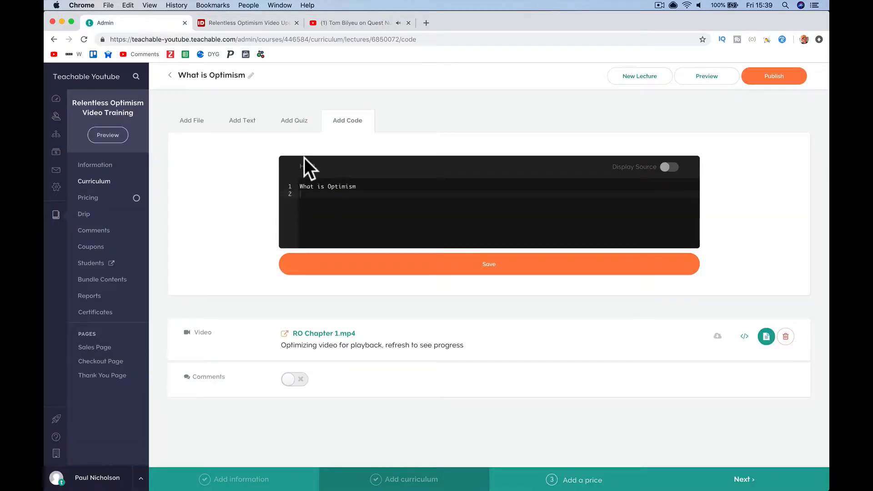
left_click(322, 186)
key("ctrl+a")
key("ctrl+v")
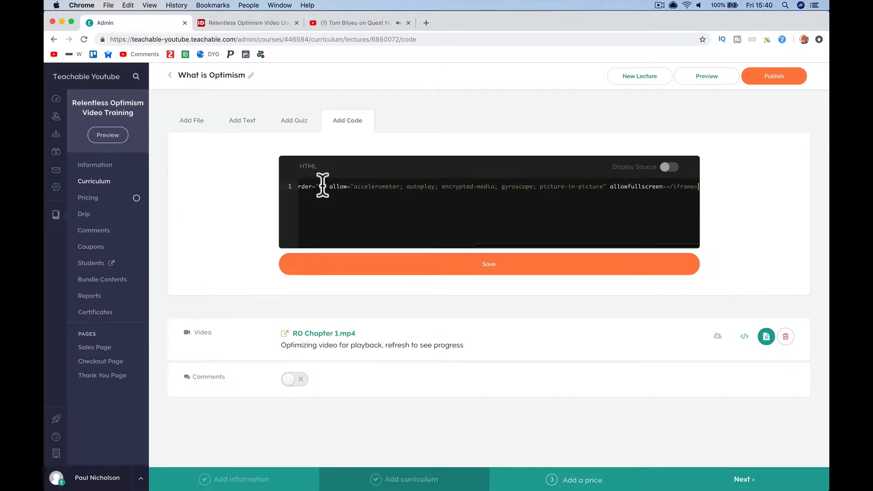
- Save the embed code and publish the What is Optimism lecture
left_click(389, 272)
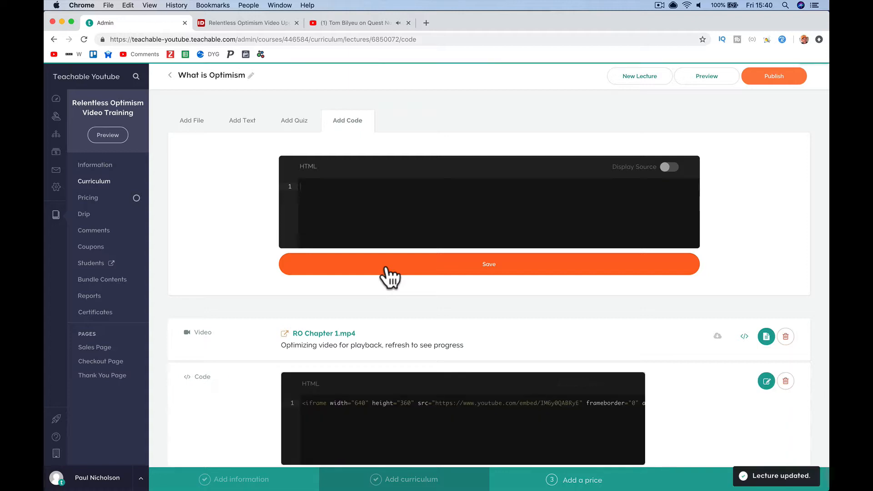
scroll(388, 275, "down", 2)
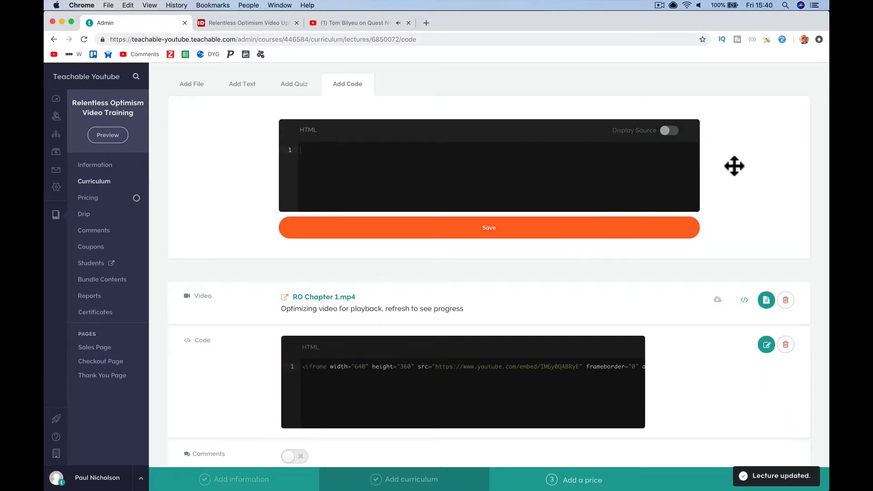
scroll(650, 156, "up", 2)
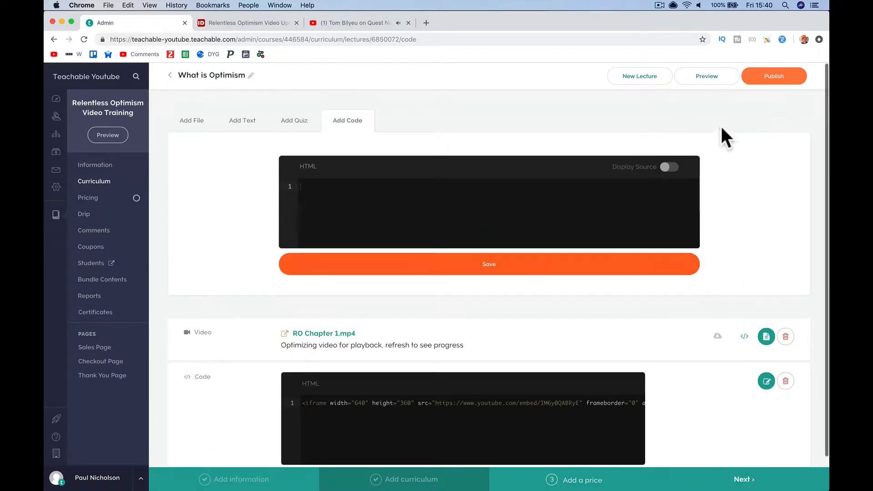
left_click(775, 78)
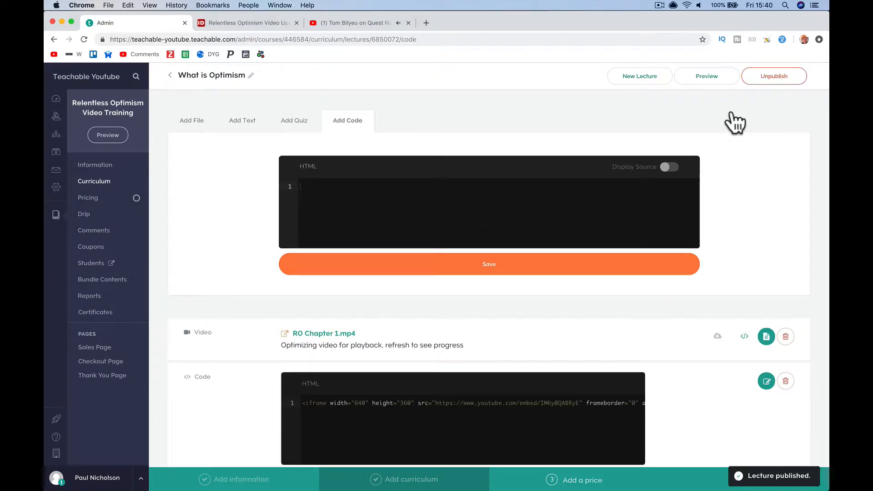
- Preview the What is Optimism lecture as a student, playing then pausing the YouTube embed
left_click(706, 76)
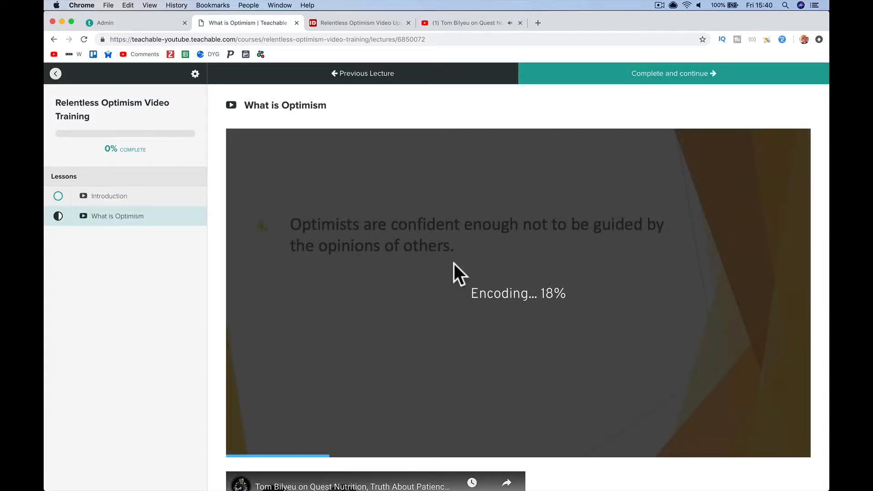
scroll(590, 473, "down", 4)
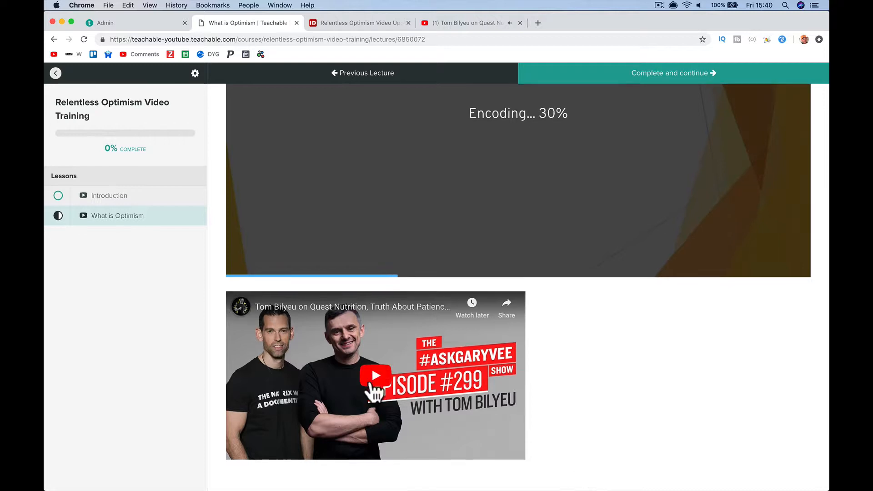
left_click(372, 384)
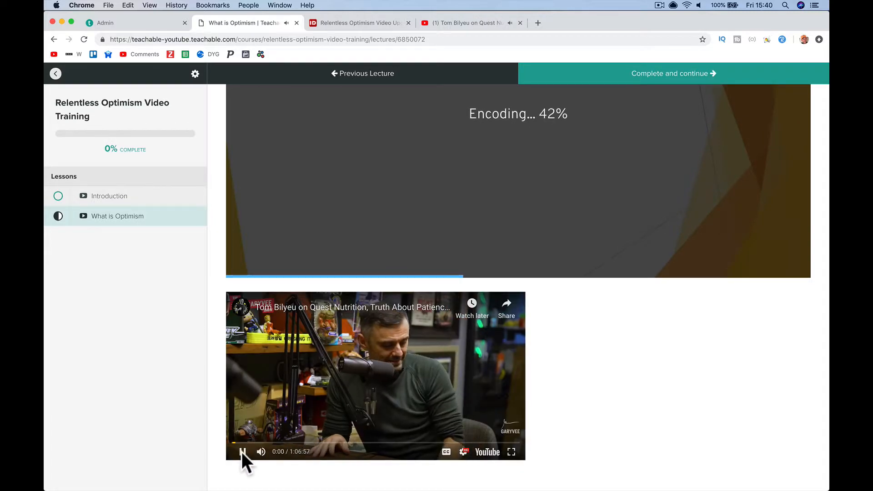
left_click(242, 452)
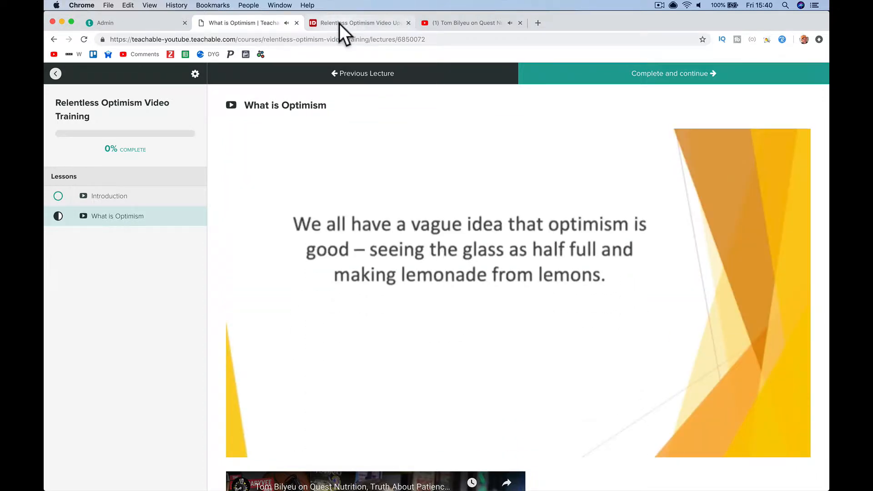
- Open the Relentless Optimism eBook page on idplr and download the zip
left_click(340, 23)
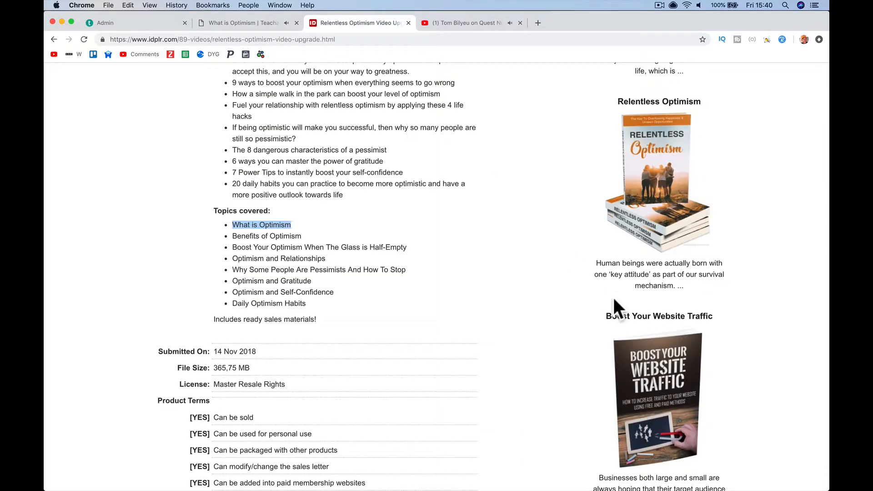
scroll(658, 184, "down", 3)
scroll(658, 184, "up", 3)
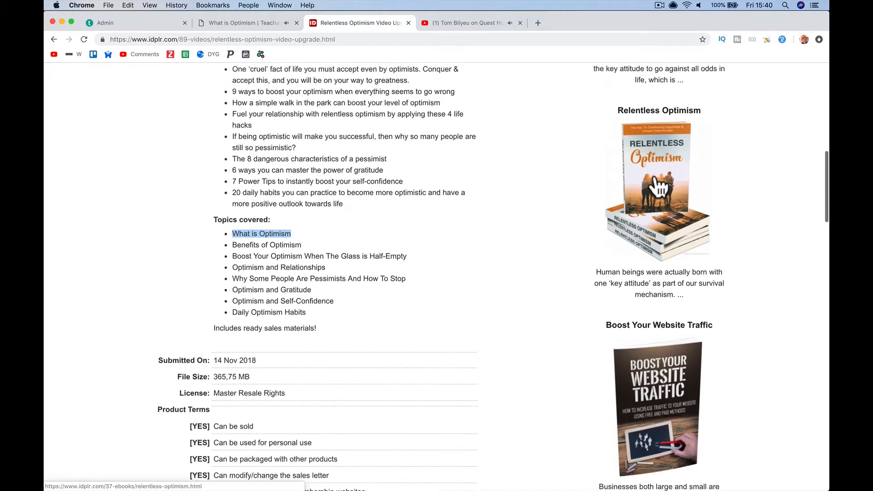
left_click(658, 184)
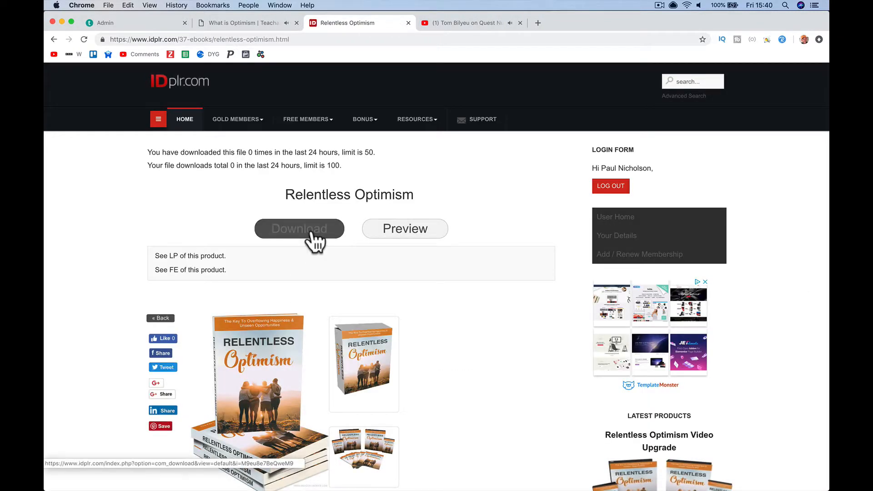
left_click(312, 232)
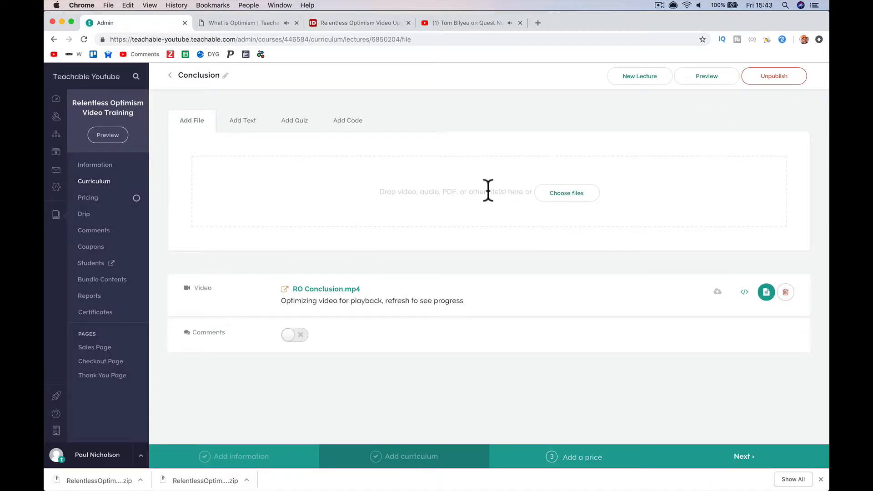
- From the Curriculum page, create a section named 'Ebook Download'
left_click(115, 182)
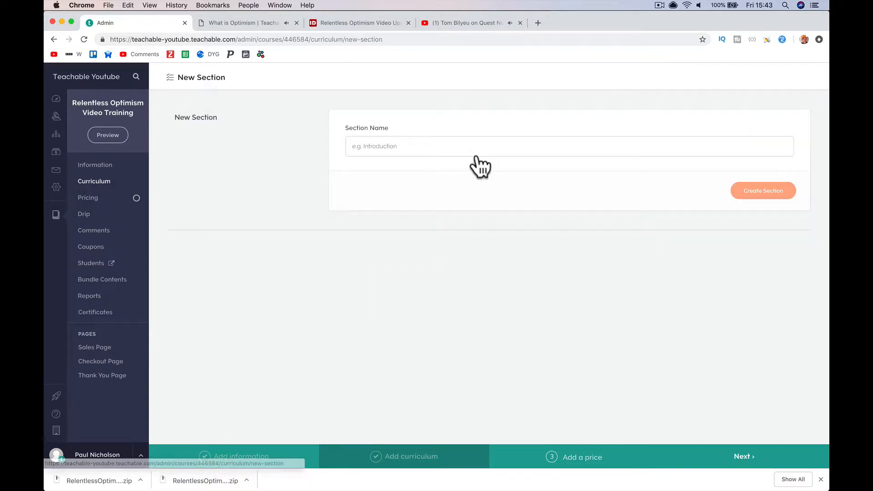
left_click(424, 145)
type("eb")
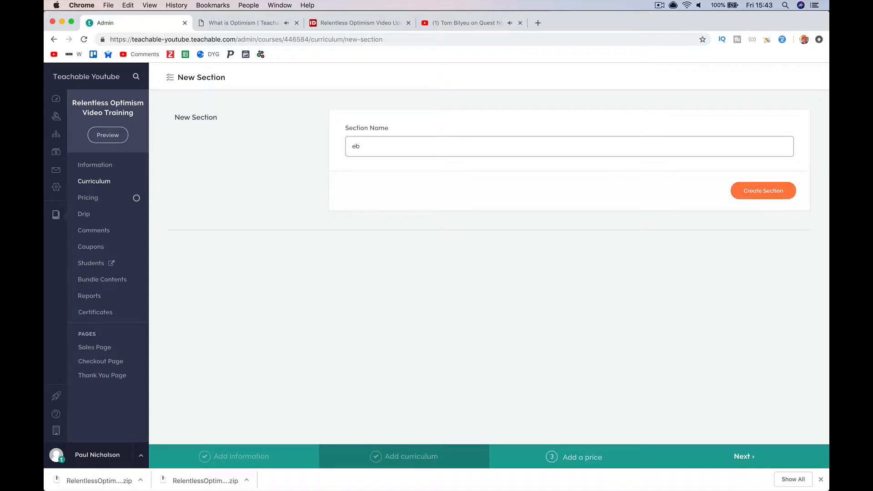
key("BackSpace")
key("BackSpace")
type("E")
key("Return")
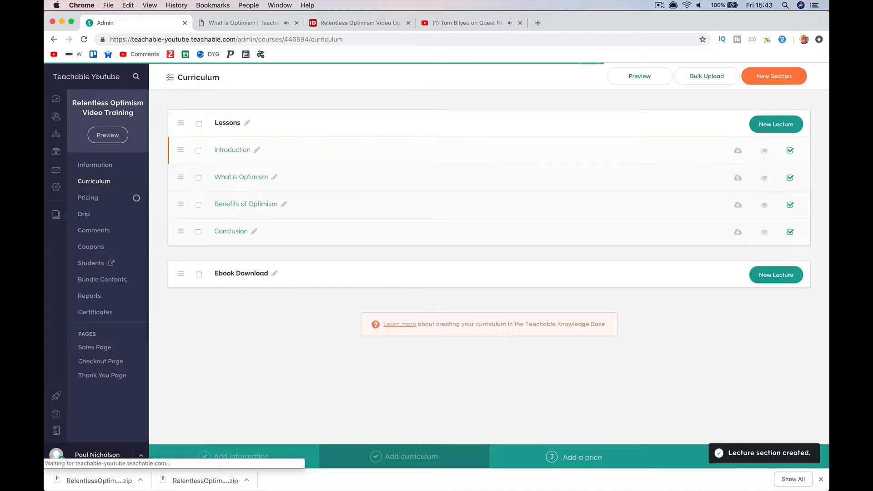
- Rename the Lessons section to 'Video Lessons' and drag Ebook Download above it
left_click(248, 121)
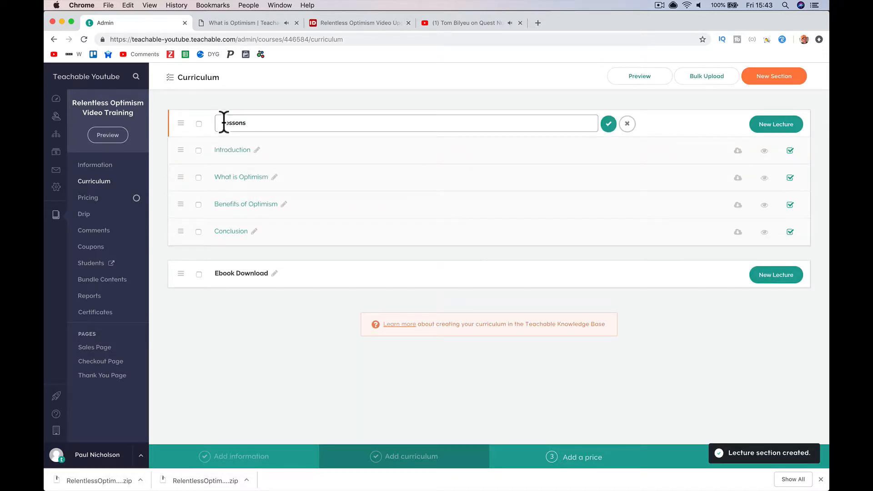
left_click(223, 122)
type("Video")
left_click(607, 123)
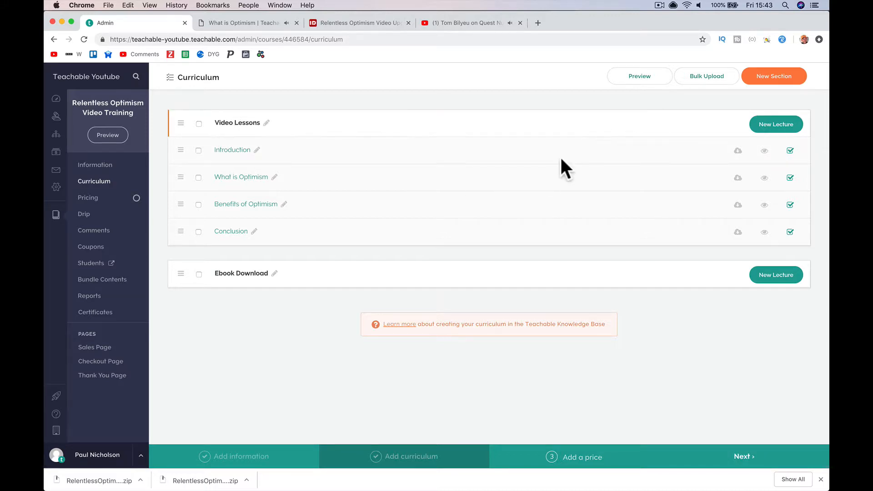
left_click_drag(181, 273, 196, 127)
left_click_drag(179, 272, 182, 124)
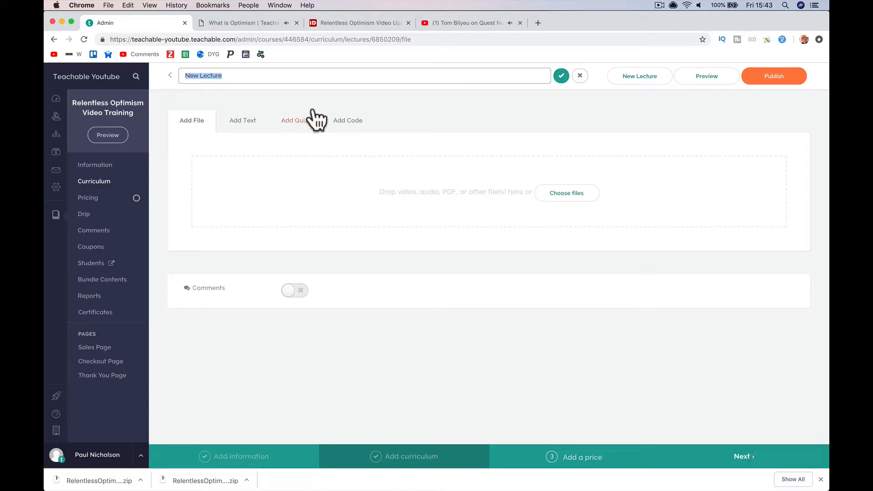
- Title the lecture 'Relentless Optimism eBook Download' and choose Downloads > RelentlessOptimism > Module1-Ebook > RelentlessOptimism.pdf
type("Relentless Optimism eBook Download")
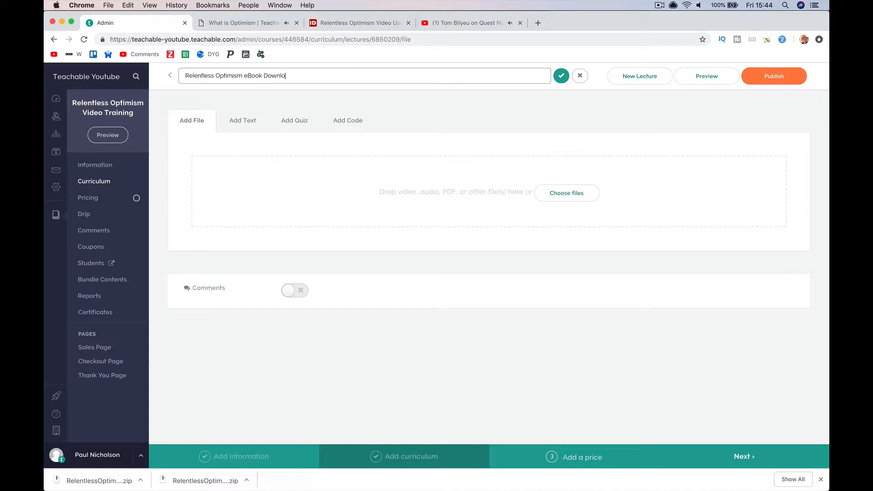
left_click(561, 76)
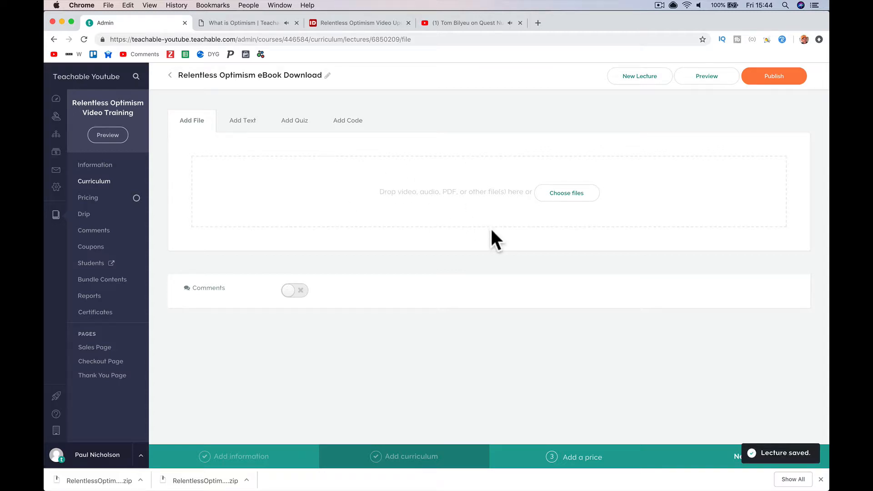
left_click(566, 200)
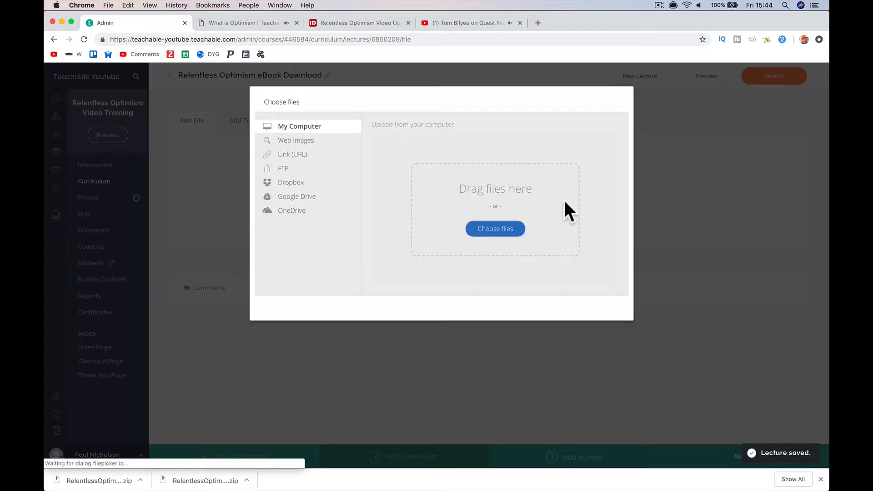
left_click(487, 229)
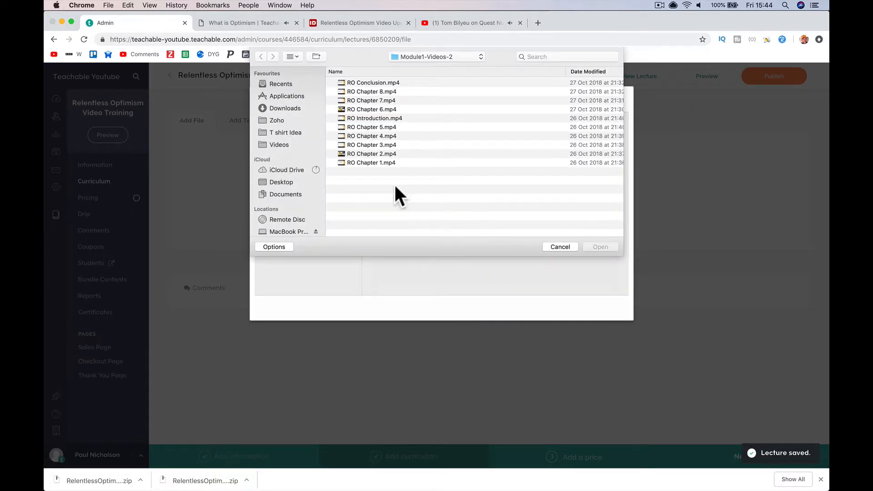
left_click(280, 108)
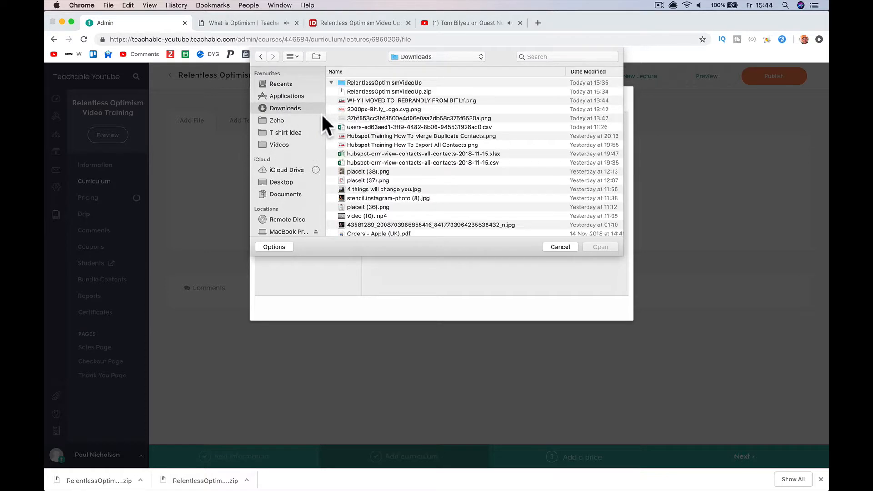
left_click(331, 82)
scroll(334, 82, "up", 2)
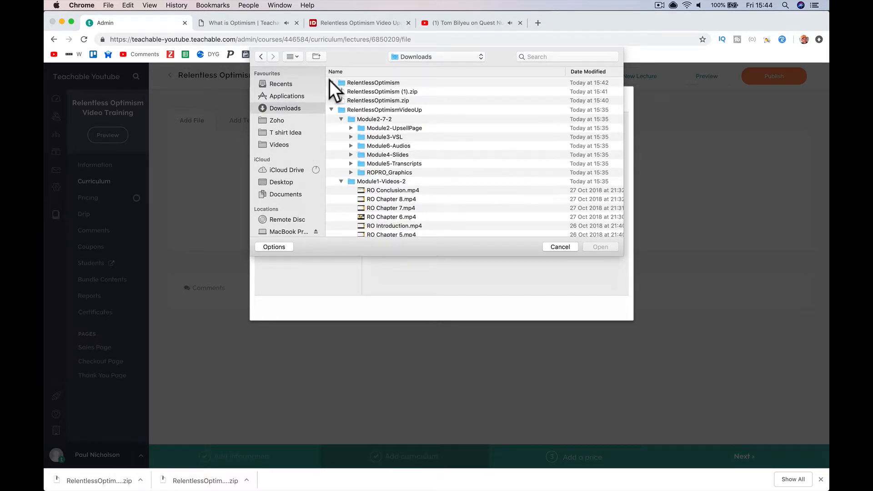
left_click(331, 82)
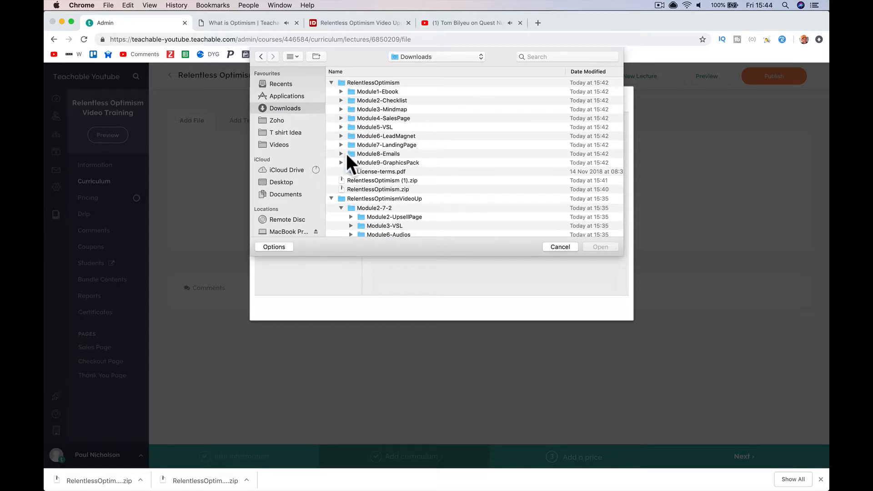
left_click(341, 92)
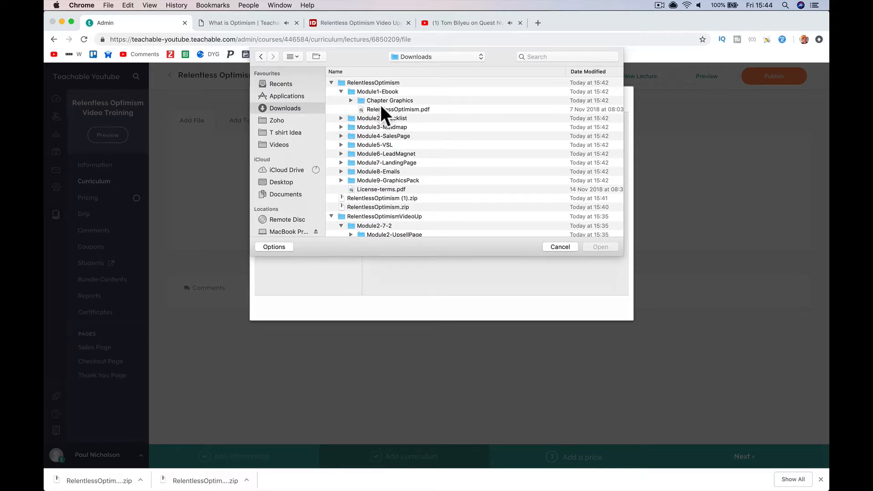
double_click(397, 109)
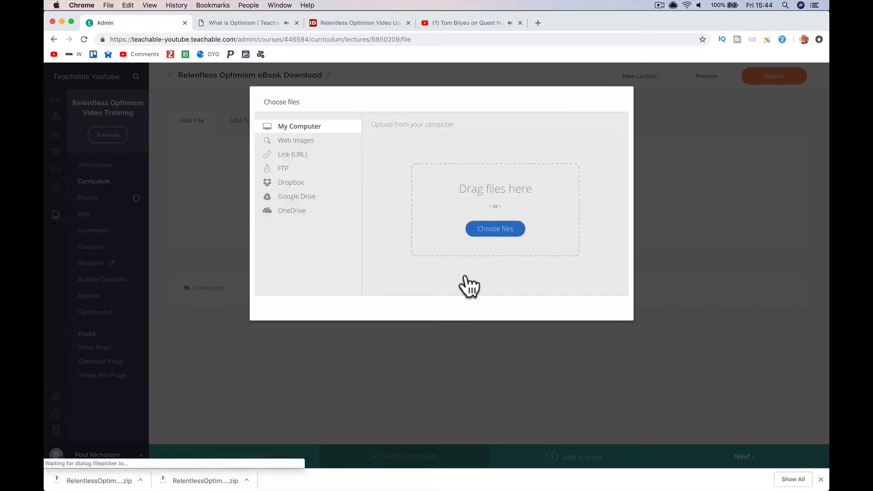
- Upload RelentlessOptimism.pdf, allow student downloads, publish the eBook lecture and preview it
left_click(596, 309)
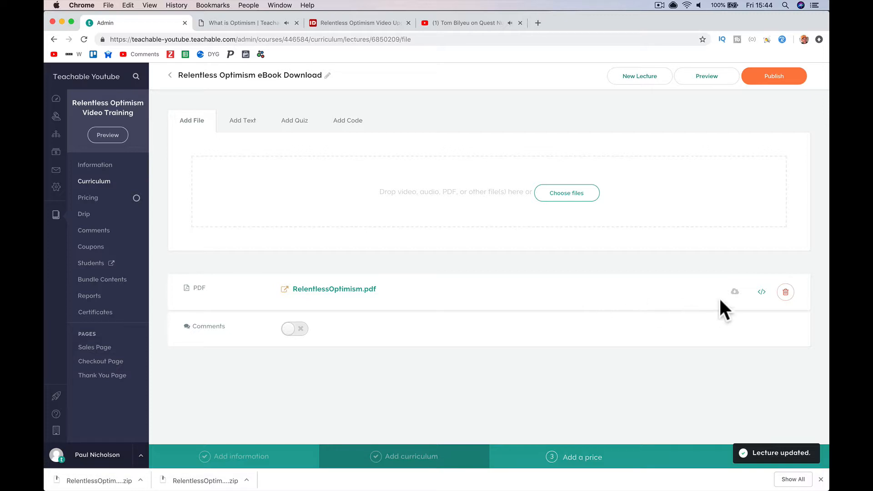
left_click(734, 292)
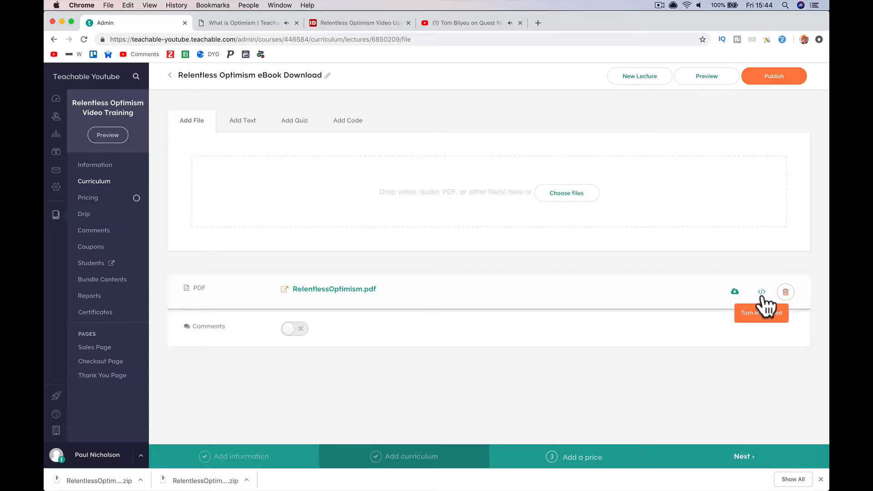
left_click(772, 78)
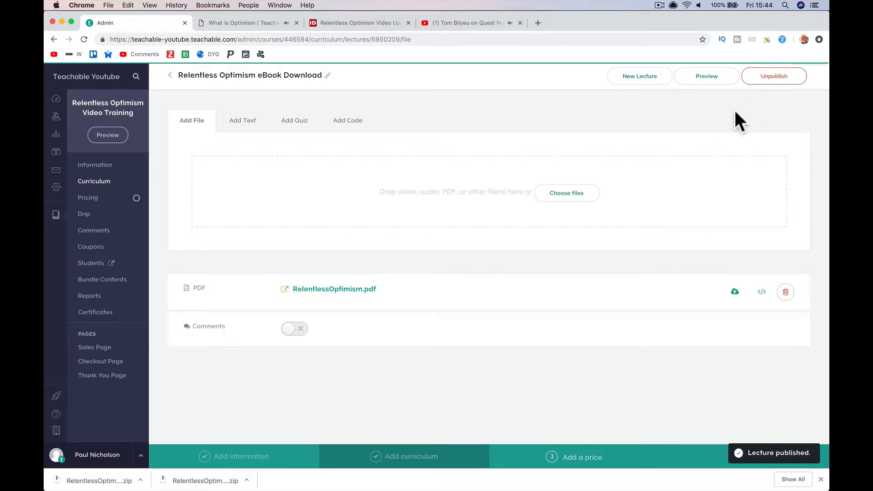
left_click(701, 76)
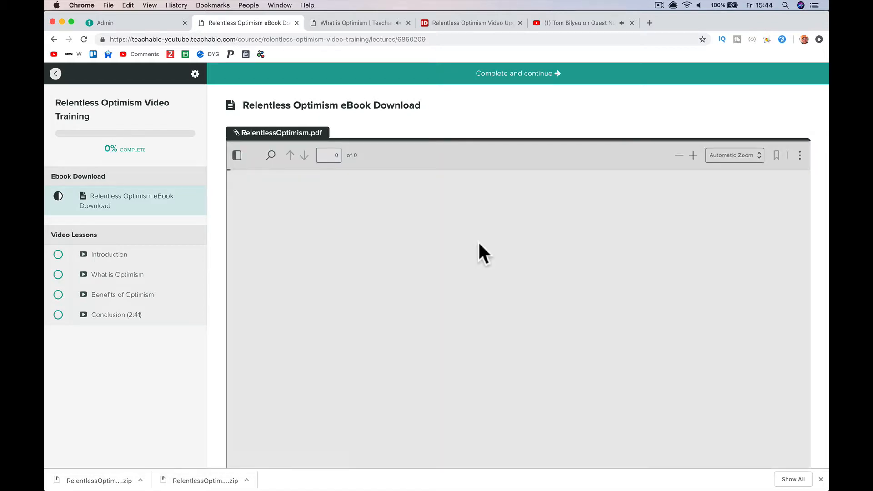
- Scroll through the RelentlessOptimism.pdf preview, then return to the lecture's Admin editor
scroll(478, 241, "down", 10)
scroll(478, 242, "down", 20)
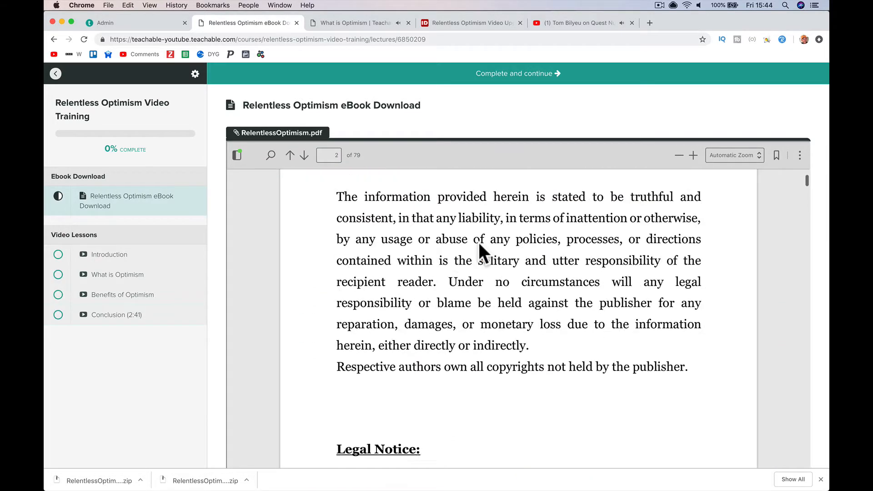
scroll(289, 299, "down", 6)
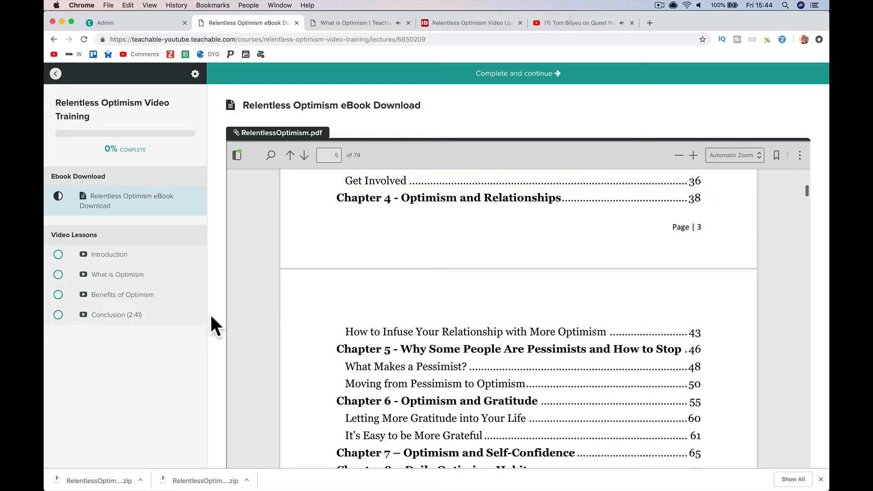
scroll(209, 313, "down", 5)
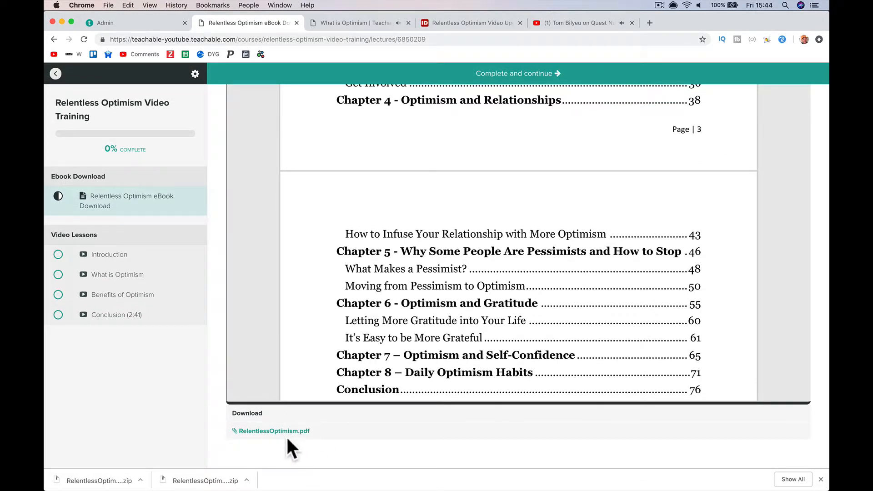
left_click(150, 26)
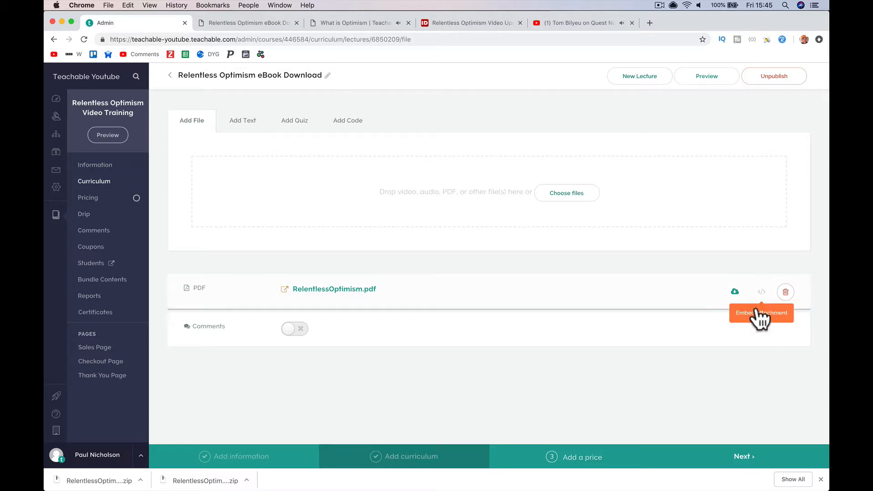
- Preview the lecture, then disable PDF downloading and preview the embedded eBook again
left_click(721, 79)
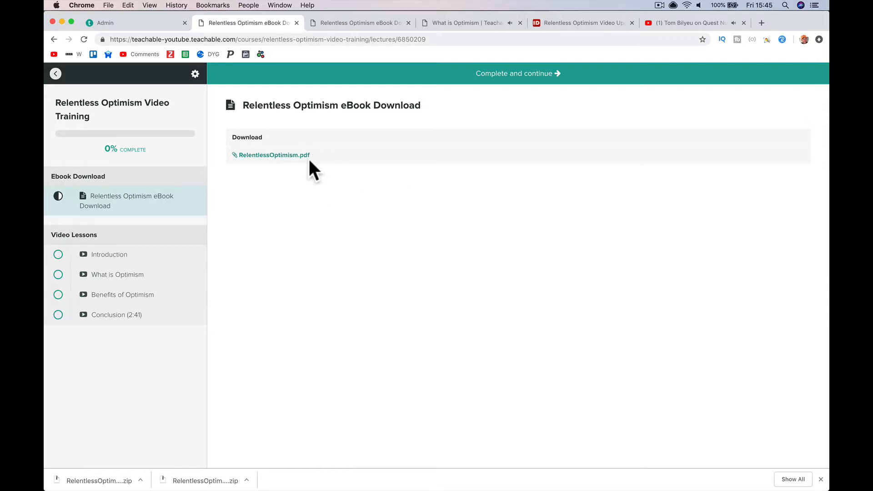
left_click(139, 25)
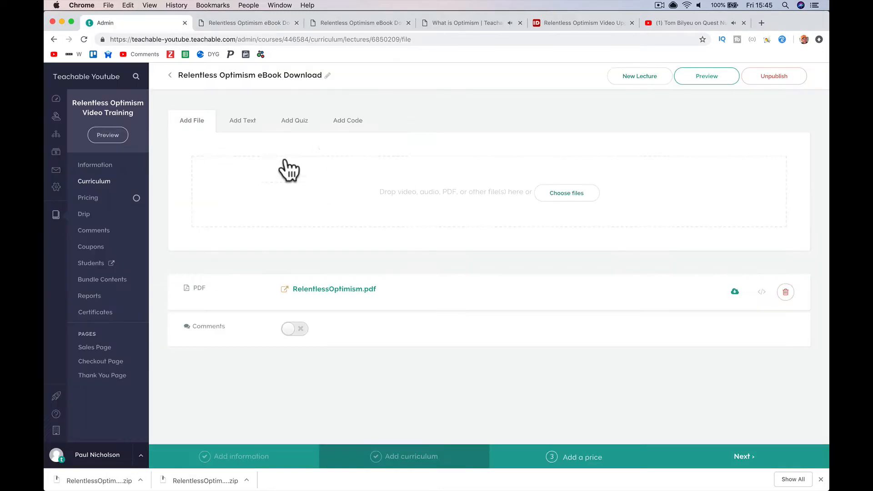
left_click(734, 292)
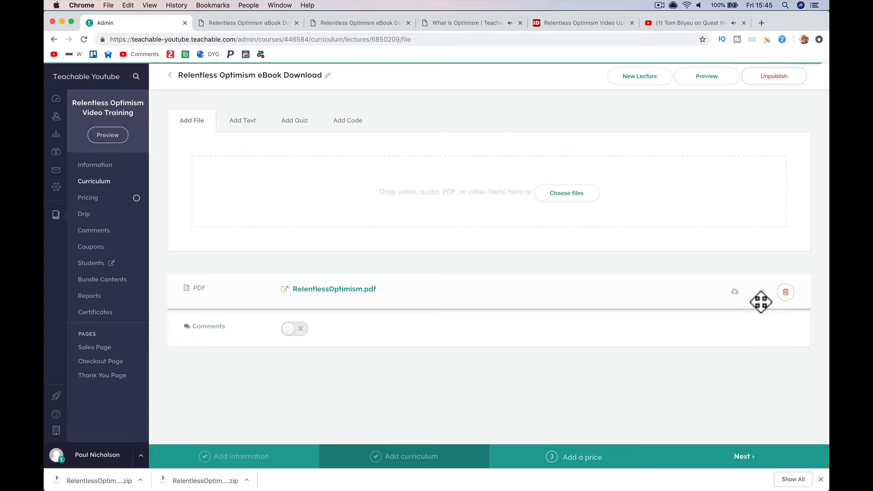
left_click(719, 76)
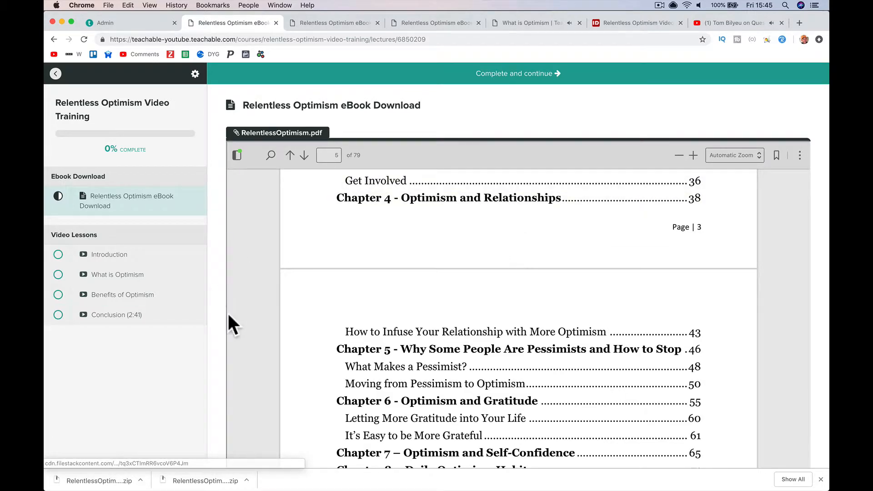
- Scroll the previewed PDF, close the preview tab and return to the course Curriculum
scroll(230, 316, "down", 10)
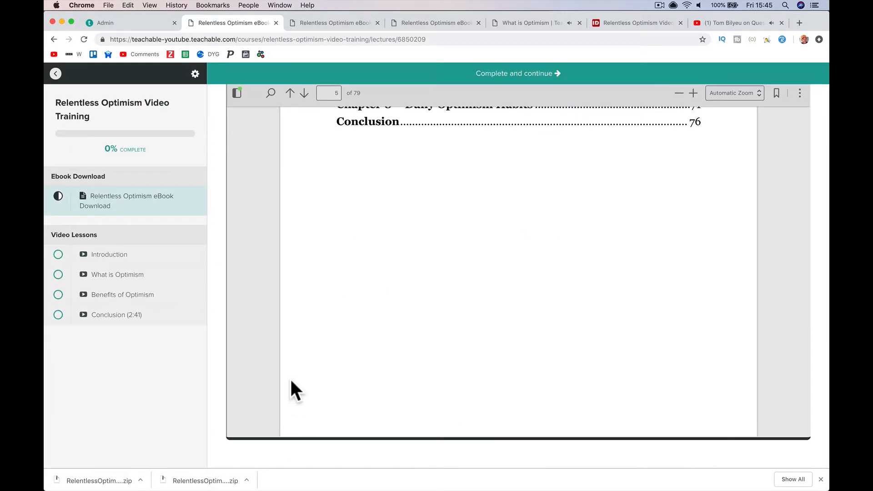
scroll(291, 380, "up", 10)
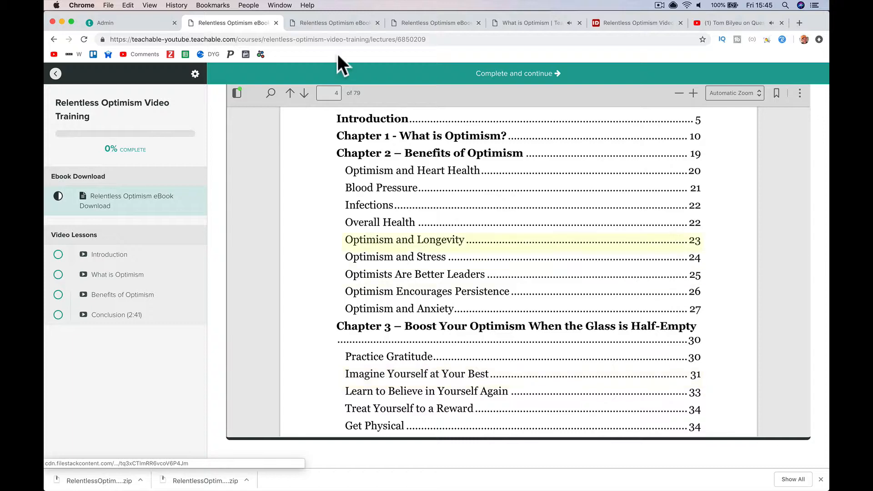
scroll(294, 172, "up", 10)
scroll(232, 137, "up", 5)
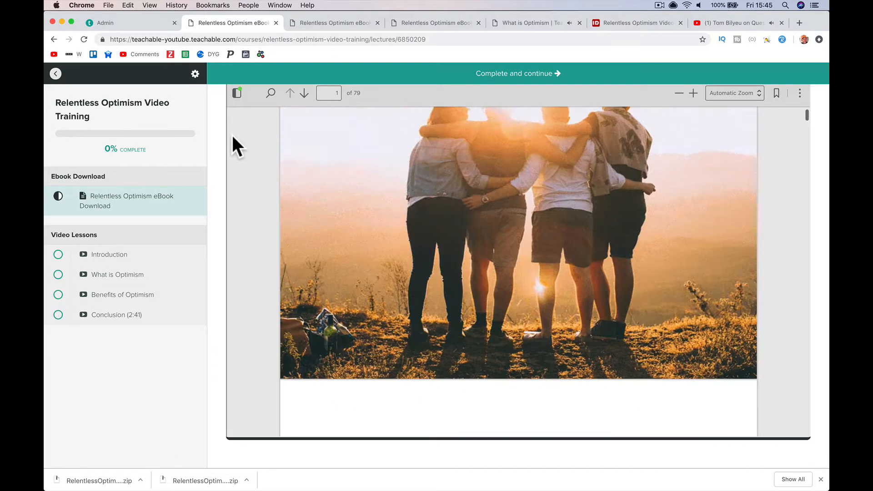
left_click(275, 23)
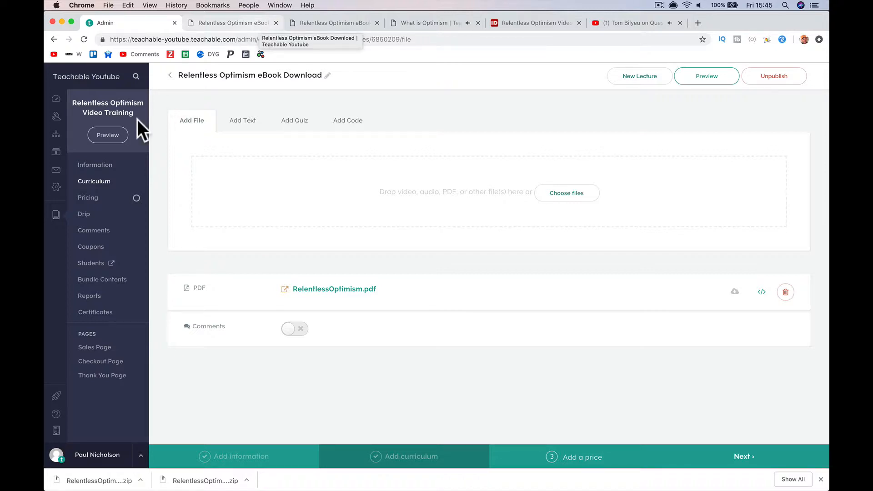
left_click(93, 182)
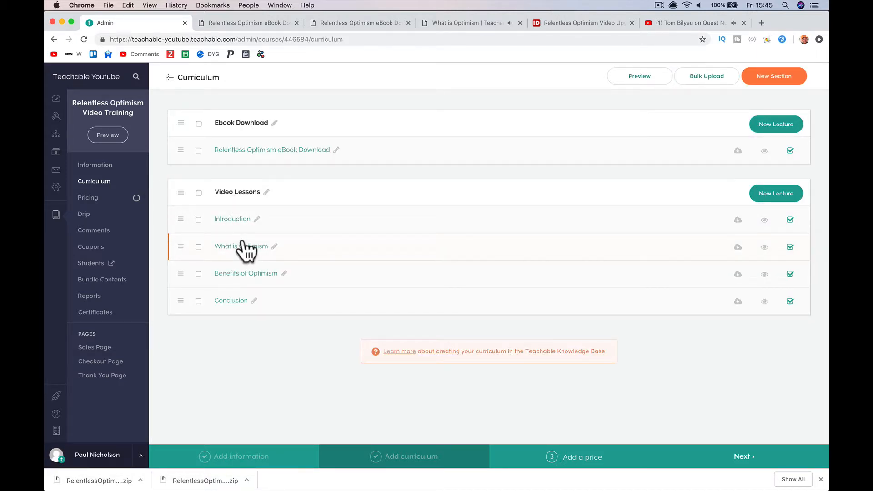
- Add a Free Course pricing plan to the course
left_click(570, 457)
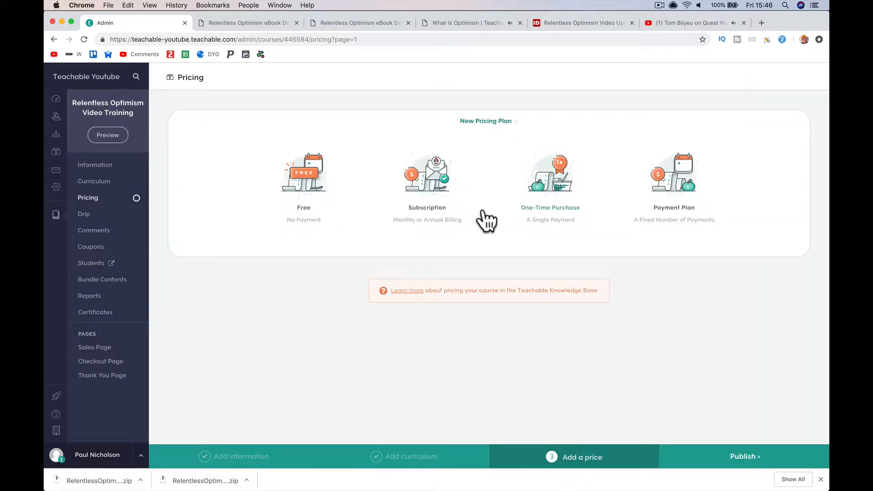
left_click(321, 185)
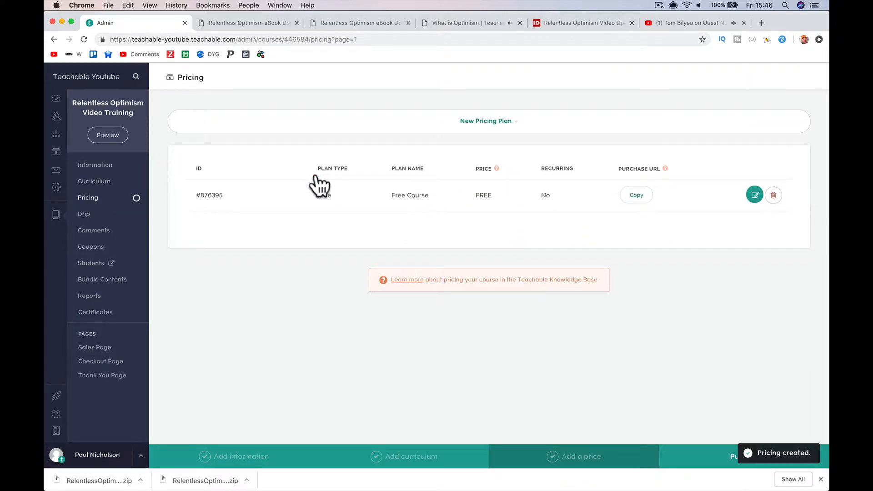
left_click(380, 129)
- Add a 10 USD per-month subscription named '10 Per Month', subtitled 'Cancel Anytime', with a description
left_click(430, 187)
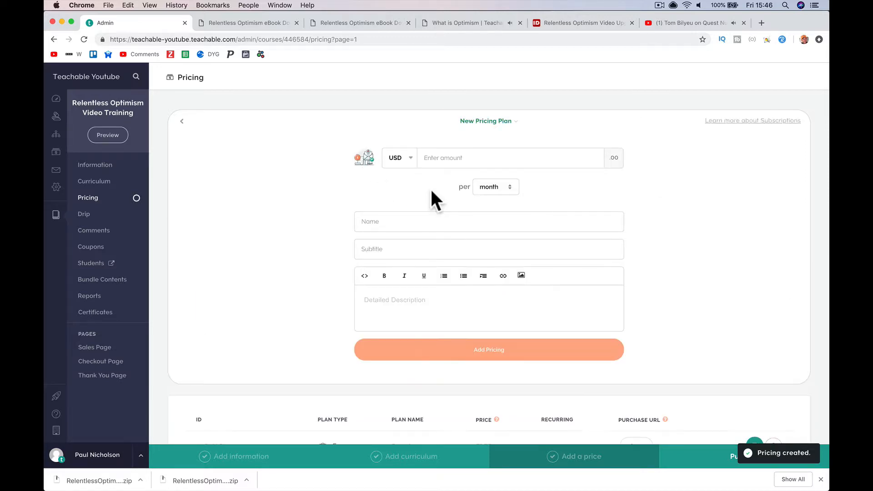
left_click(433, 161)
type("10")
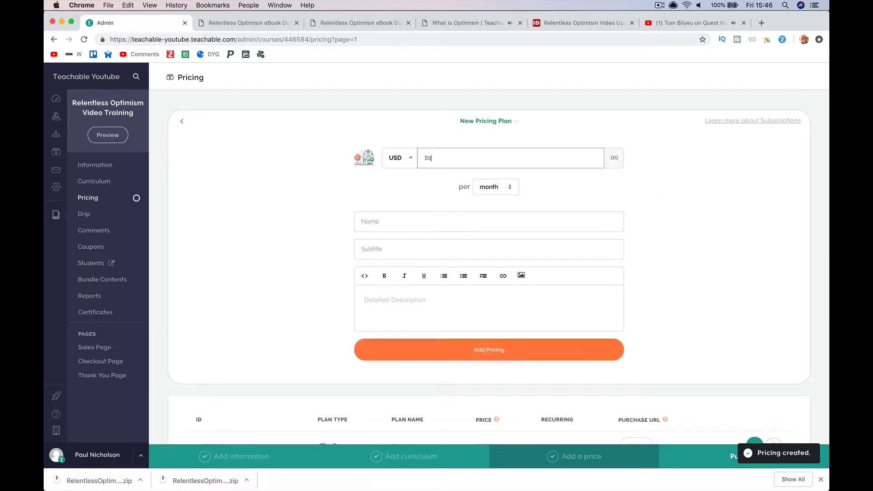
left_click(492, 183)
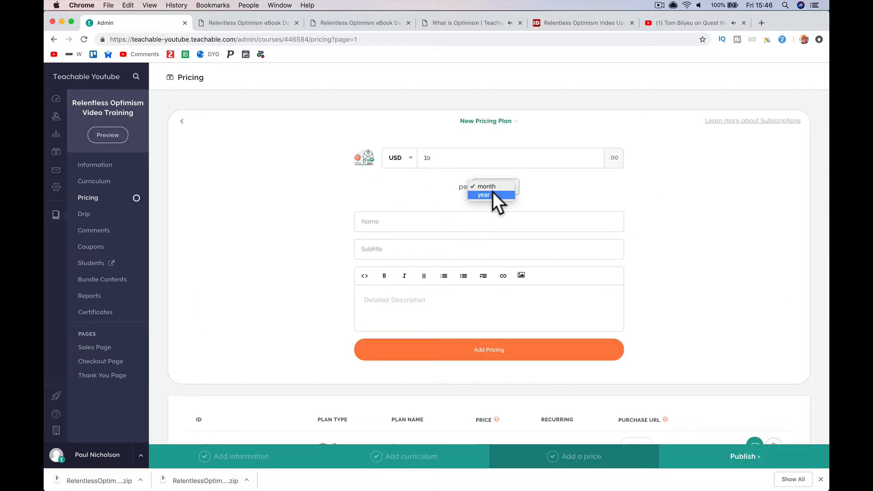
left_click(493, 179)
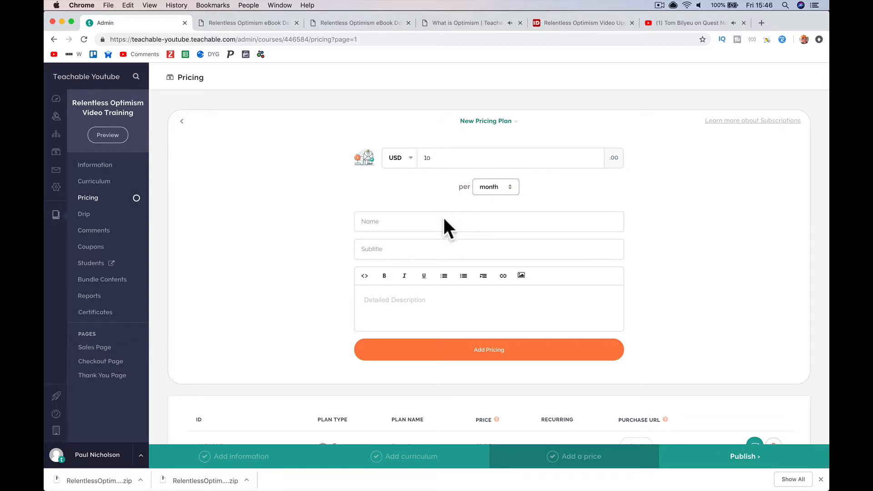
left_click(443, 220)
type("10 Per")
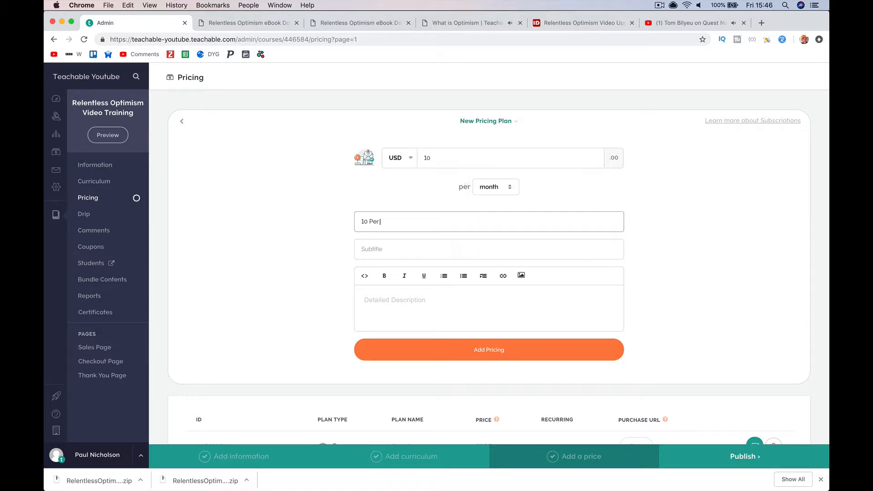
type(" Month")
key("Tab")
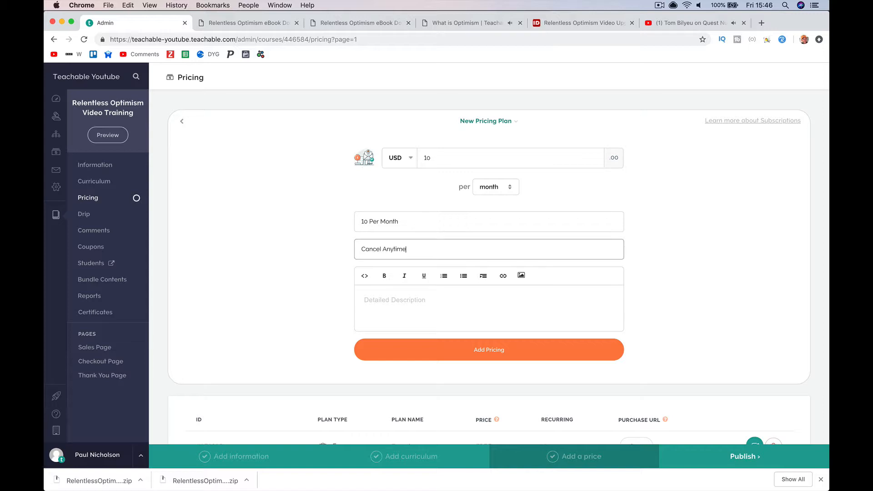
key("Tab")
type("No")
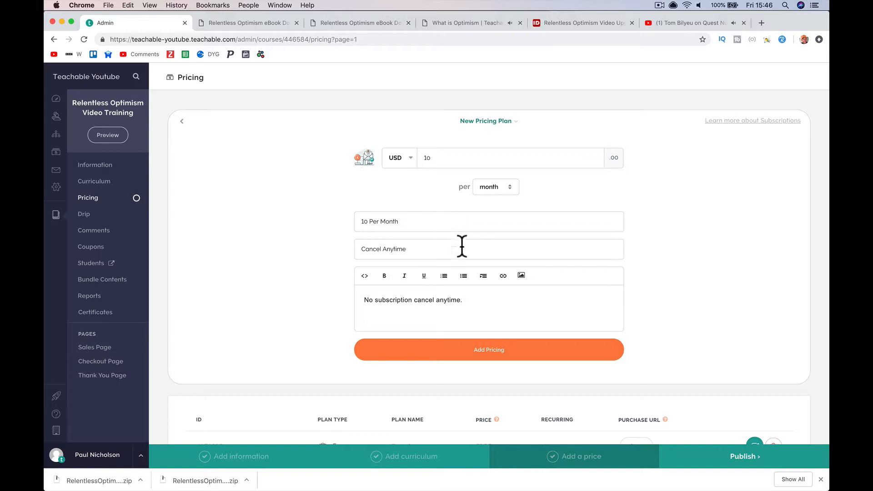
left_click(458, 352)
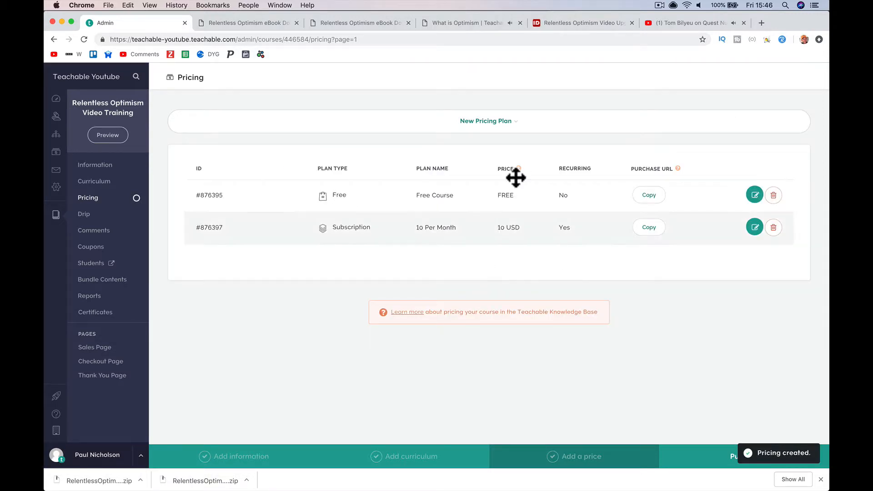
left_click(500, 121)
- Add a 40 USD one-time purchase plan named Paid Course
left_click(544, 172)
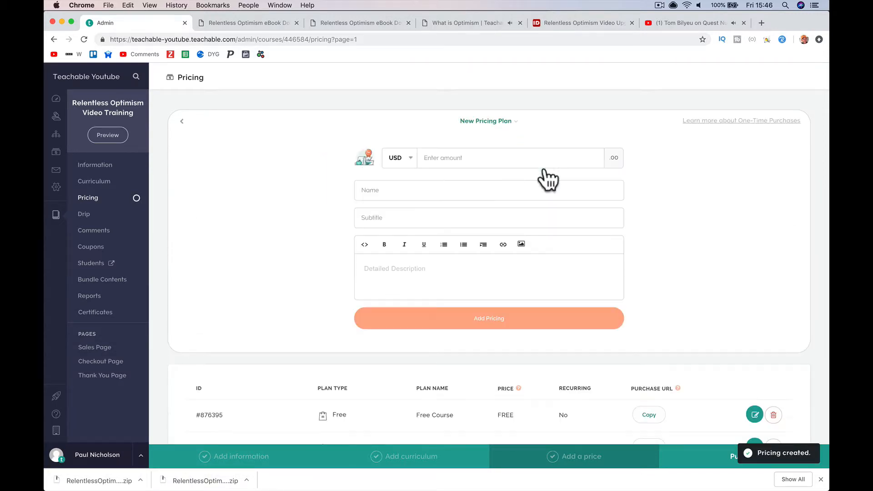
left_click(459, 159)
type("40")
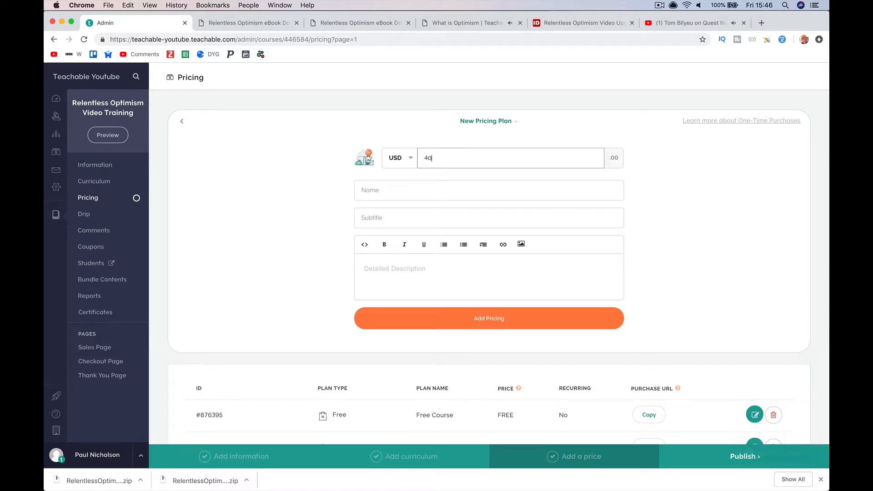
left_click(430, 324)
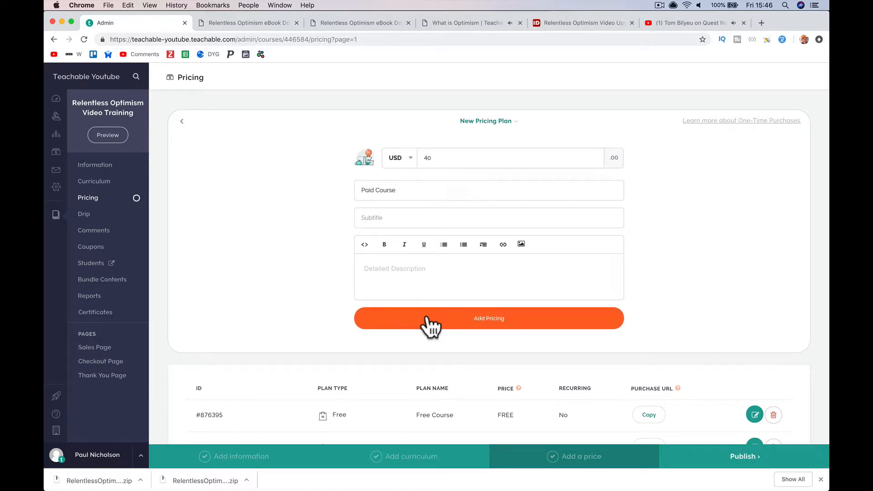
- Add a 15 USD payment plan spread over 3 monthly payments
left_click(519, 123)
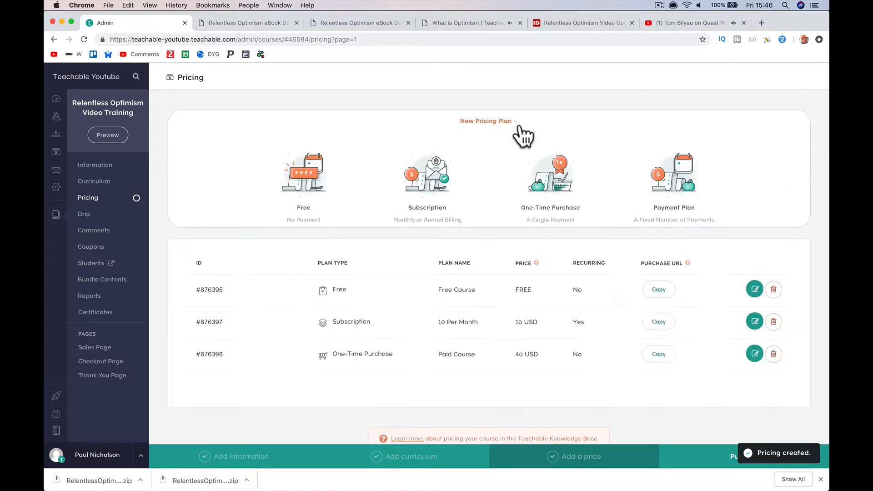
left_click(667, 185)
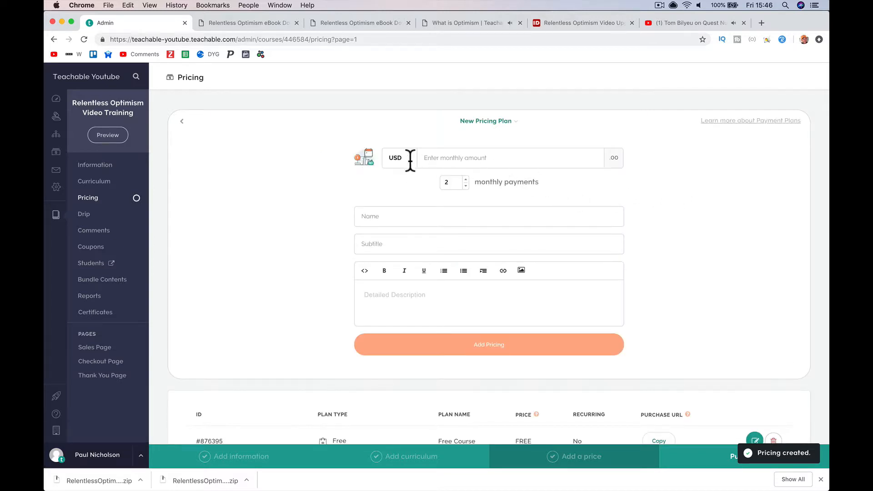
left_click(440, 160)
type("15")
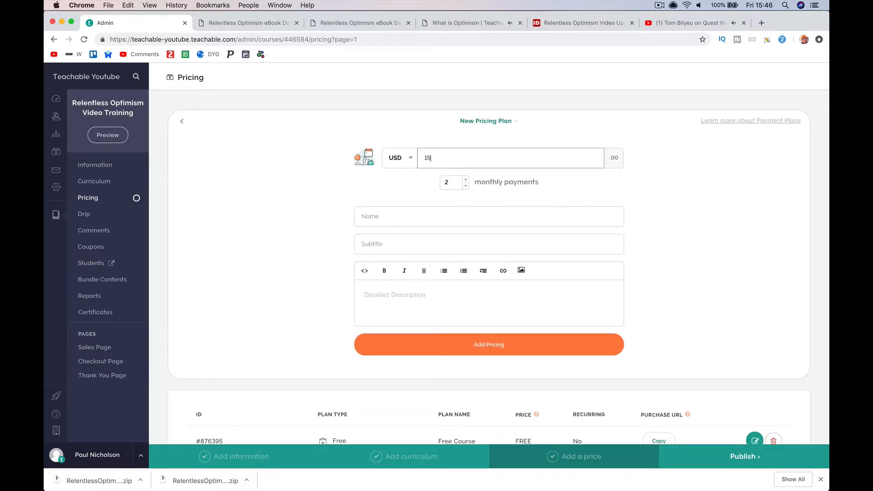
left_click(465, 179)
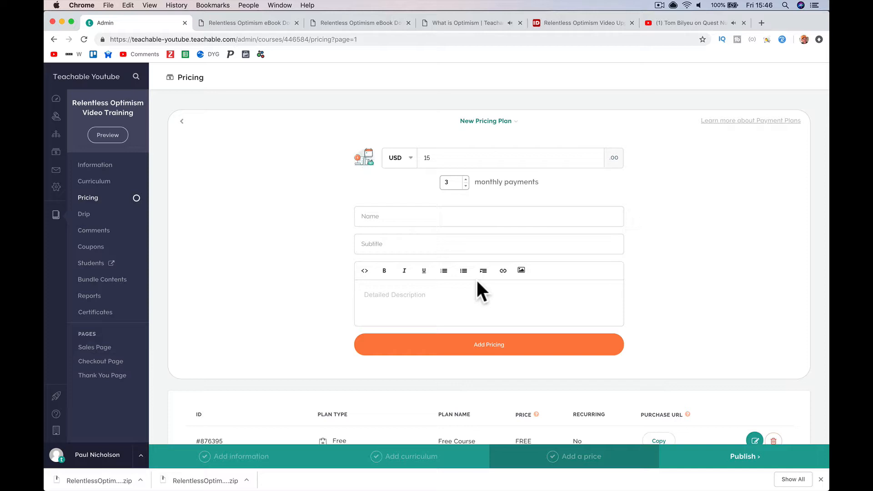
left_click(462, 351)
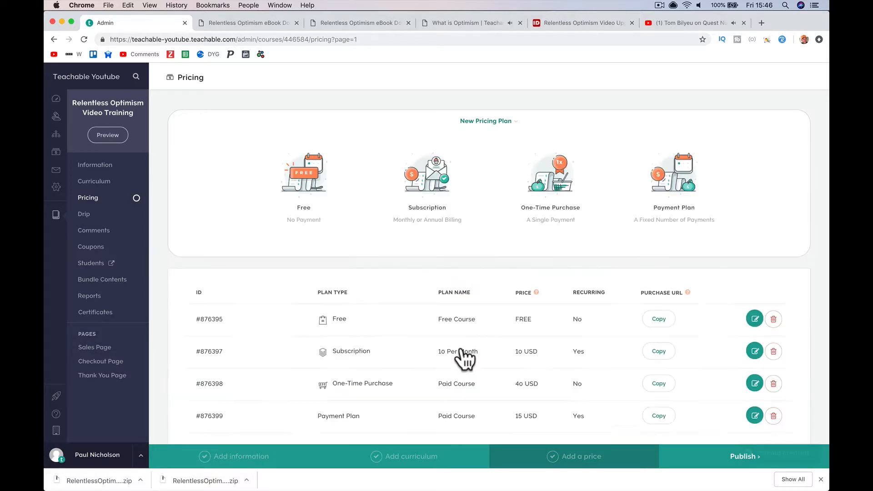
left_click(491, 121)
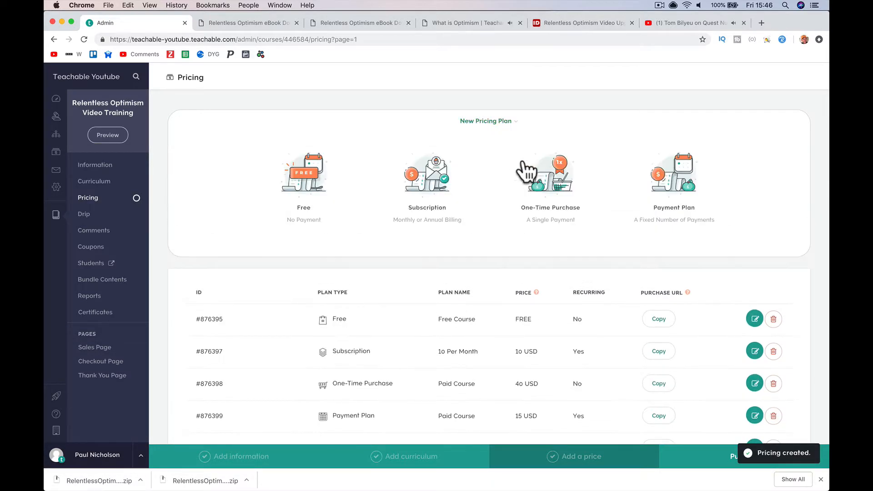
left_click(547, 175)
- Switch the one-time plan's currency to EUR, set the price to 40 and save it
left_click(401, 157)
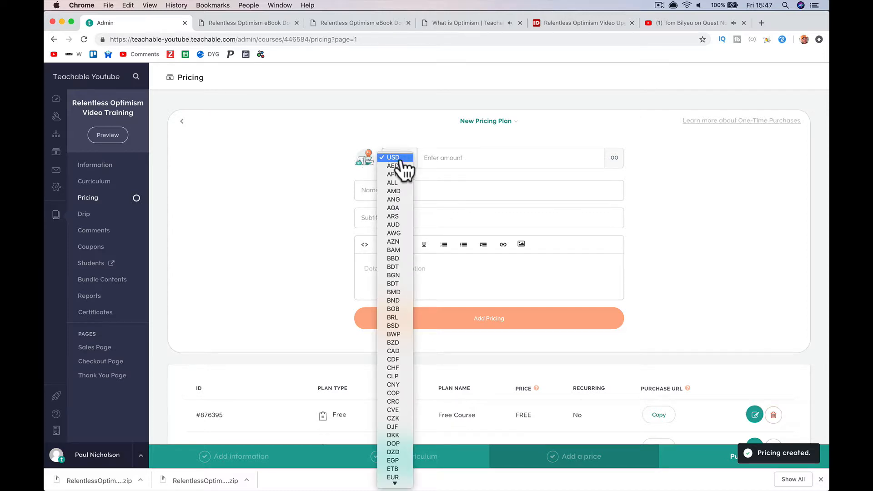
scroll(403, 432, "down", 3)
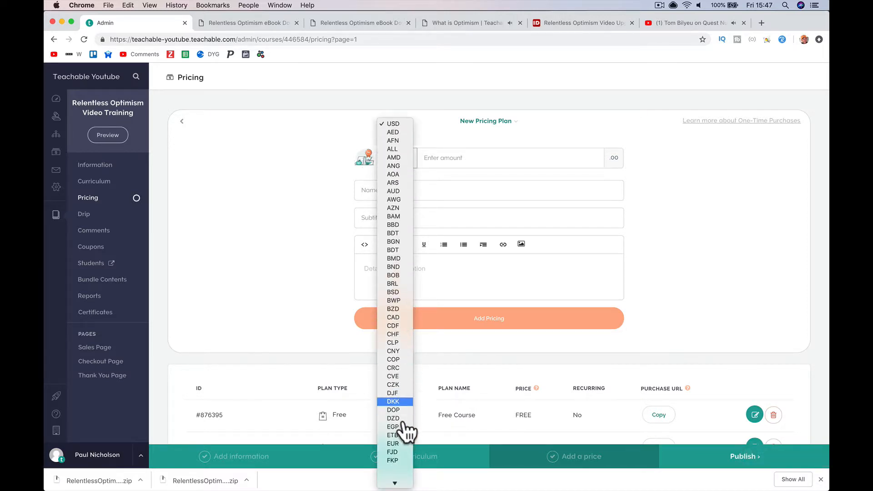
left_click(399, 394)
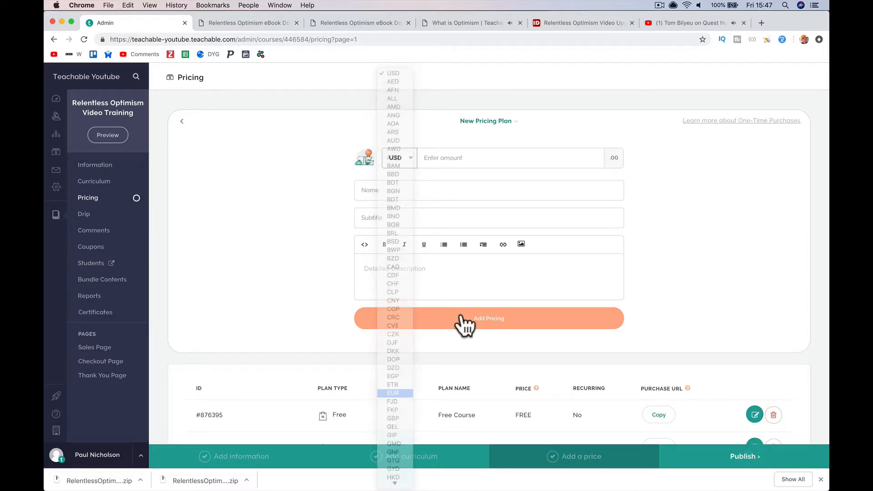
left_click(469, 161)
type("4")
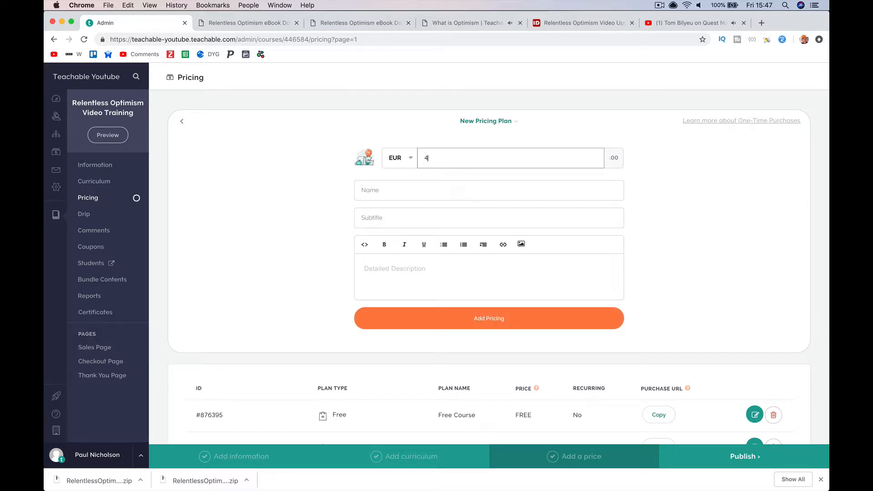
type("0")
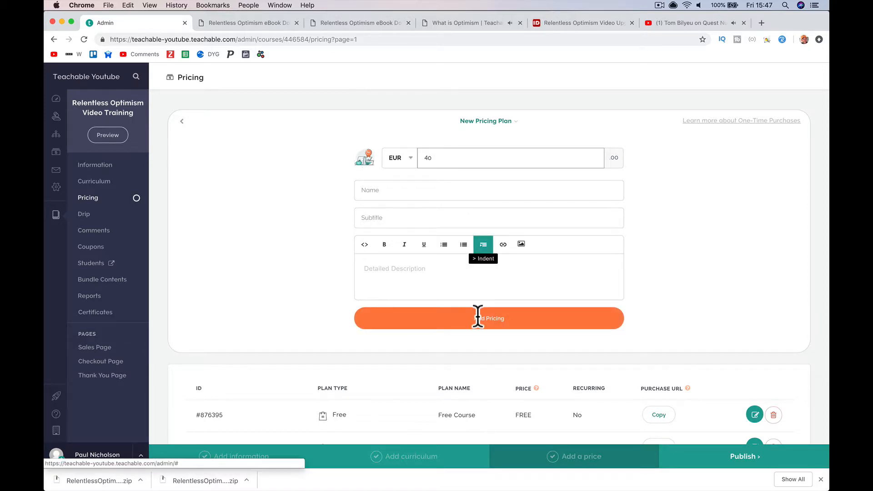
left_click(477, 319)
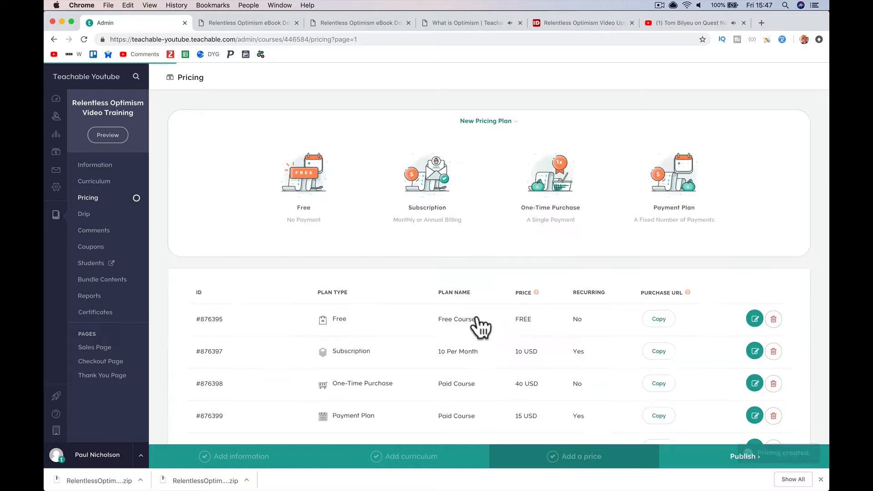
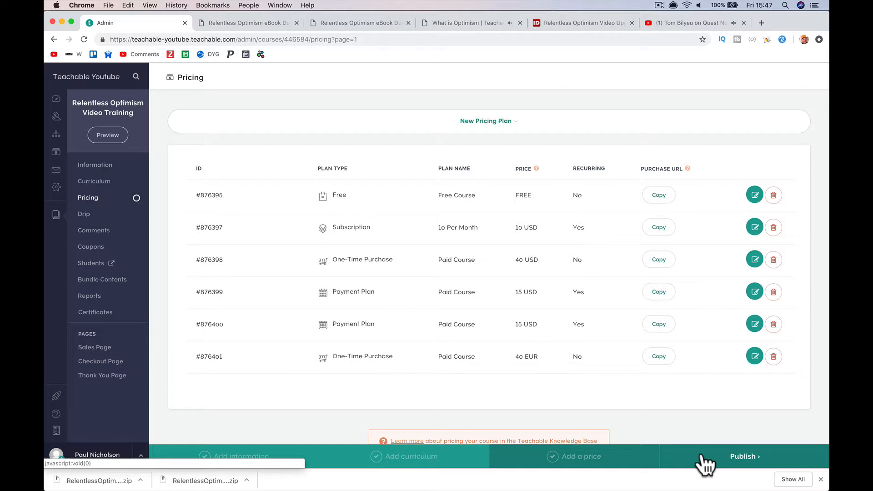
- Publish the Relentless Optimism Video Training course from the Pricing page
left_click(760, 453)
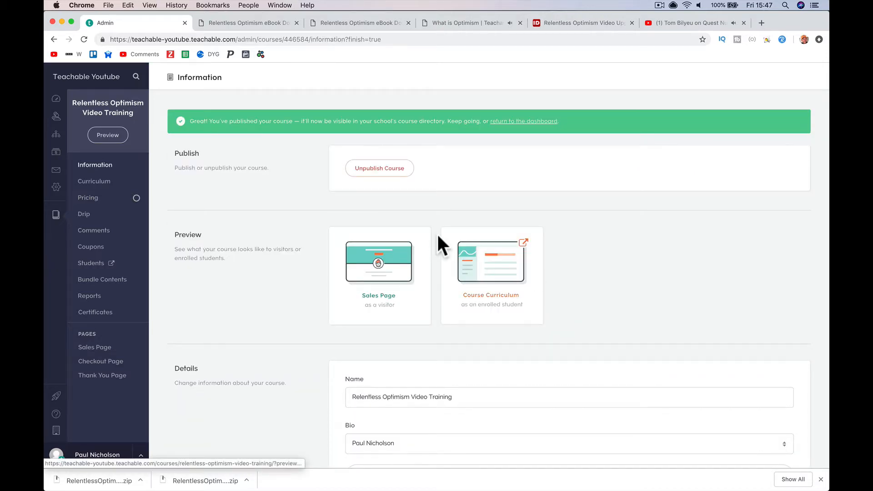
- Compare the web and iOS branding options in the Branding section
scroll(437, 236, "down", 15)
scroll(437, 235, "up", 4)
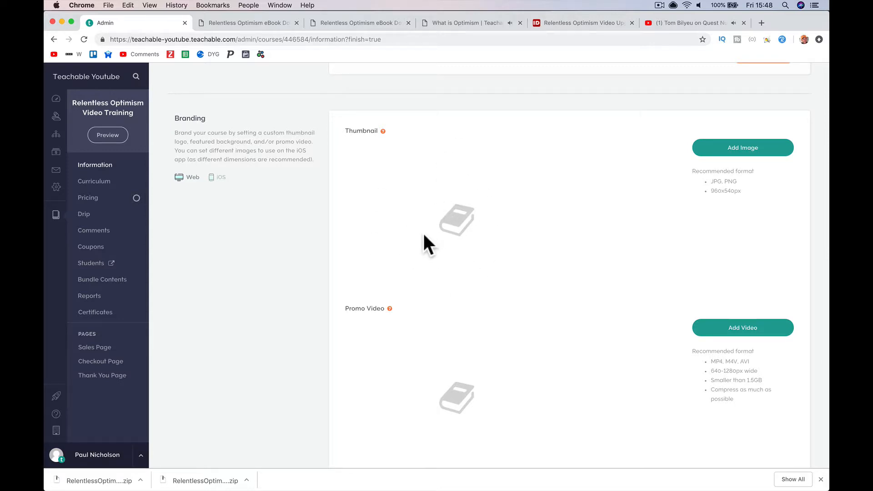
left_click(213, 178)
left_click(189, 177)
- Close the What is Optimism lecture tab and copy the book cover image's link
left_click(464, 21)
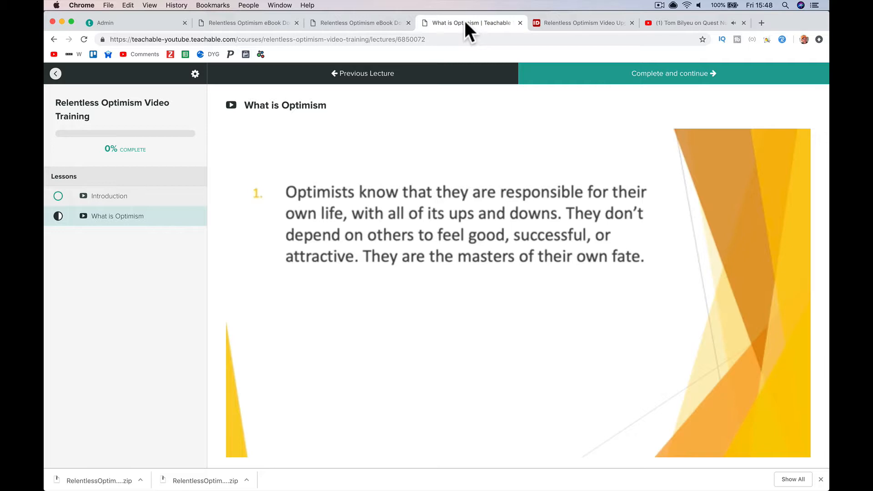
left_click(519, 23)
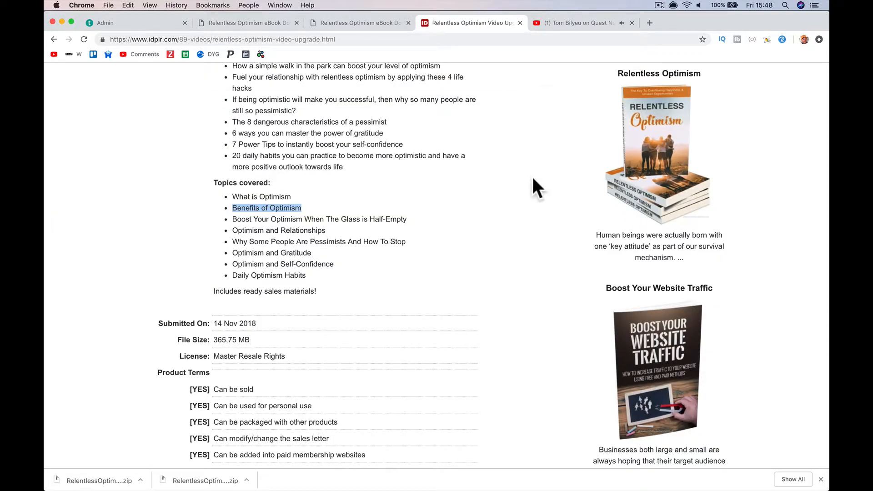
scroll(530, 175, "up", 5)
right_click(656, 305)
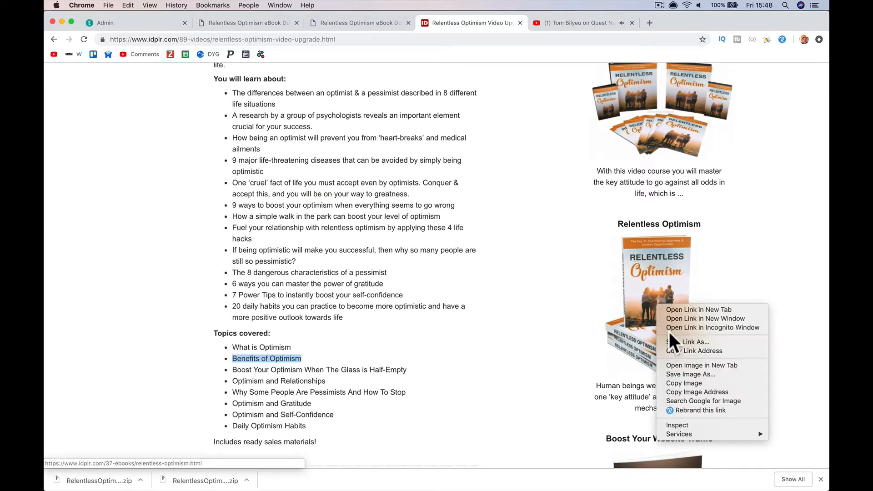
left_click(685, 350)
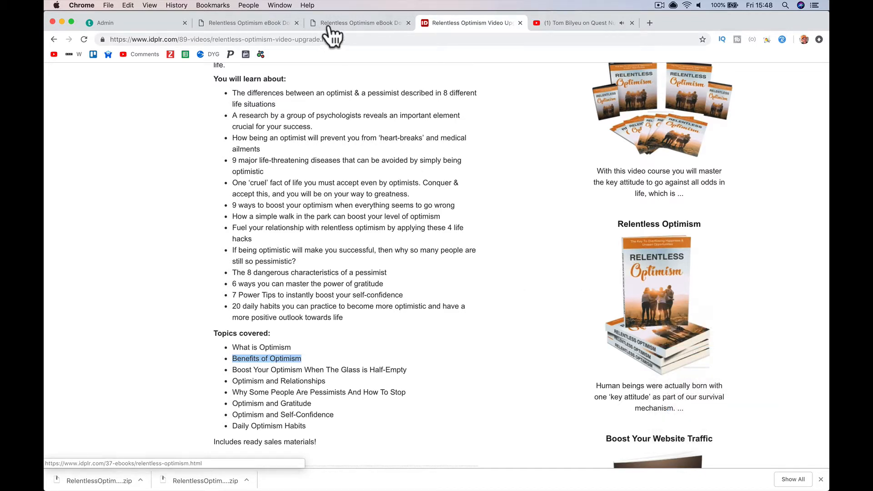
- Close both eBook download tabs and return to the course admin page
left_click(311, 27)
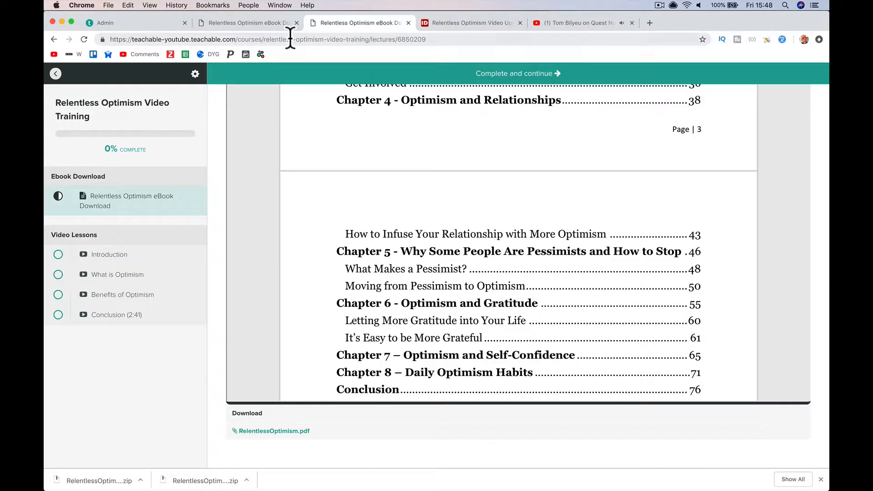
left_click(263, 24)
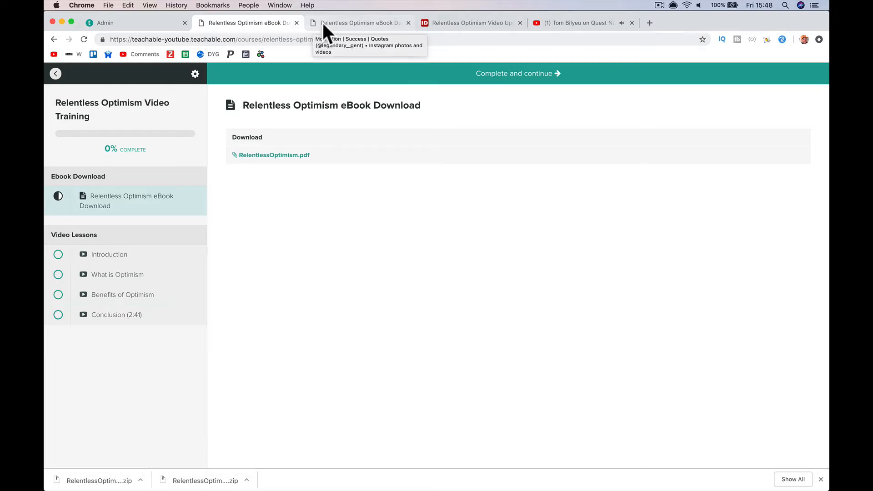
left_click(297, 23)
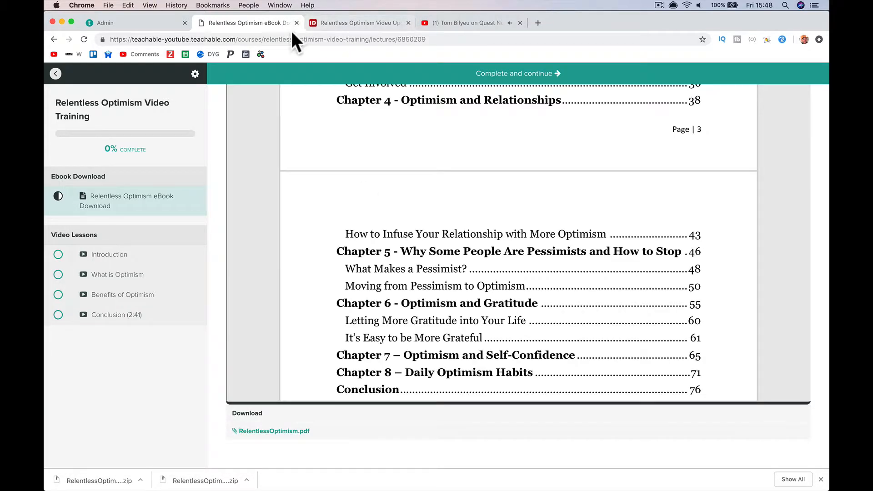
key("super+w")
key("super+1")
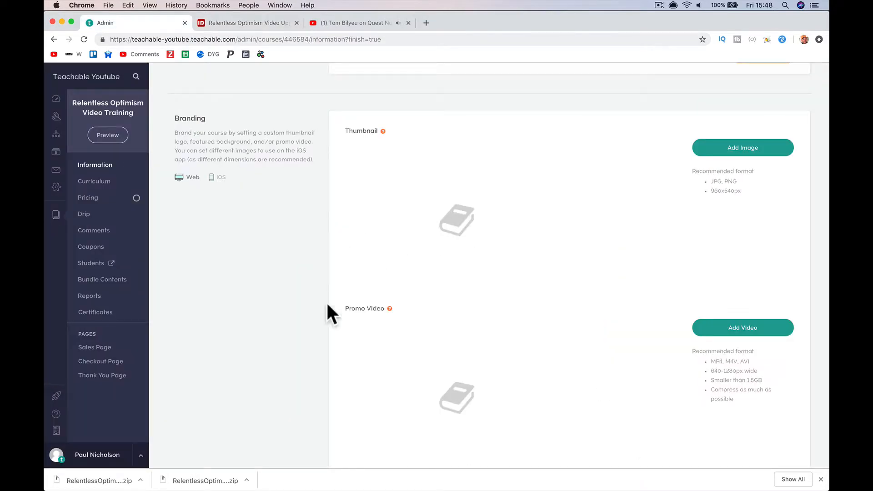
- Add a thumbnail by link, pasting the copied cover address and searching it
left_click(711, 153)
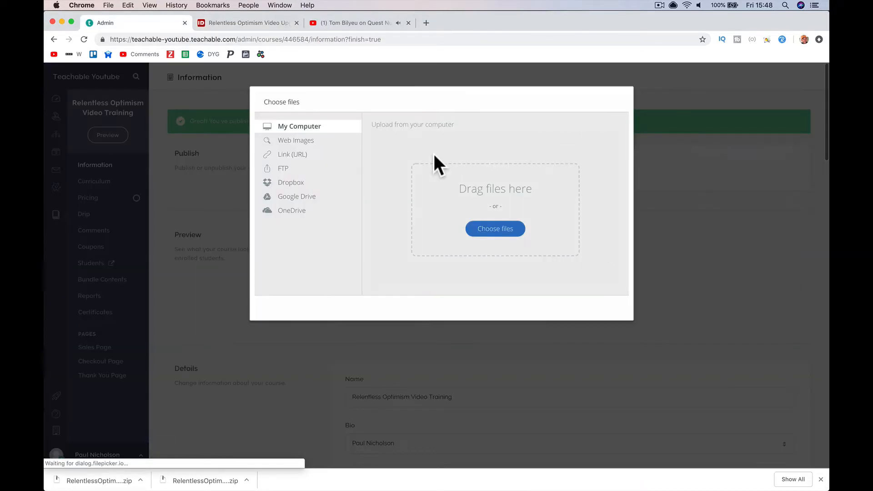
left_click(306, 166)
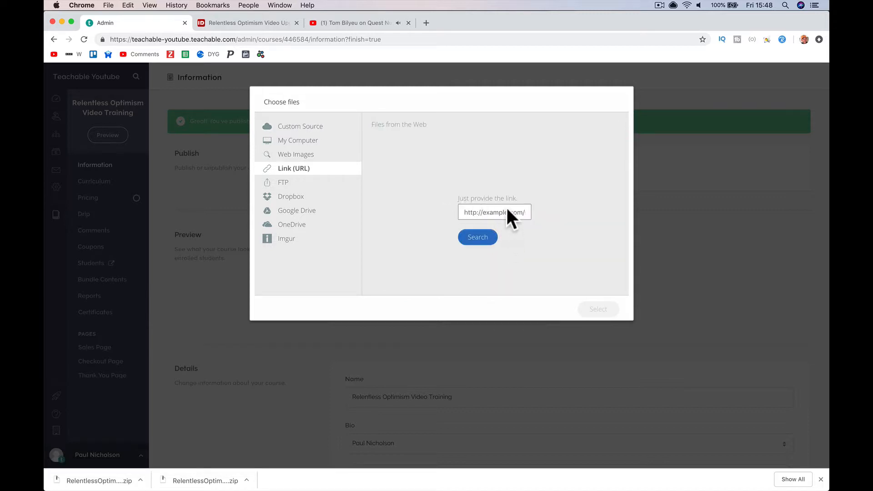
right_click(507, 209)
left_click(513, 268)
left_click(482, 240)
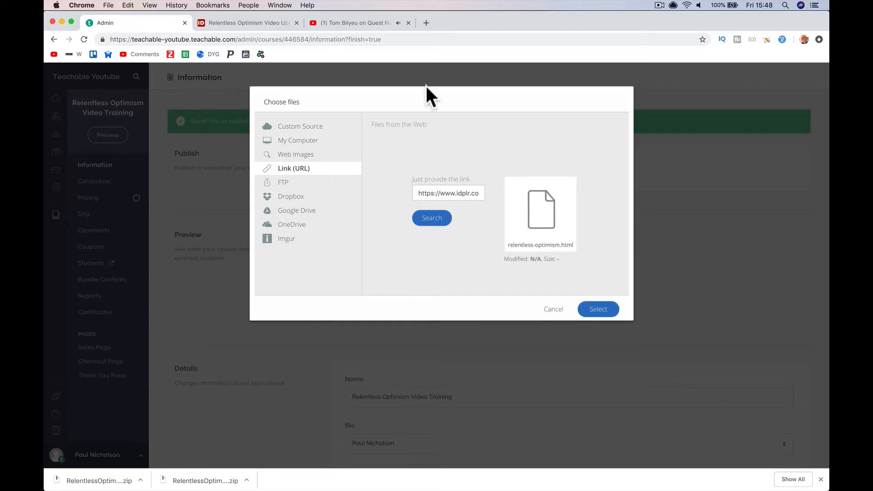
- Copy the main book image address from the Relentless Optimism eBook product page
left_click(349, 17)
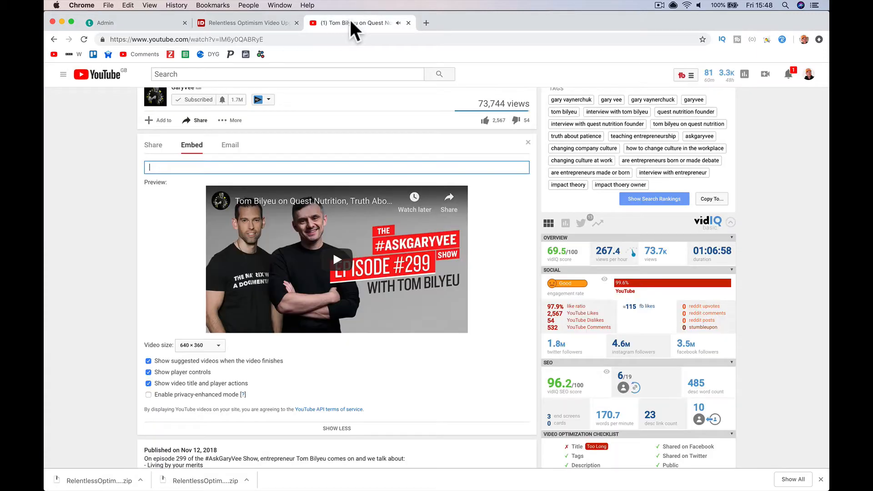
left_click(245, 24)
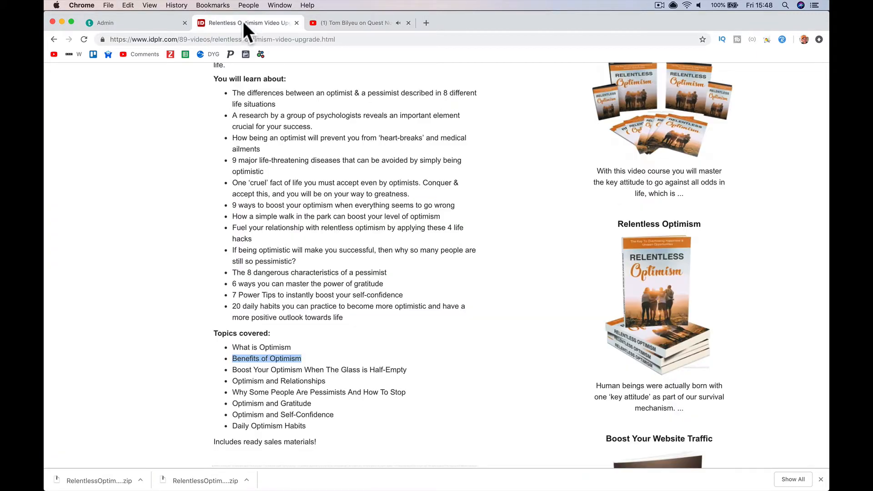
left_click(657, 275)
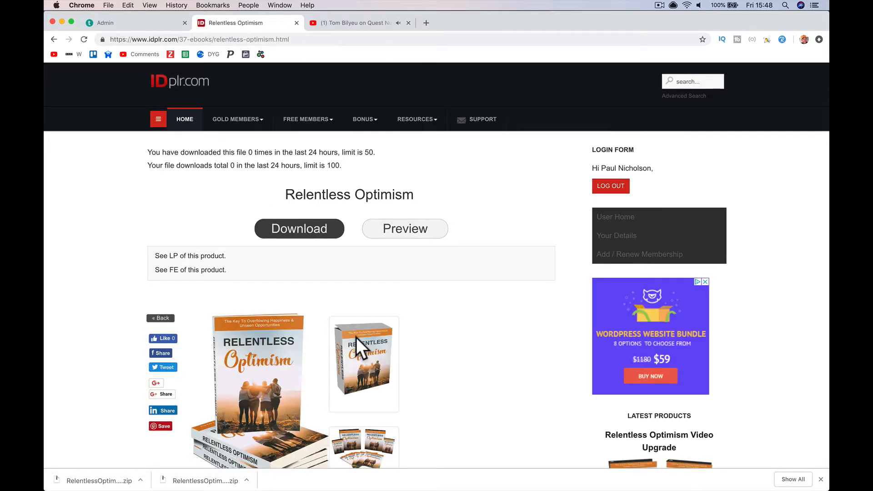
scroll(356, 337, "down", 4)
right_click(356, 336)
left_click(276, 276)
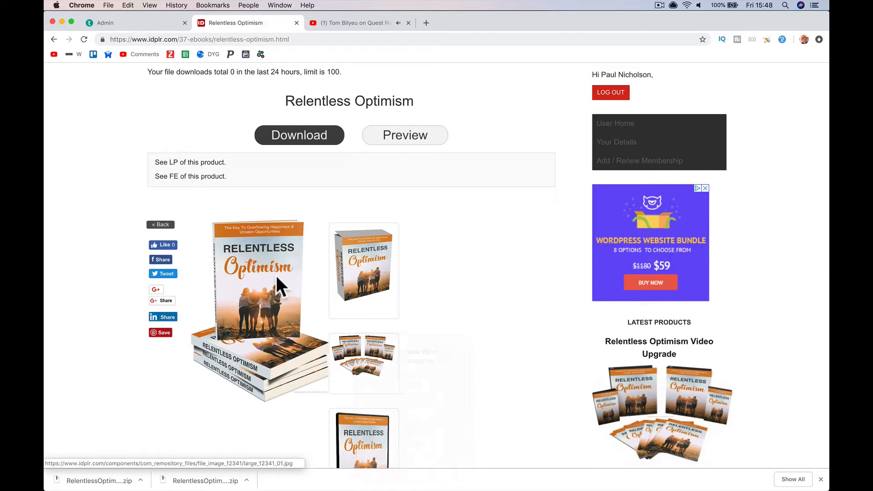
right_click(276, 275)
left_click(318, 362)
- Replace the link with the new address and upload large_12341_01.jpg as the thumbnail
left_click(163, 23)
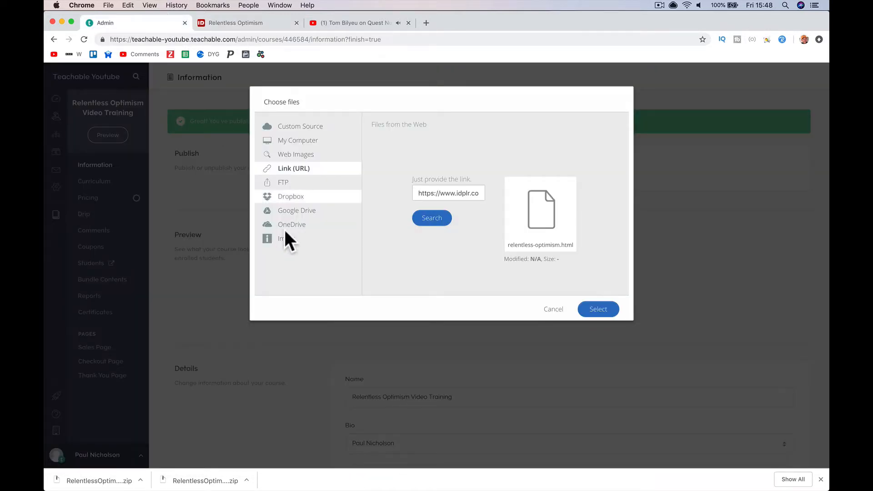
triple_click(426, 193)
key("super+v")
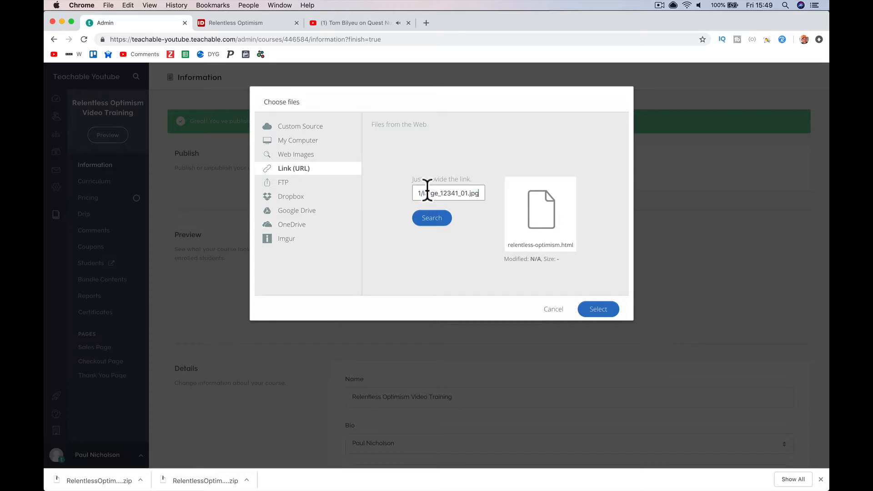
left_click(435, 213)
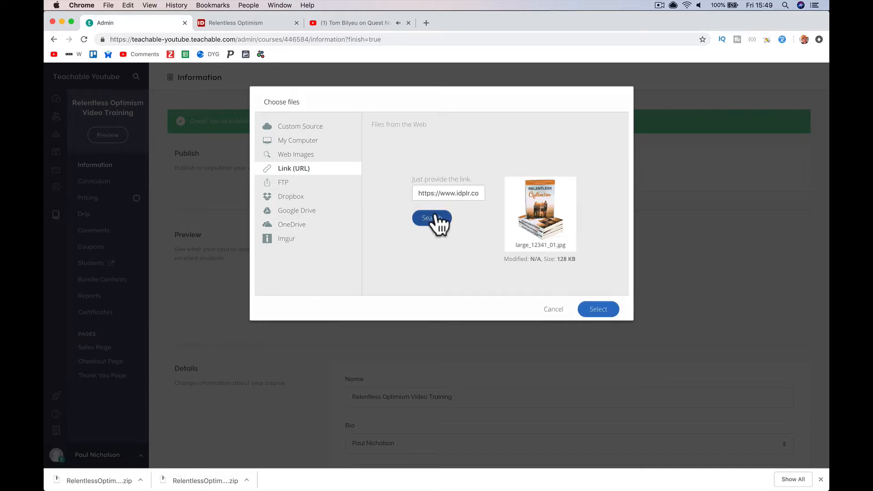
left_click(597, 309)
left_click(597, 309)
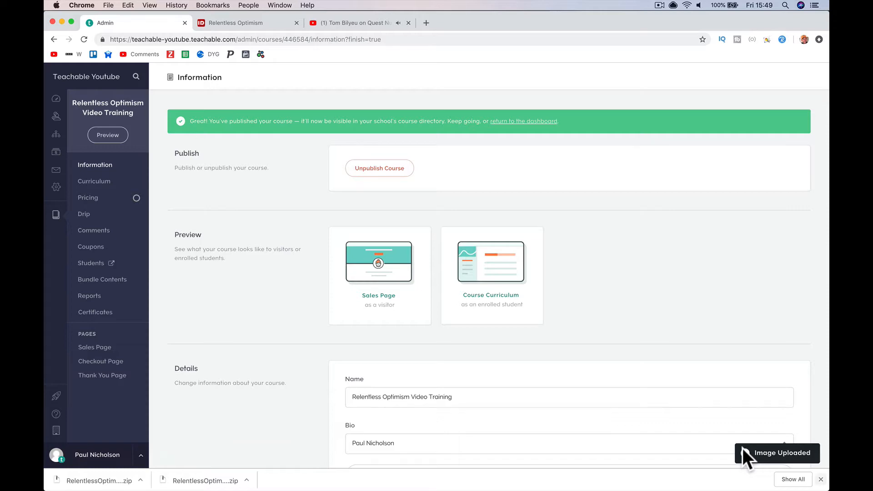
- Add Mindset as a course category
scroll(585, 310, "down", 10)
scroll(585, 310, "down", 10)
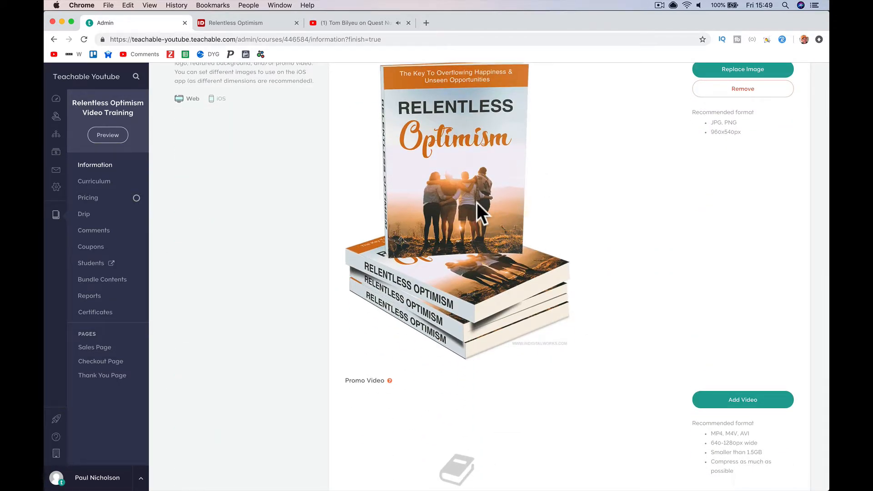
scroll(476, 203, "up", 3)
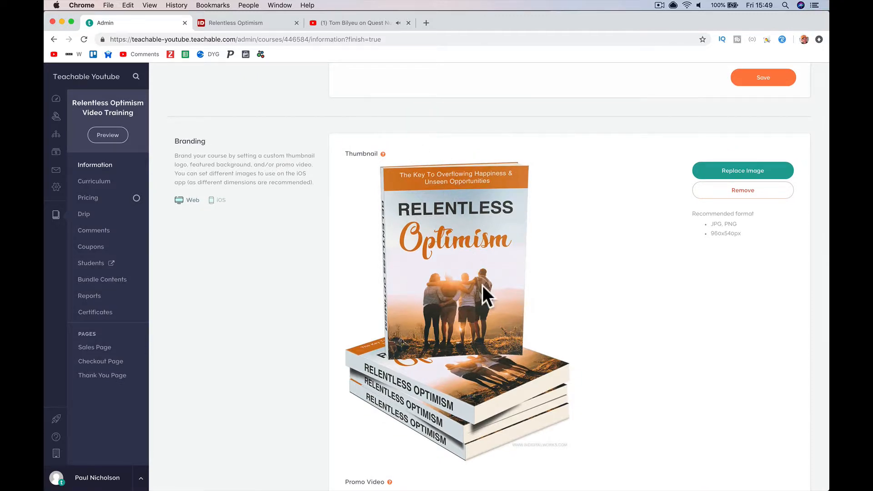
scroll(535, 290, "down", 7)
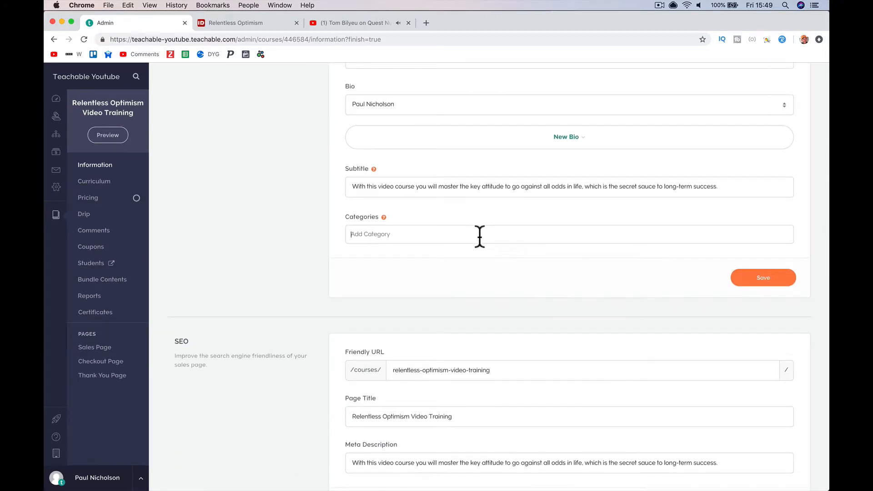
type("Mindset")
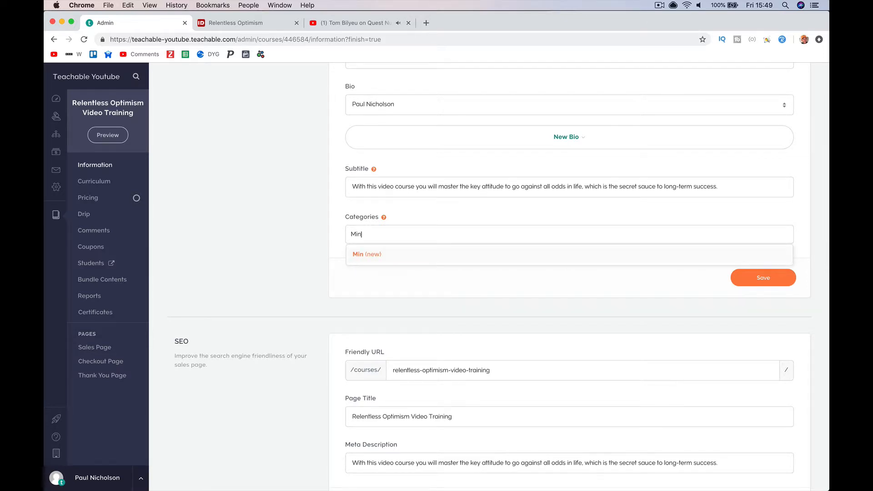
left_click(468, 258)
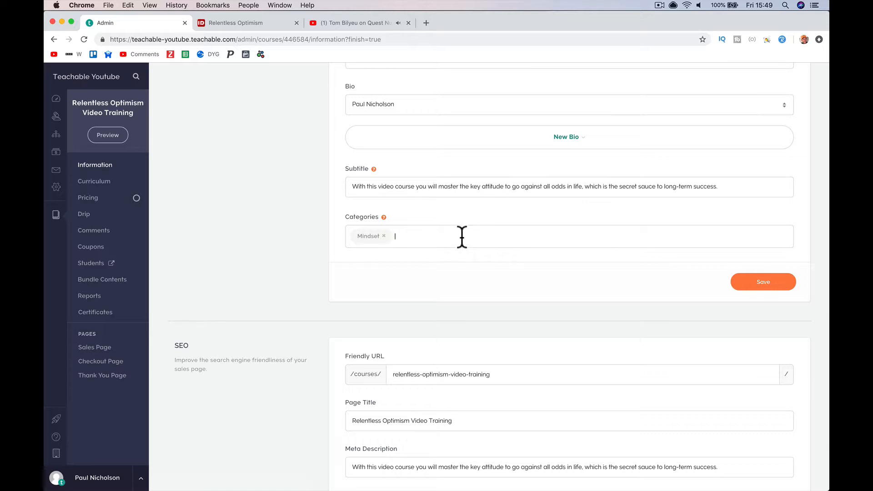
- Add the new Happy-Me Training category and save the course details
type("Happy-Me Trainiong")
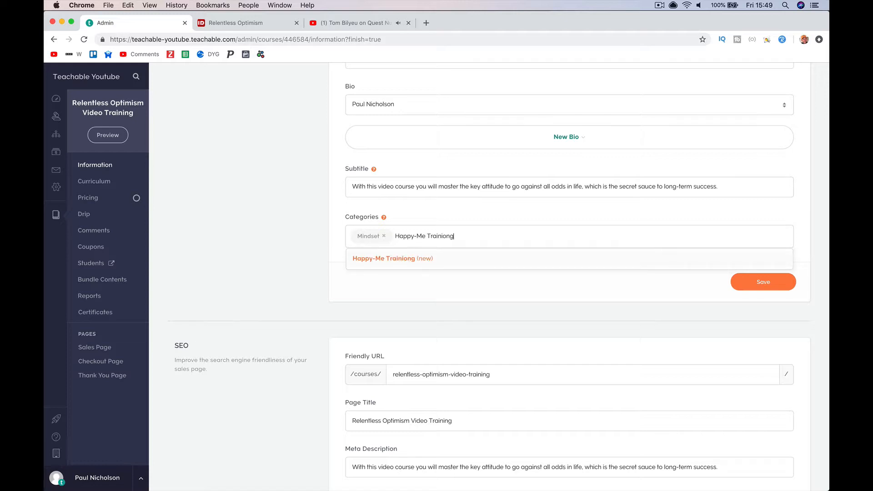
key("BackSpace")
key("BackSpace")
key("BackSpace")
key("BackSpace")
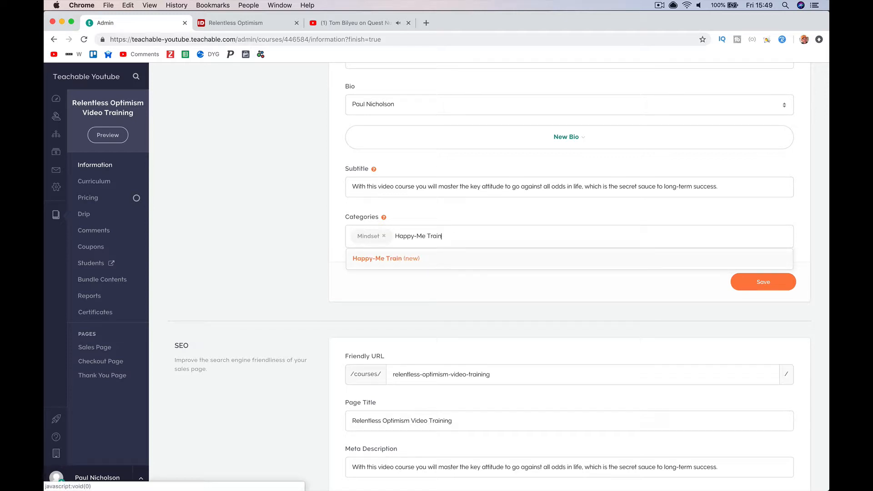
left_click(434, 265)
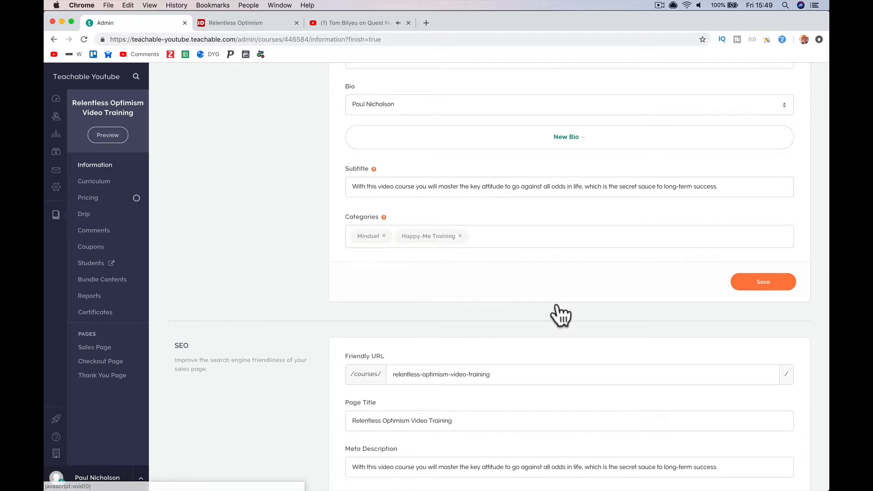
left_click(736, 284)
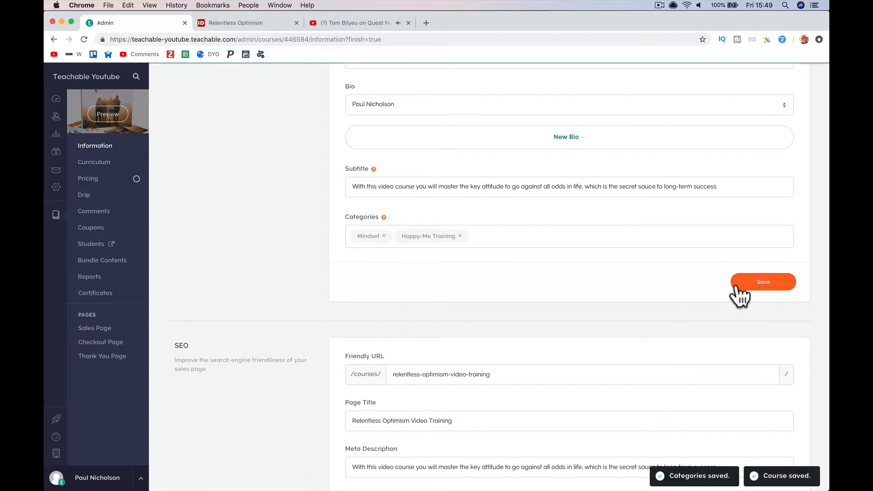
scroll(581, 188, "down", 20)
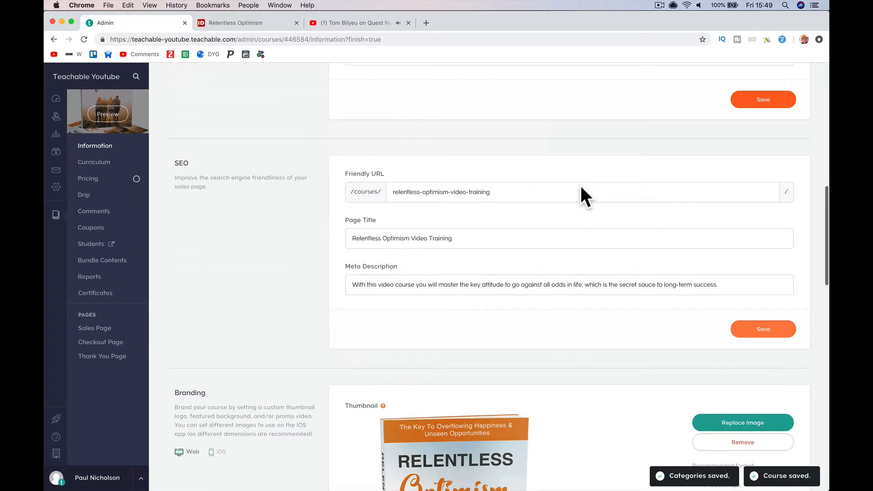
scroll(579, 184, "up", 20)
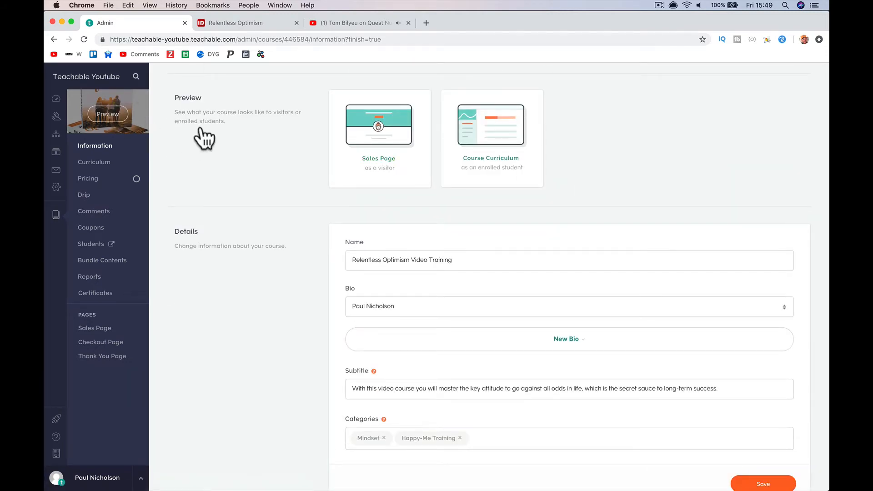
- Open the logged-out Sales Page preview and jump to its pricing plans
left_click(132, 120)
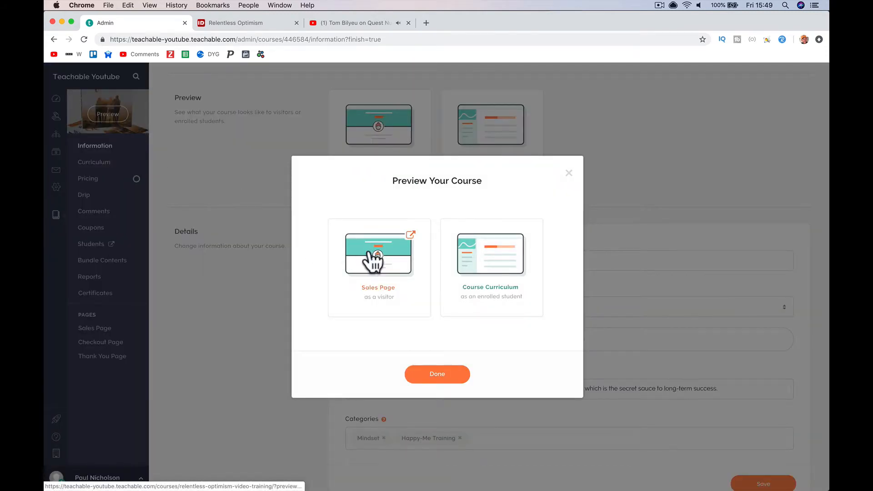
left_click(369, 250)
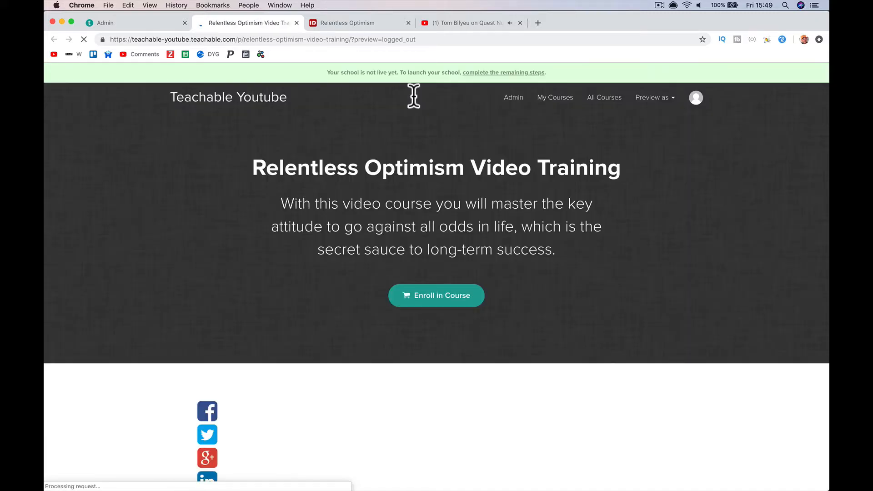
left_click(436, 300)
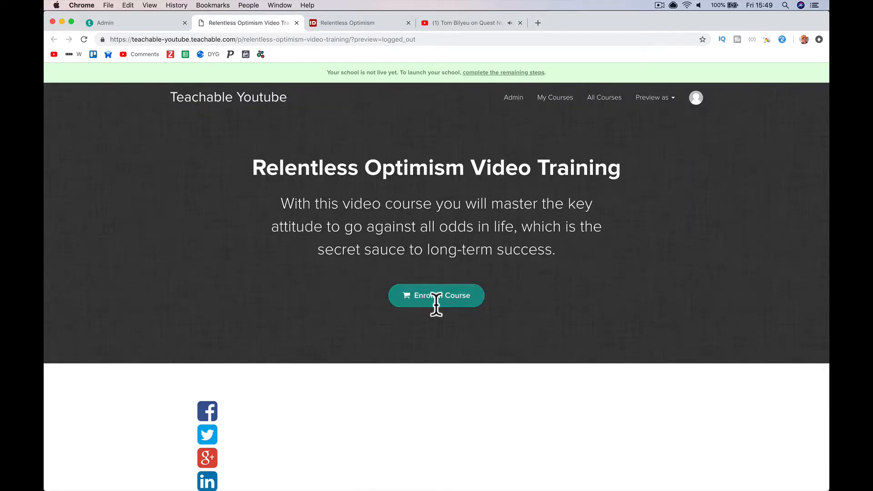
scroll(429, 271, "up", 10)
scroll(429, 271, "down", 20)
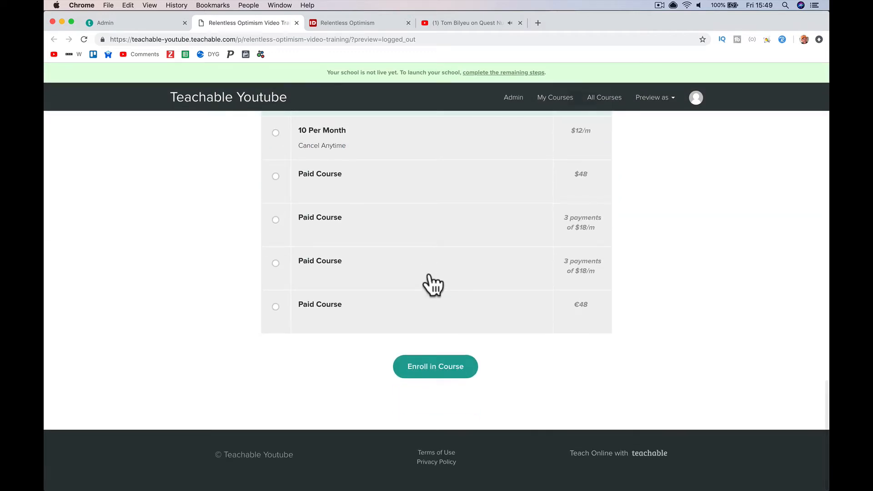
scroll(431, 278, "up", 3)
scroll(431, 281, "down", 2)
scroll(432, 284, "up", 15)
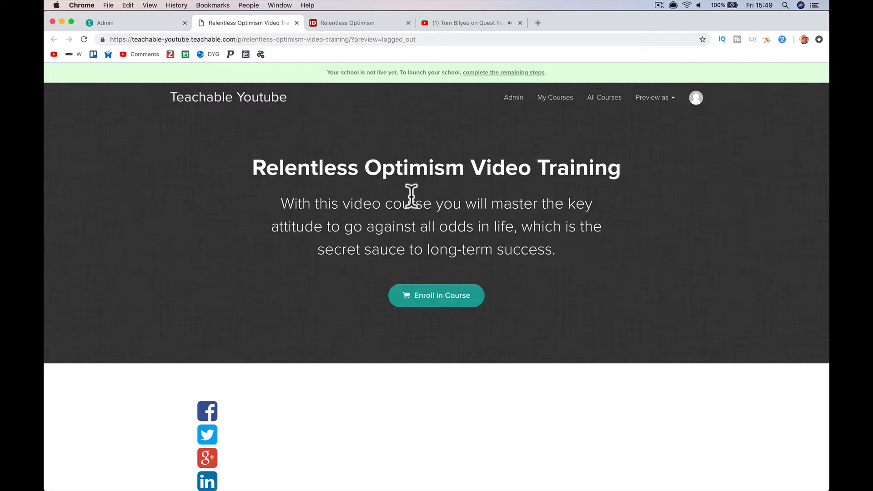
- Review the free and paid pricing plans and check the preview page's address
left_click(447, 296)
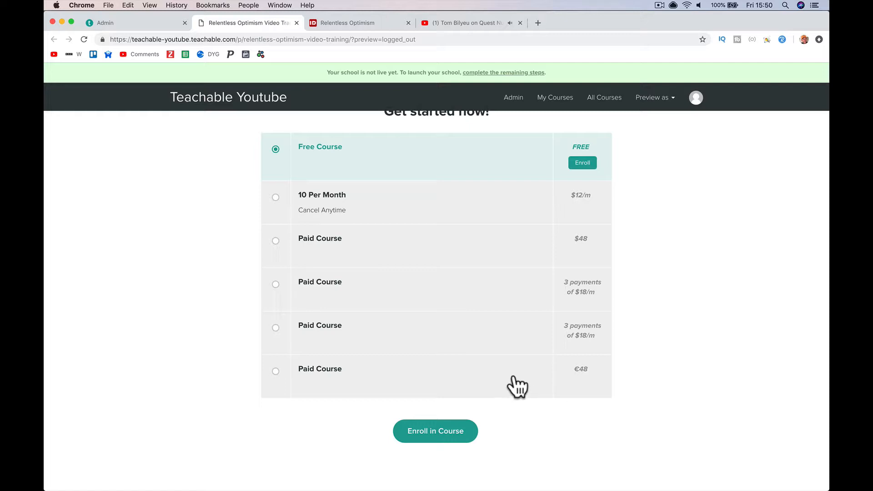
scroll(513, 286, "up", 20)
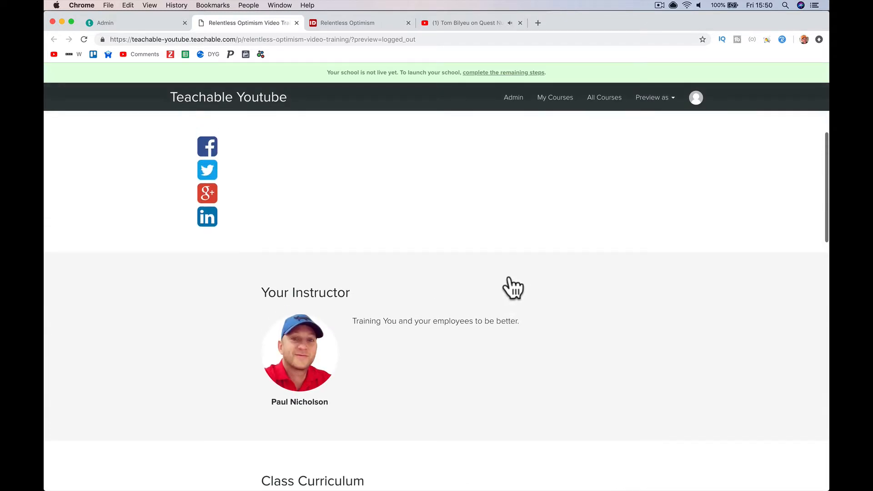
scroll(510, 276, "down", 15)
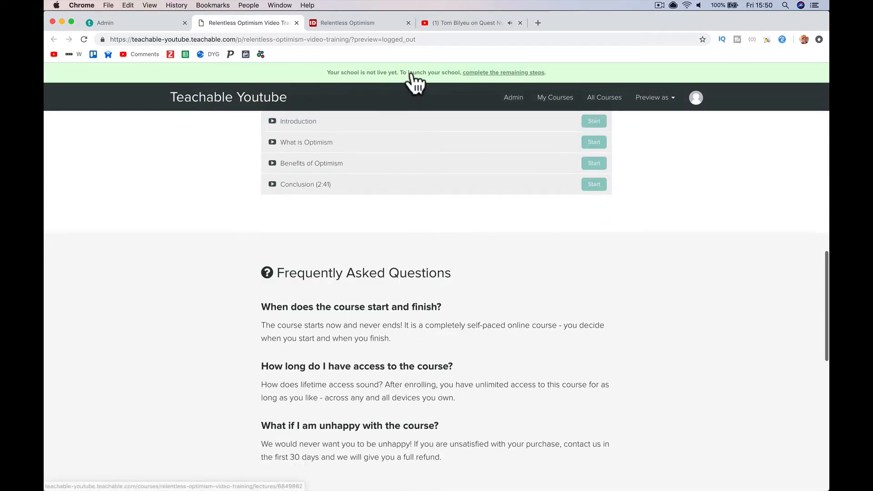
scroll(395, 73, "up", 8)
left_click(293, 40)
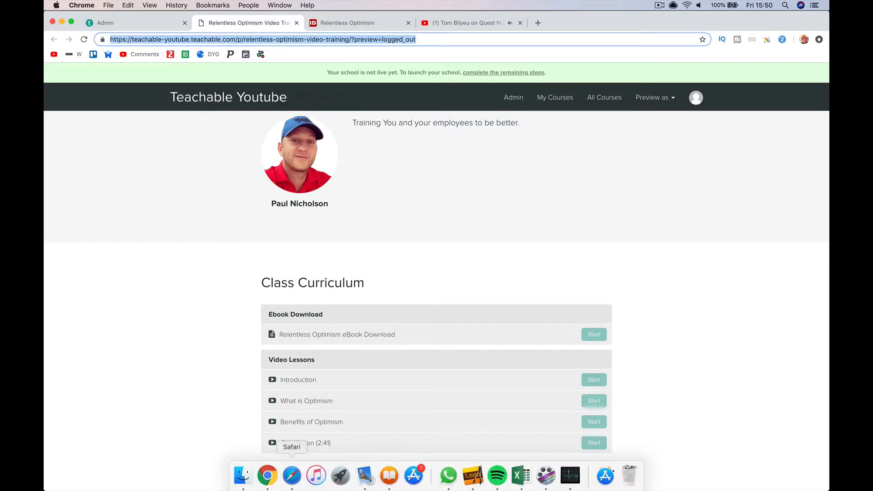
left_click(222, 298)
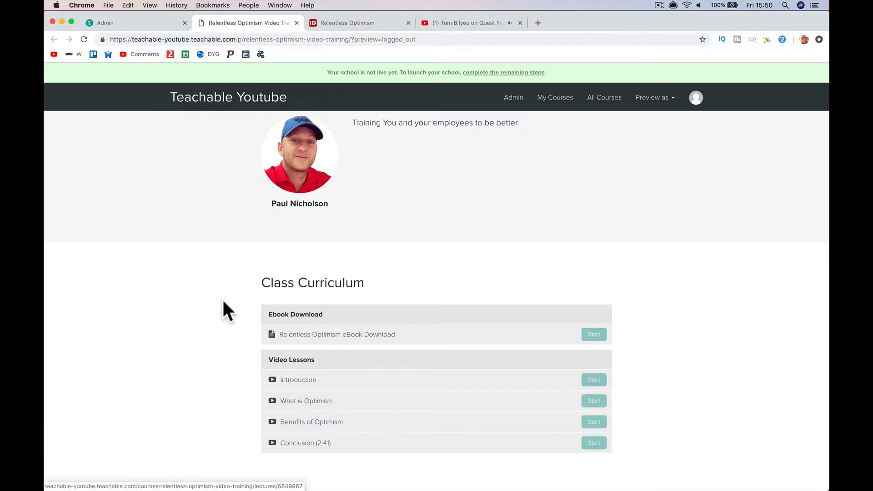
scroll(385, 293, "up", 10)
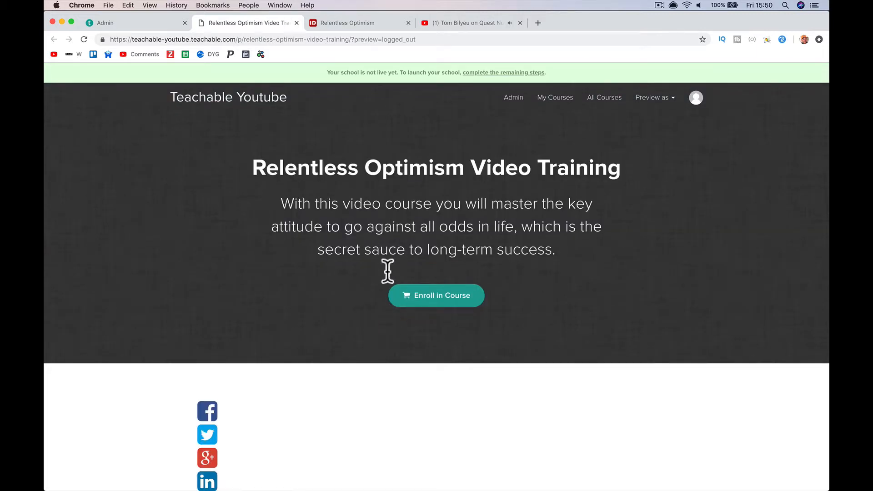
- Enroll on the Free Course plan and open the eBook Download lecture
left_click(425, 303)
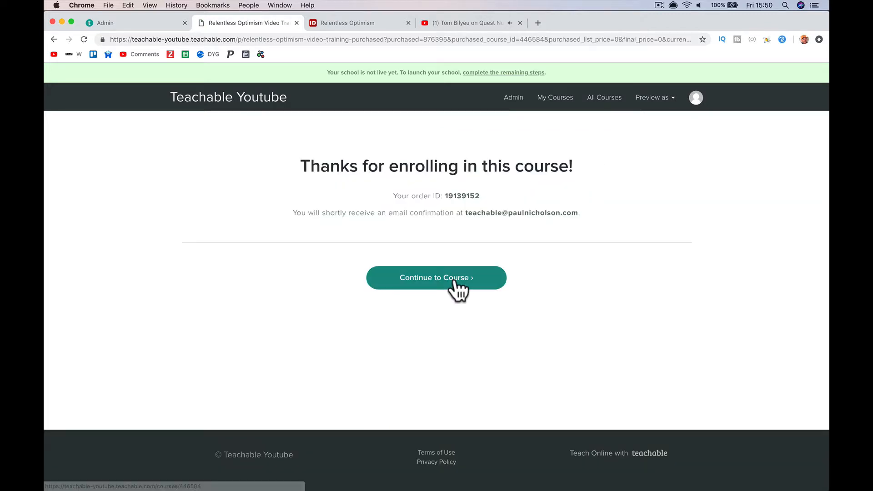
left_click(454, 280)
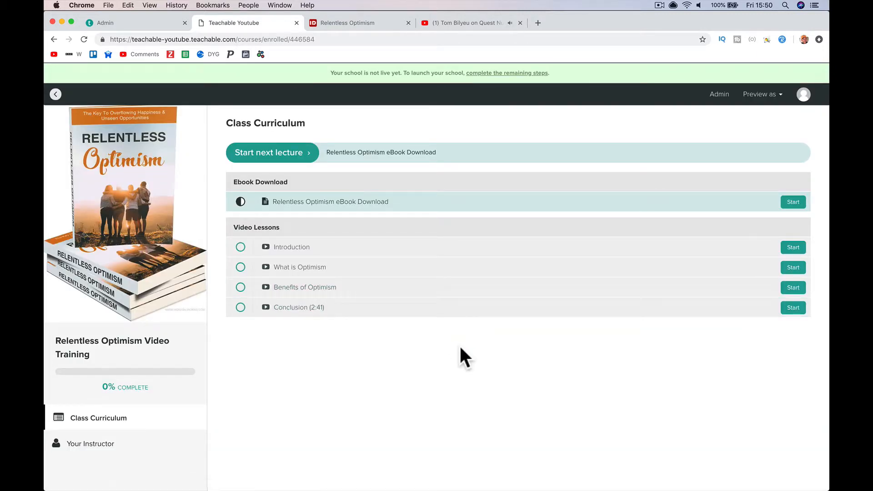
left_click(408, 202)
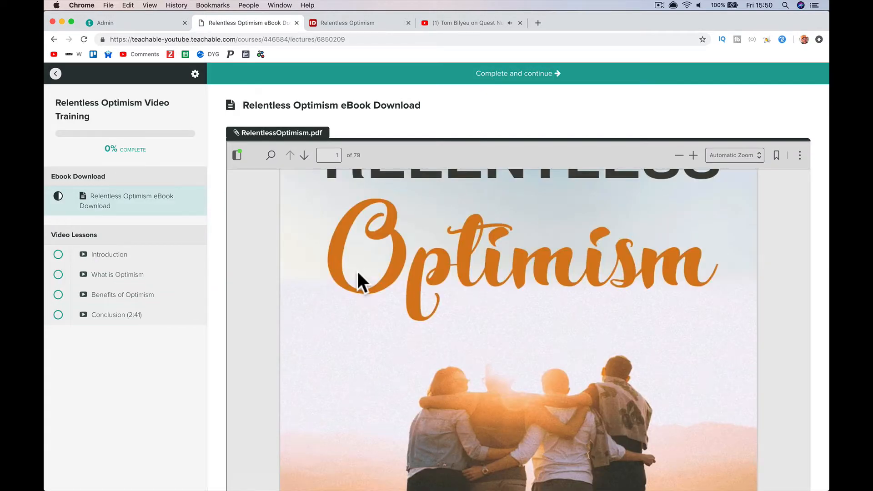
- Play and pause the Introduction lecture video, then switch to Mail
left_click(135, 257)
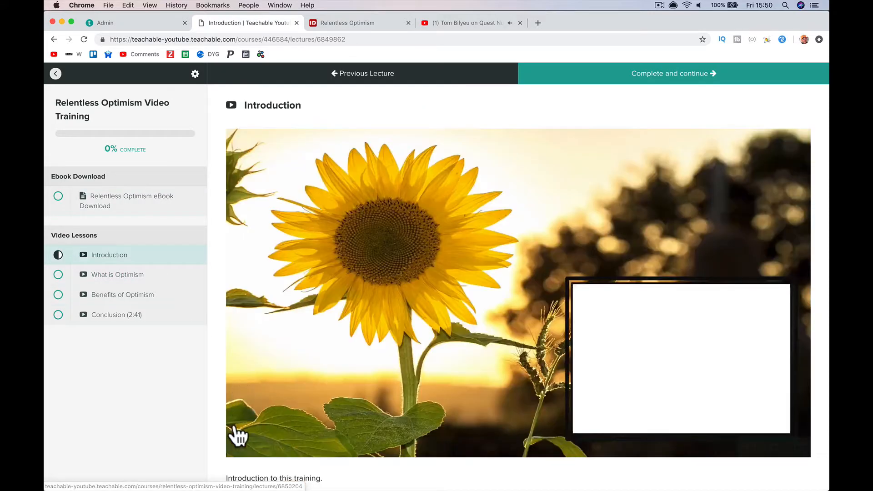
left_click(241, 447)
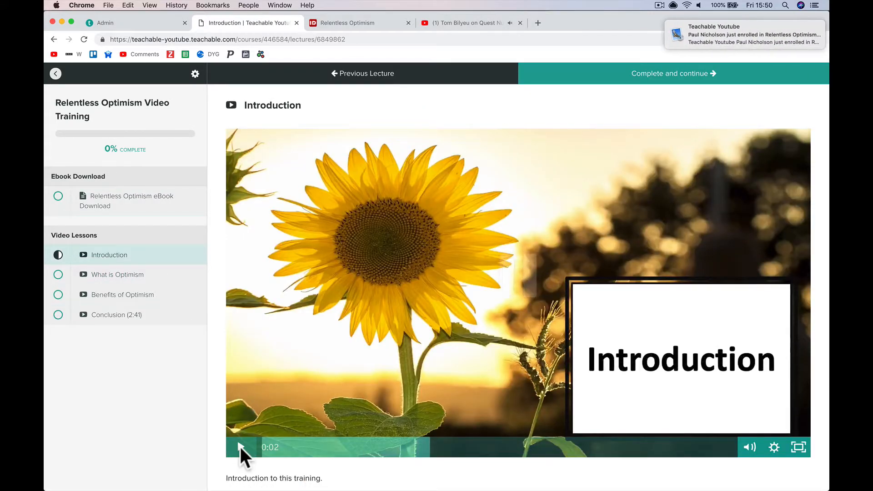
left_click(240, 446)
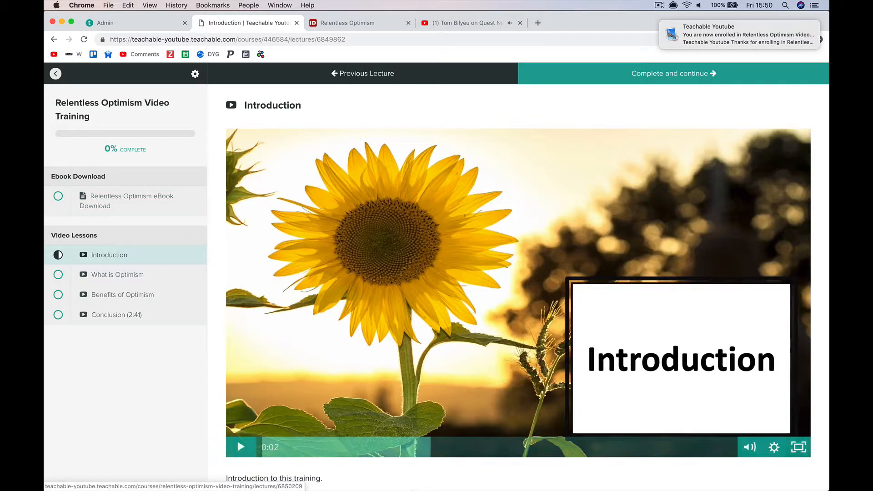
mouse_move(365, 482)
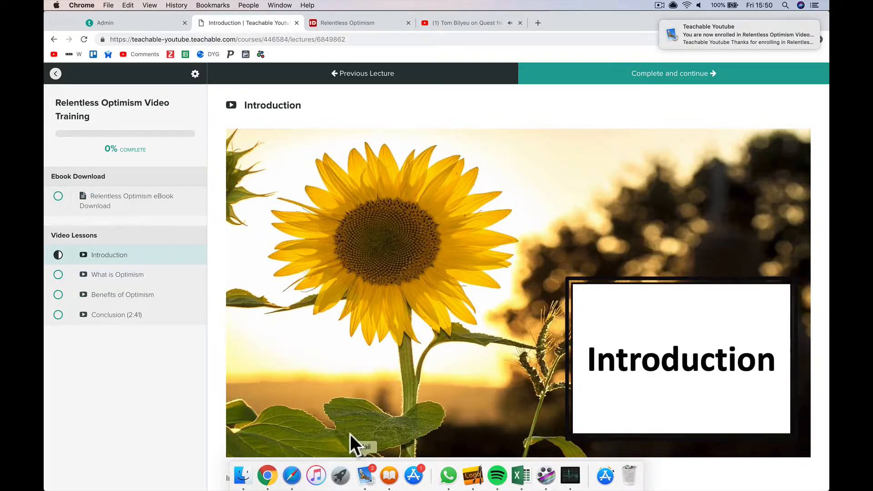
left_click(364, 475)
- Read the $0.00 enrollment and welcome emails, open the course link, then close that tab
left_click(252, 110)
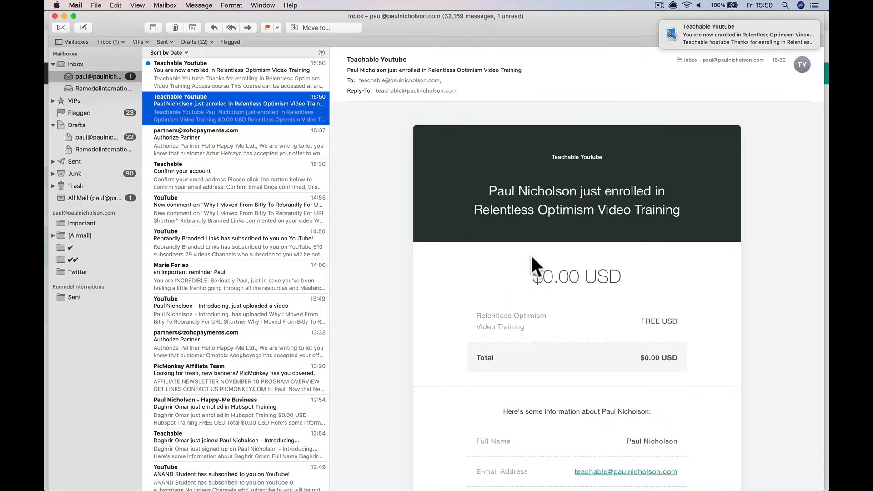
scroll(558, 290, "down", 5)
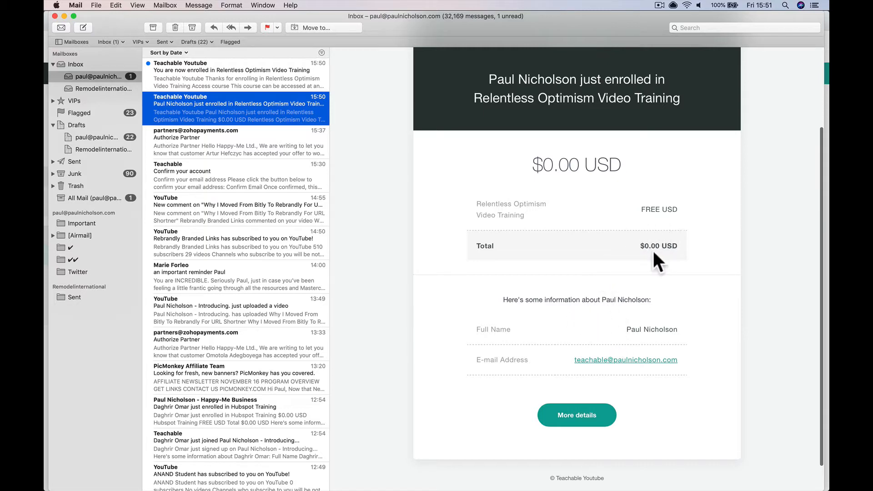
scroll(663, 229, "up", 3)
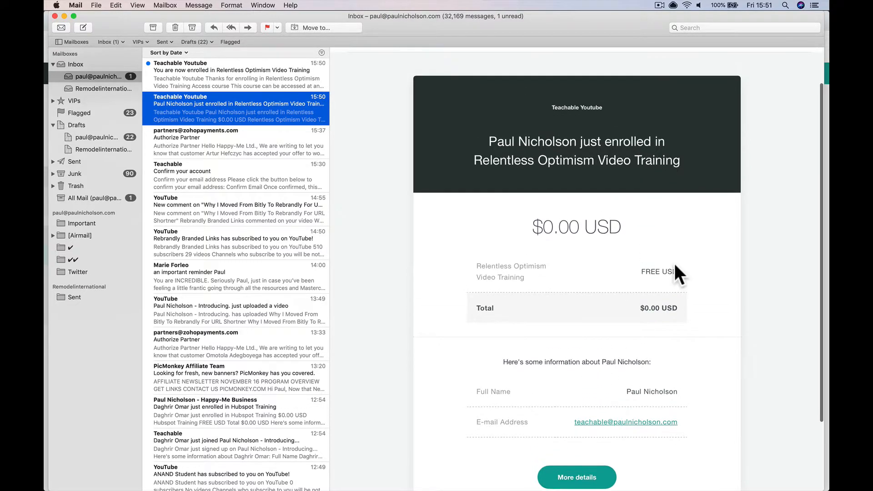
scroll(628, 211, "down", 1)
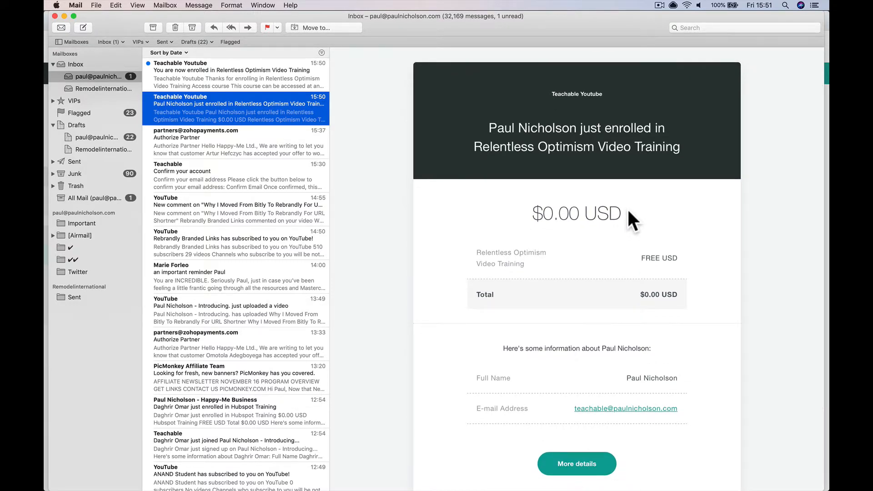
left_click(248, 75)
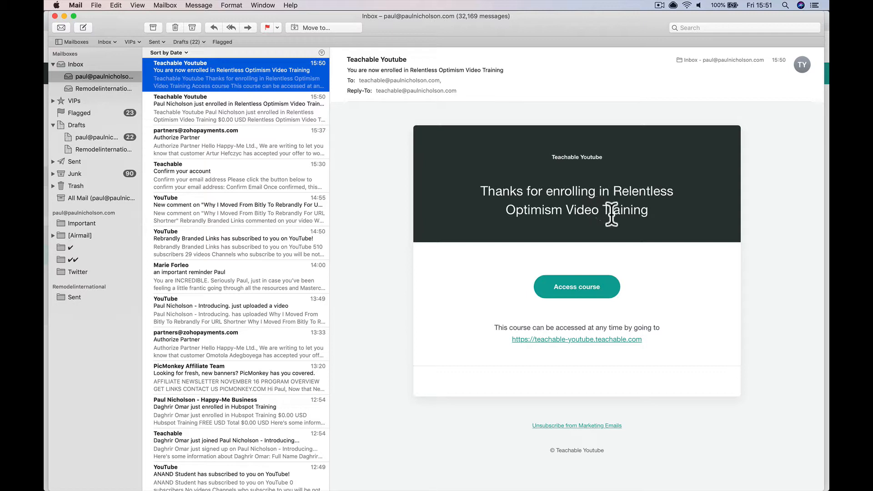
left_click(567, 293)
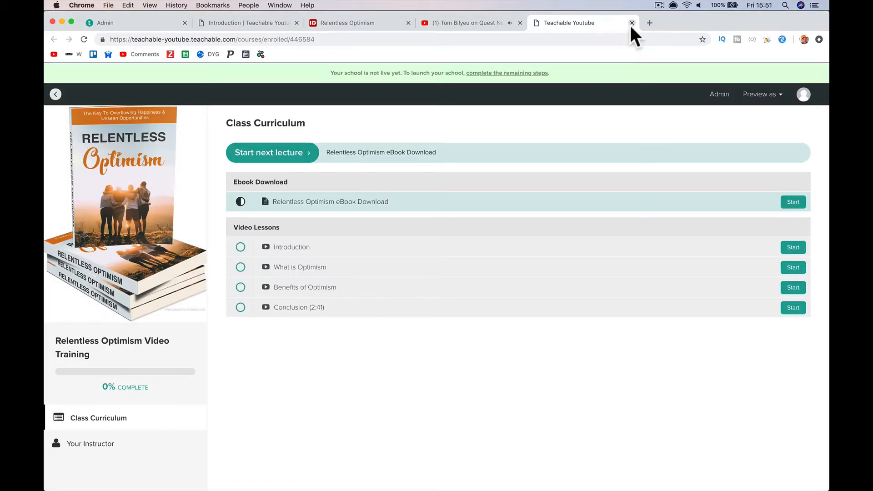
left_click(631, 23)
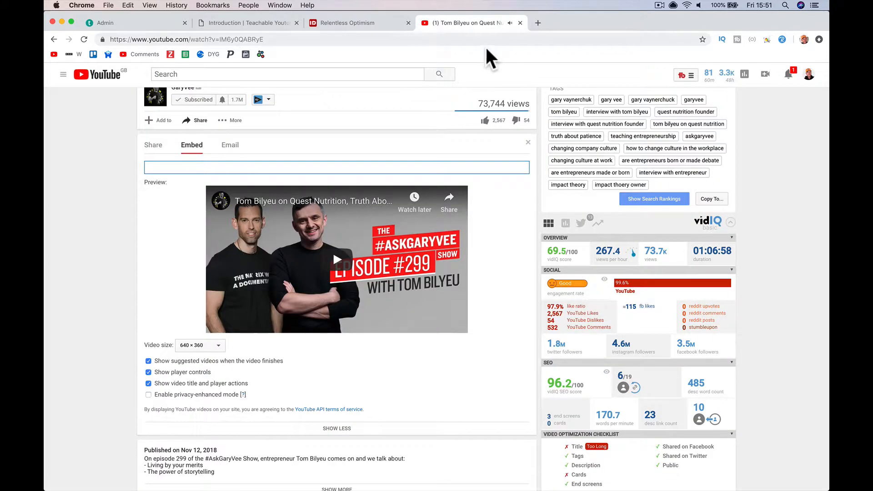
- Return to the course curriculum and preview it as a logged-out user
left_click(245, 23)
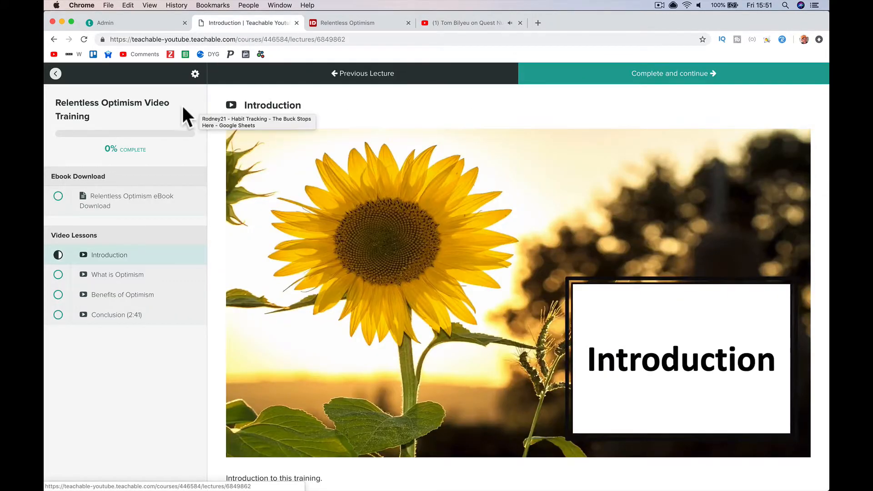
left_click(56, 73)
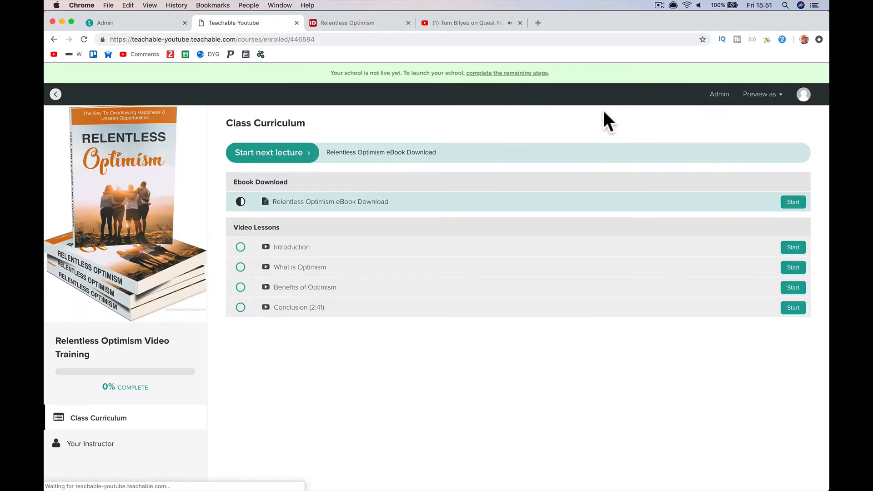
left_click(759, 101)
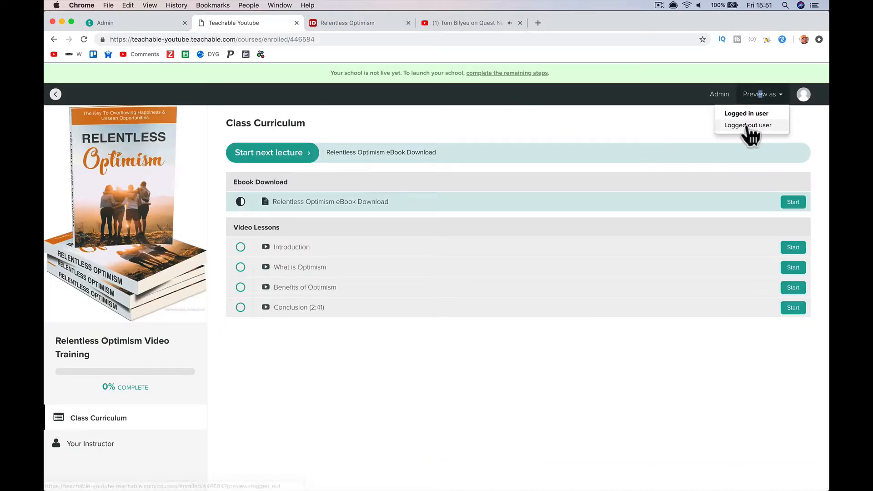
left_click(746, 126)
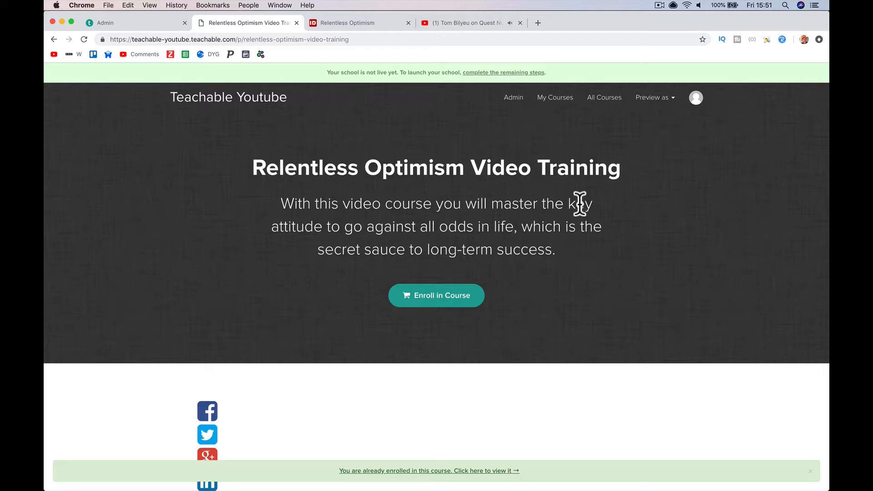
- Scroll through the logged-out sales page, then return to the course admin pages
scroll(362, 358, "down", 10)
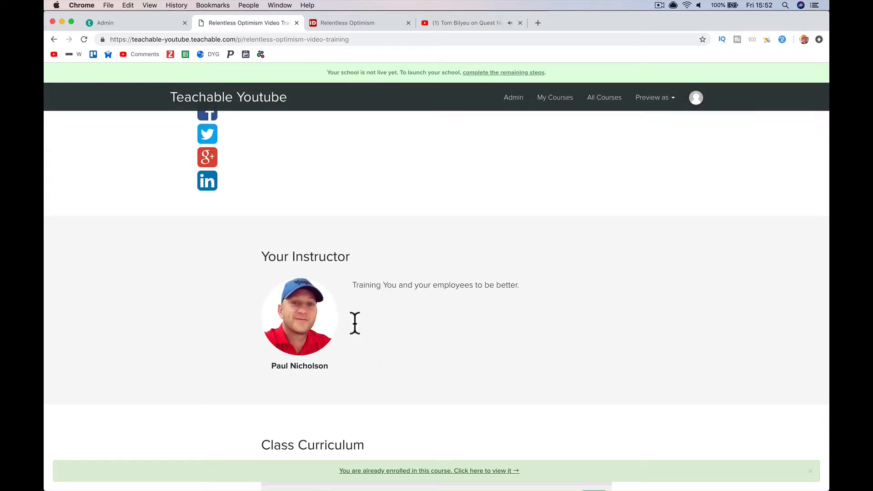
scroll(353, 324, "down", 6)
scroll(353, 327, "up", 12)
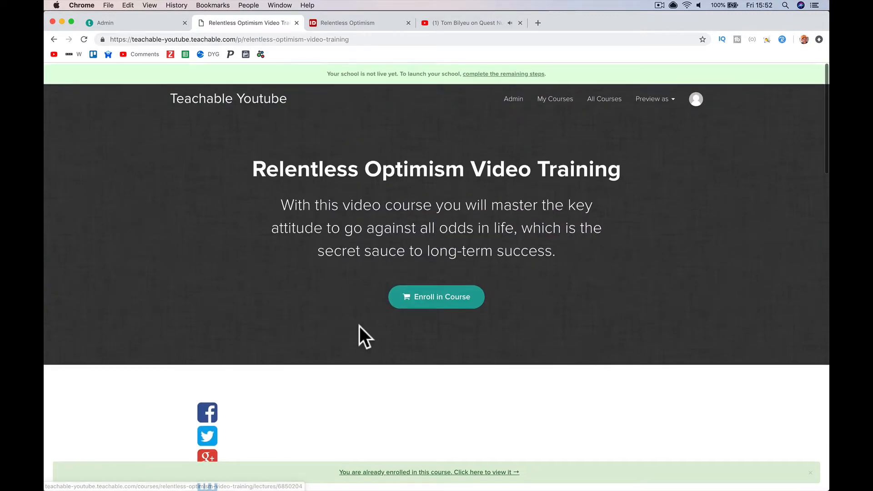
scroll(359, 326, "down", 7)
scroll(359, 343, "down", 4)
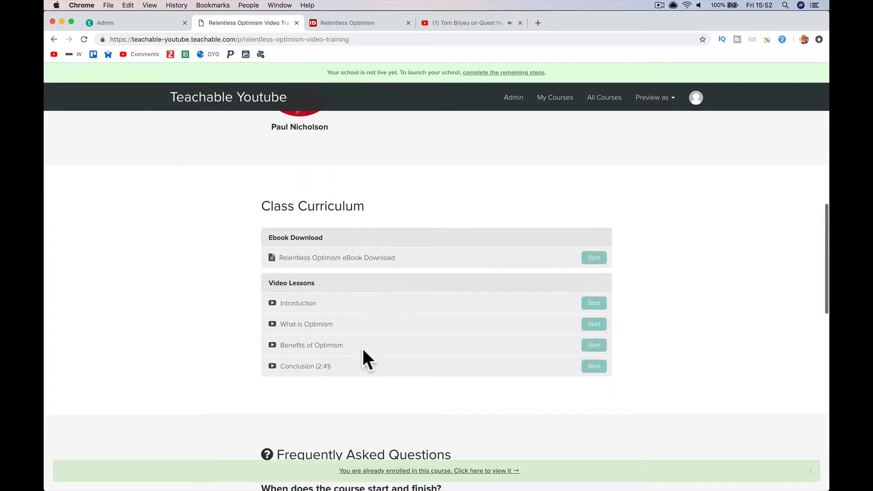
scroll(361, 348, "down", 1)
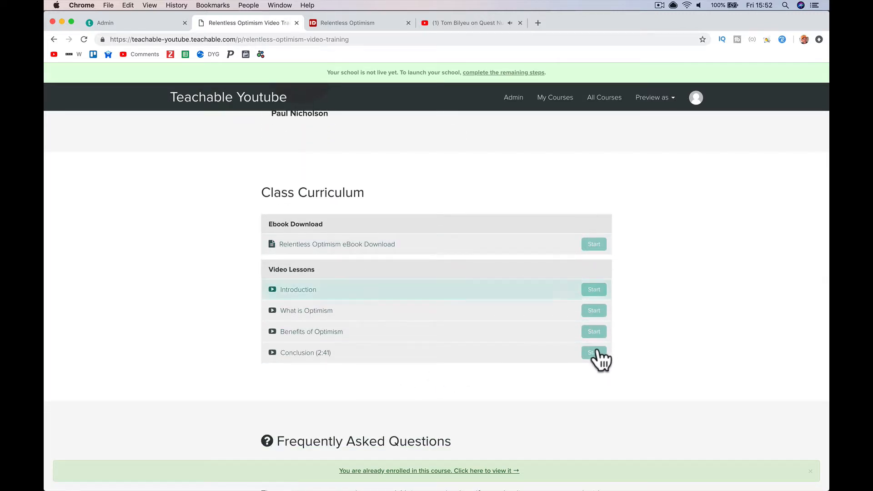
scroll(459, 297, "down", 2)
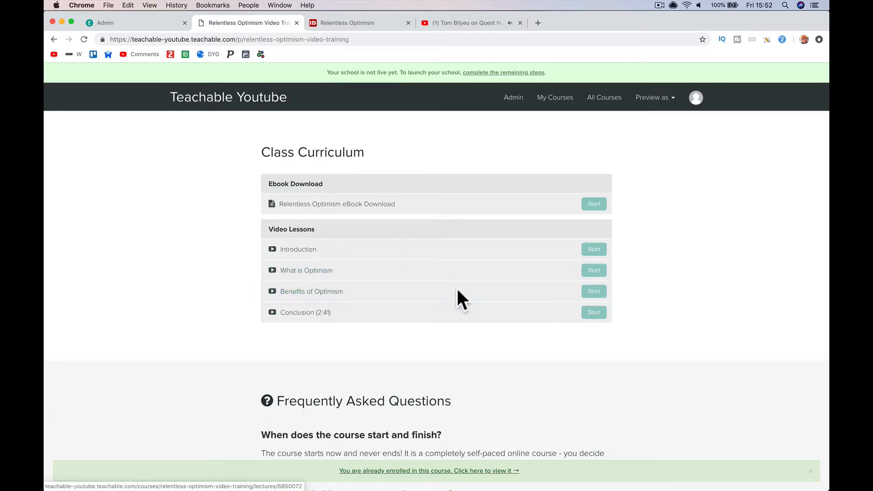
scroll(389, 376, "down", 15)
scroll(391, 368, "up", 5)
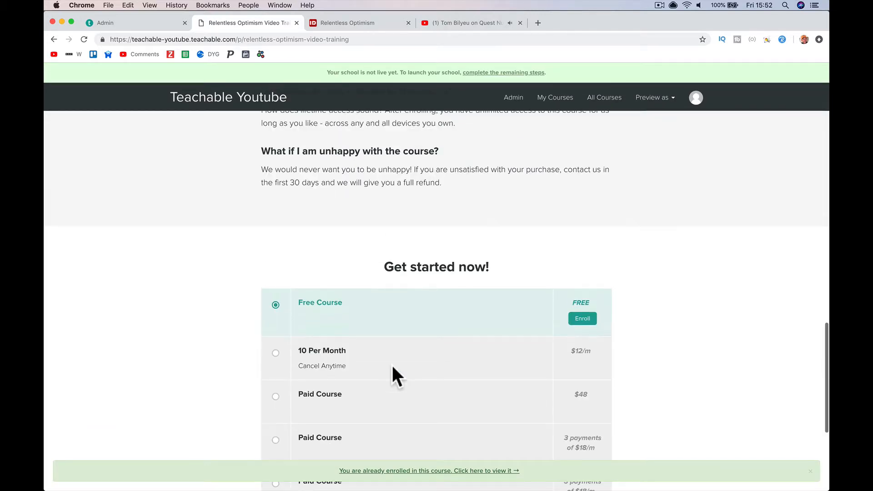
scroll(392, 371, "up", 5)
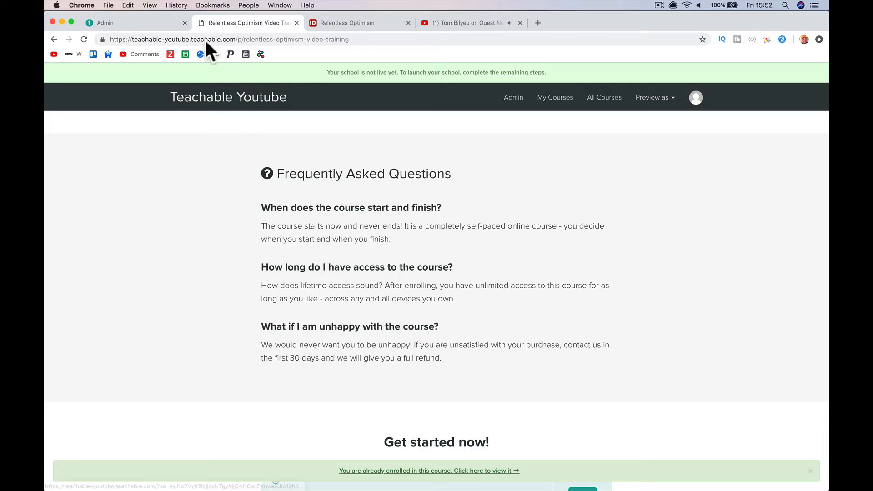
left_click(151, 23)
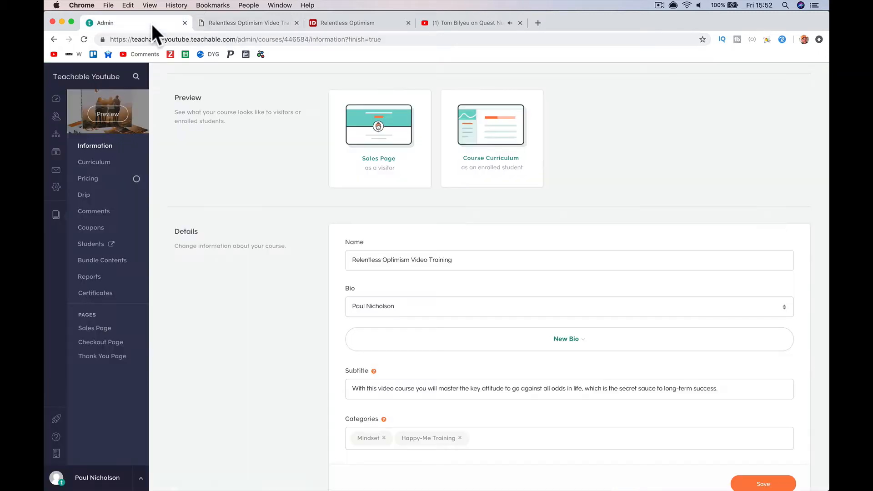
- Upload BG_alphabet.jpeg as the hero header background, save, and preview the sales page
left_click(90, 329)
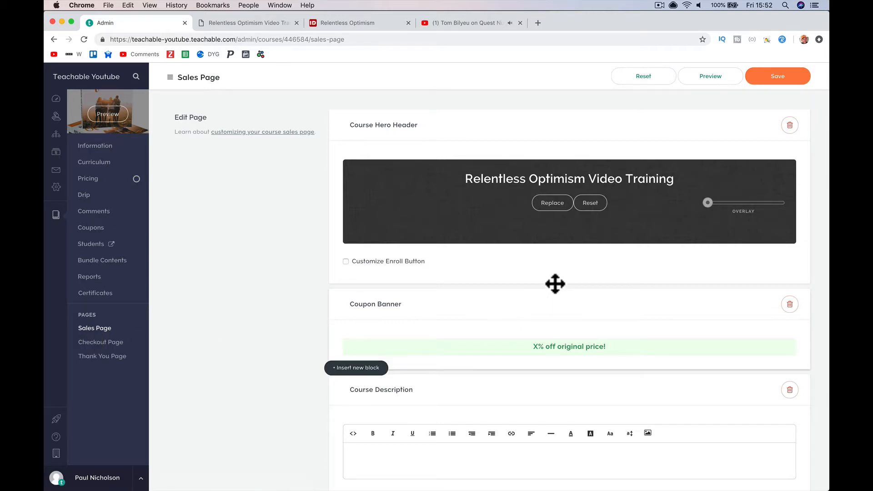
left_click(555, 203)
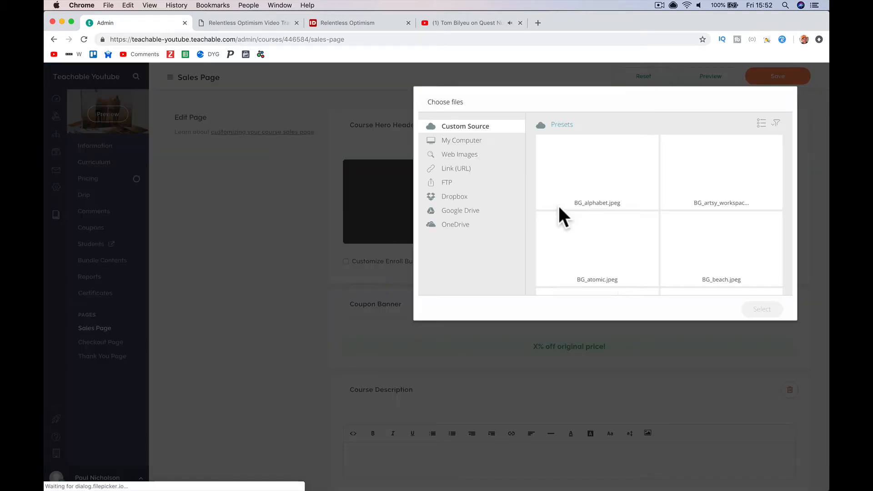
left_click(614, 182)
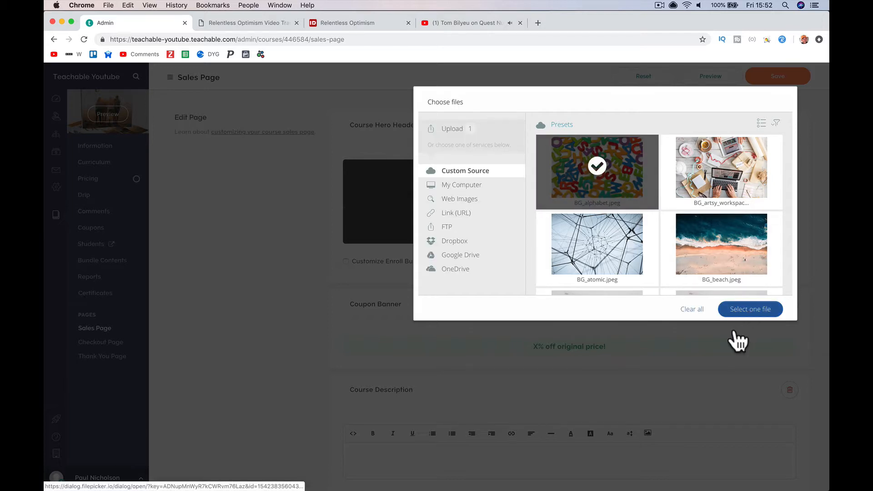
left_click(745, 313)
left_click(752, 312)
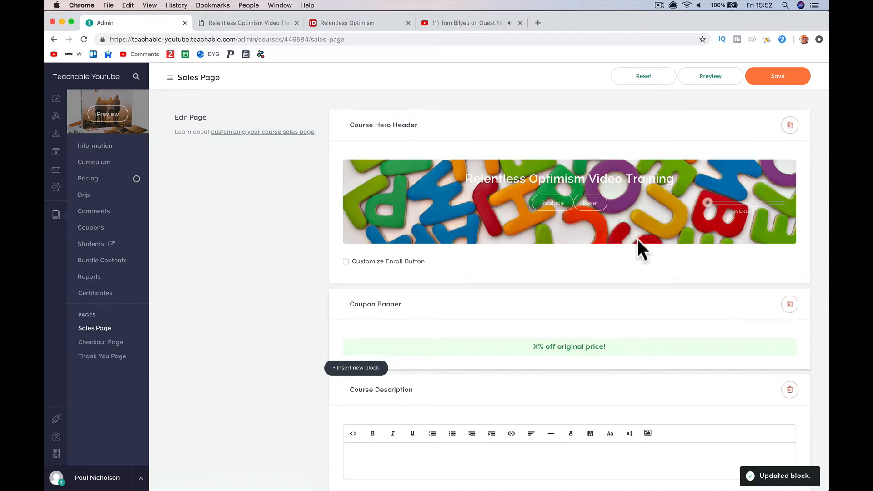
left_click(779, 76)
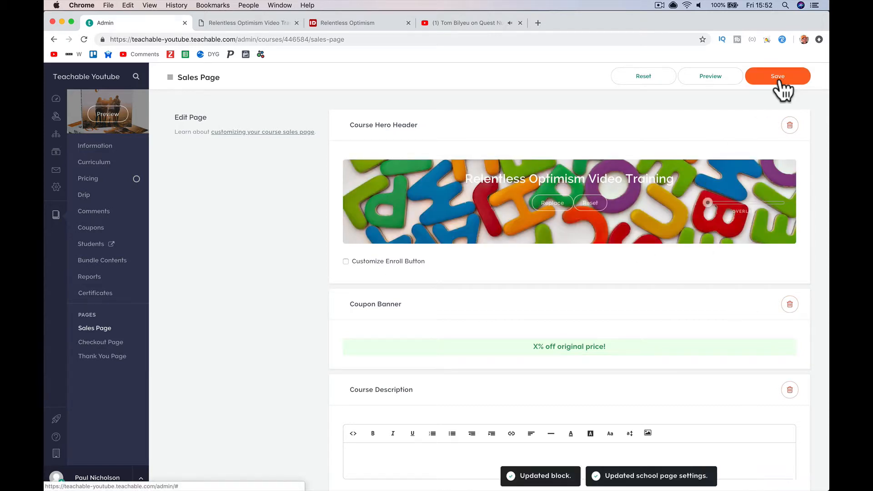
left_click(722, 82)
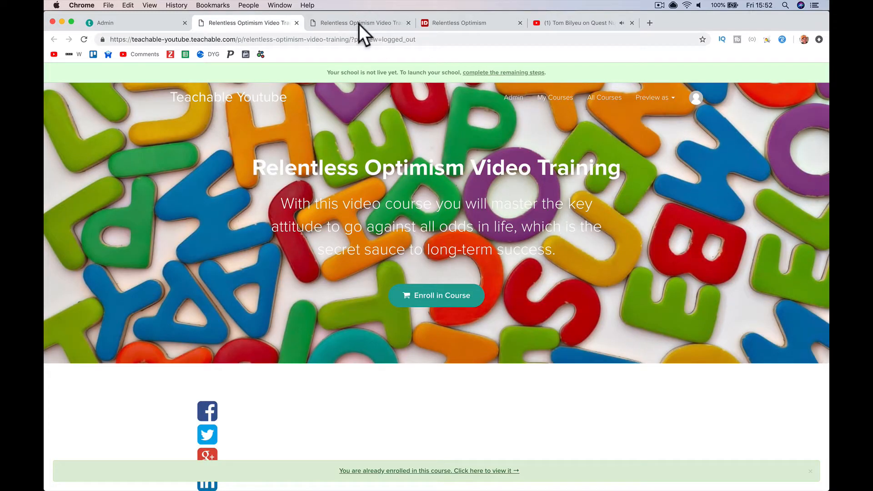
- In the third tab, load the other school's site and open its Teachable Full Training page
key("ctrl+Tab")
left_click(354, 39)
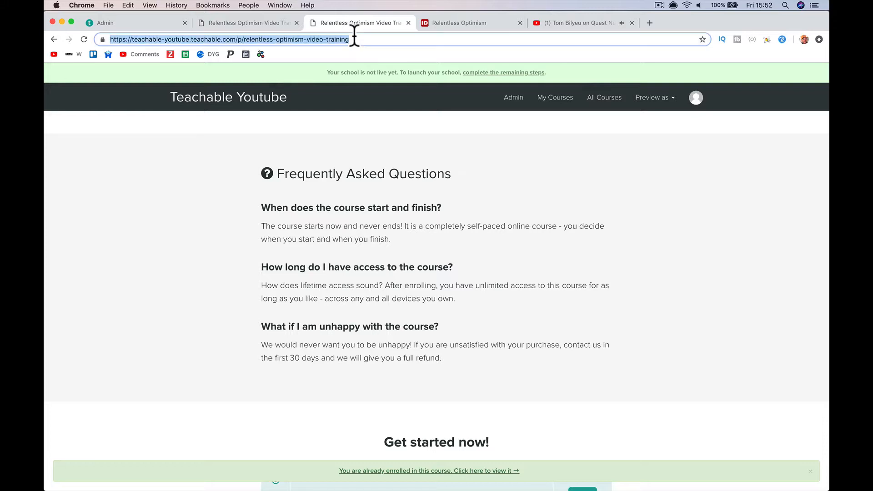
type("paulnicholson.teachable.com")
key("Return")
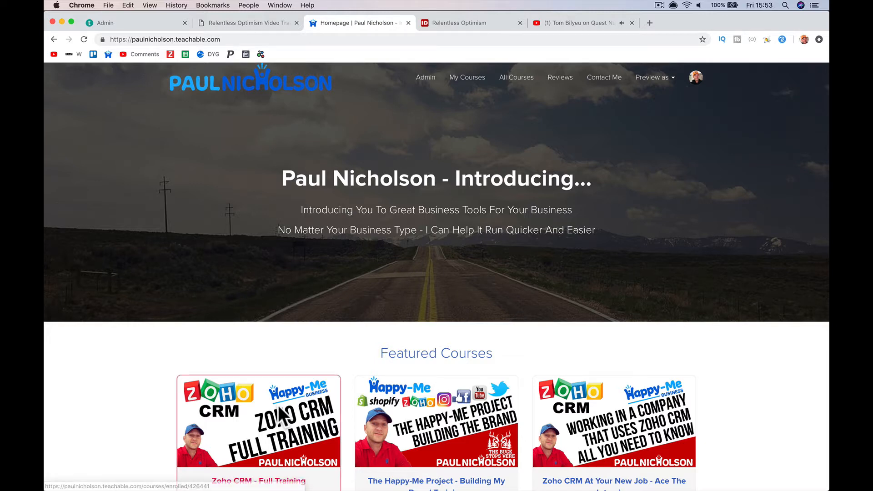
scroll(280, 415, "down", 15)
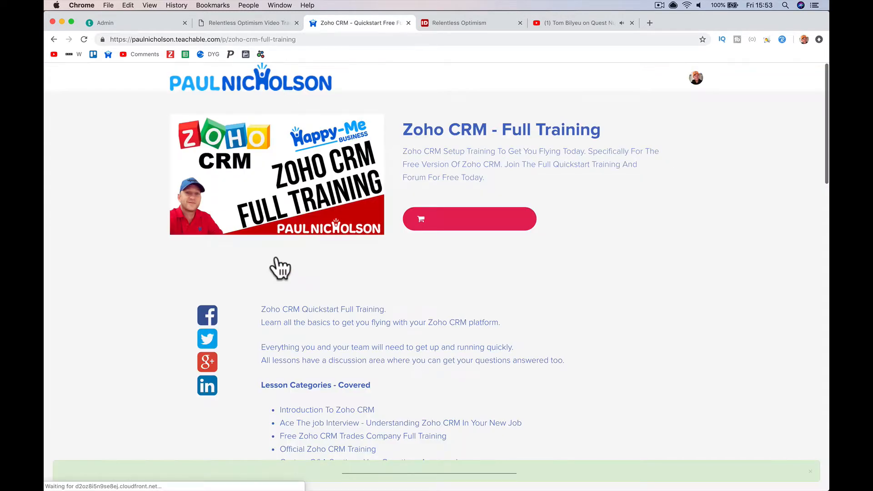
left_click(259, 80)
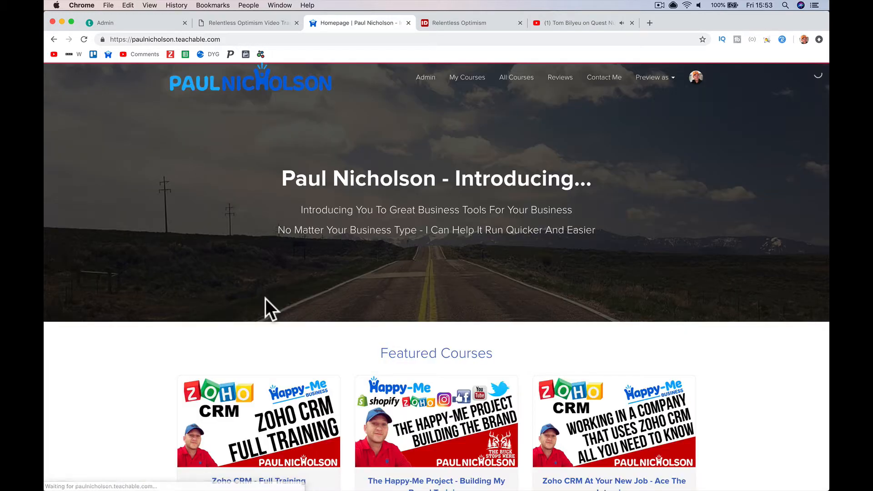
scroll(264, 296, "down", 15)
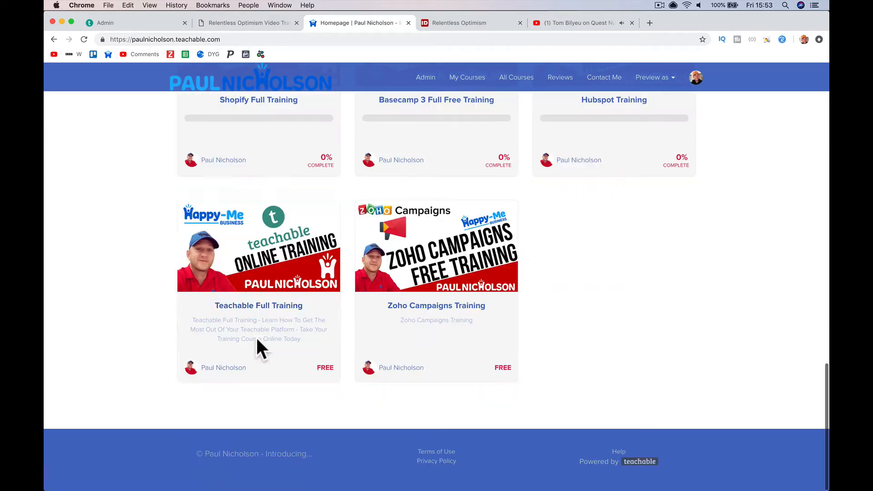
left_click(256, 341)
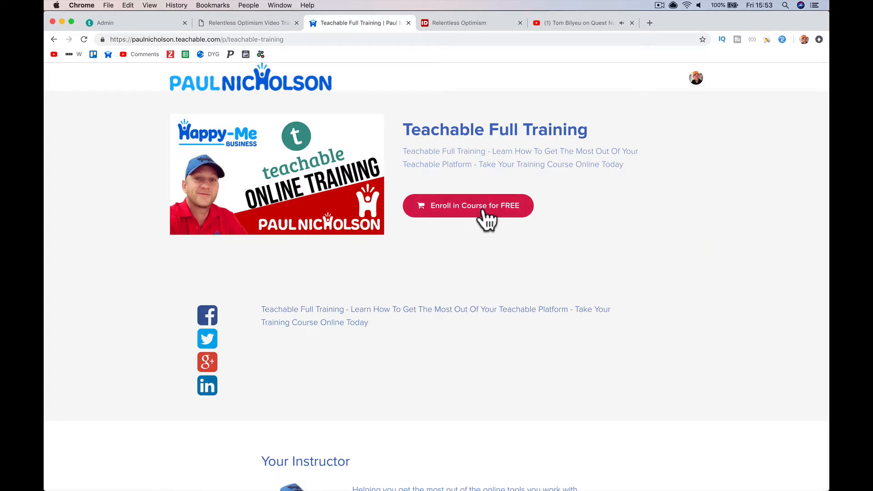
left_click(230, 23)
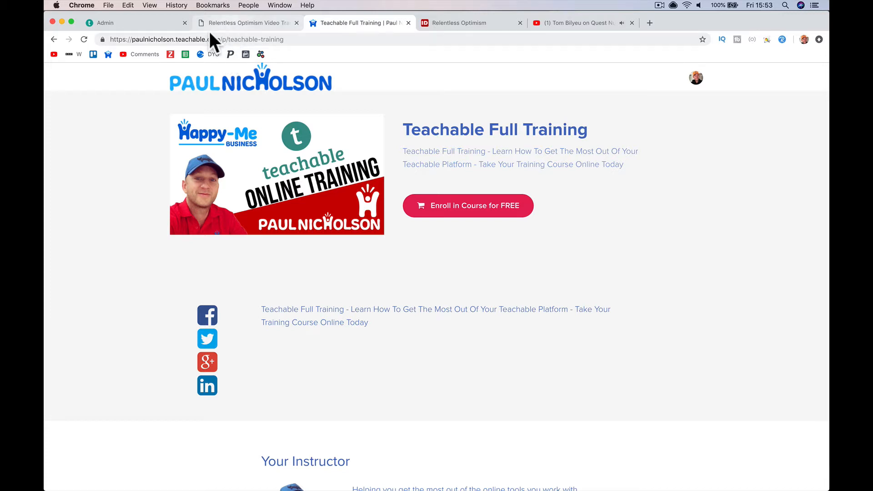
- Reset the hero header's background image, save the sales page, and preview it as a visitor
left_click(141, 23)
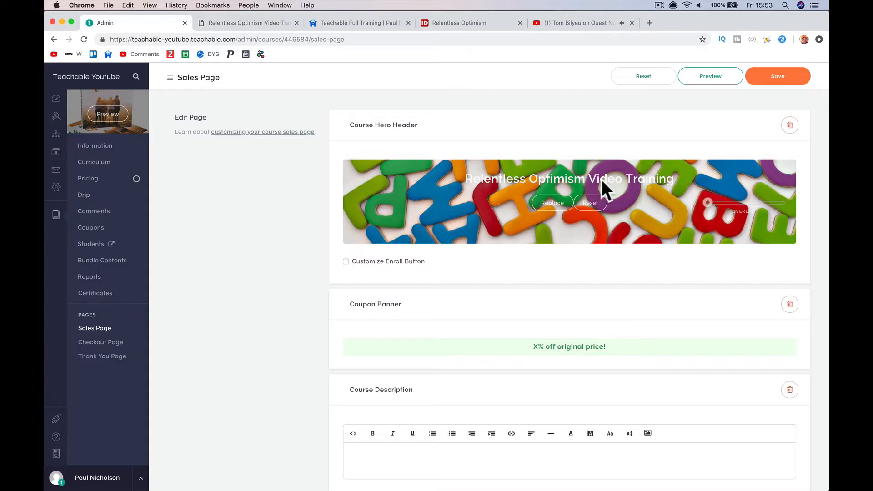
left_click(592, 203)
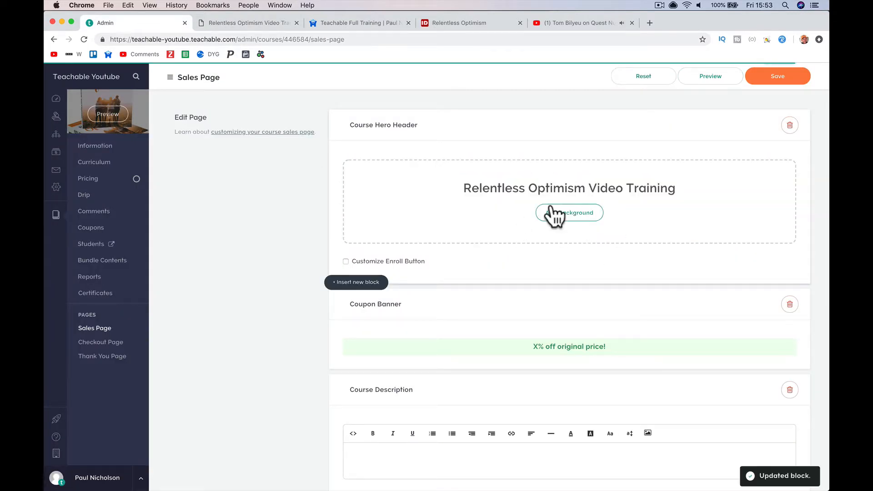
left_click(776, 73)
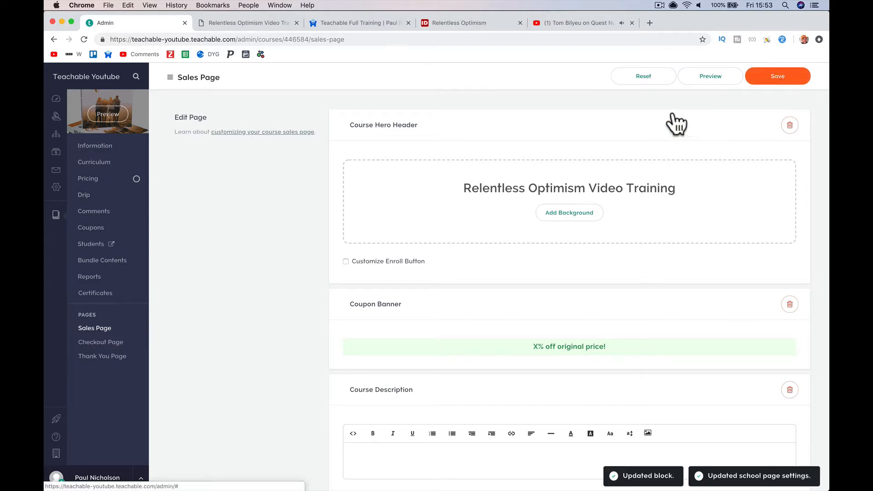
left_click(700, 78)
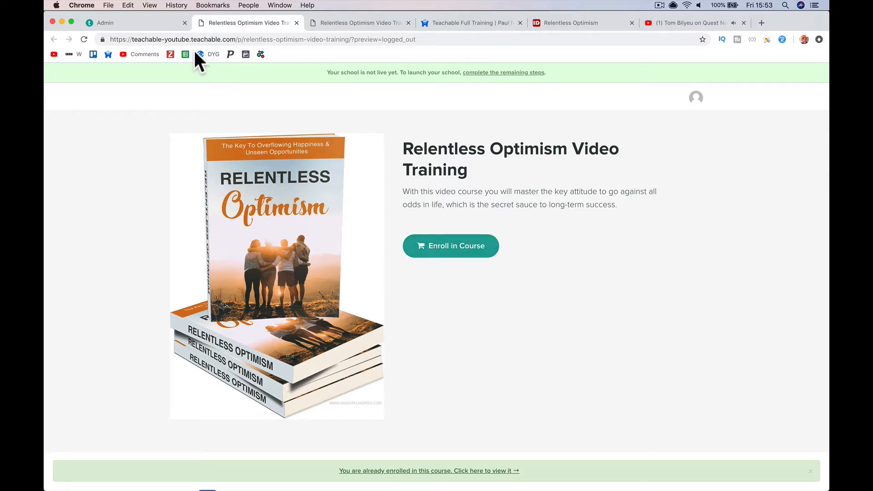
- Try the enrollment option on the public course preview, scroll it, then go back to the editor
left_click(481, 259)
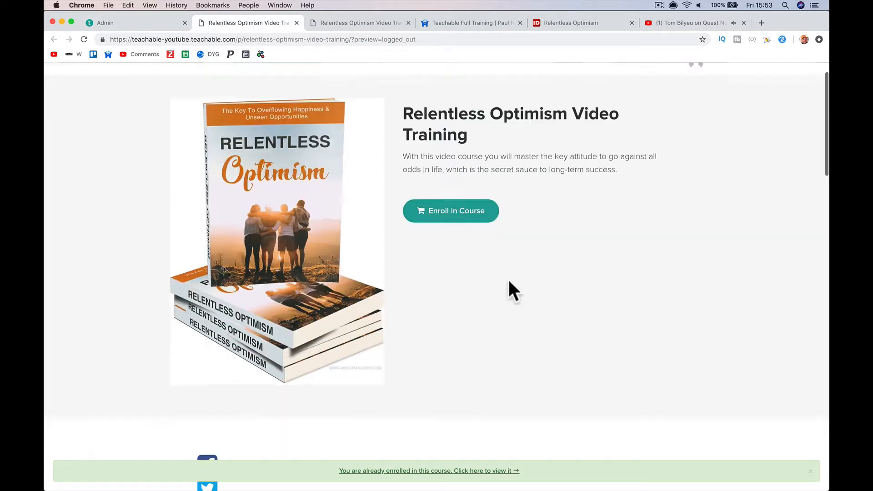
scroll(458, 278, "up", 15)
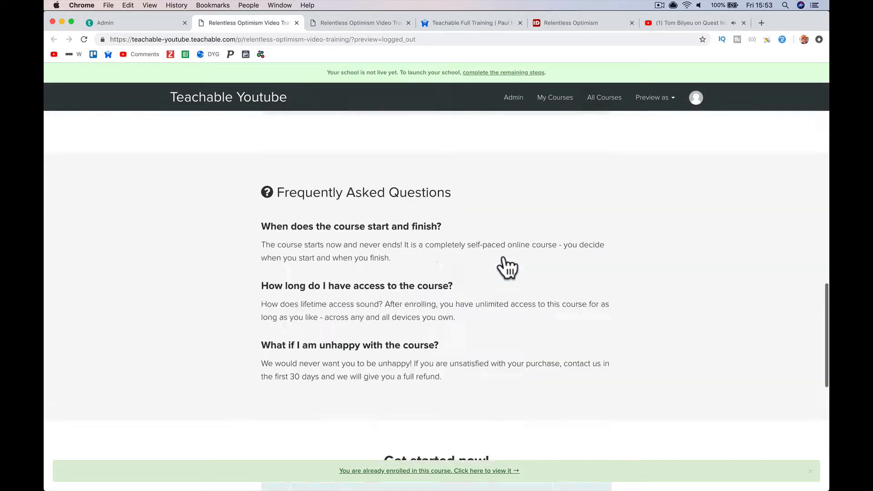
scroll(457, 214, "down", 1)
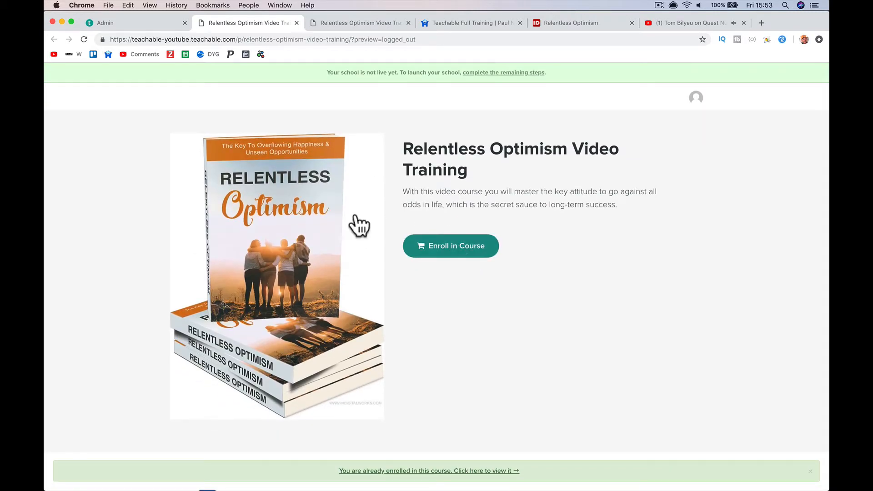
left_click(137, 22)
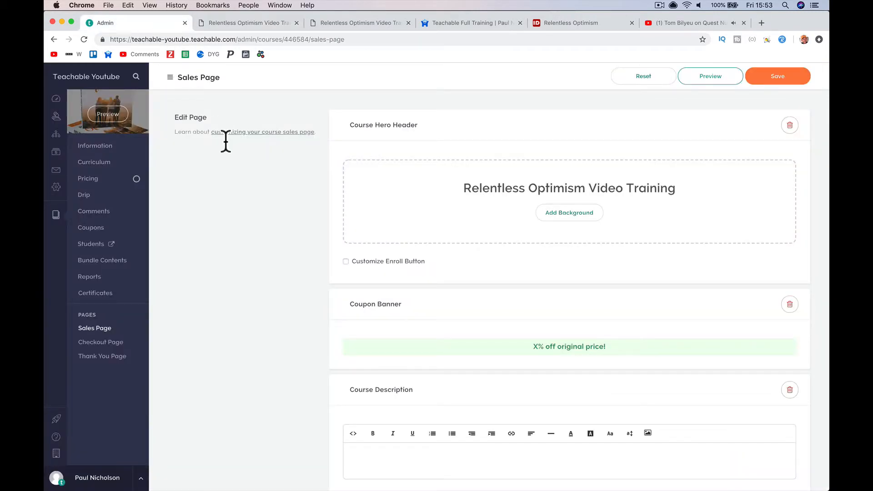
- Enable a custom enroll button labelled 'Join Our Training Today!', save the page, and preview it
left_click(345, 262)
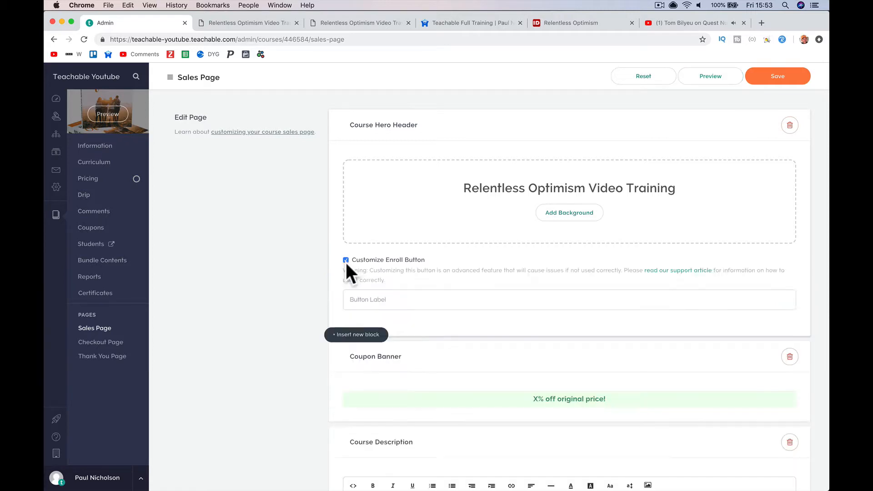
left_click(265, 26)
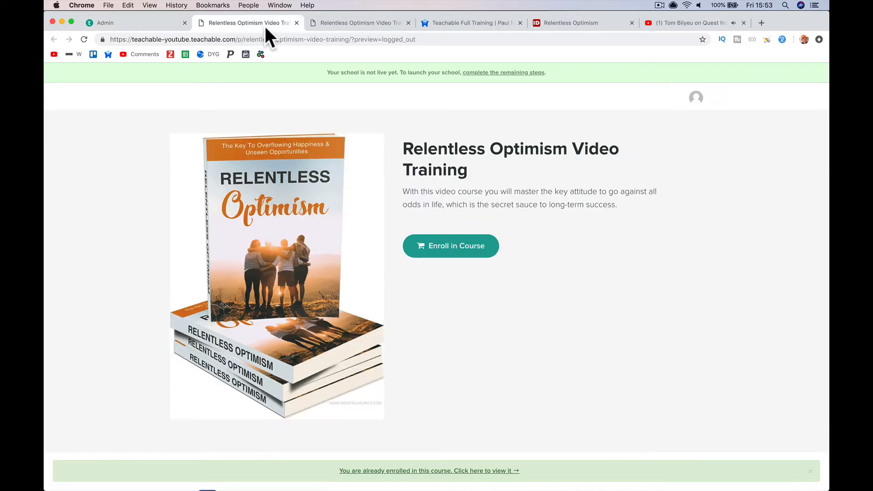
left_click(110, 19)
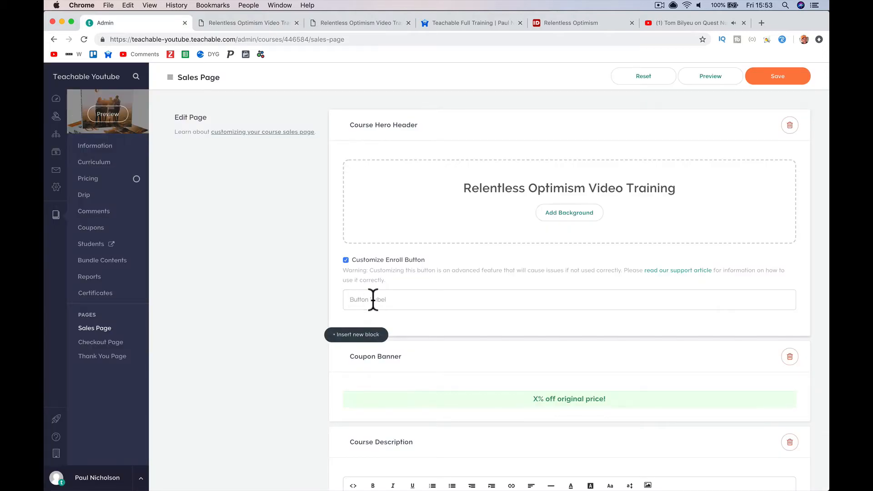
left_click(373, 299)
type("Join Our Training Today!")
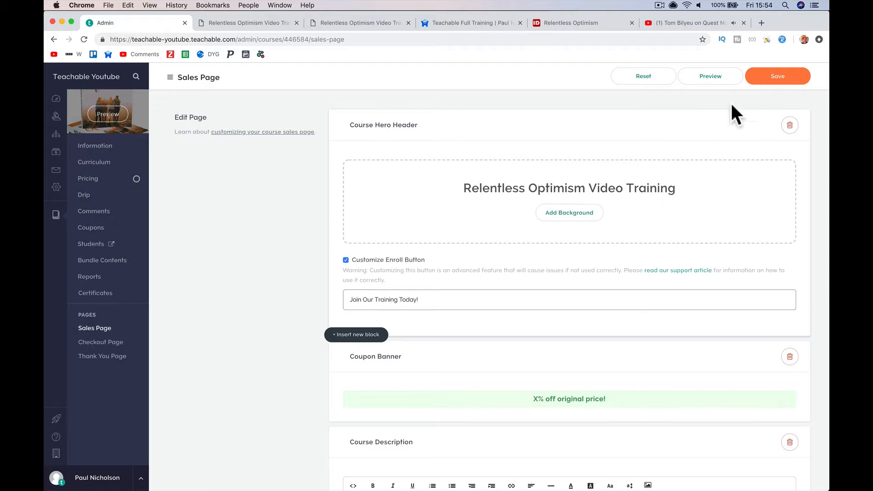
left_click(764, 76)
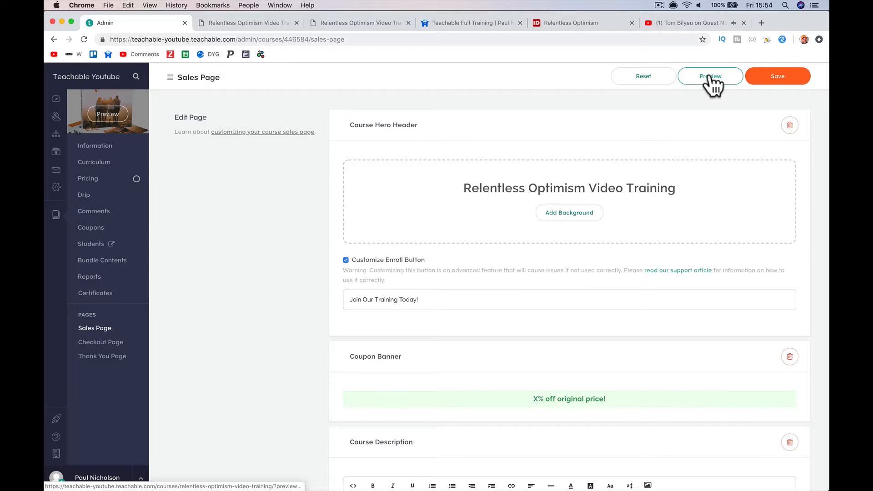
left_click(778, 83)
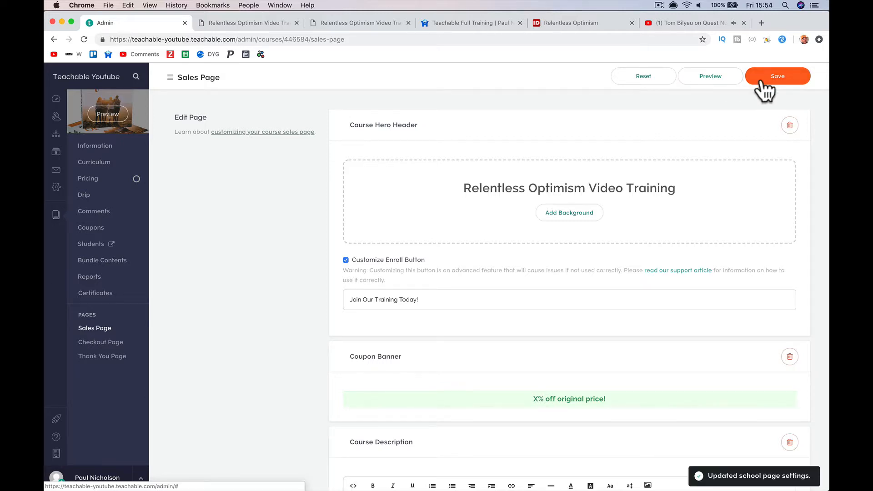
left_click(711, 79)
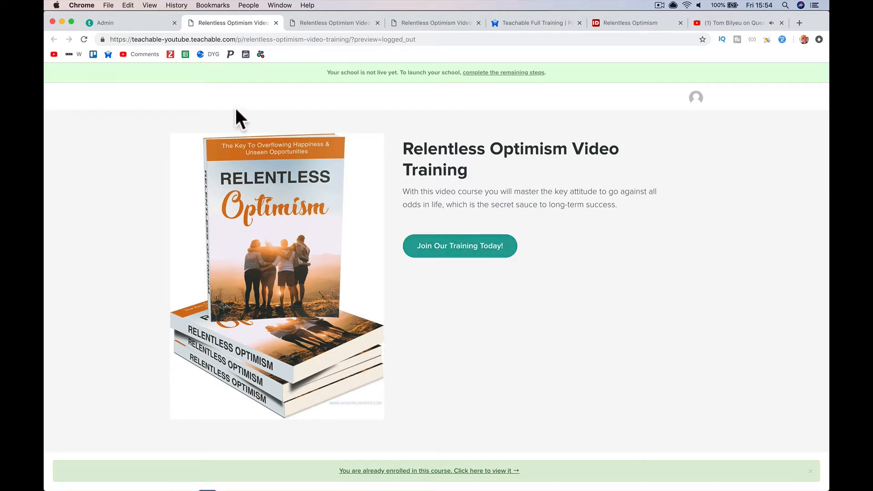
- Select the Relentless Optimism description and bullet lists on the idplr product page
left_click(149, 22)
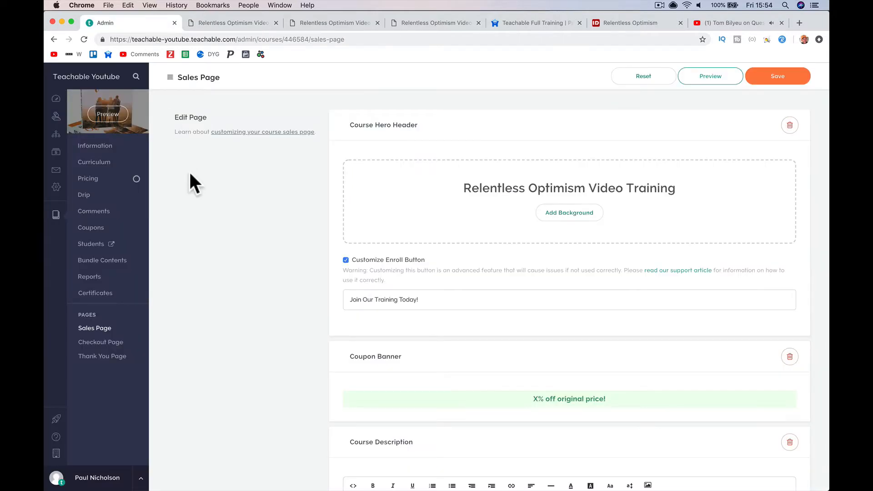
scroll(279, 344, "down", 6)
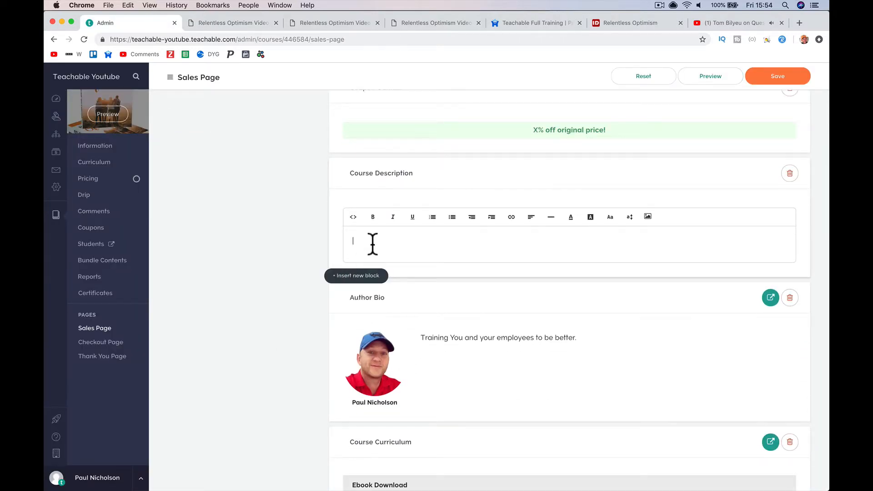
left_click(621, 21)
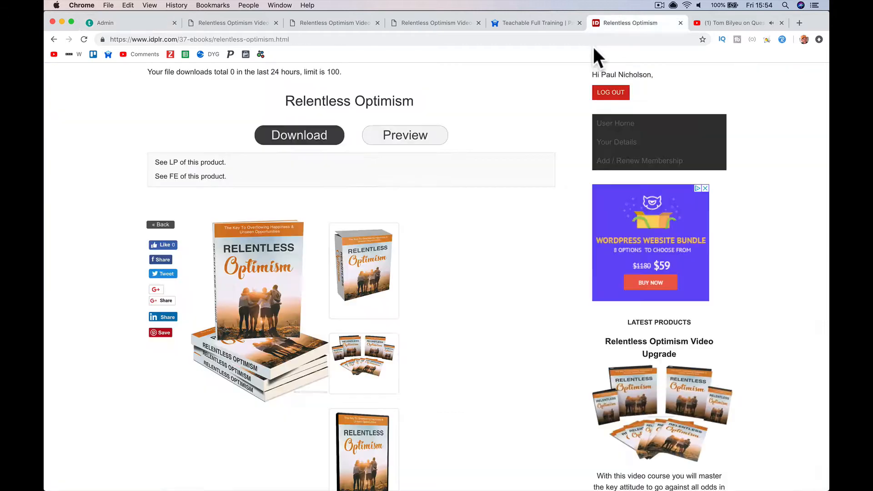
scroll(544, 228, "down", 4)
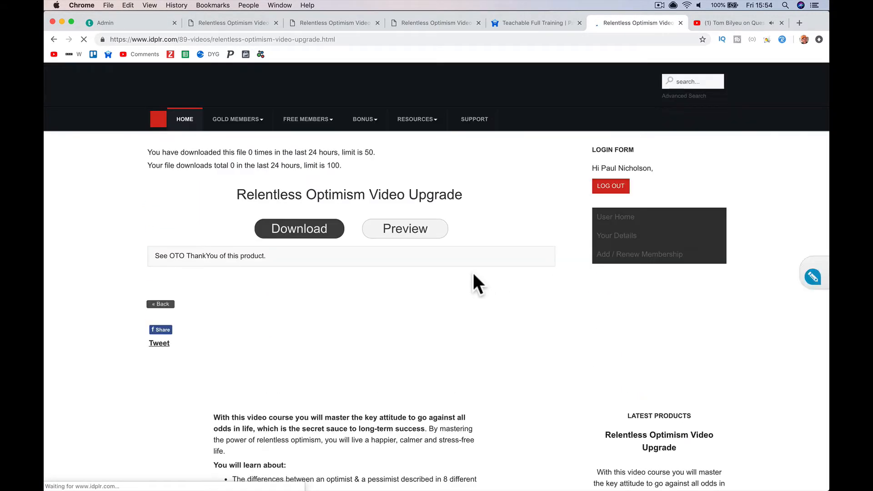
scroll(472, 271, "down", 10)
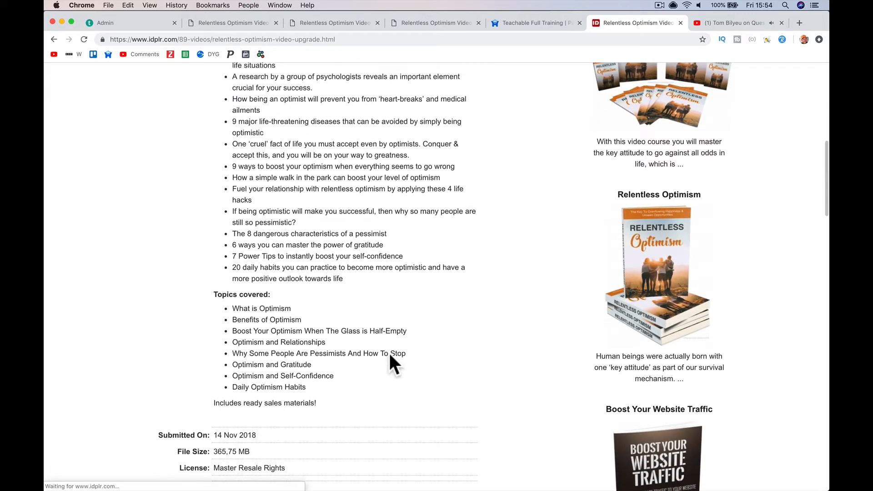
left_click_drag(327, 362, 215, 106)
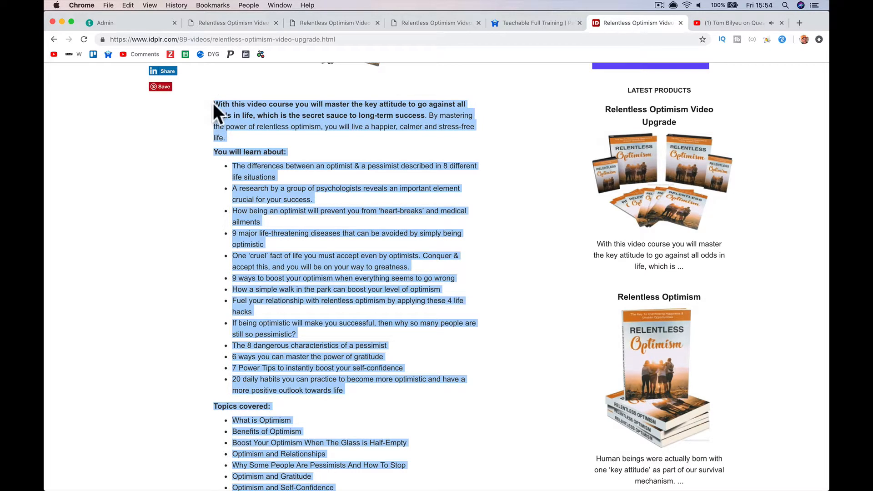
- Paste the copied text into the empty Course Description block, save, and preview the page
left_click(140, 23)
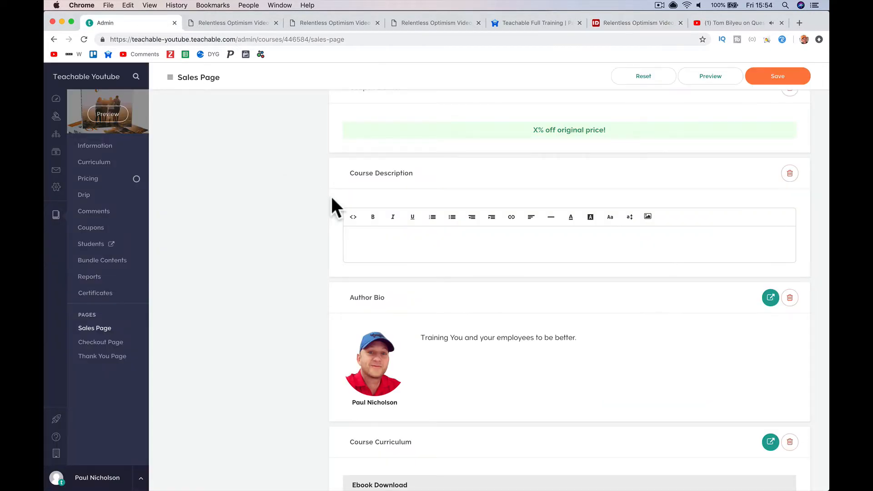
left_click(387, 245)
key("super+v")
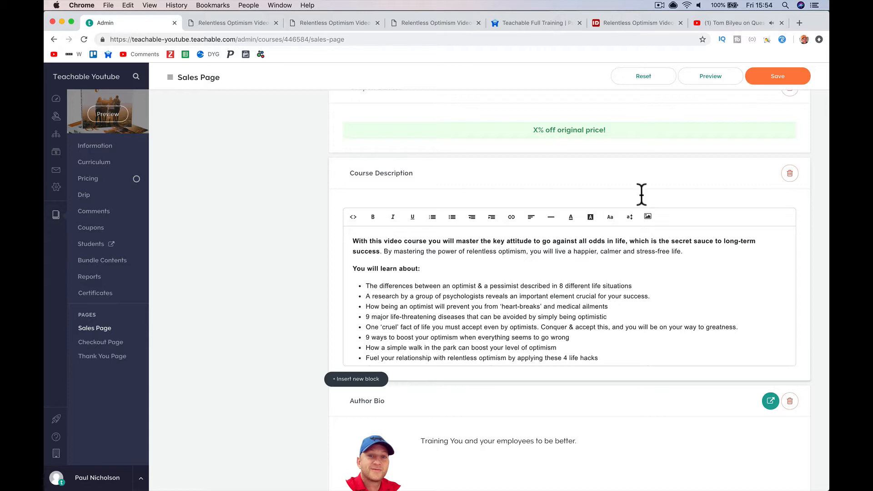
left_click(778, 77)
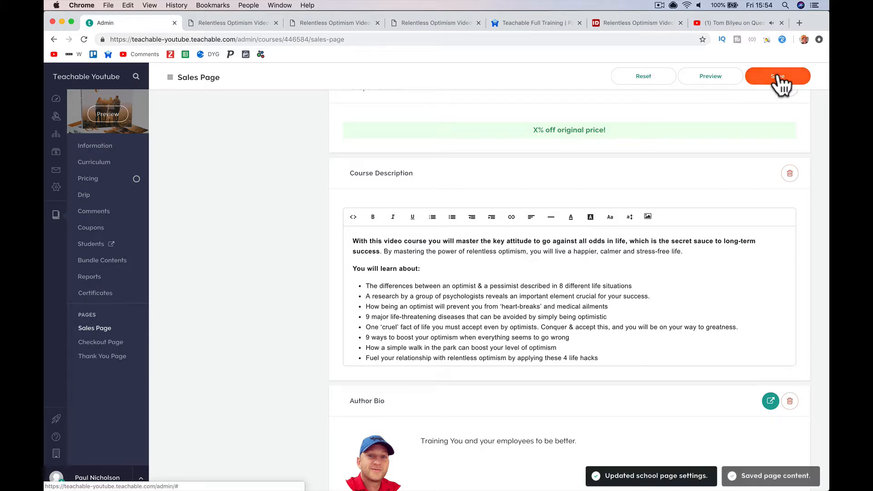
left_click(698, 76)
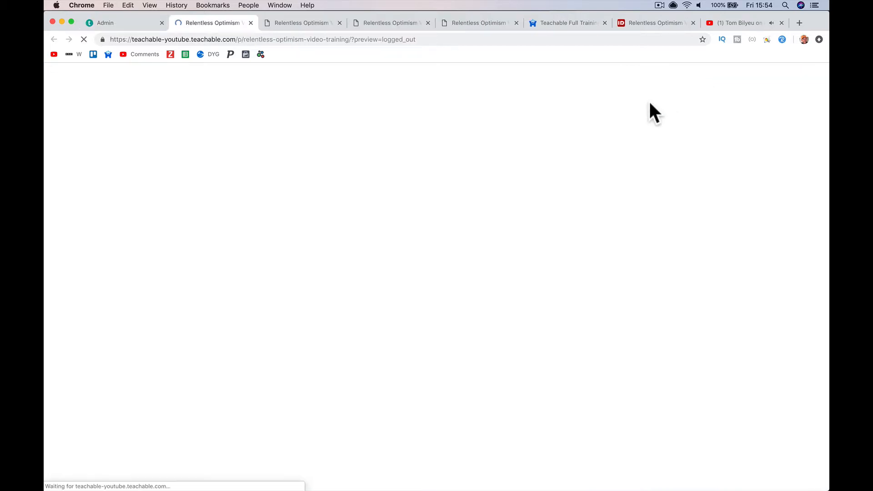
scroll(352, 291, "down", 10)
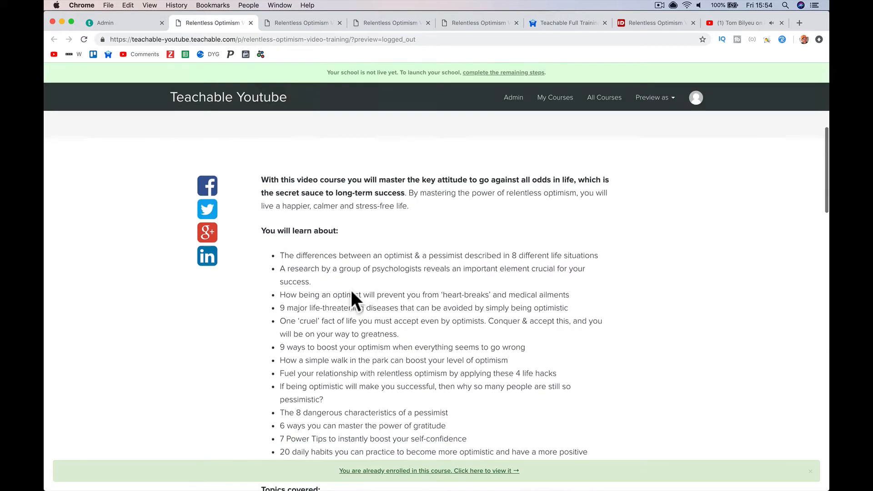
scroll(354, 274, "down", 2)
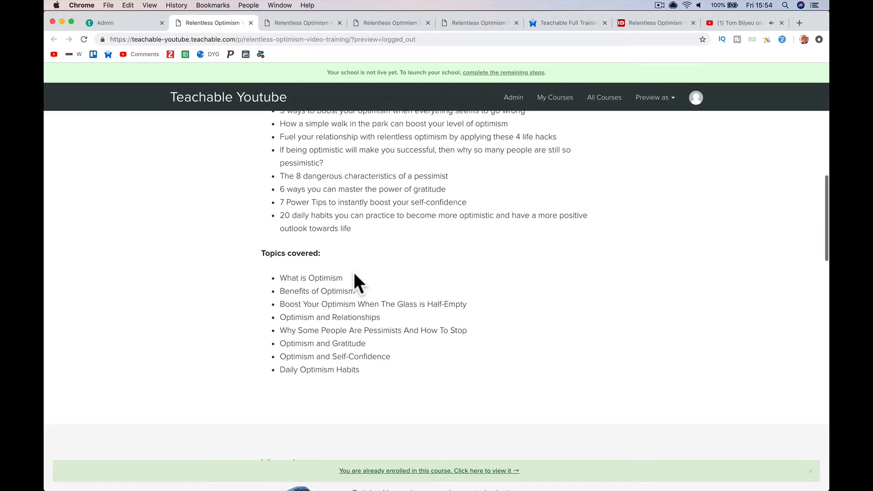
left_click(312, 23)
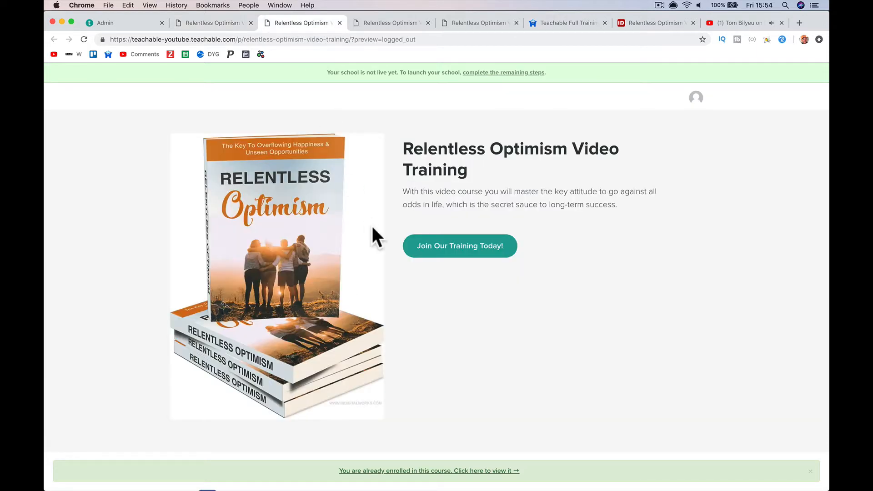
scroll(370, 230, "down", 10)
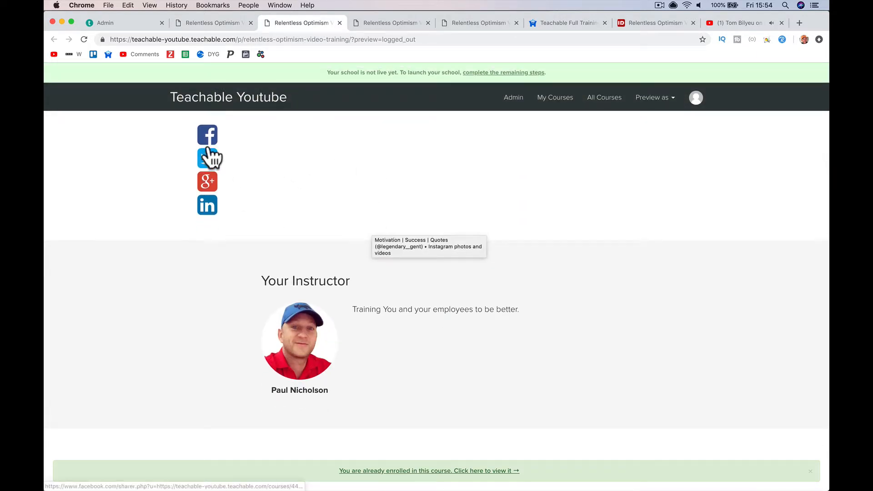
left_click(215, 24)
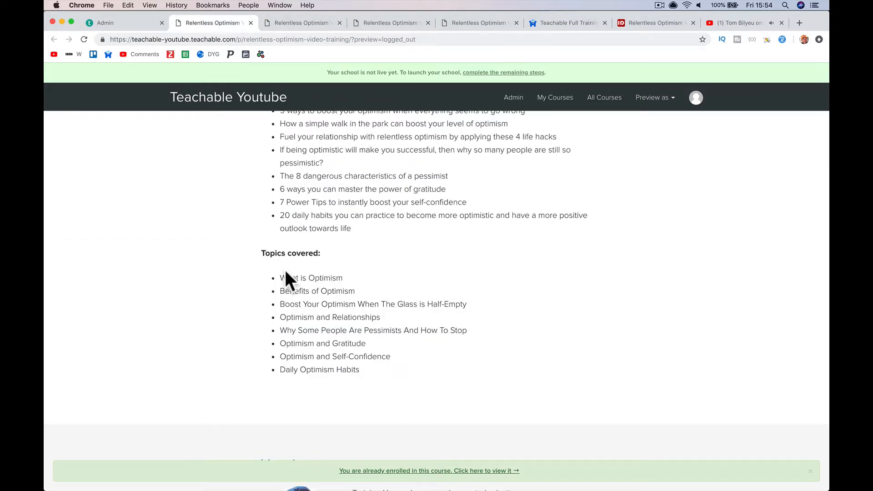
scroll(285, 269, "up", 8)
scroll(285, 270, "down", 2)
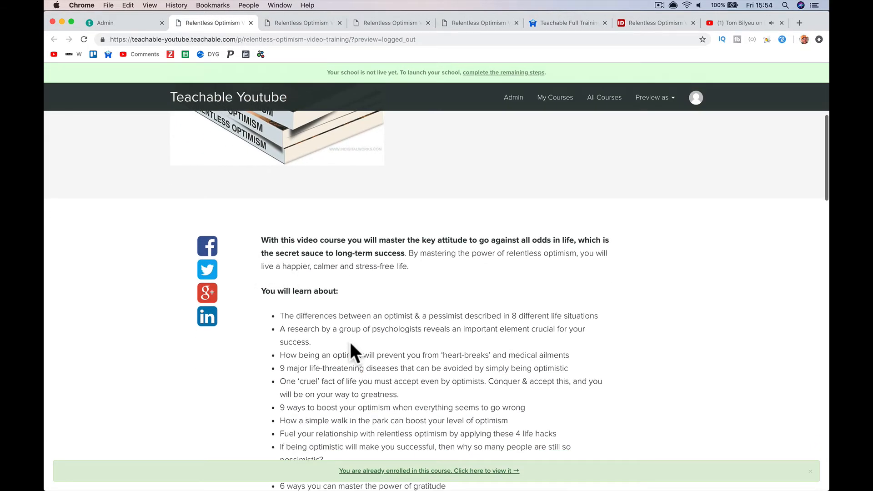
scroll(352, 352, "down", 5)
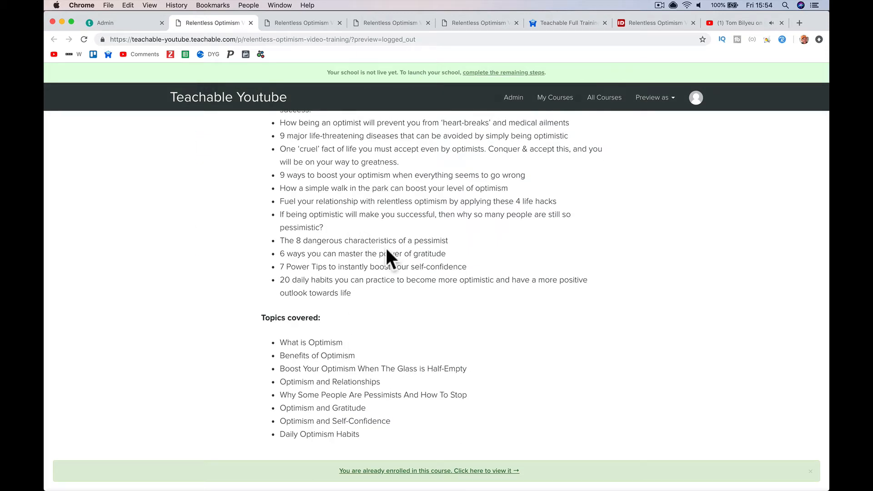
scroll(374, 259, "down", 1)
scroll(384, 304, "down", 9)
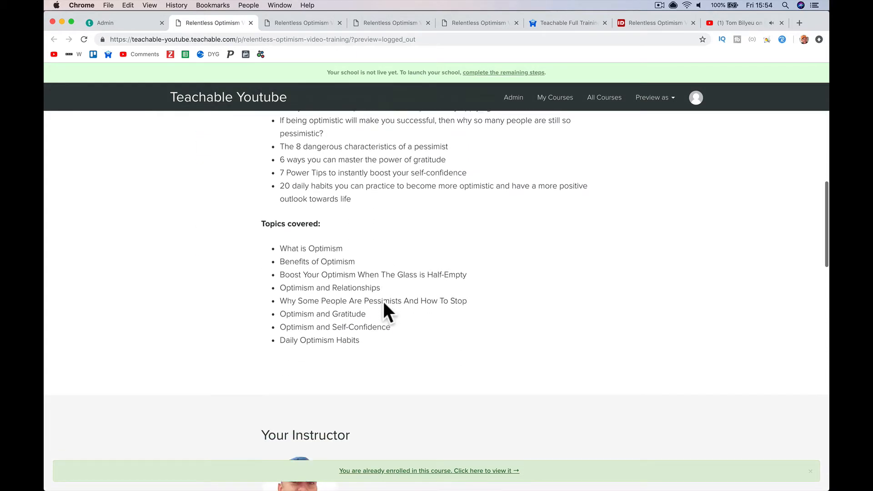
scroll(384, 304, "down", 3)
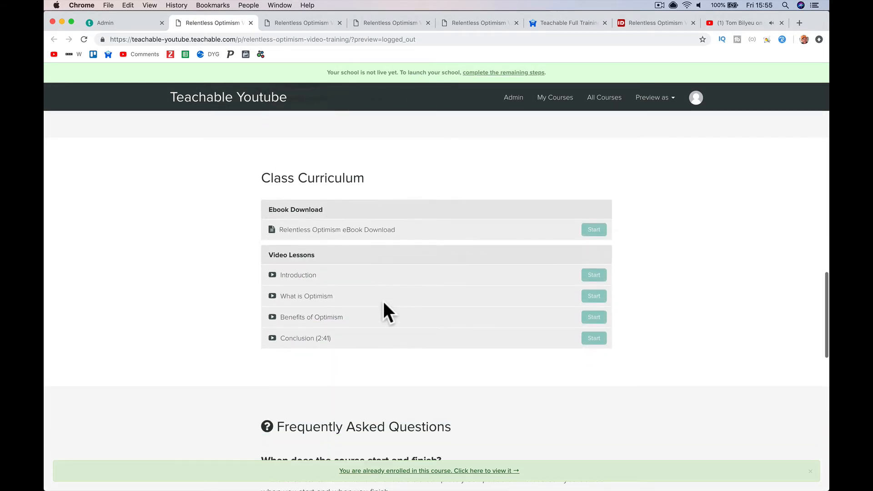
scroll(395, 345, "down", 2)
scroll(395, 336, "down", 3)
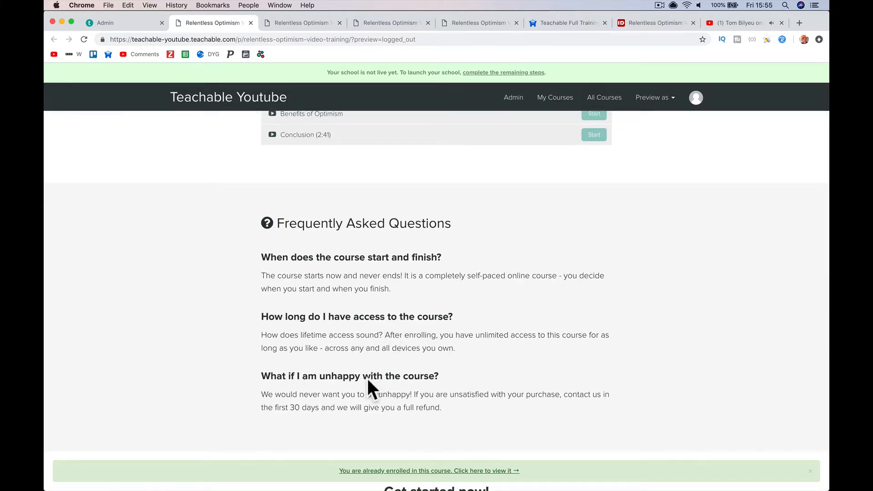
- Delete the Author Bio block from the sales page and confirm the deletion
left_click(129, 26)
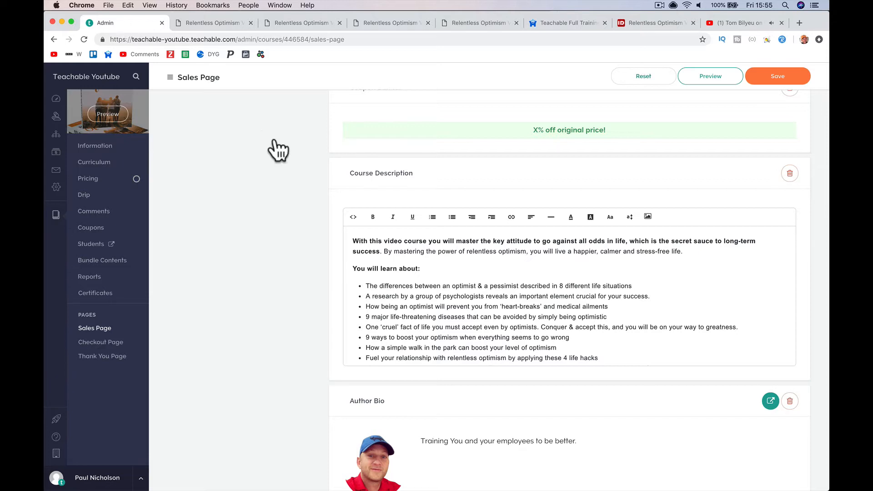
scroll(354, 218, "down", 10)
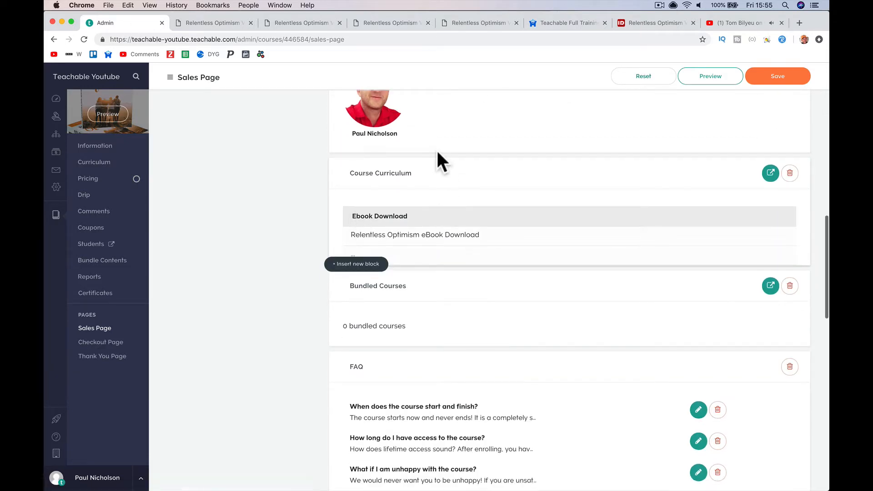
scroll(435, 149, "up", 4)
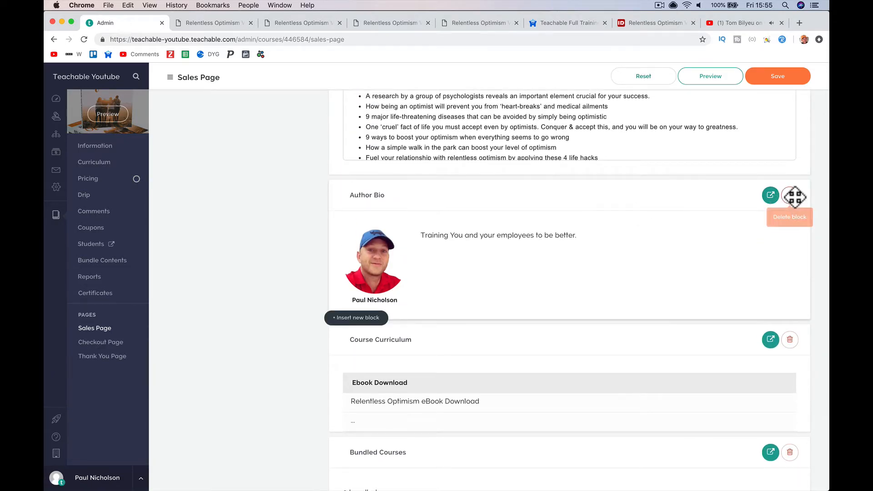
left_click(790, 195)
left_click(494, 299)
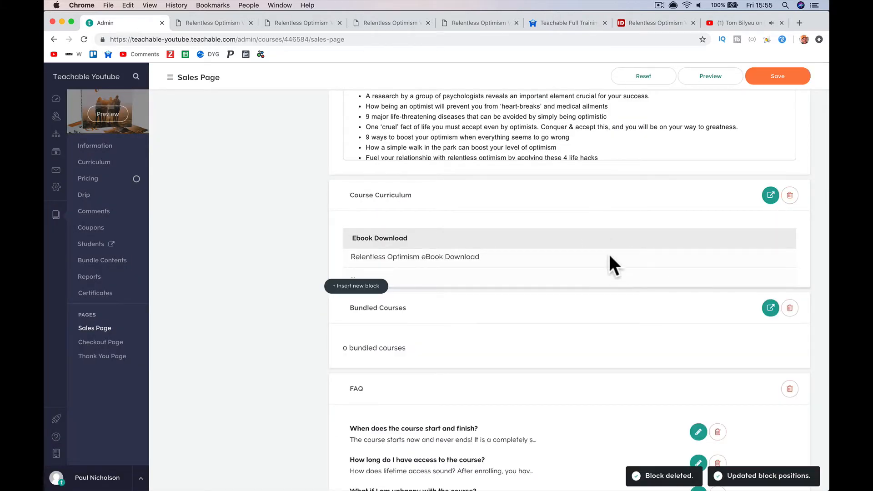
- Look over the FAQ question and new-block options without changes, then save and preview the page
scroll(642, 261, "down", 3)
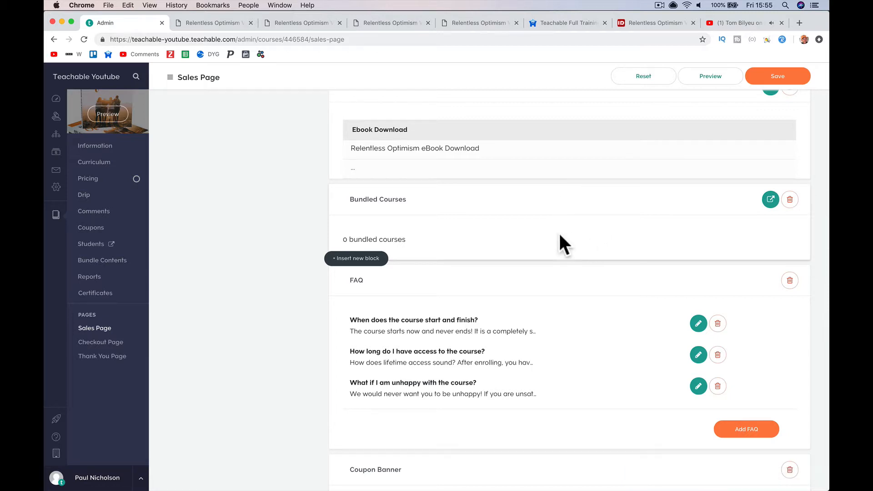
scroll(458, 225, "down", 3)
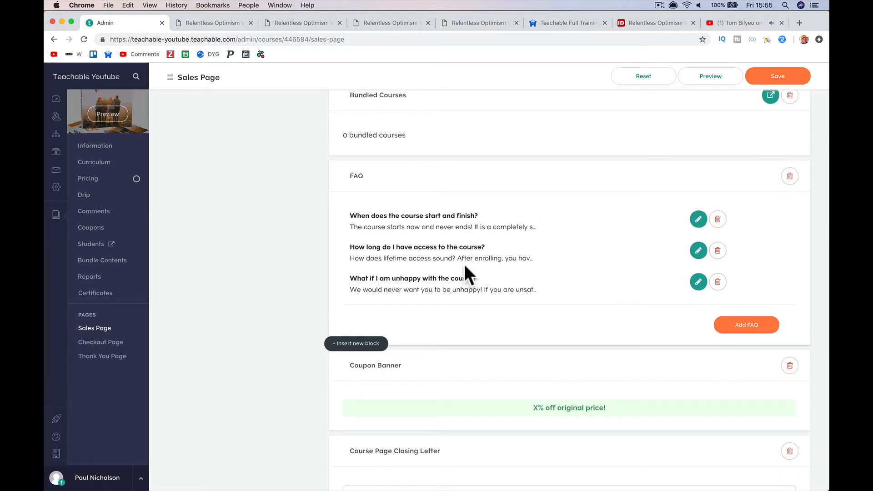
left_click(699, 220)
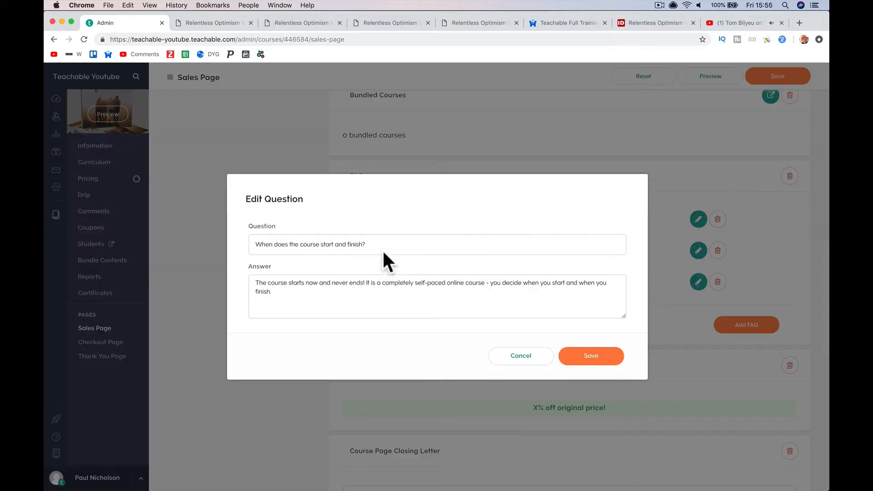
left_click(518, 355)
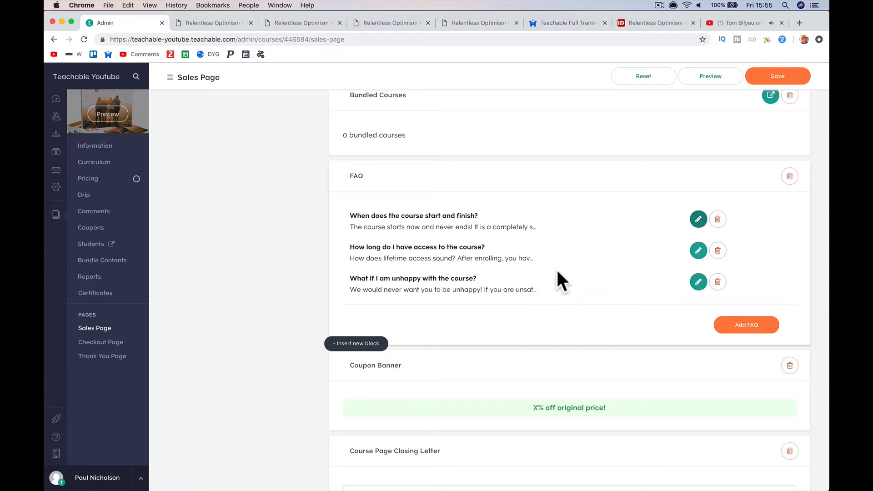
scroll(584, 300, "down", 6)
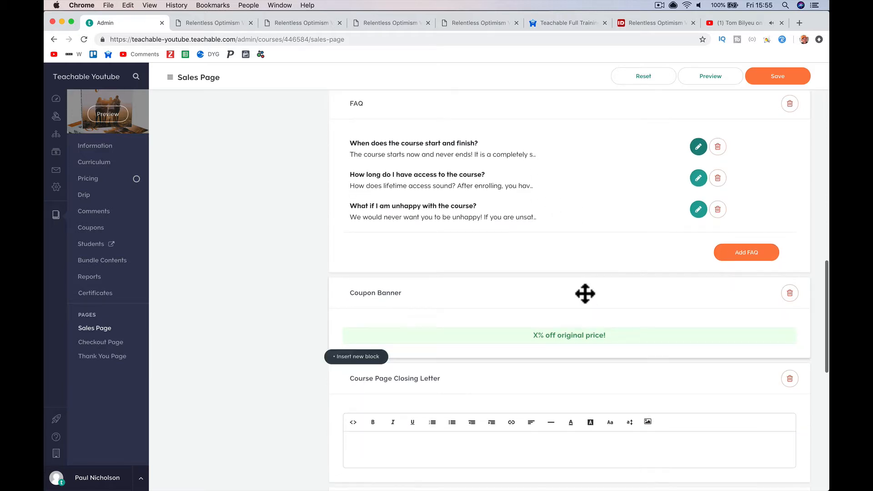
scroll(586, 301, "down", 1)
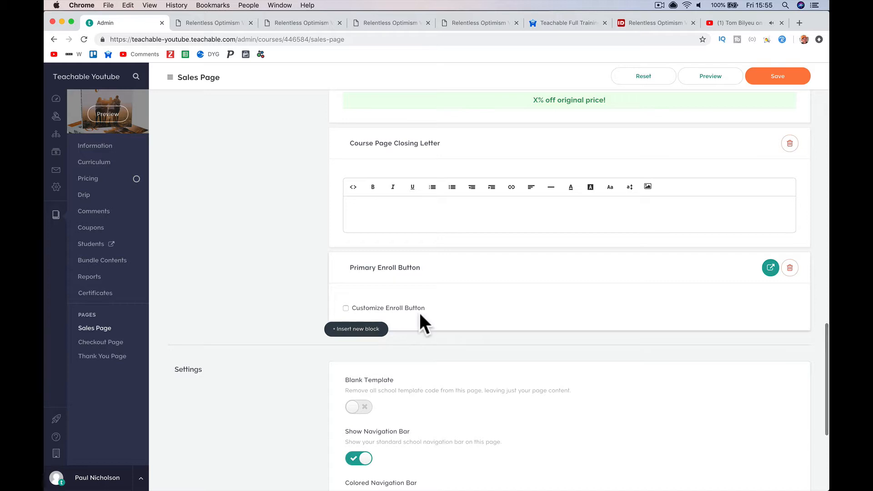
scroll(460, 276, "up", 7)
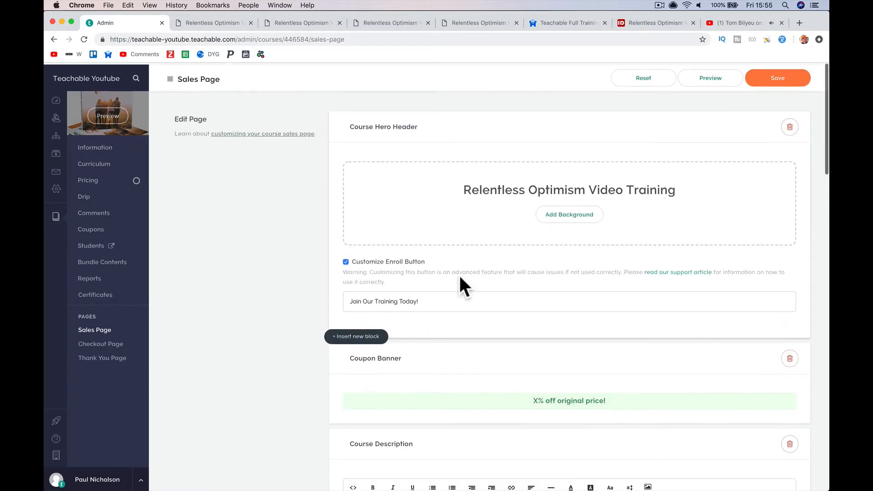
left_click(382, 337)
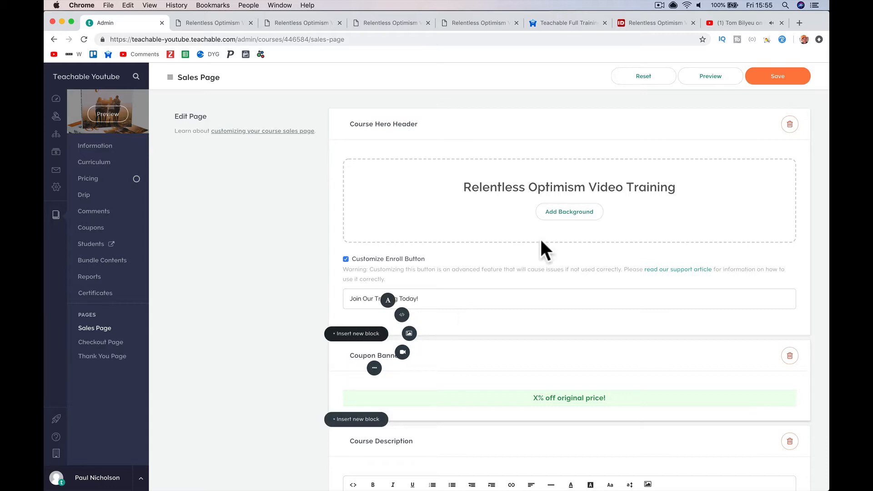
left_click(775, 76)
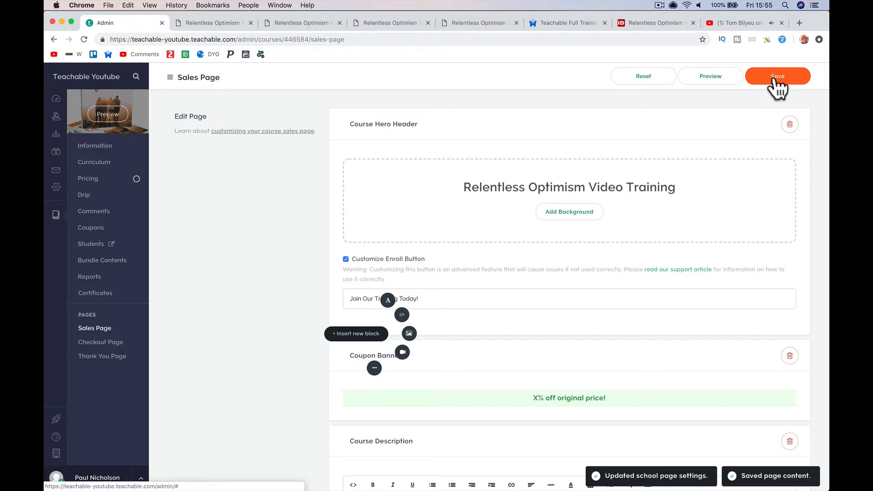
left_click(695, 81)
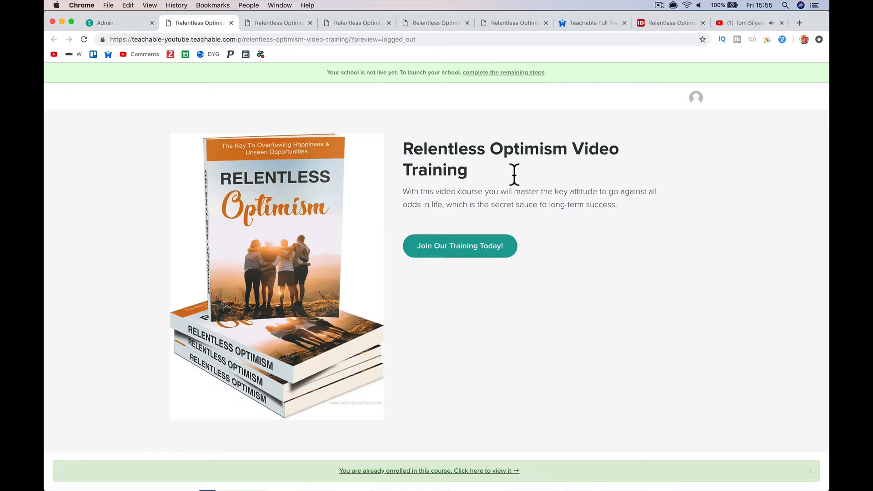
- Check the preview has no author bio, save the sales page again, and go to the dashboard
scroll(512, 176, "down", 10)
scroll(430, 198, "down", 15)
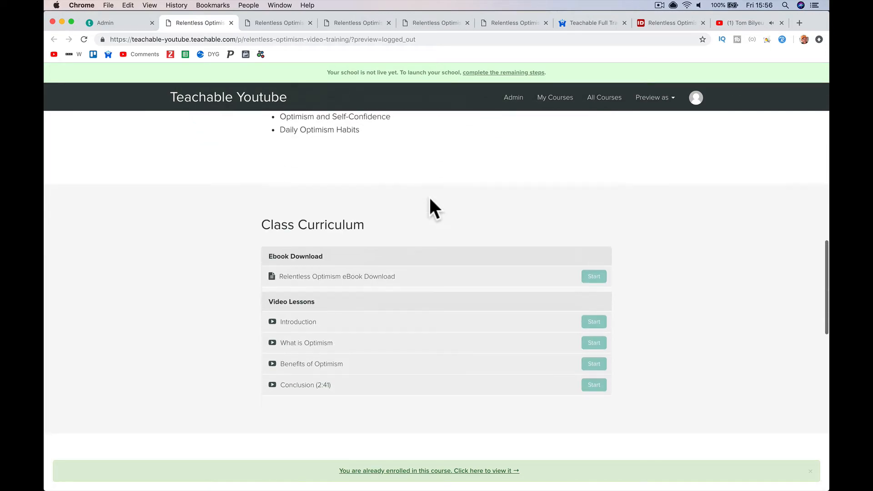
scroll(429, 196, "up", 20)
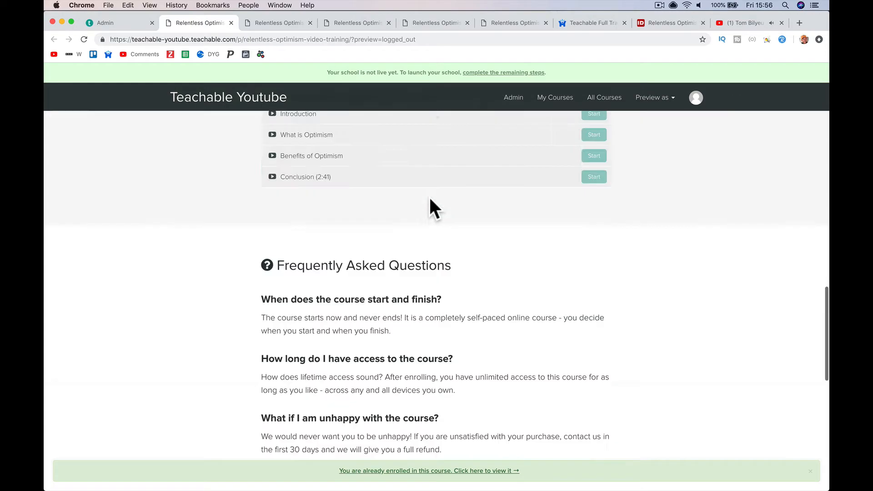
left_click(122, 22)
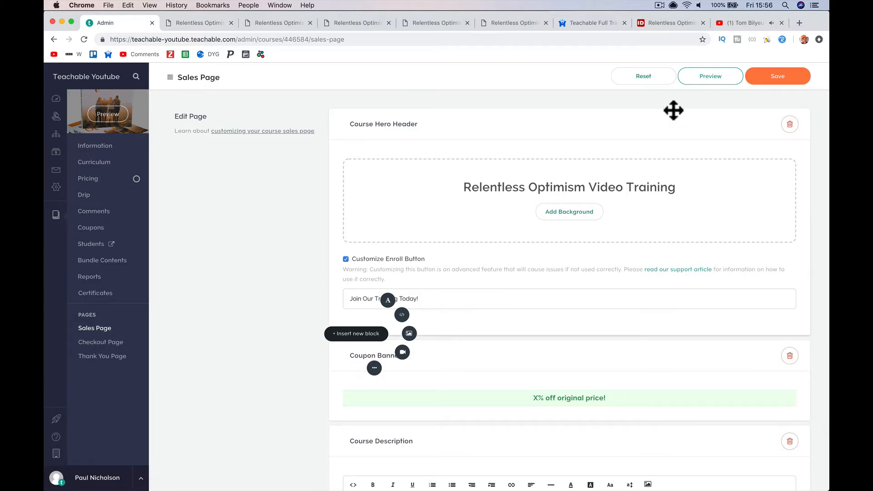
left_click(771, 78)
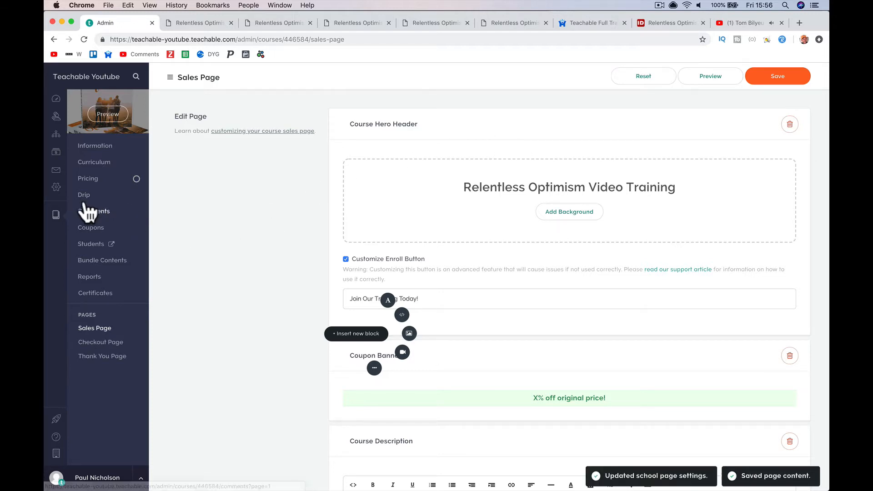
left_click(56, 100)
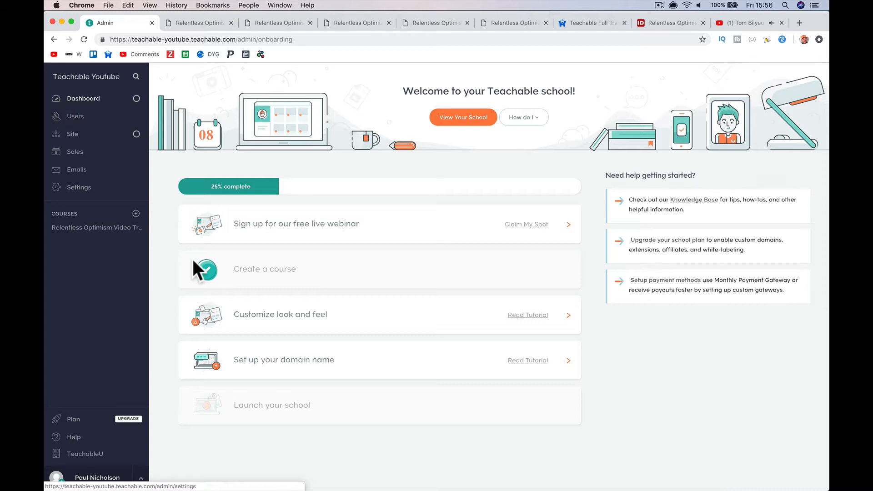
- Start a site logo upload in Theme settings and copy the logo image address from the Full Training page
left_click(368, 331)
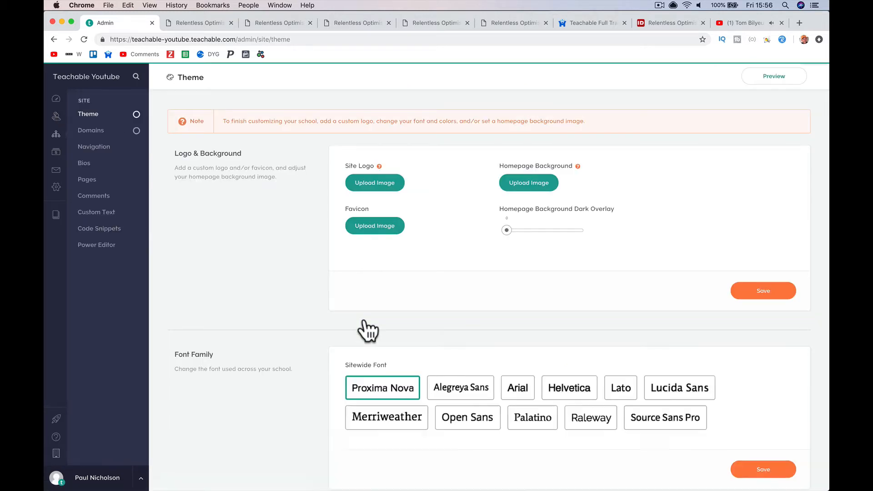
scroll(409, 309, "down", 3)
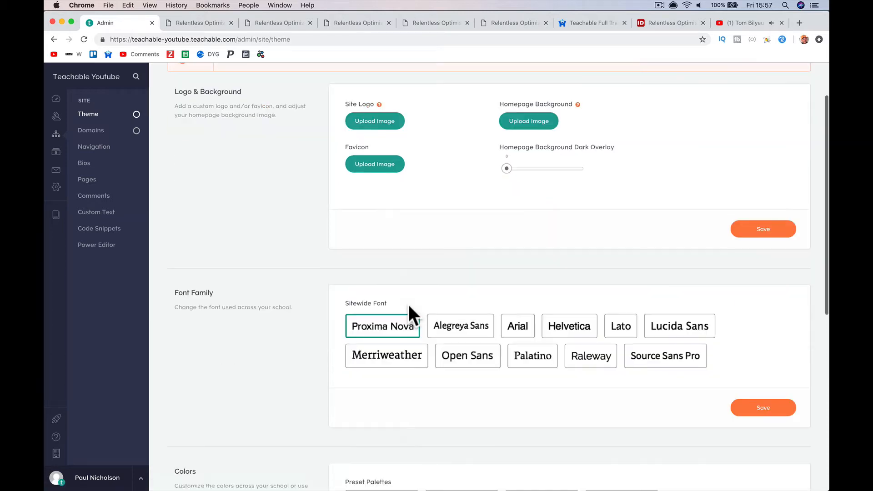
scroll(409, 312, "up", 2)
left_click(390, 170)
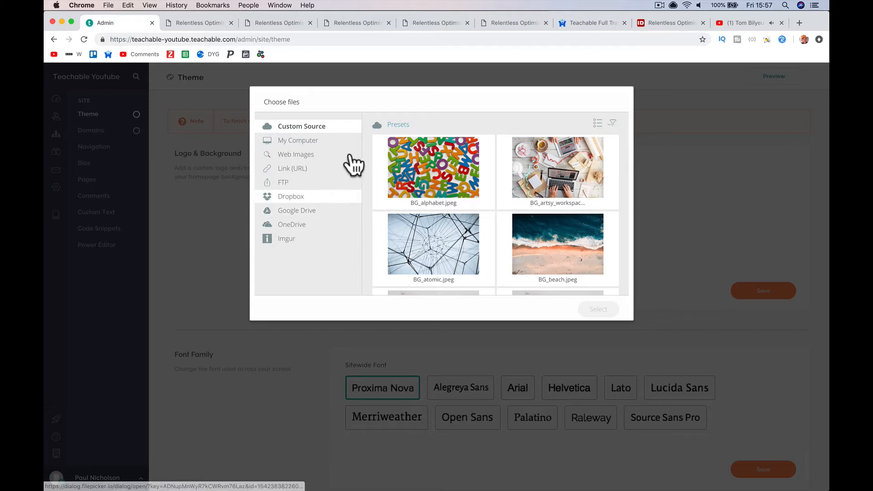
left_click(200, 23)
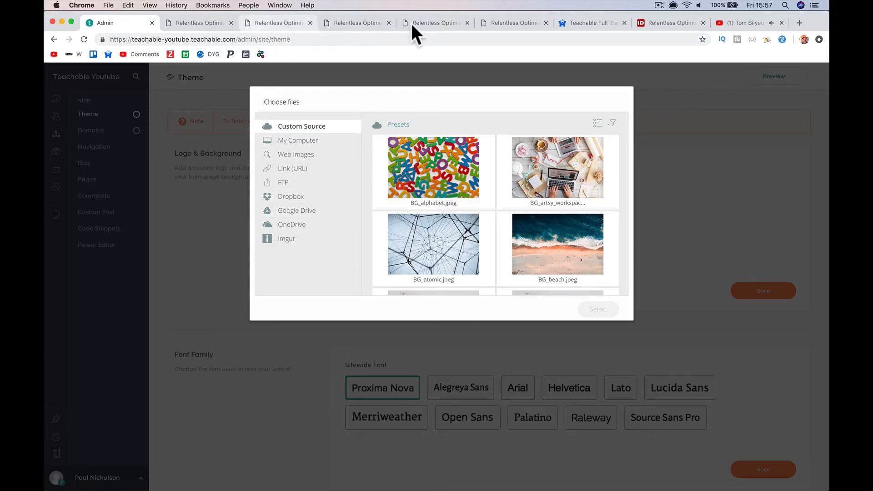
left_click(566, 28)
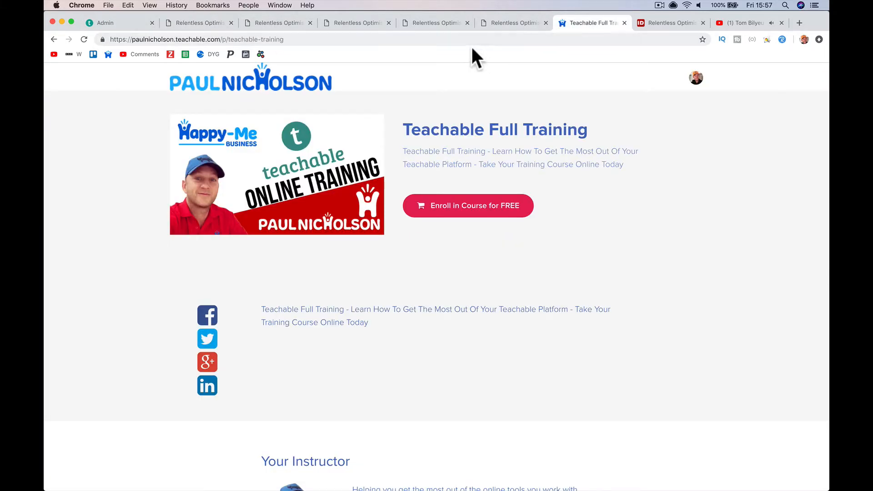
right_click(283, 81)
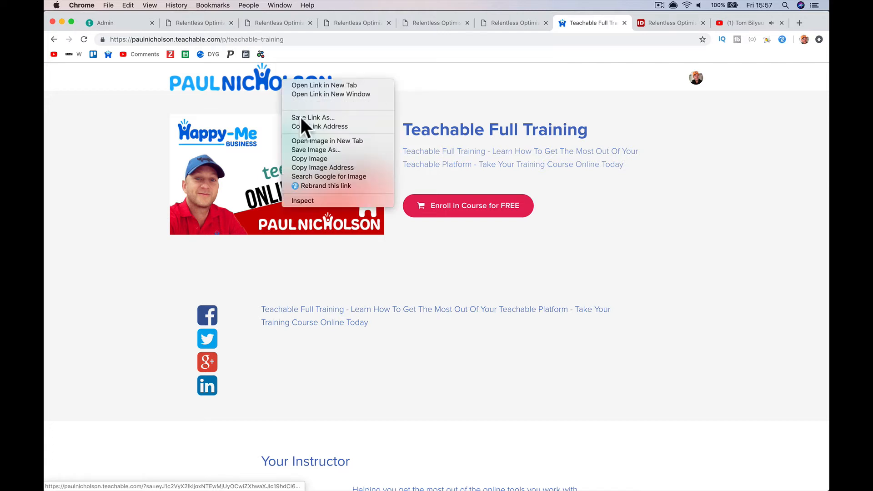
left_click(327, 168)
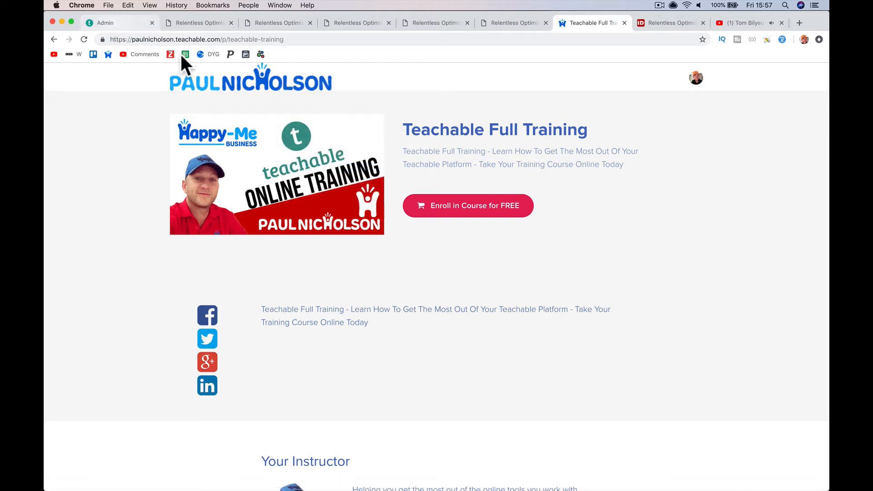
- Paste the logo link under Link (URL), fetch the image, select it, and upload it
key("super+1")
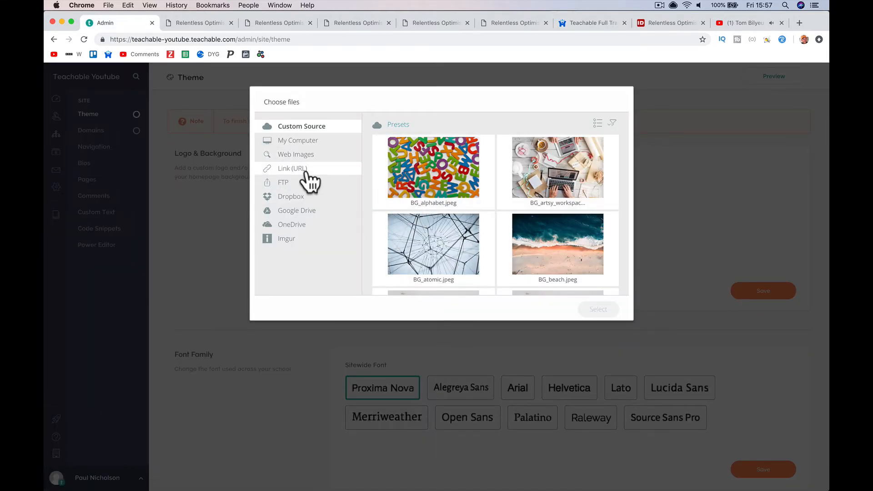
right_click(488, 213)
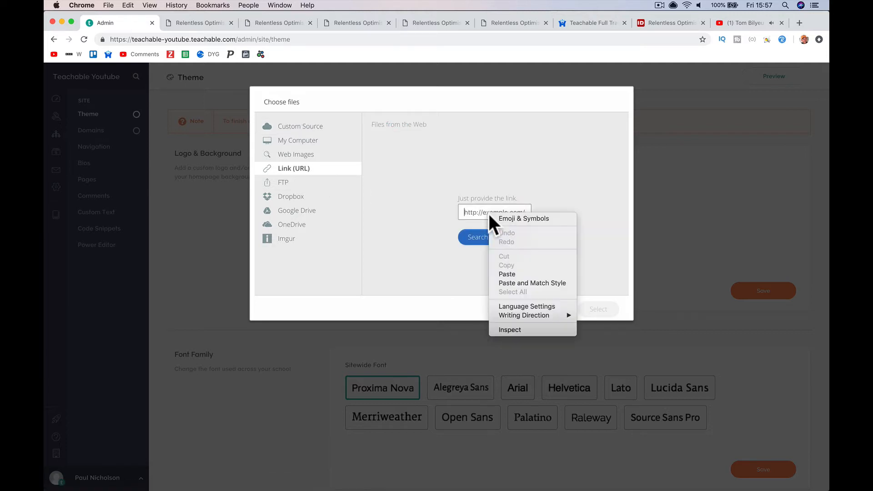
left_click(514, 282)
left_click(476, 234)
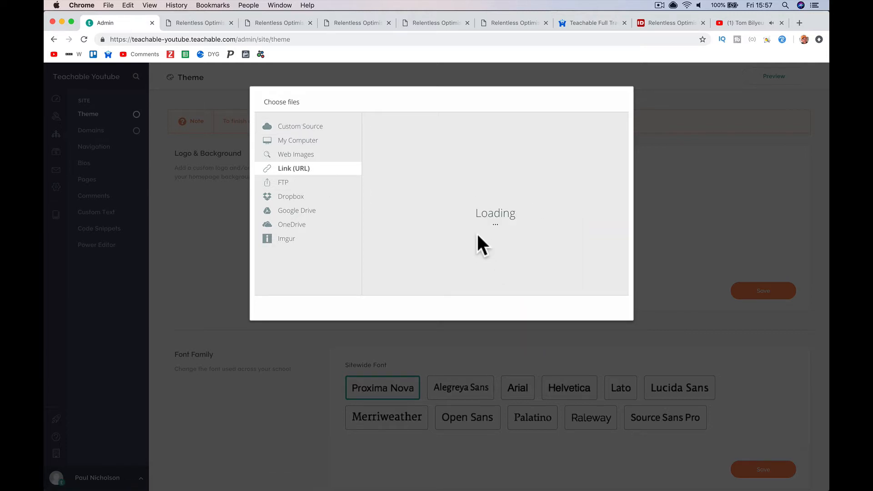
left_click(599, 311)
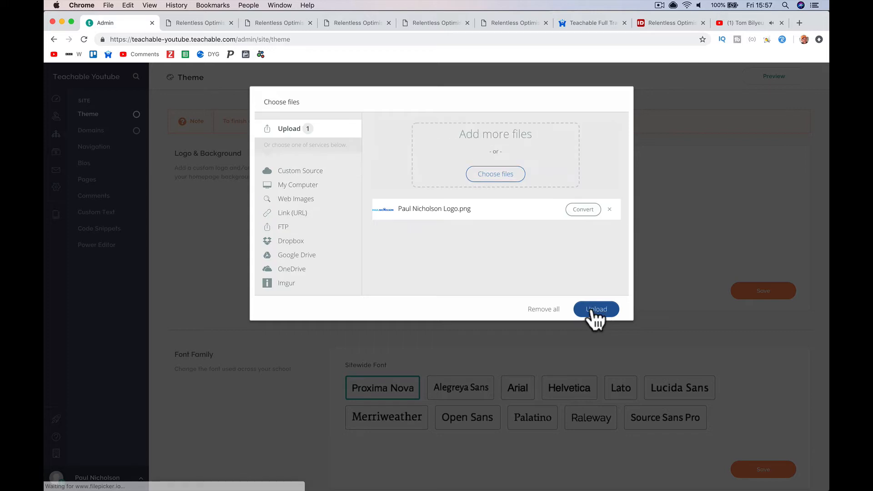
left_click(594, 318)
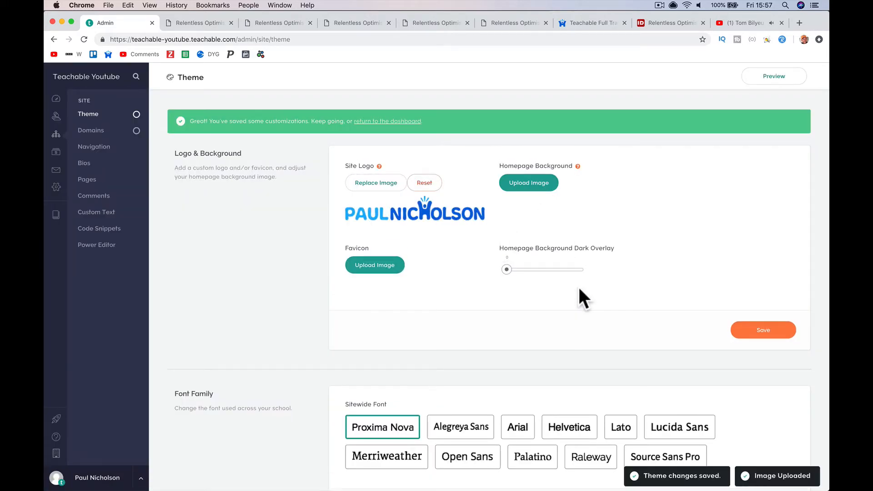
- Set Open Sans as the sitewide font, apply the #476CC4/#e61f5b preset palette, and save
scroll(529, 254, "down", 4)
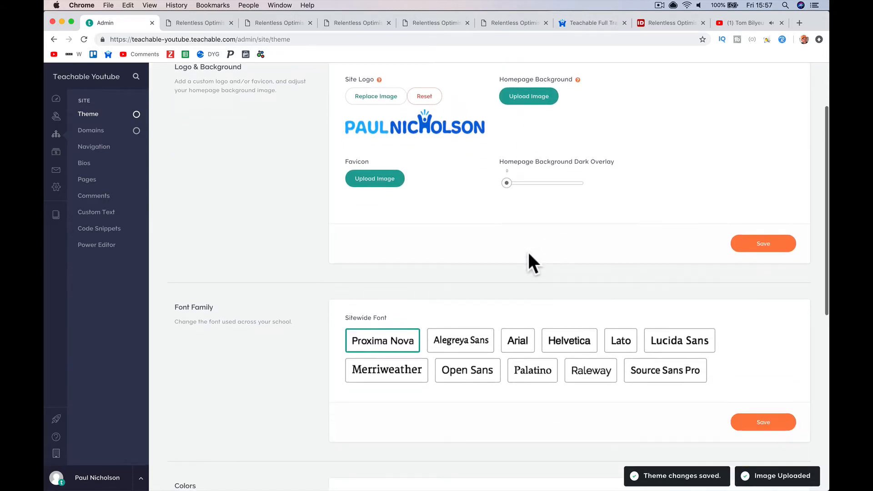
right_click(562, 20)
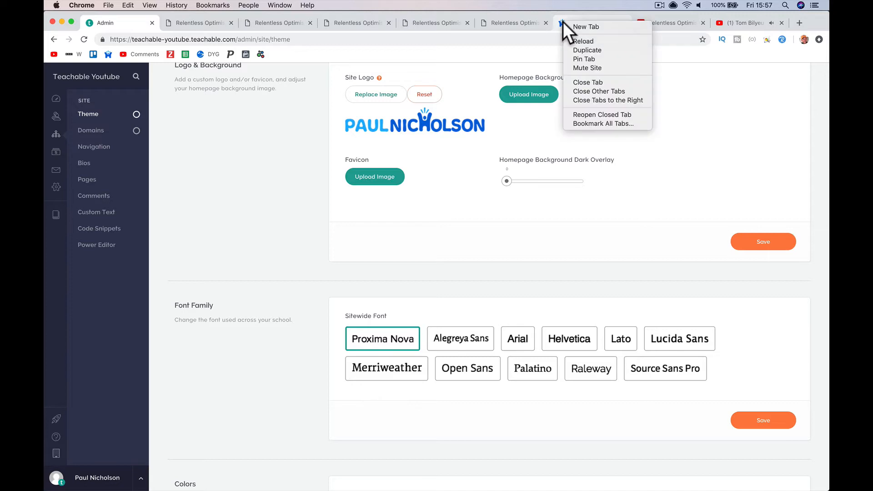
left_click(485, 175)
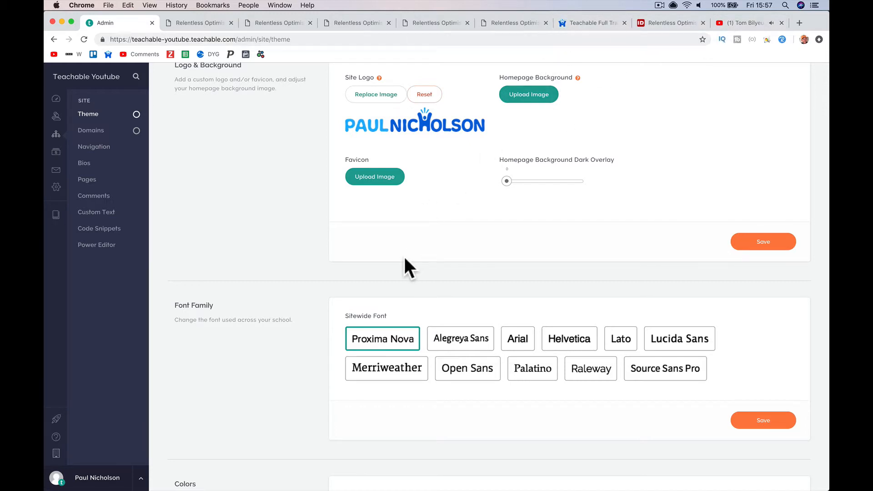
scroll(402, 266, "down", 3)
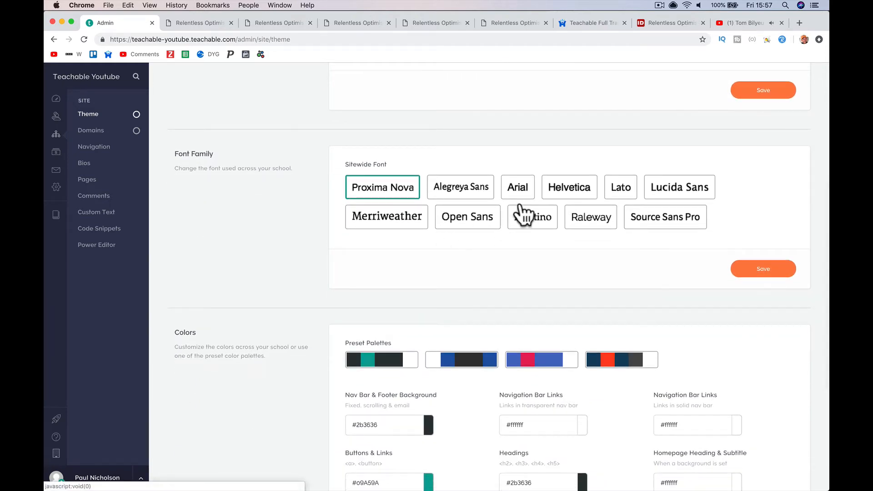
left_click(471, 227)
scroll(472, 232, "down", 3)
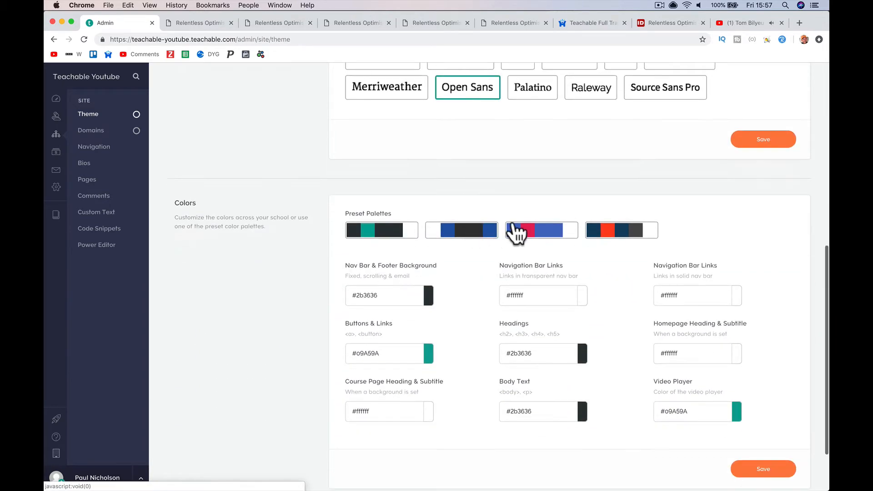
left_click(539, 230)
scroll(539, 234, "down", 2)
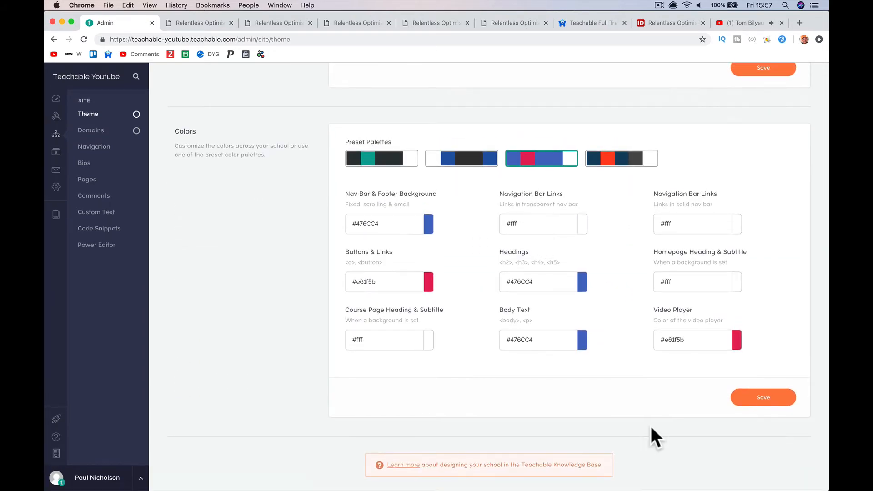
left_click(758, 400)
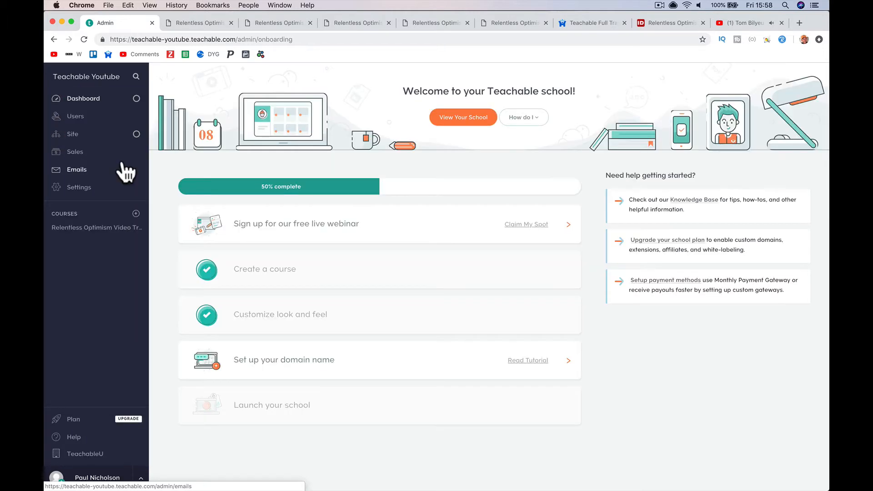
- Set the school's teachable.com subdomain to youtubepauln instead of a custom domain and confirm it
left_click(380, 366)
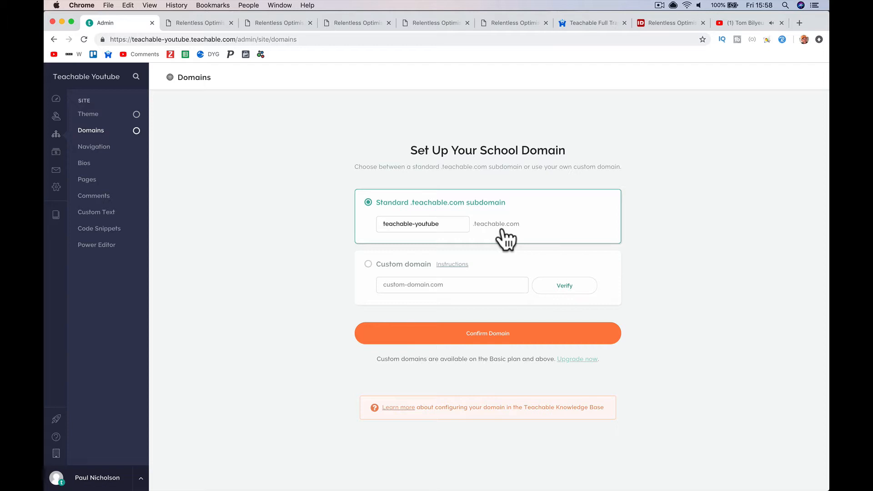
left_click(503, 289)
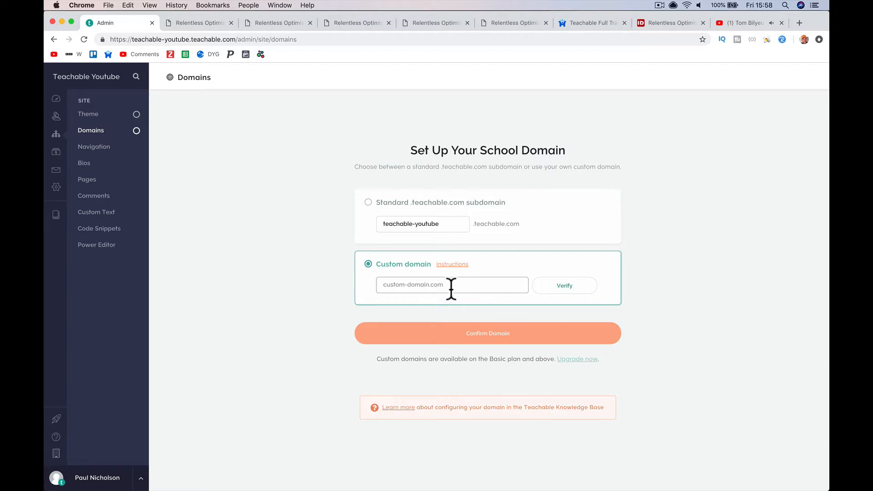
type("training.paulnicholson.com")
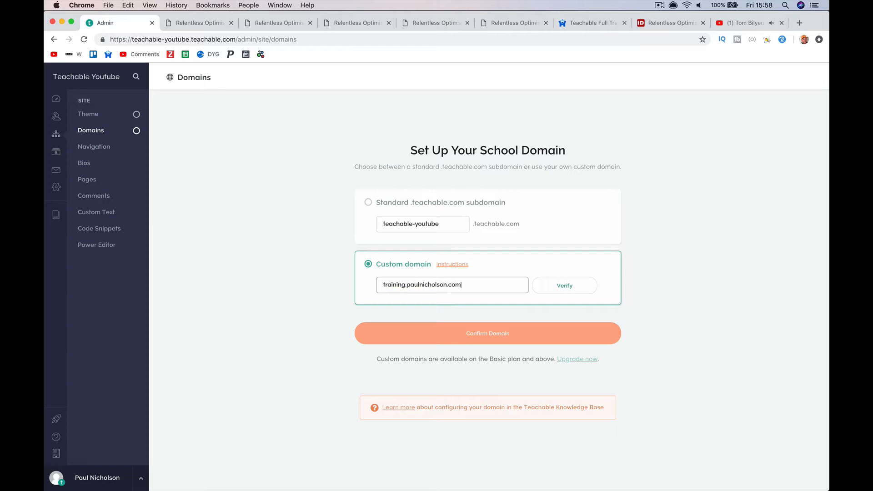
left_click(444, 224)
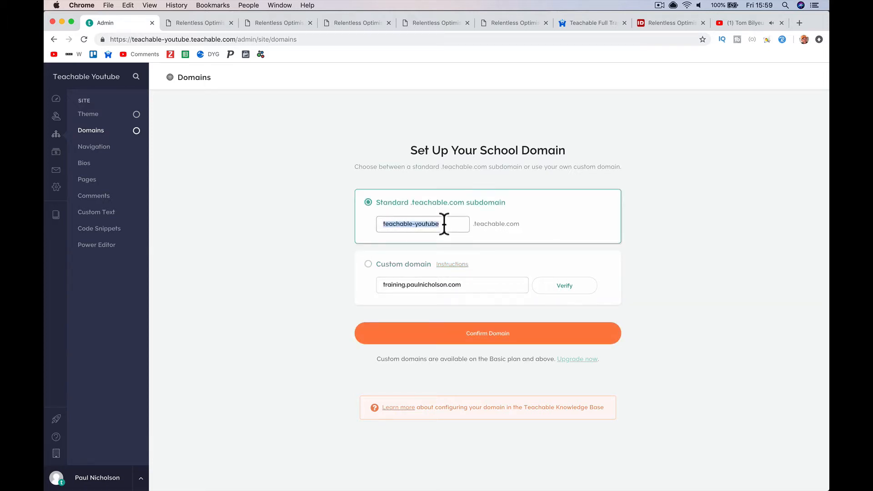
type("youtubepauln")
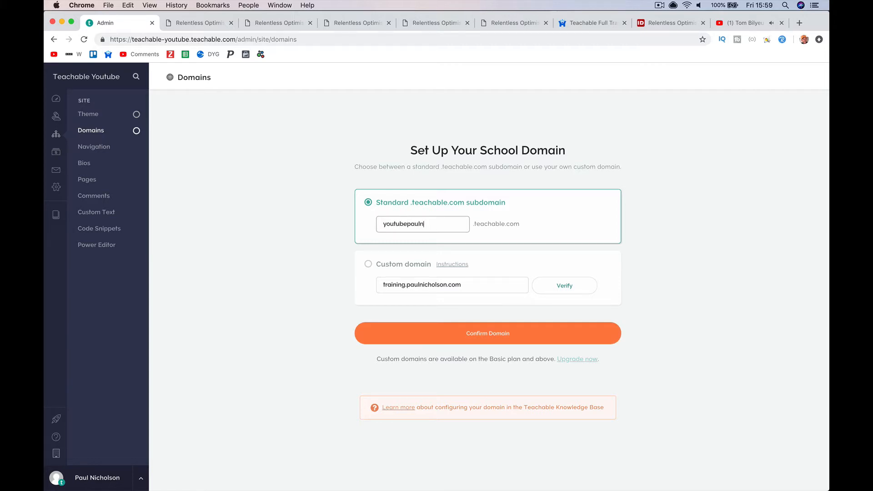
left_click(479, 334)
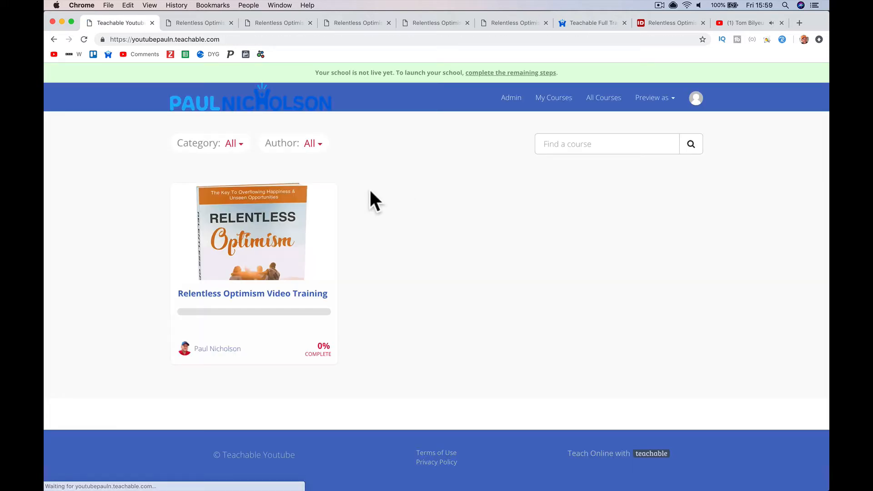
- Check the youtubepauln address in the address bar, reload the homepage, and return to Admin
left_click_drag(133, 40, 228, 40)
left_click(160, 39)
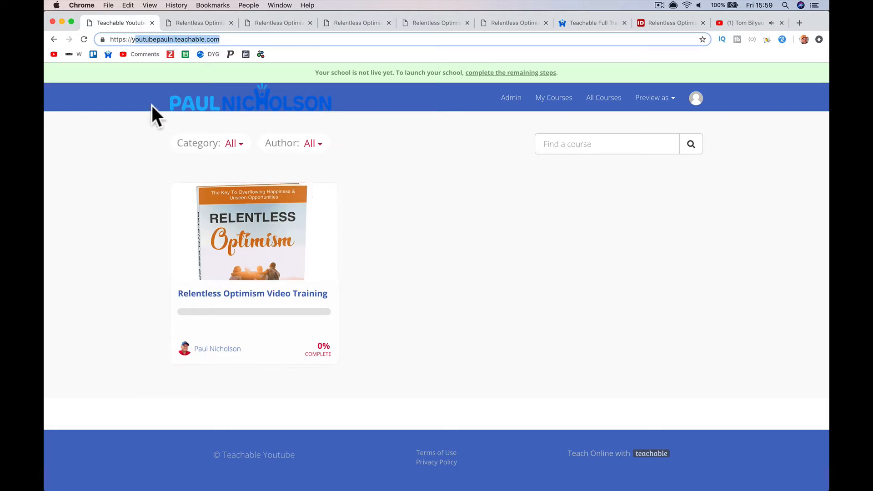
left_click(87, 40)
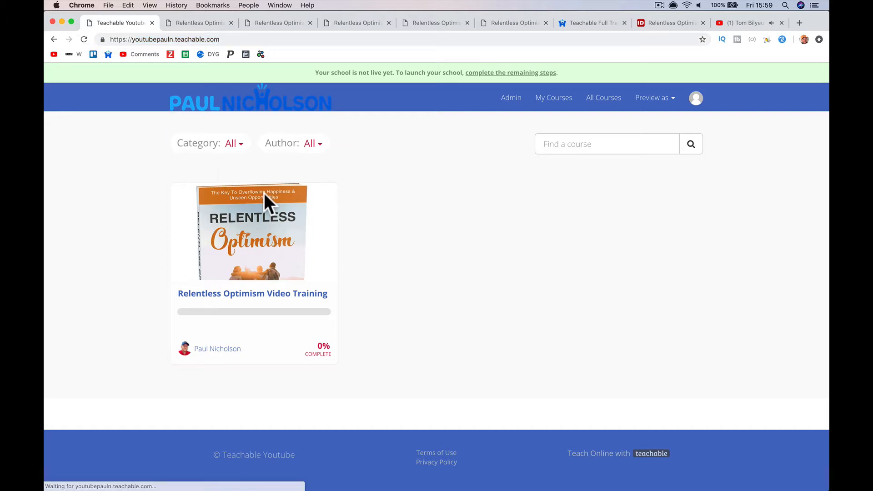
left_click(510, 103)
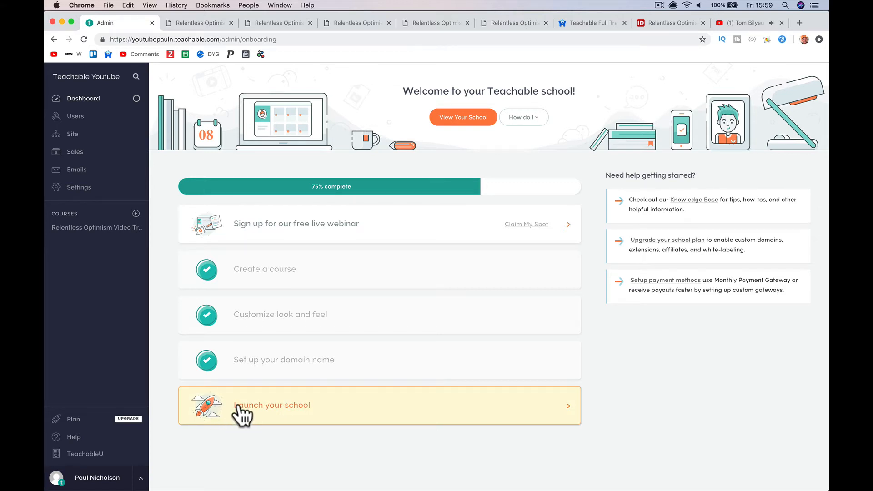
- Launch the school on the Free plan and dismiss the school-launched message
left_click(325, 411)
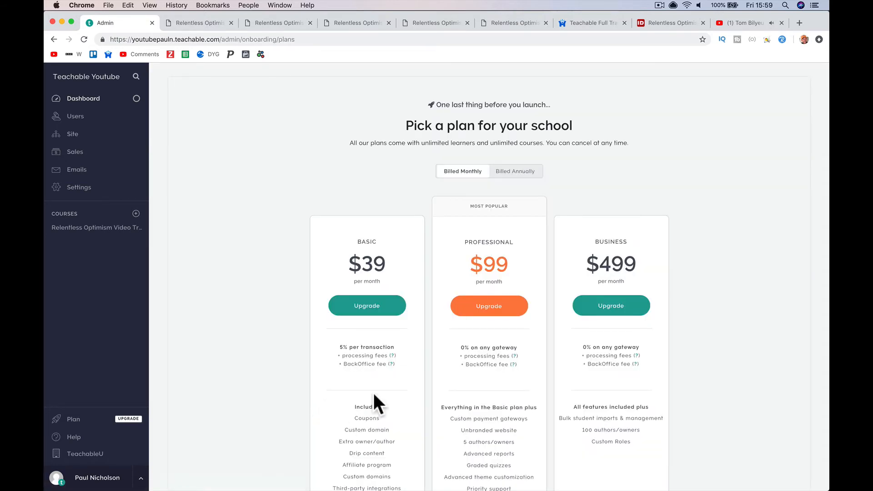
scroll(372, 391, "down", 5)
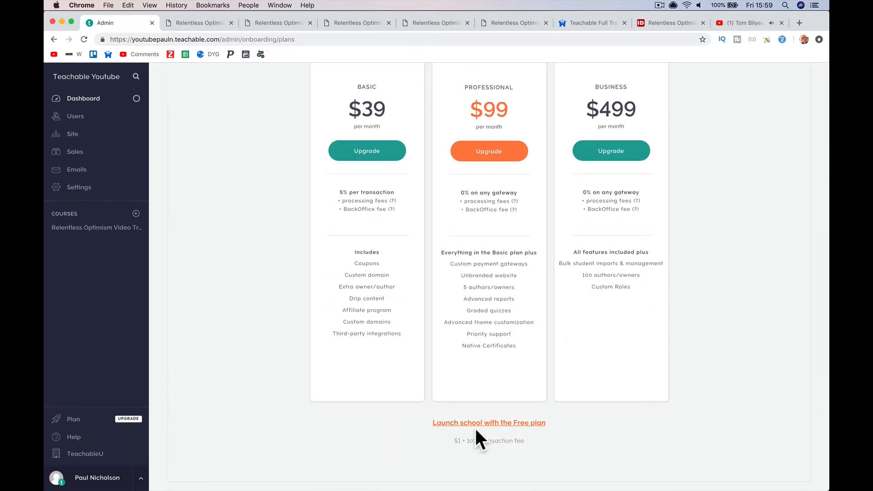
left_click(476, 424)
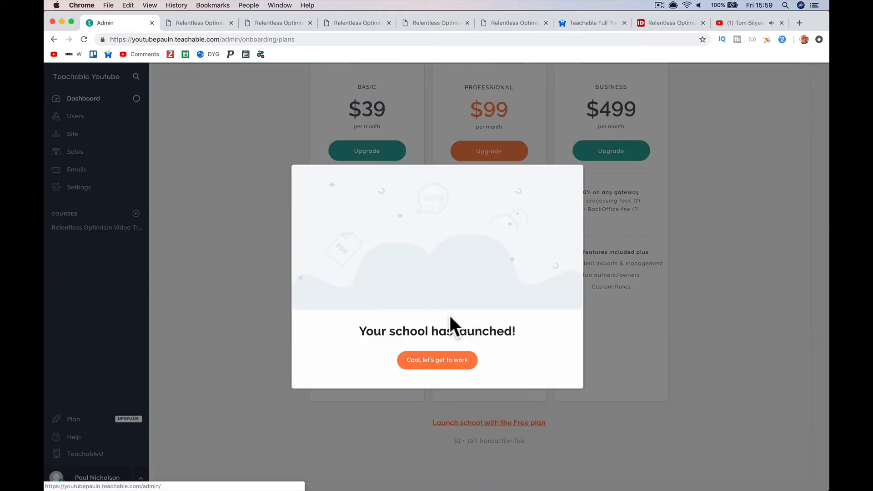
left_click(442, 359)
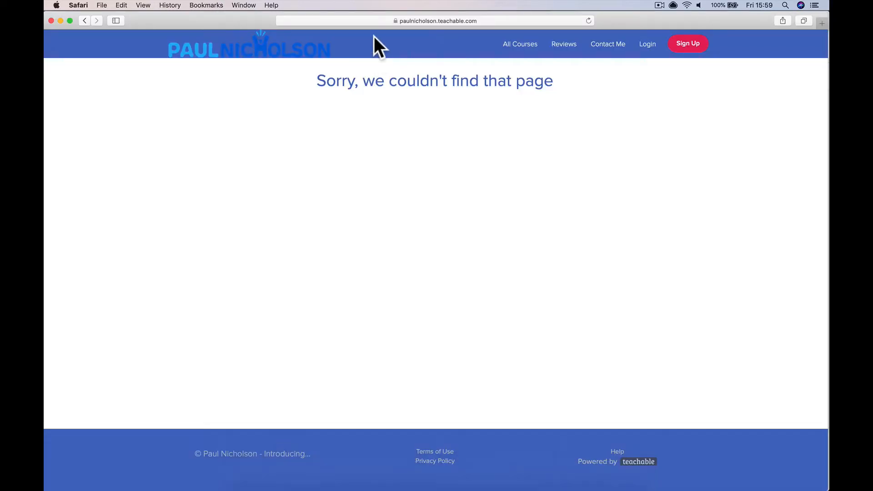
- Load the school homepage at youtubepauln.teachable.com, removing the stray letter from the typed address
left_click(371, 23)
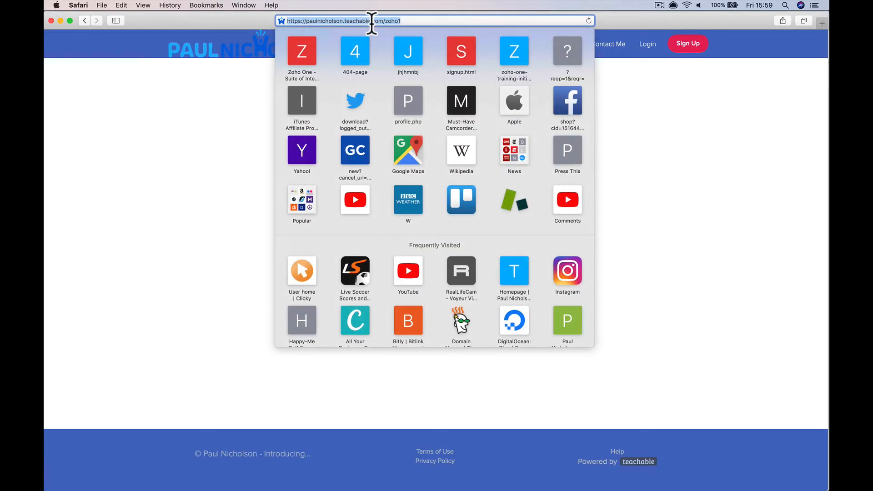
type("ypou")
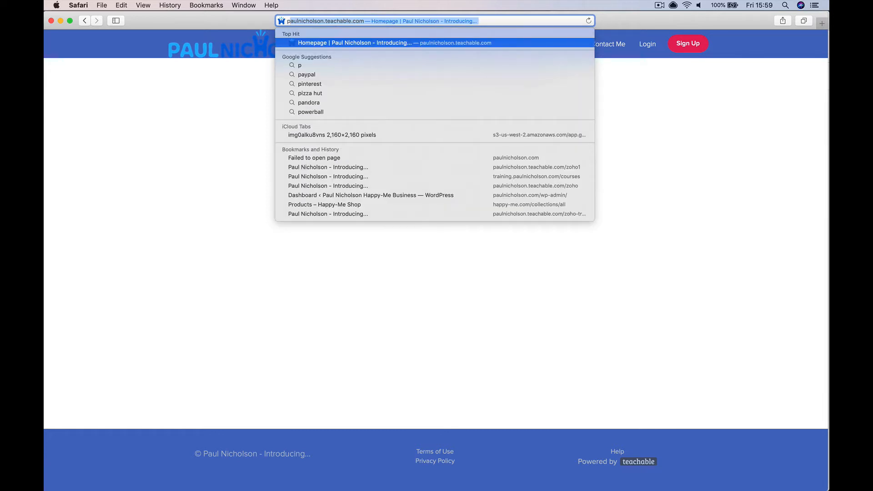
type("tubepauln")
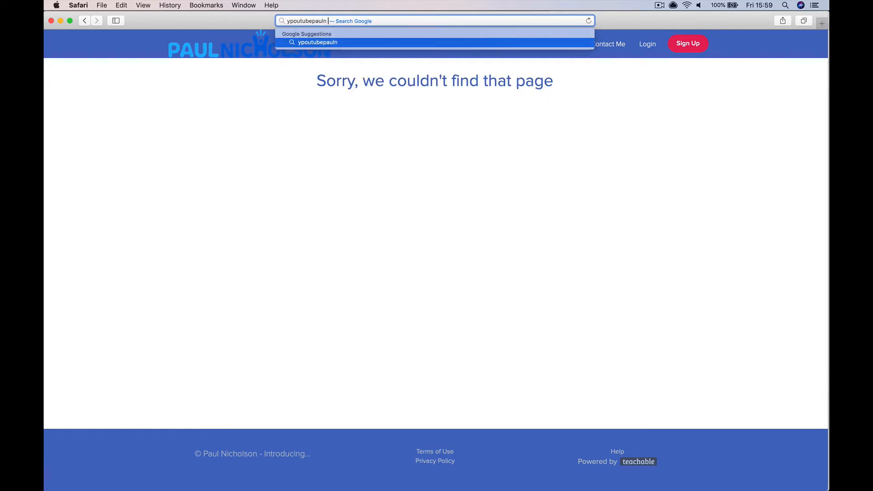
key("BackSpace")
type(".teachable.com")
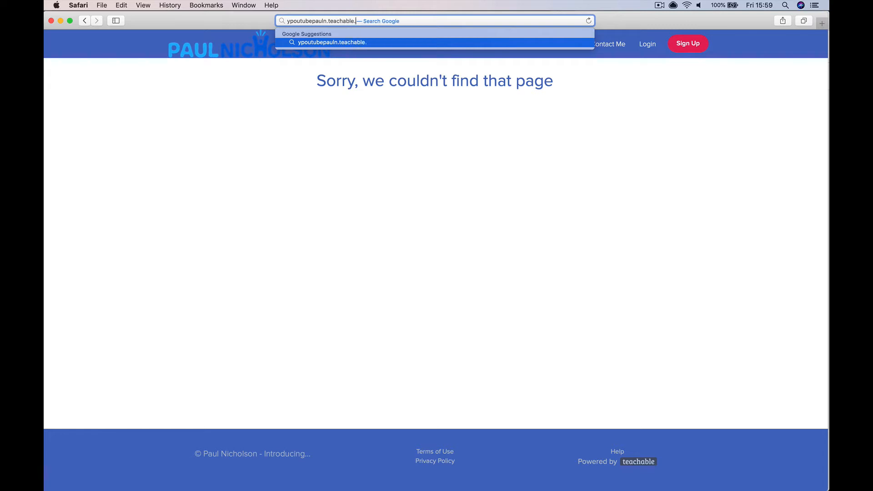
key("Return")
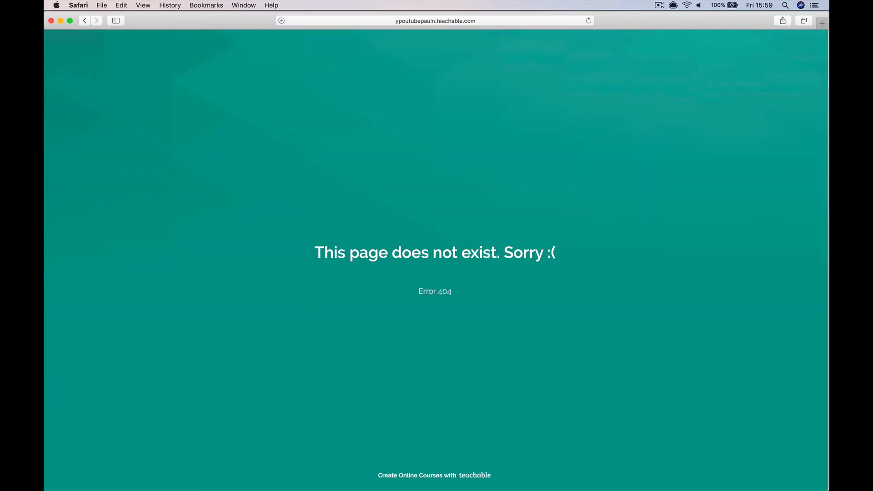
left_click(400, 20)
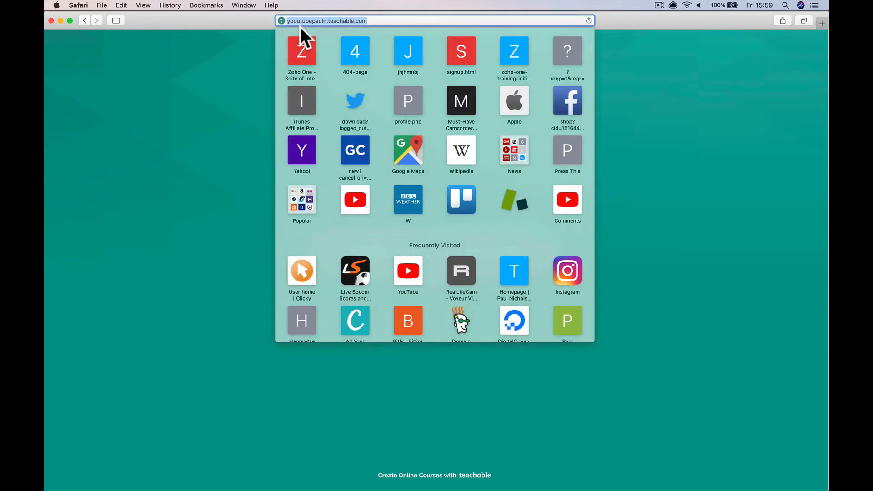
left_click(291, 20)
key("BackSpace")
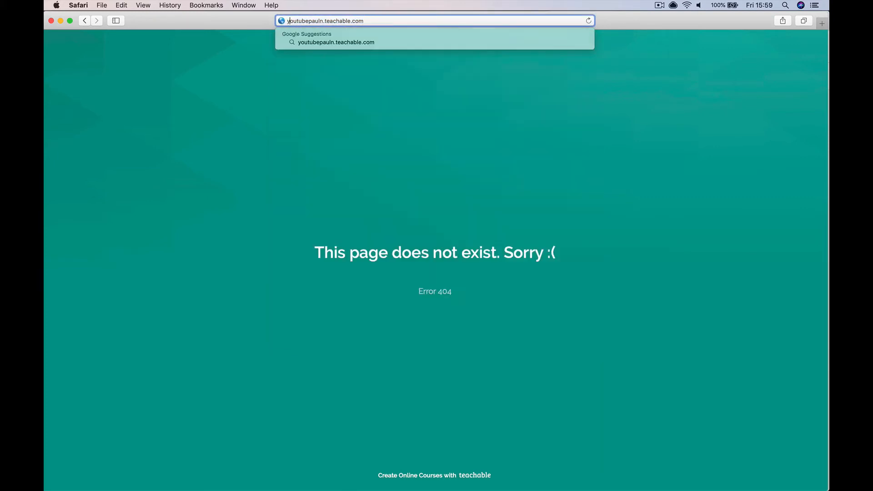
left_click(369, 21)
key("Return")
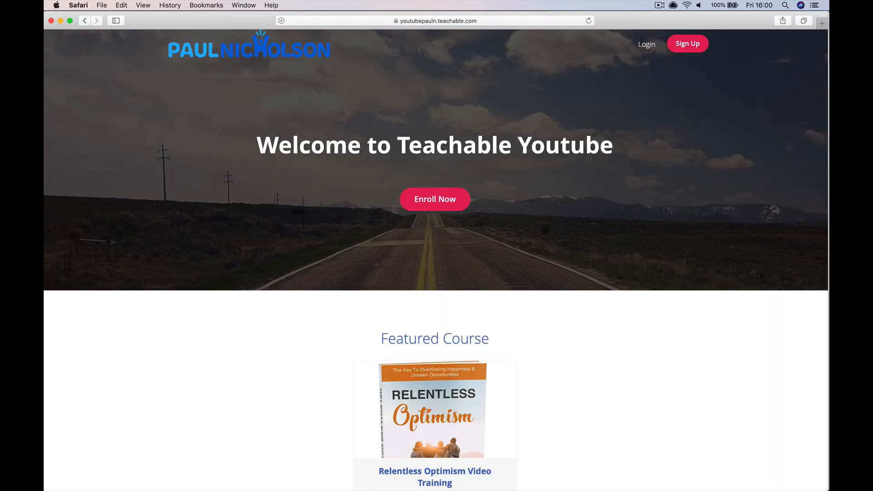
- Open the featured Relentless Optimism Video Training course and enroll on its Free Course plan
left_click(435, 397)
scroll(367, 304, "down", 15)
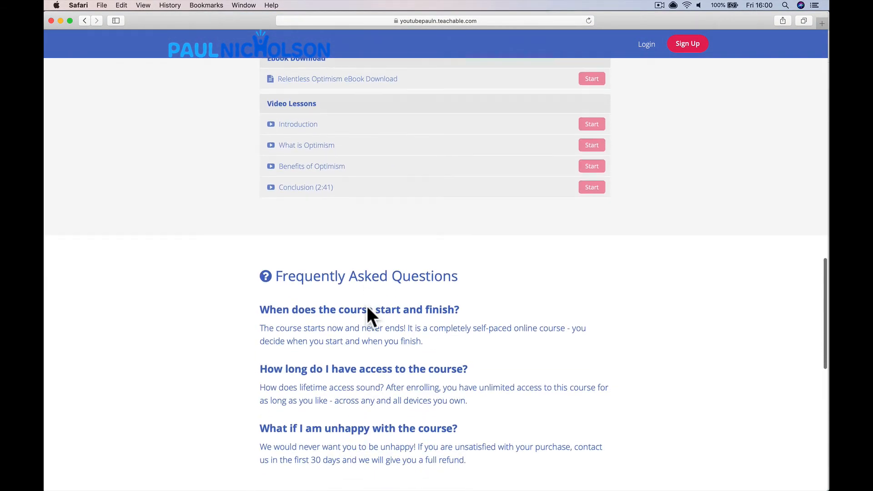
scroll(366, 305, "up", 20)
left_click(454, 193)
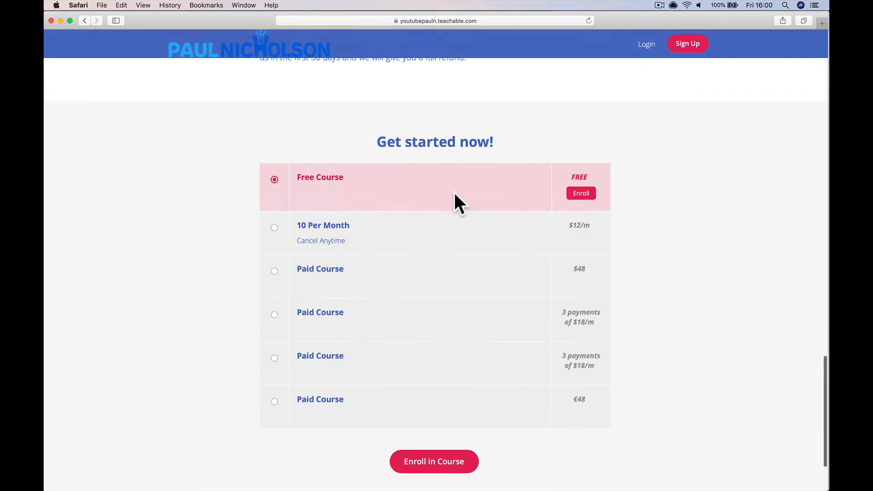
left_click(576, 134)
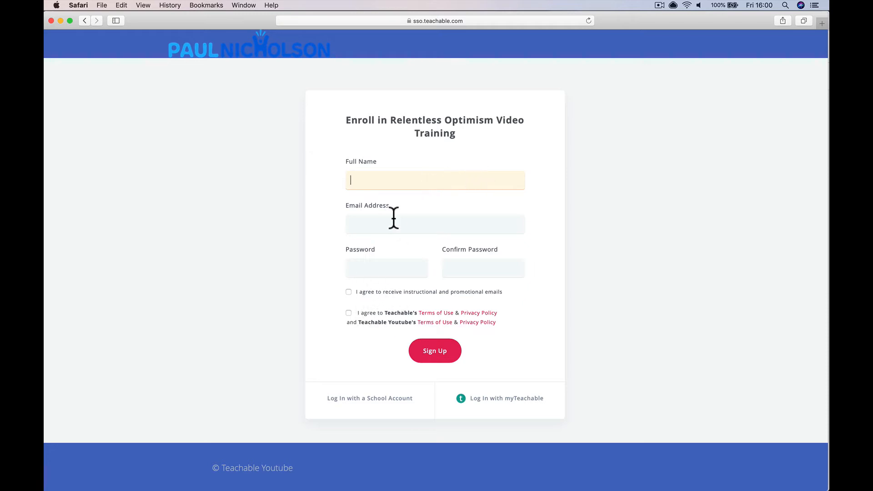
- Enter the test student's full name and email, declining Safari's suggested strong password
type("Test Test")
key("Tab")
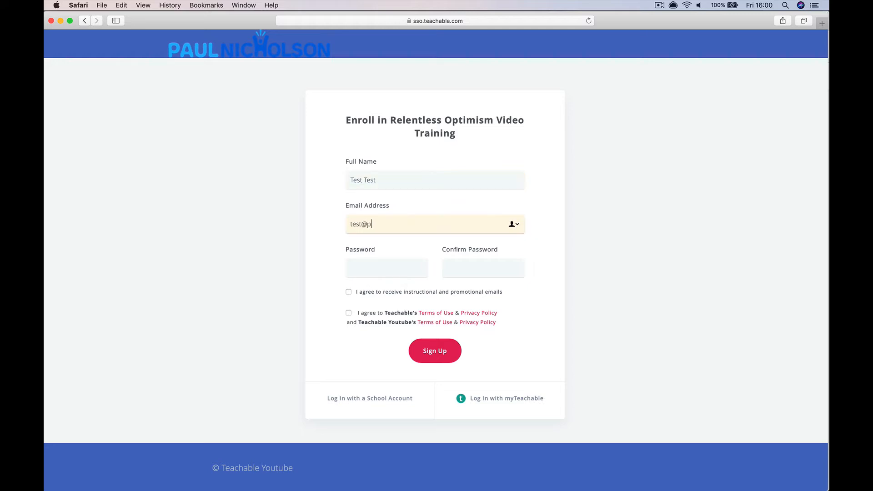
key("Tab")
left_click(360, 272)
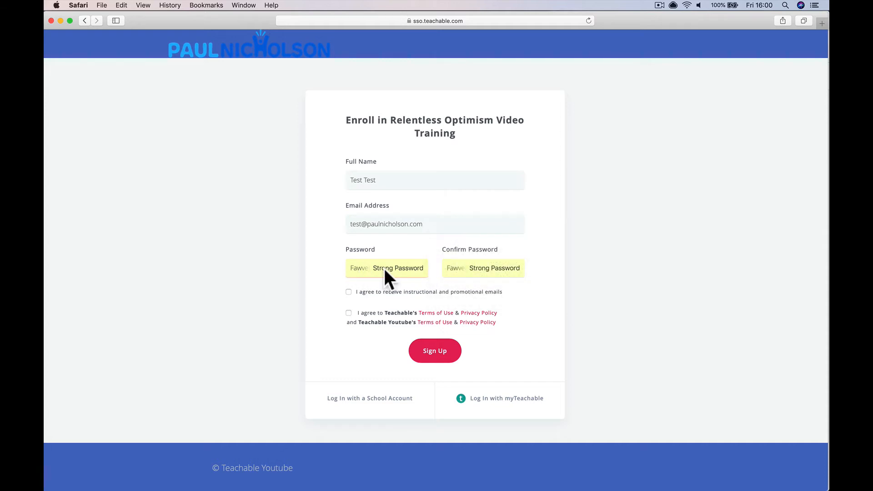
left_click(426, 223)
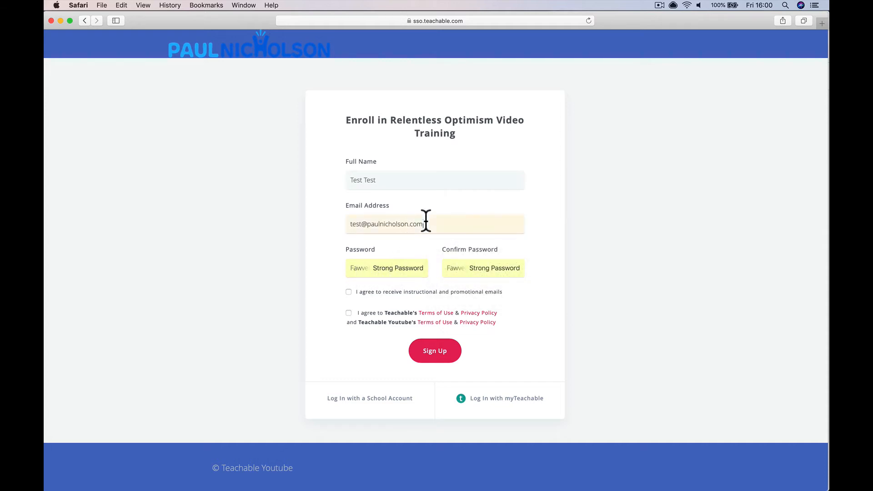
key("Tab")
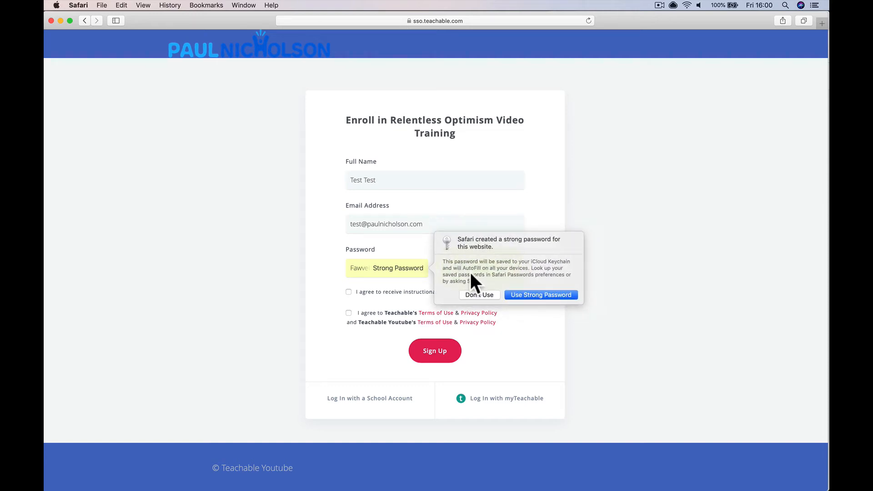
left_click(477, 295)
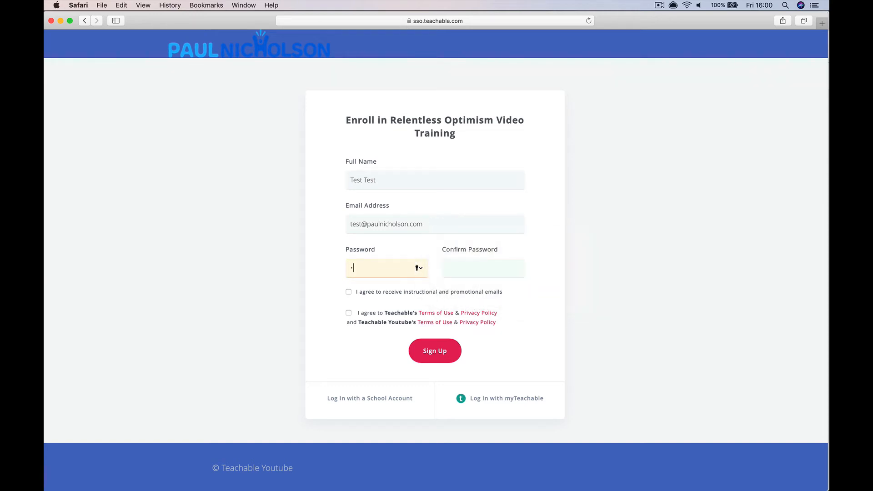
- Enter and confirm the account password, submit the sign-up, and decline saving the password
type("12345678")
key("Tab")
type("1234567890")
left_click(375, 300)
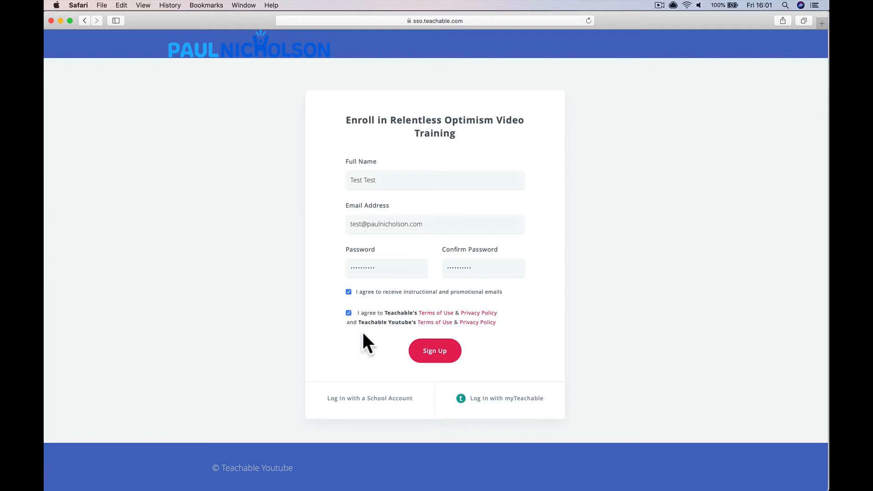
left_click(419, 351)
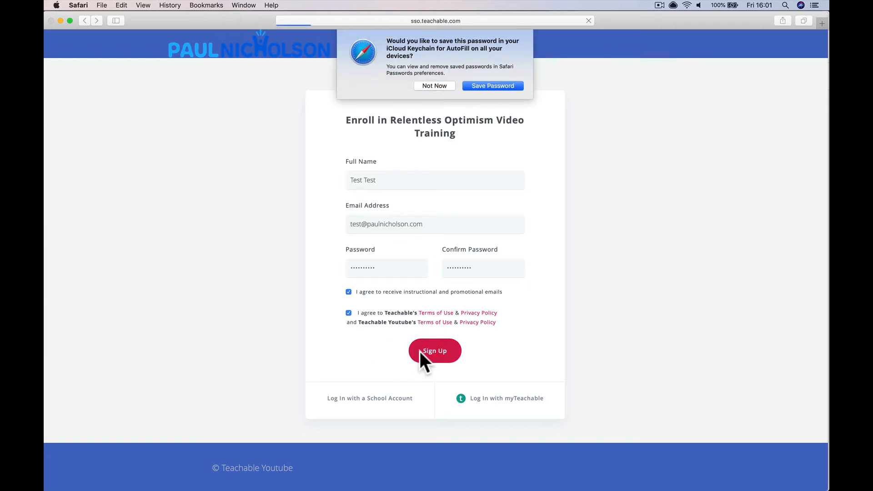
left_click(432, 83)
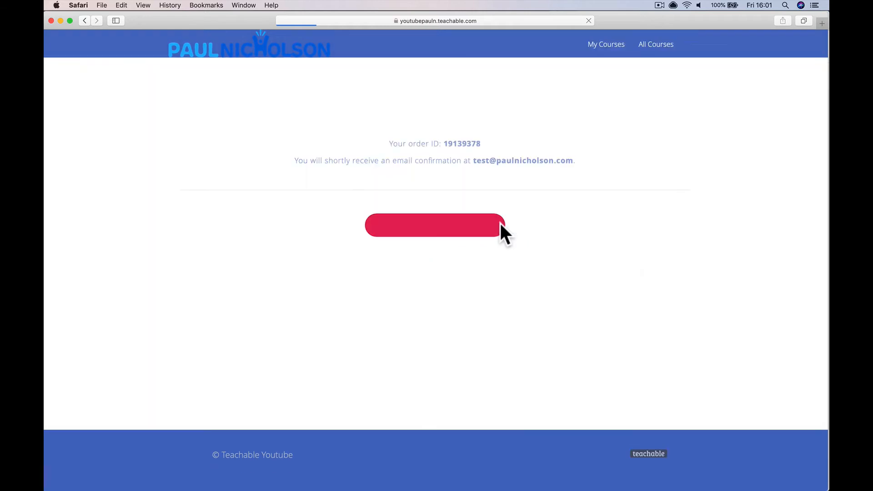
- Enter the enrolled course, view the Relentless Optimism eBook Download lesson, then go to My Courses
left_click(454, 228)
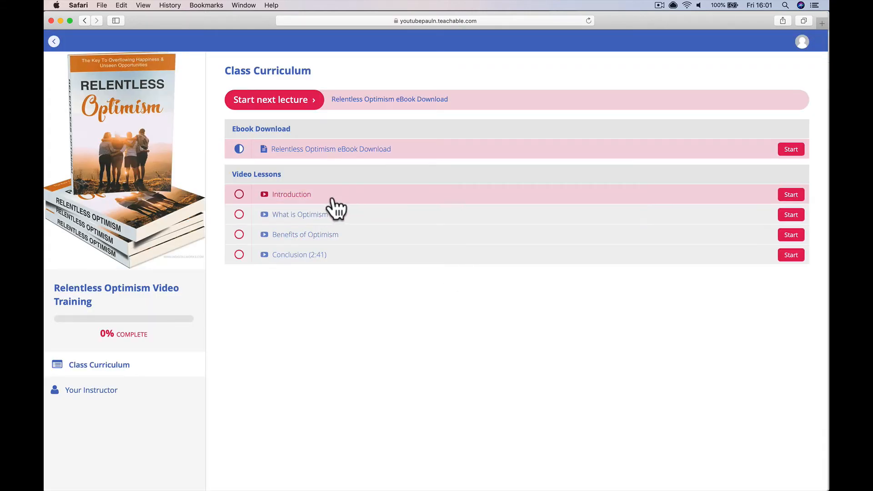
left_click(395, 147)
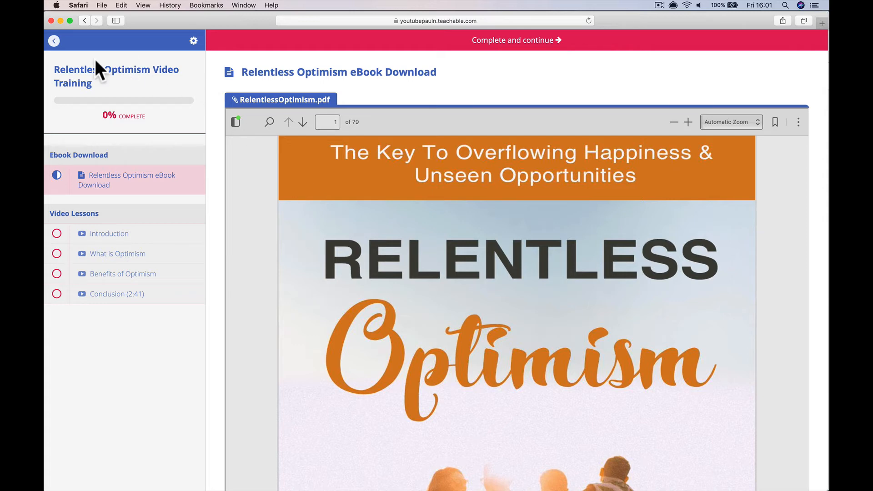
left_click(55, 42)
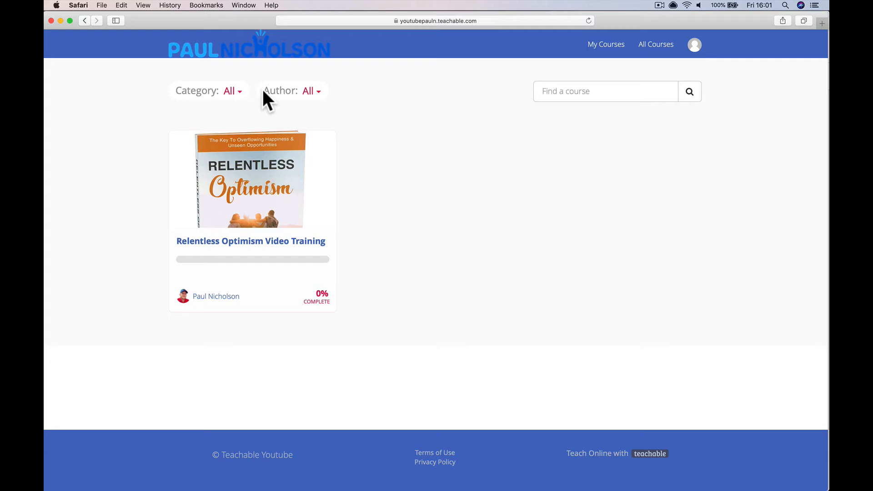
left_click(263, 50)
- Log the test student out, returning to the school's public homepage
left_click(700, 48)
left_click(675, 117)
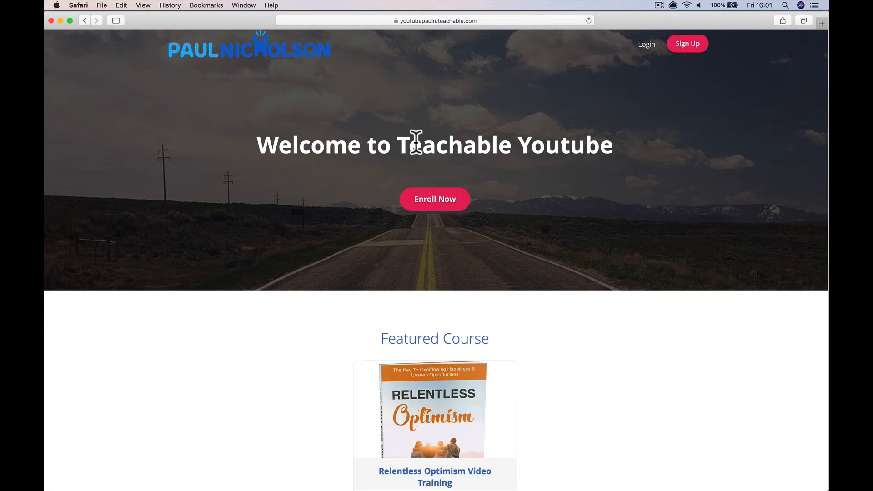
scroll(415, 141, "down", 5)
scroll(411, 169, "up", 3)
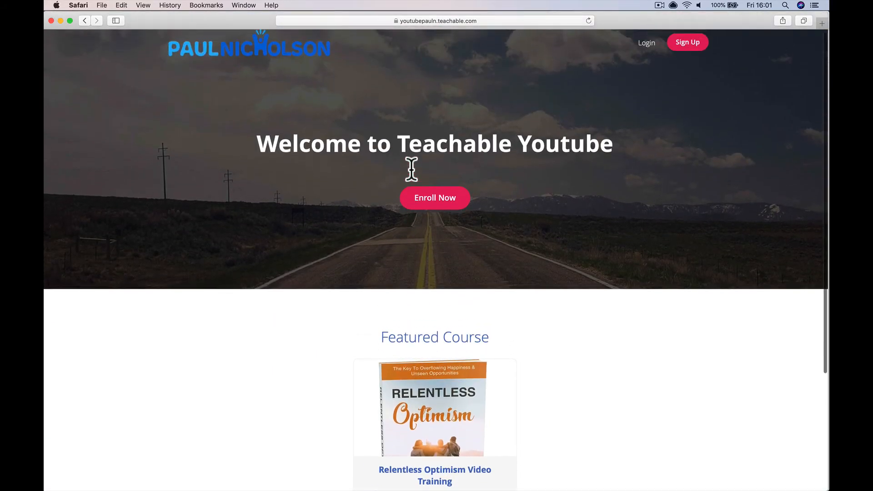
scroll(412, 169, "down", 5)
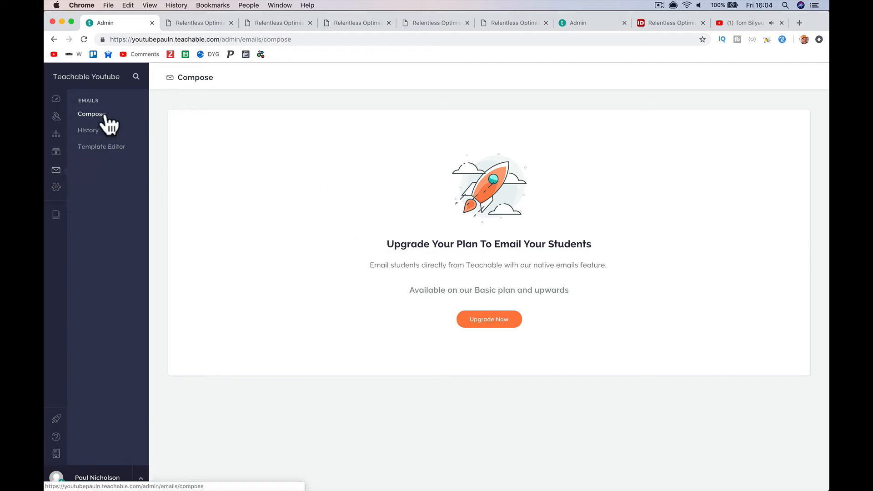
- In the email composer, try addressing an individual user, then clear the recipient search
left_click(577, 22)
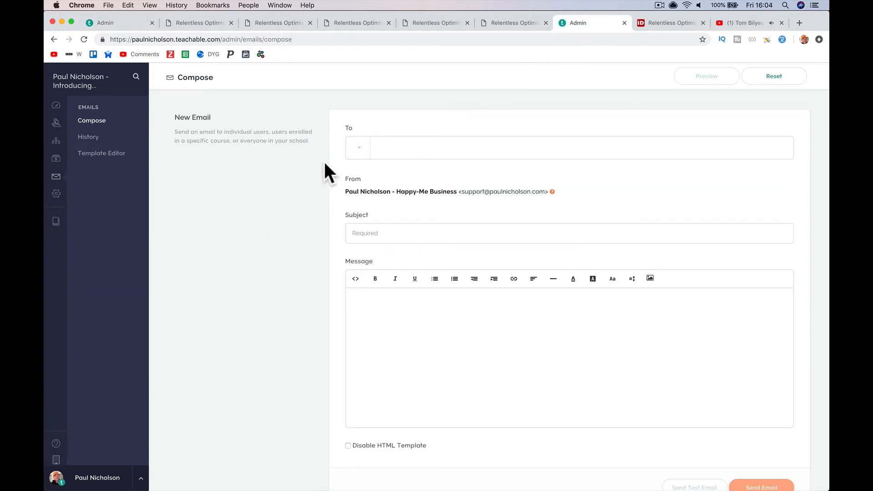
left_click(361, 146)
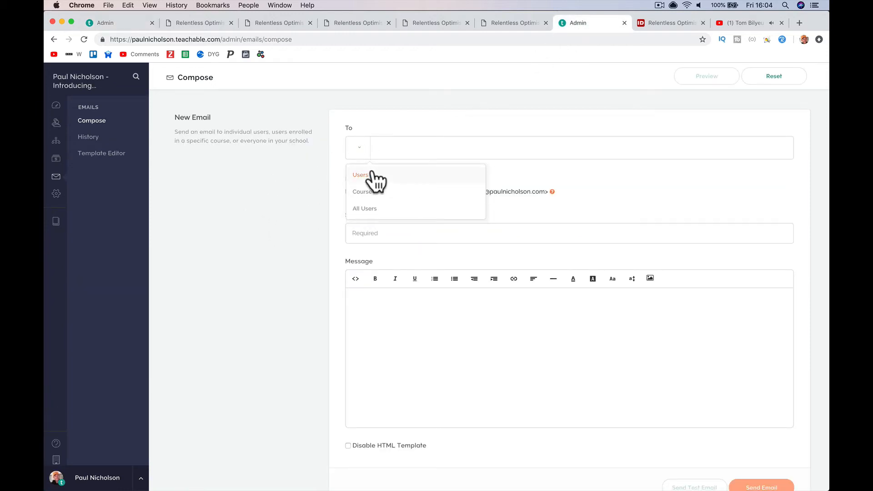
left_click(361, 175)
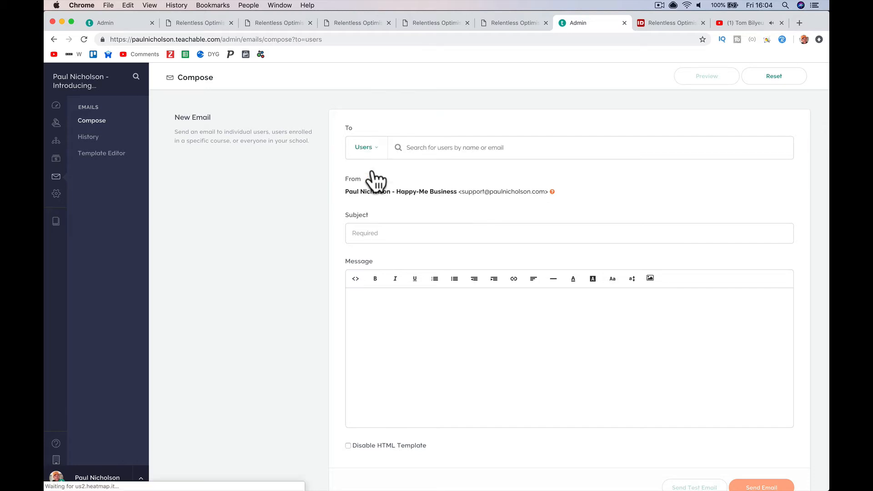
left_click(419, 148)
type("paul@paul")
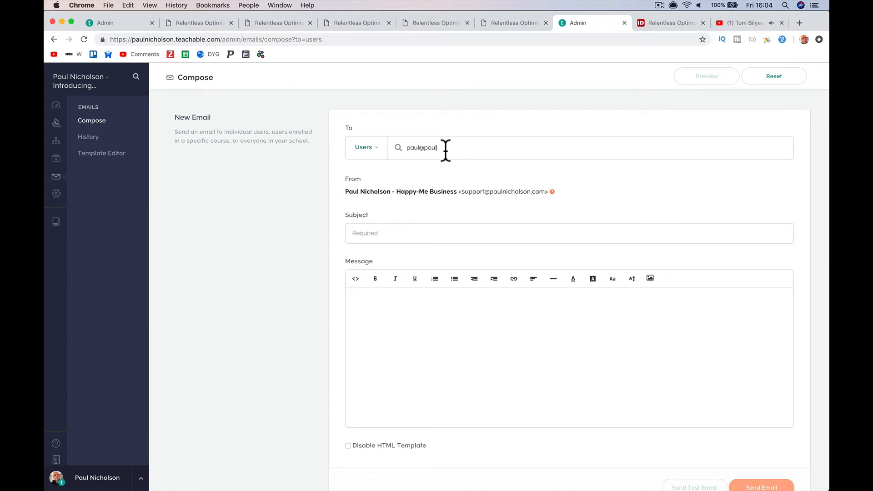
key("super+a")
key("BackSpace")
- Address the email to the course The Happy-Me Project - Building My Brand Training via search 'hap'
left_click(372, 152)
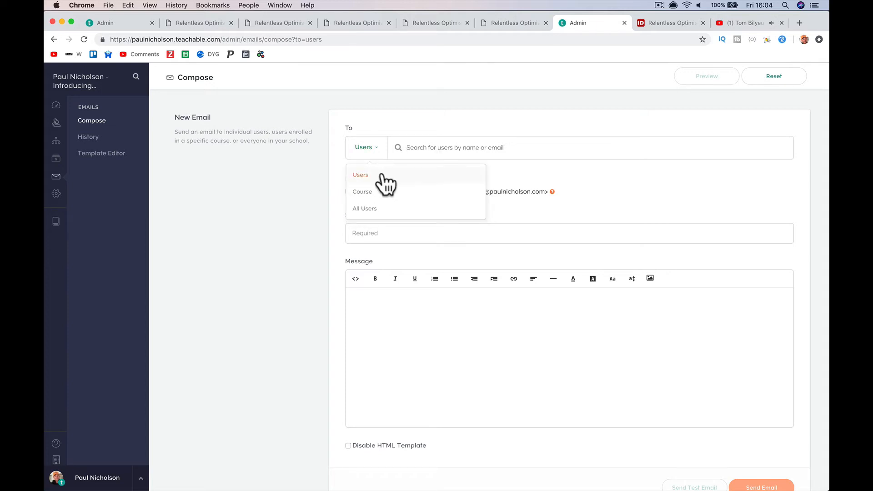
left_click(372, 208)
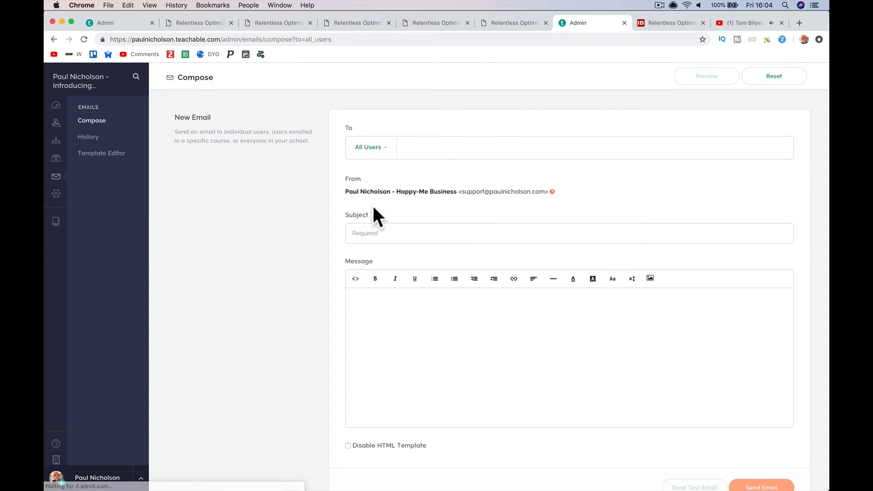
left_click(372, 147)
left_click(379, 193)
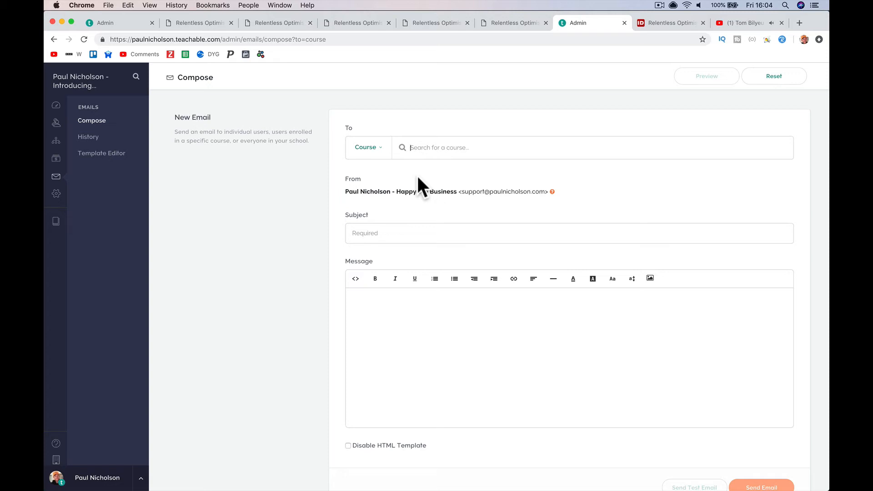
type("hap")
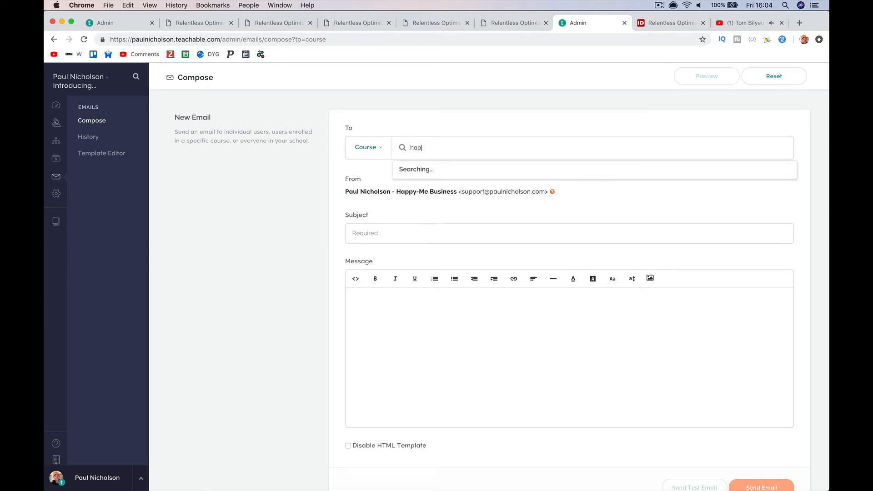
left_click(442, 170)
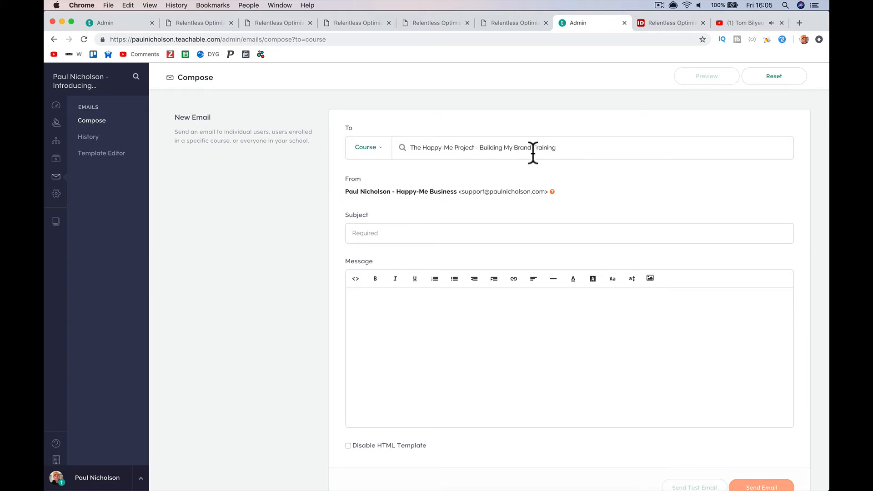
- Enter the subject 'New LessonNew Lesson Added to the training cours'
left_click(456, 232)
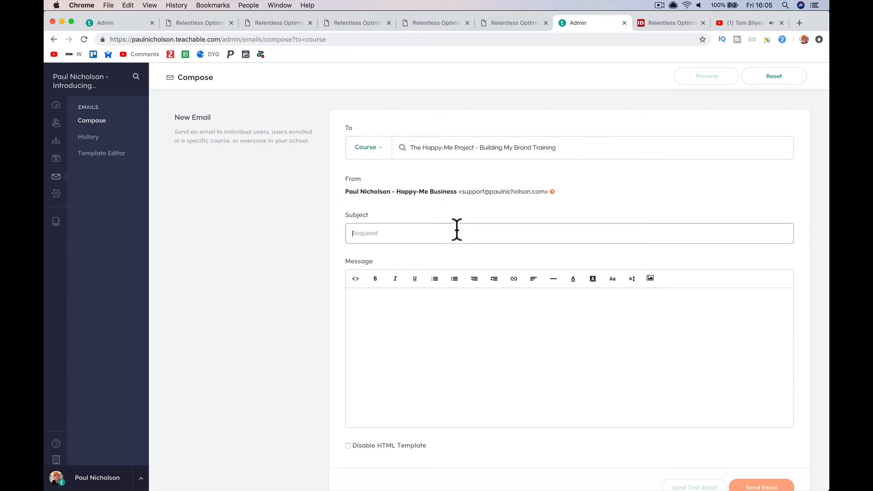
type("New Lesson")
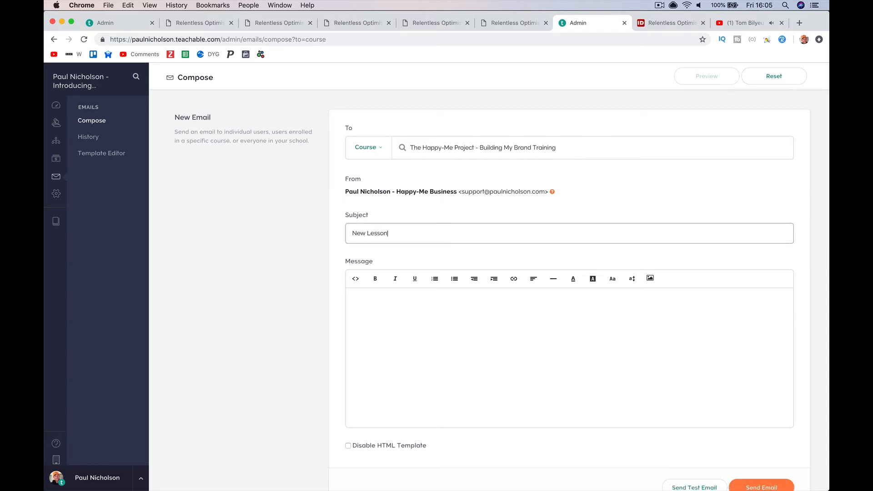
type("New ")
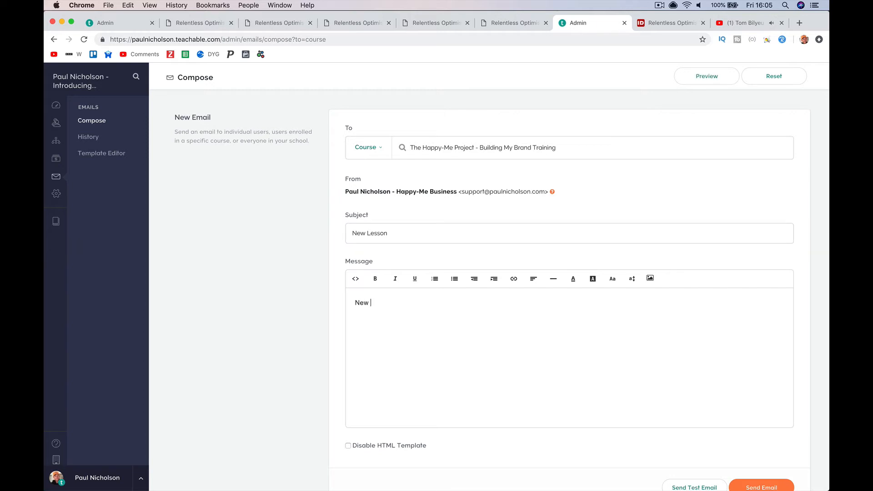
type("Lesson Added to the training course.")
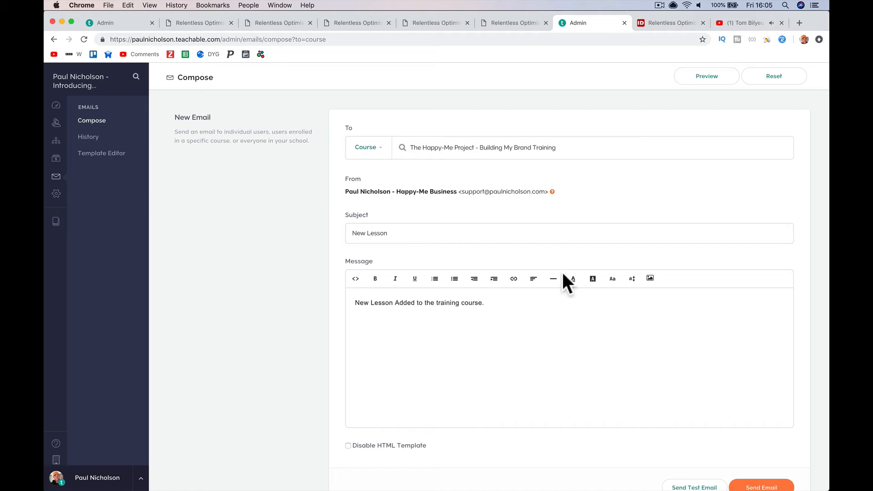
scroll(563, 282, "down", 3)
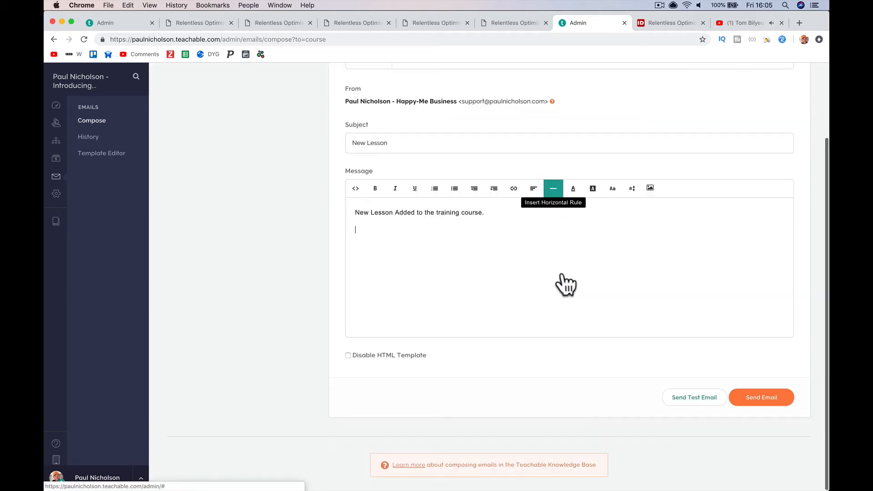
- Send a test copy of the email and confirm it with OK
left_click(687, 400)
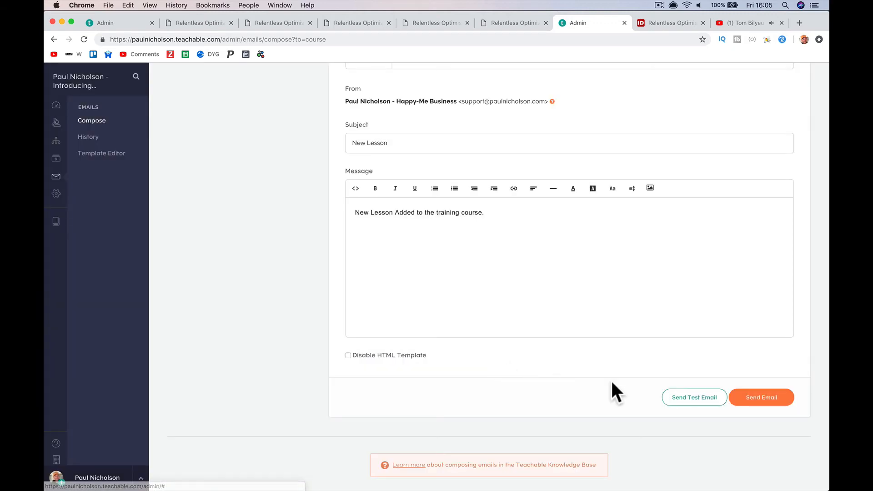
left_click(669, 402)
left_click(468, 300)
scroll(518, 205, "up", 1)
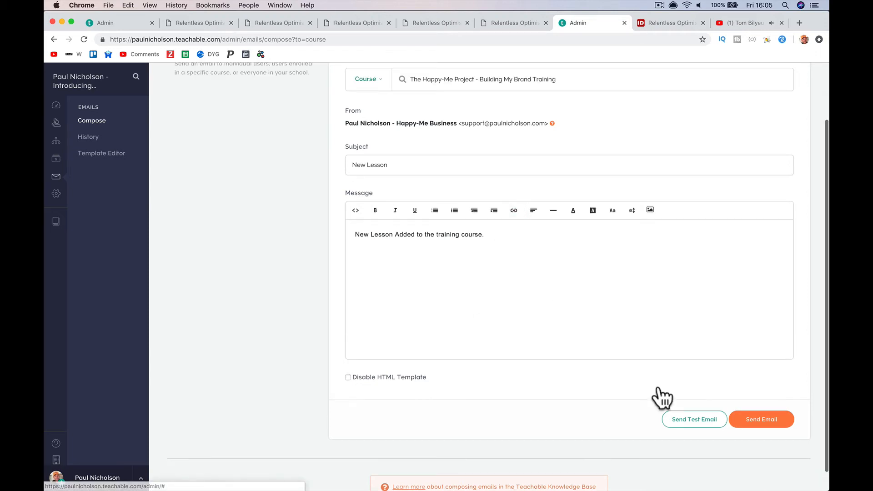
scroll(603, 381, "up", 3)
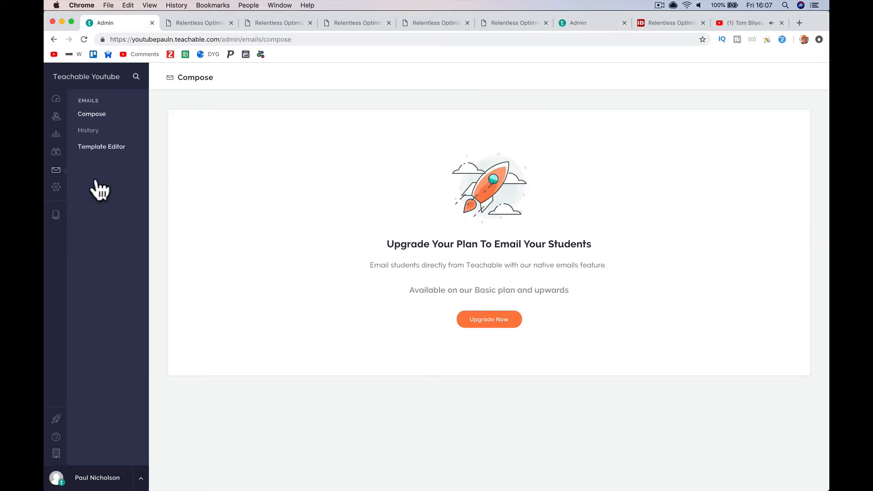
- Review the Relentless Optimism course's Bundle Contents, then begin a new course from the Courses list
left_click(56, 216)
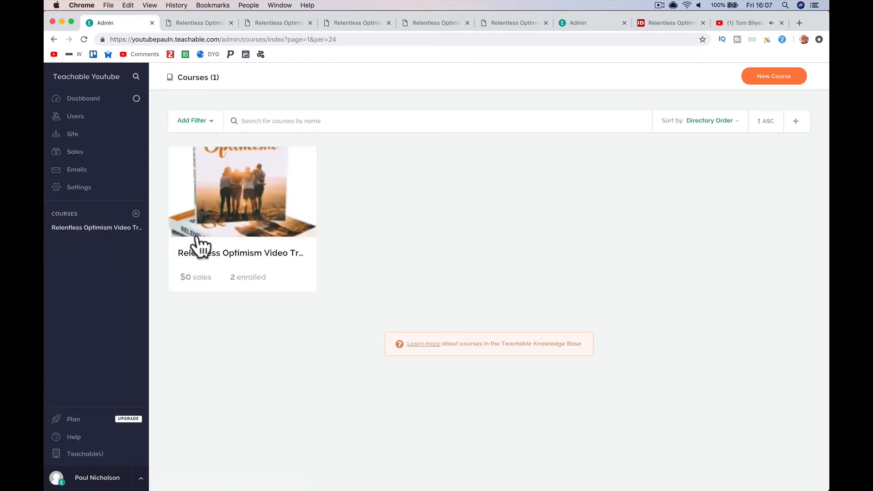
left_click(242, 206)
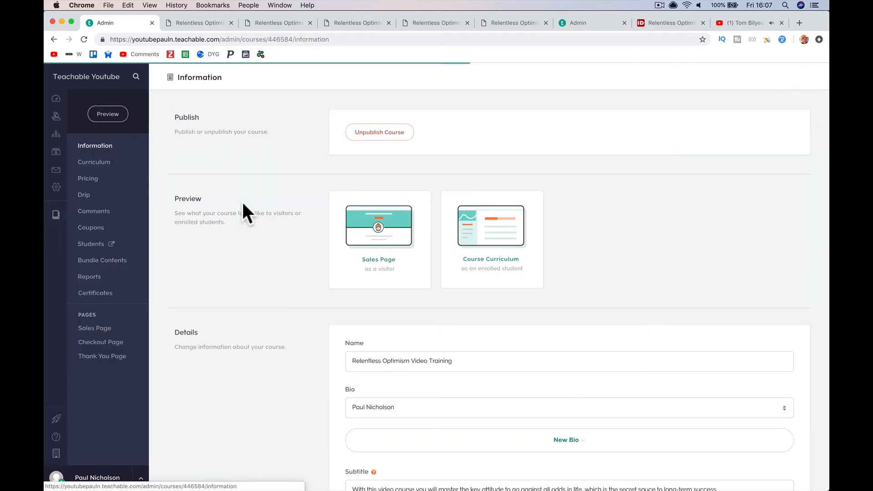
left_click(137, 273)
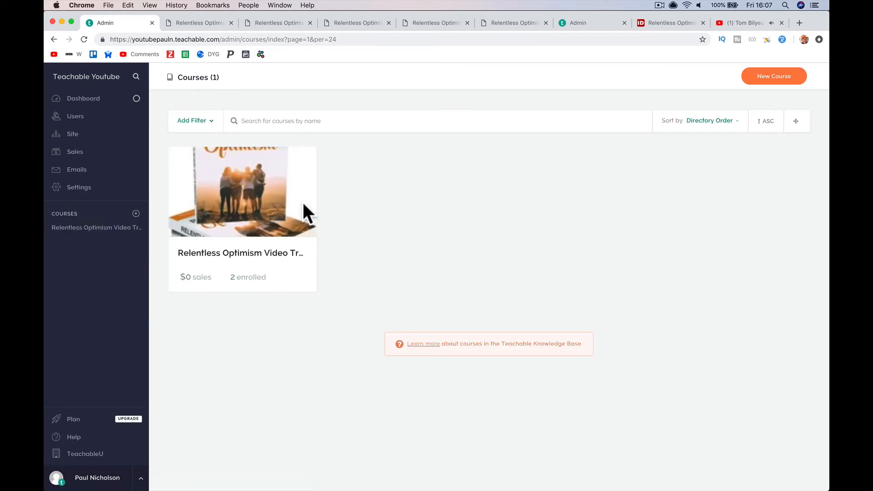
left_click(784, 79)
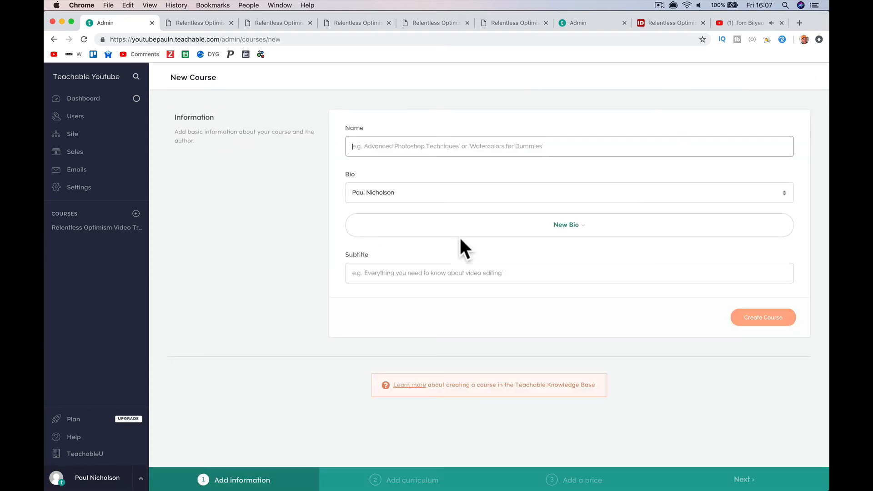
- Create a course named 'Bundle Course' with subtitle 'Bundle'
type("Bun")
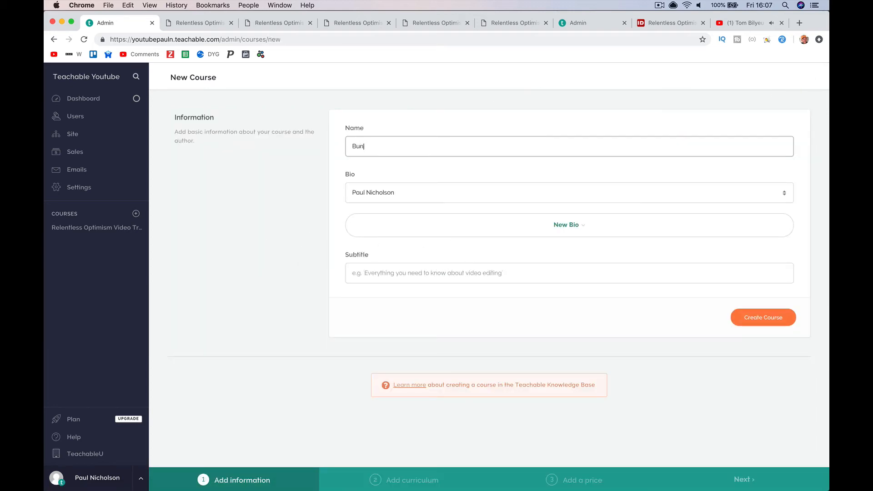
type("dle Course")
left_click(503, 275)
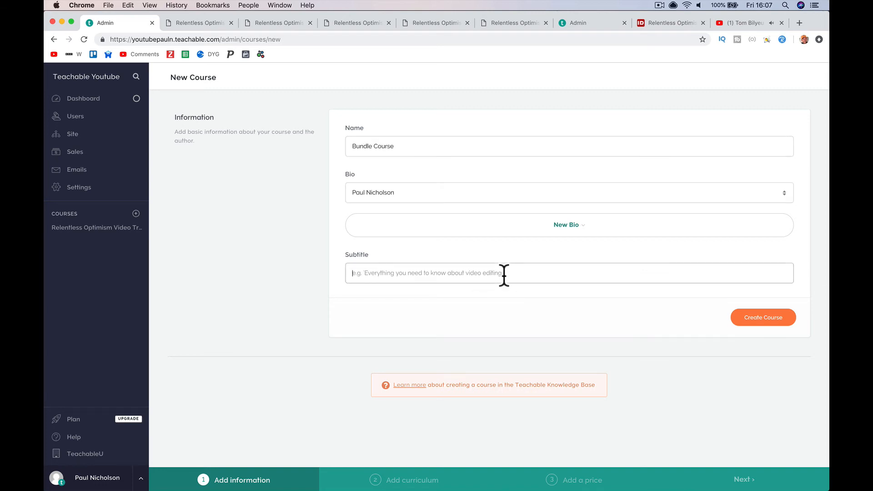
type("Bund")
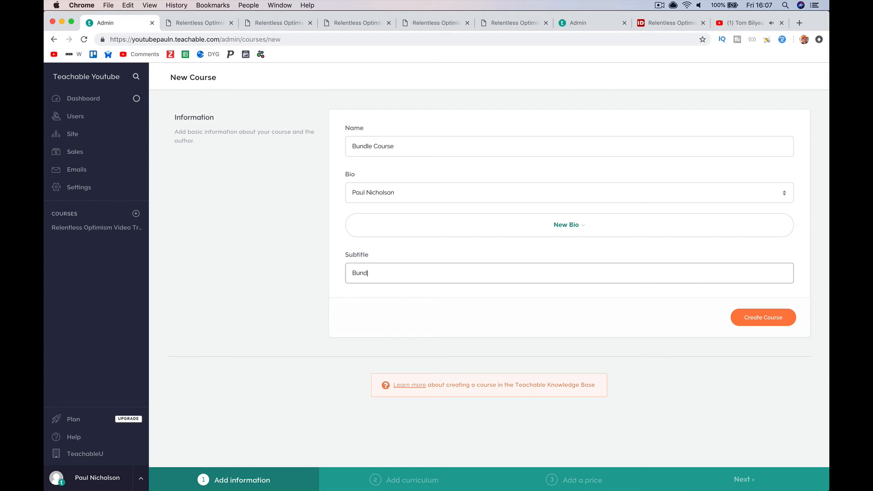
type("le")
left_click(778, 323)
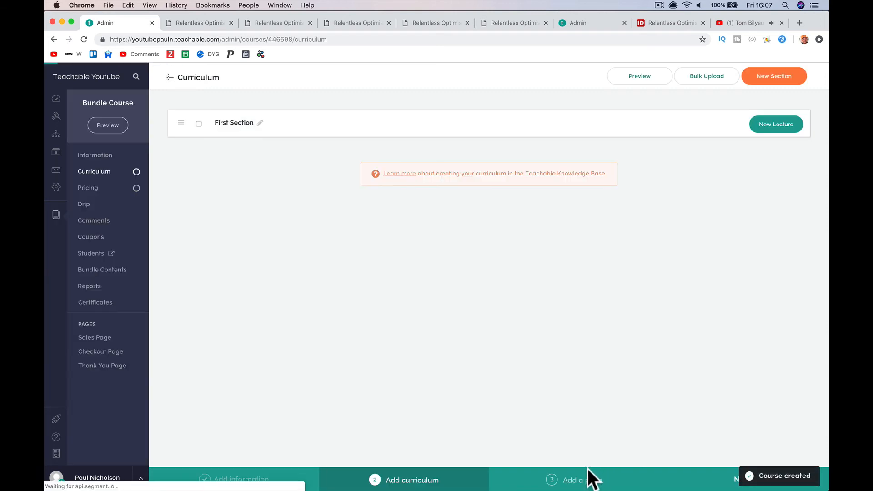
- Give Bundle Course a Free pricing plan and go to its Bundle Contents
left_click(593, 480)
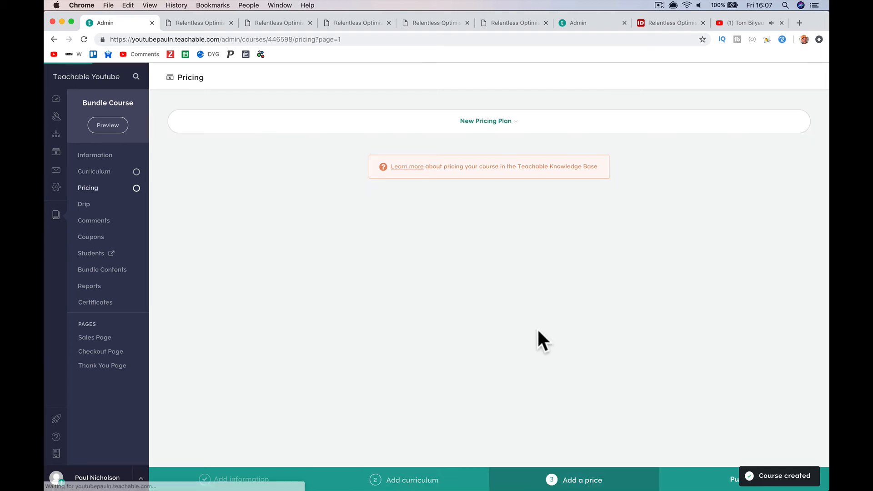
left_click(462, 132)
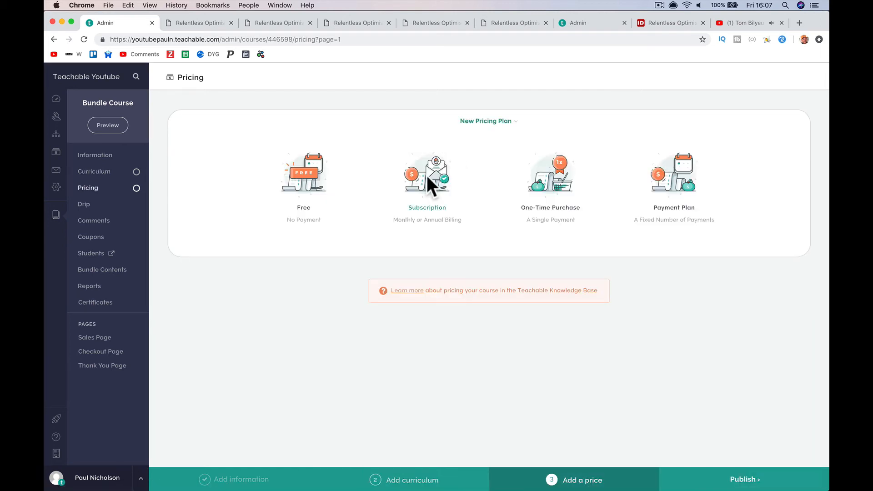
left_click(429, 185)
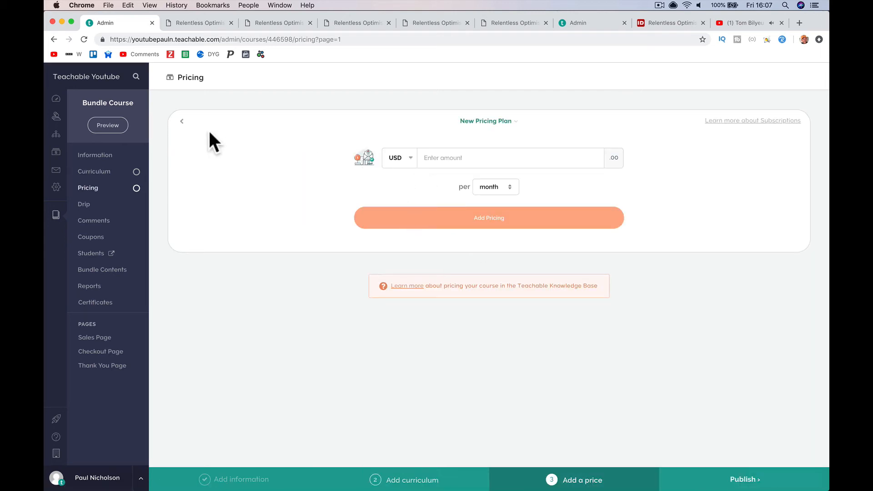
left_click(182, 120)
left_click(294, 175)
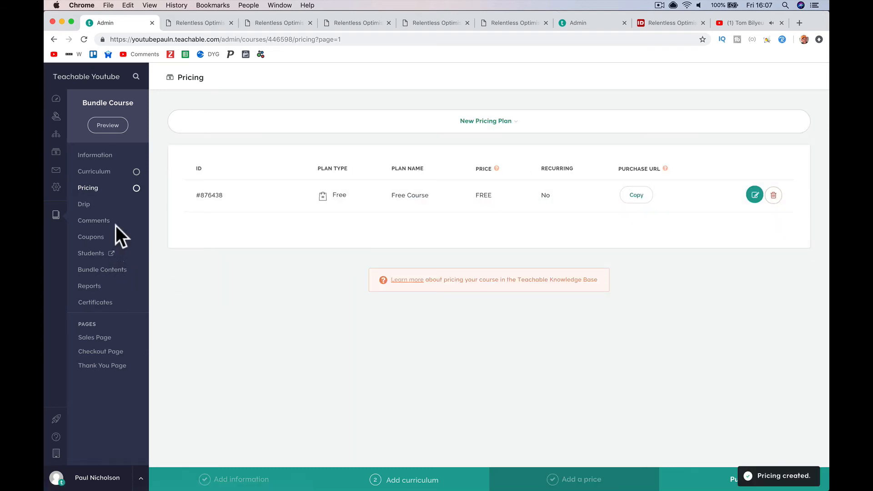
left_click(114, 270)
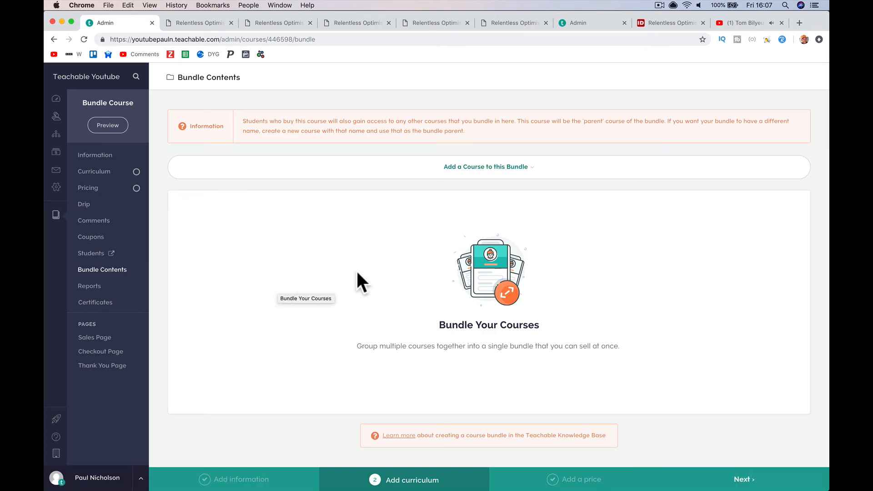
- Bundle Relentless Optimism Video Training, publish Bundle Course, and preview its sales page
left_click(470, 168)
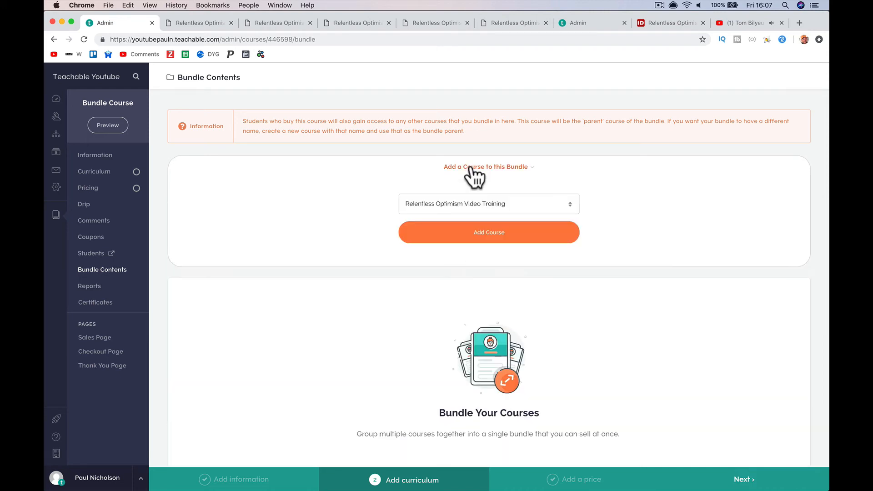
left_click(470, 168)
left_click(470, 168)
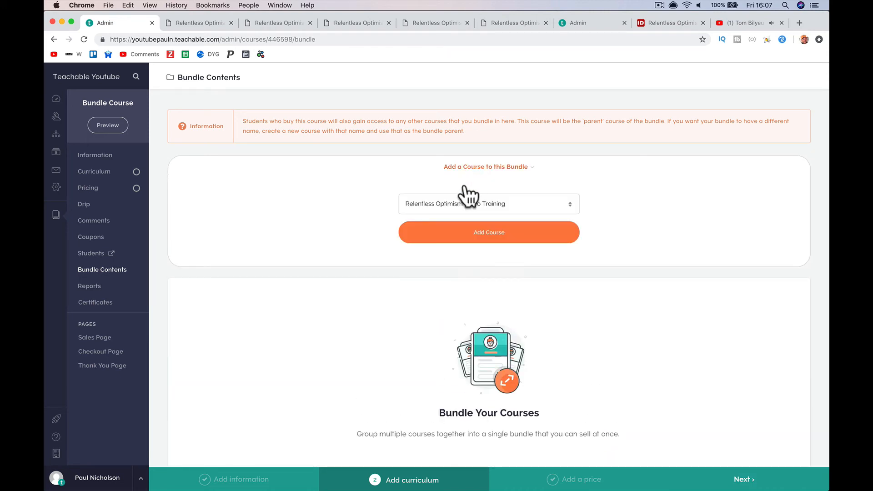
left_click(465, 235)
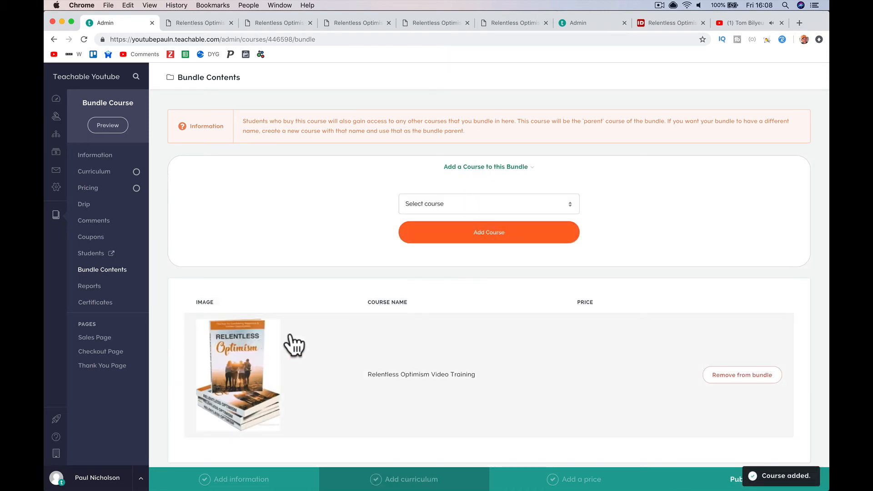
scroll(403, 384, "down", 2)
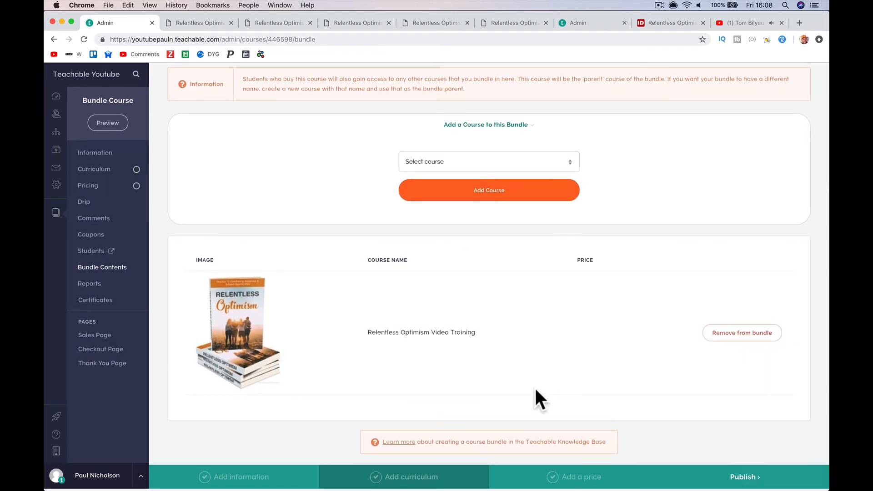
left_click(716, 481)
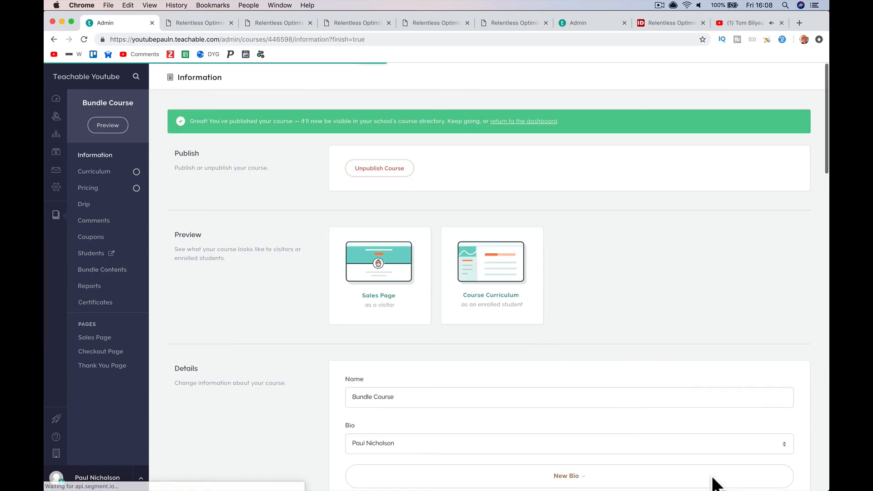
left_click(111, 129)
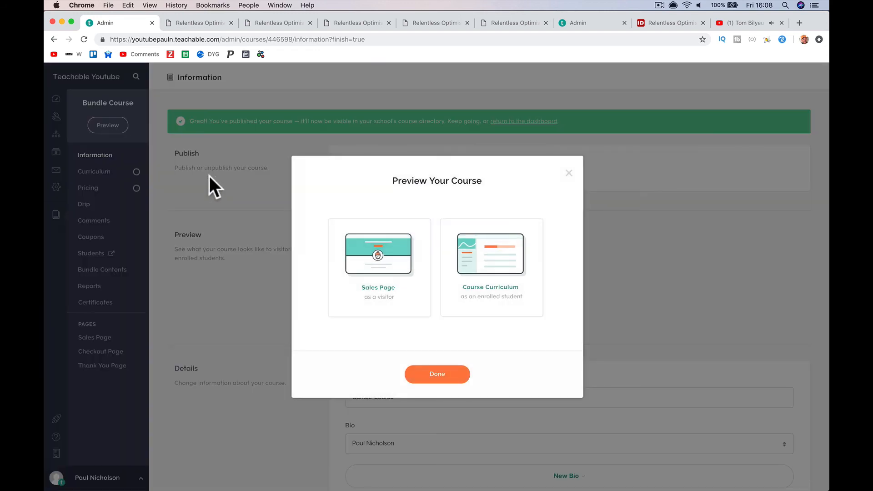
left_click(375, 267)
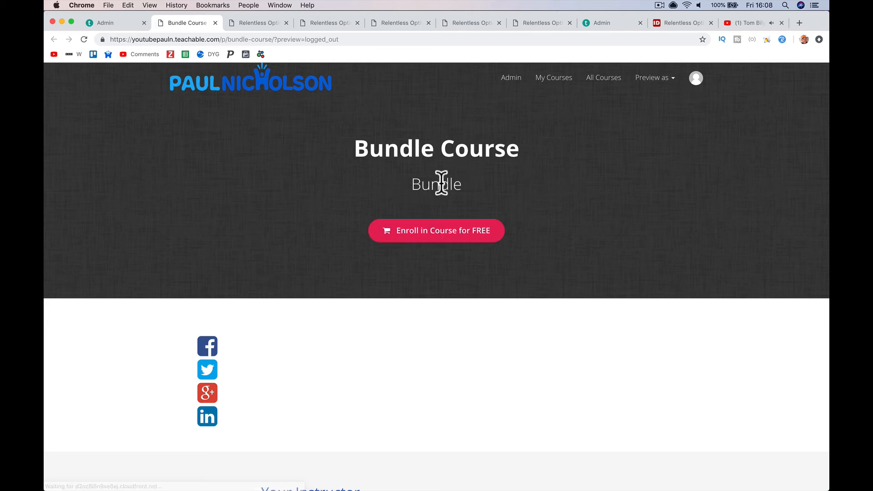
- Check the Bundle Course sales page lists Relentless Optimism Video Training at $0, then return to admin
scroll(466, 236, "down", 10)
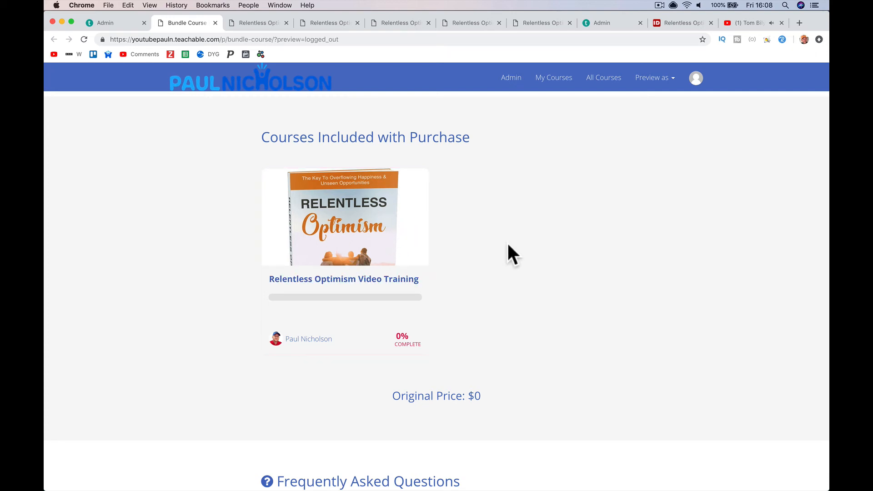
scroll(508, 246, "down", 3)
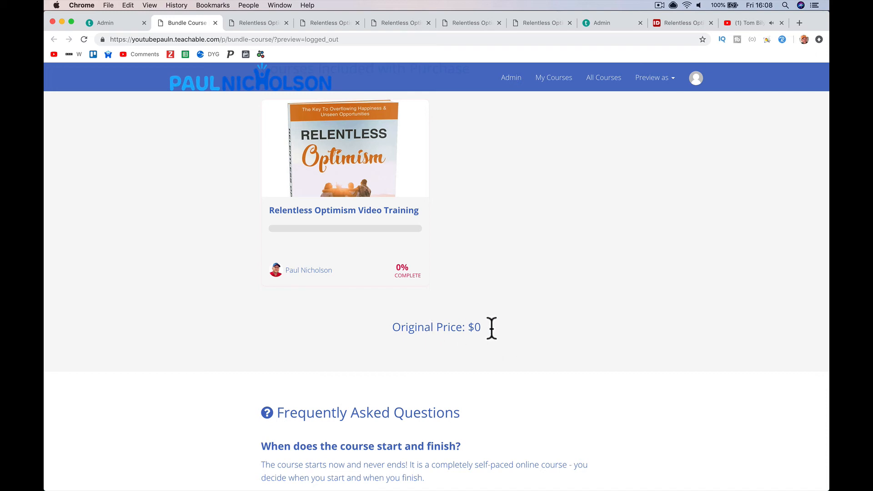
scroll(494, 325, "up", 10)
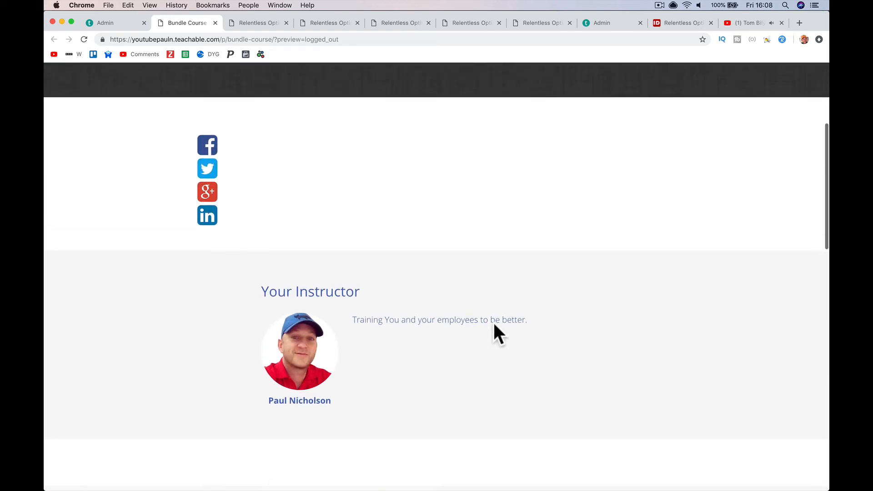
scroll(493, 325, "up", 4)
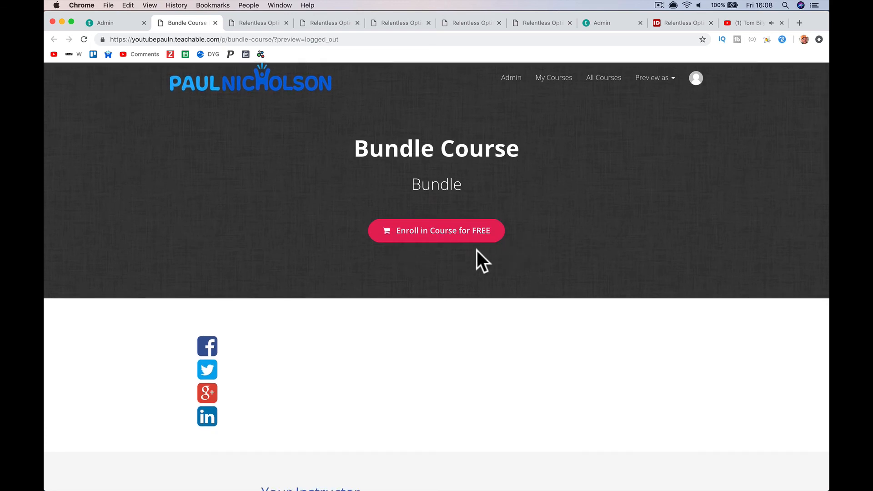
scroll(475, 252, "down", 10)
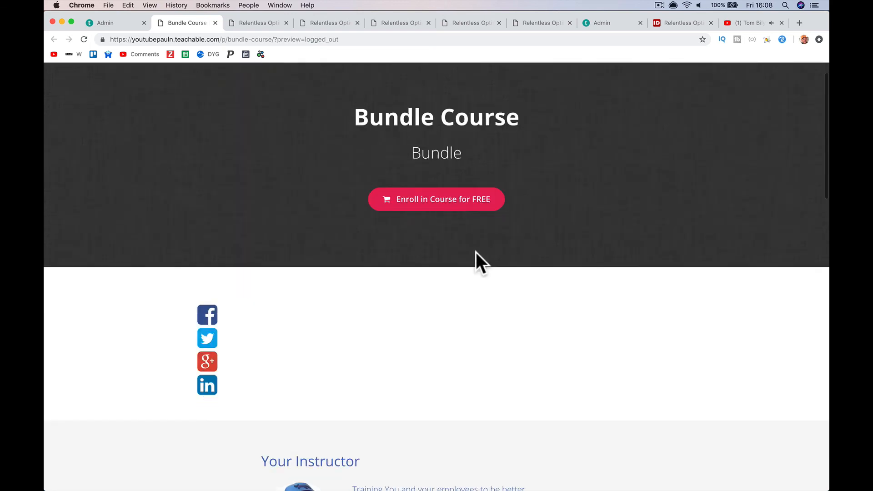
scroll(476, 250, "up", 4)
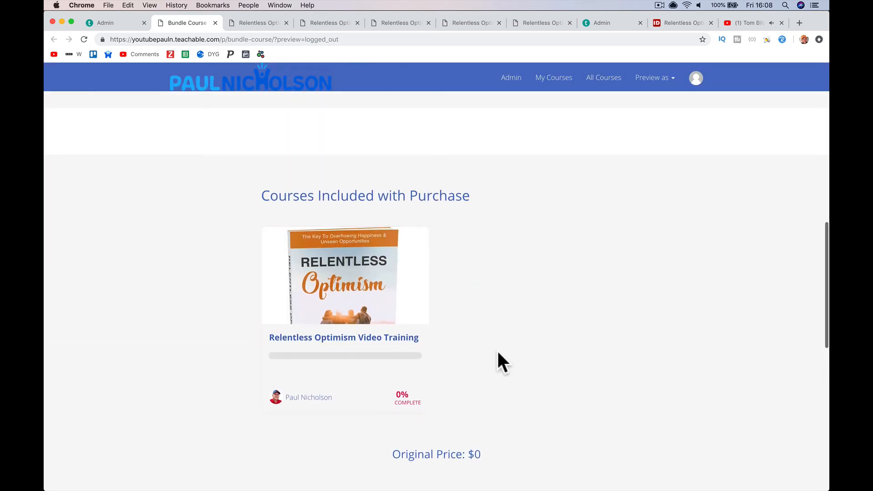
left_click(127, 23)
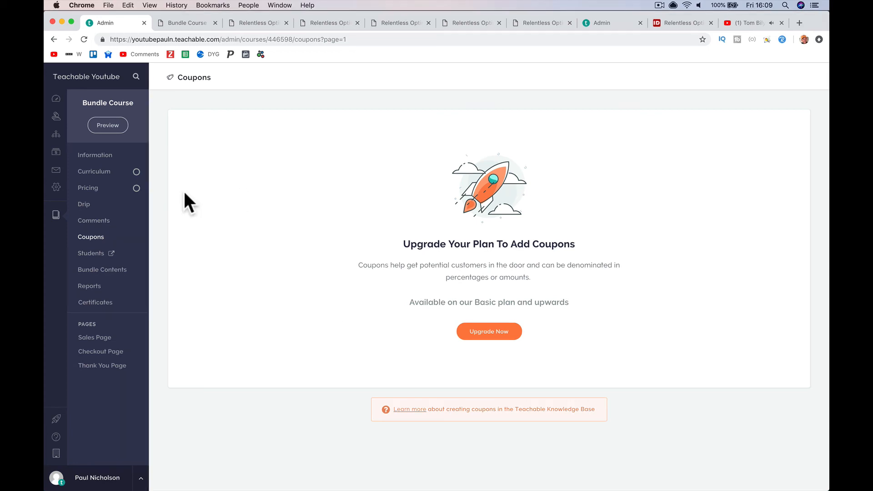
- Open the school homepage and check Featured Courses shows the free 1 Course Bundle
left_click(101, 78)
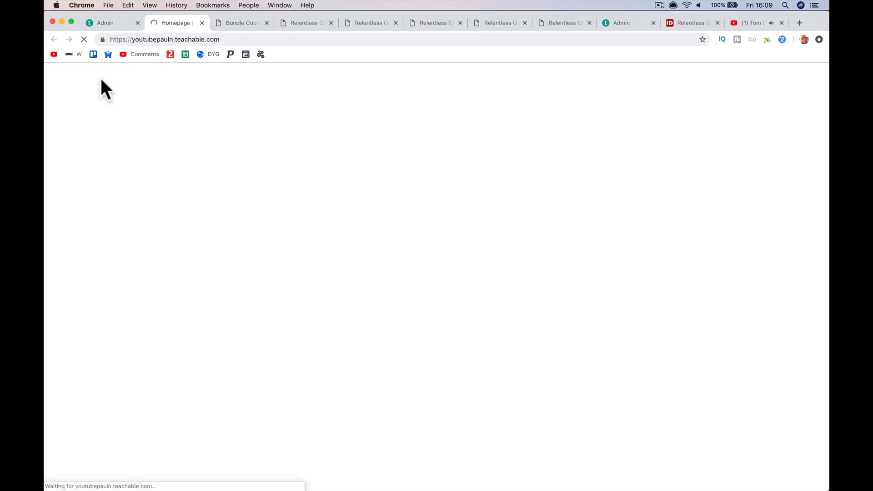
scroll(252, 236, "down", 5)
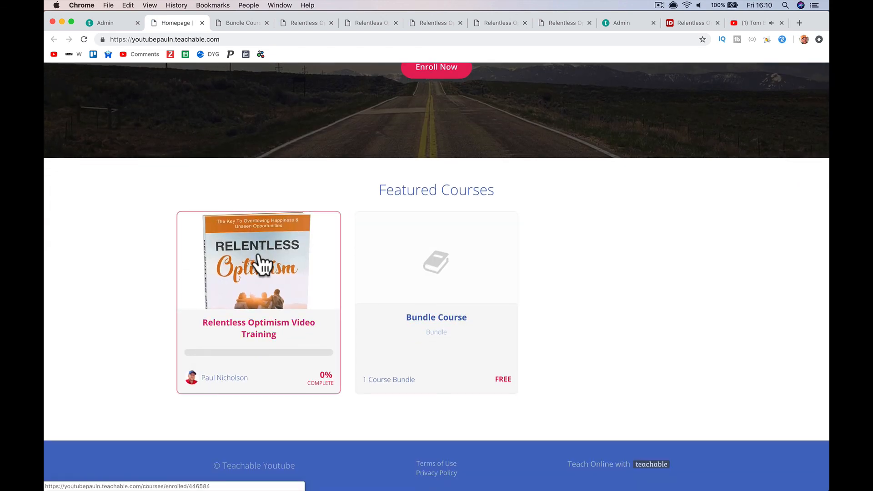
scroll(261, 264, "up", 5)
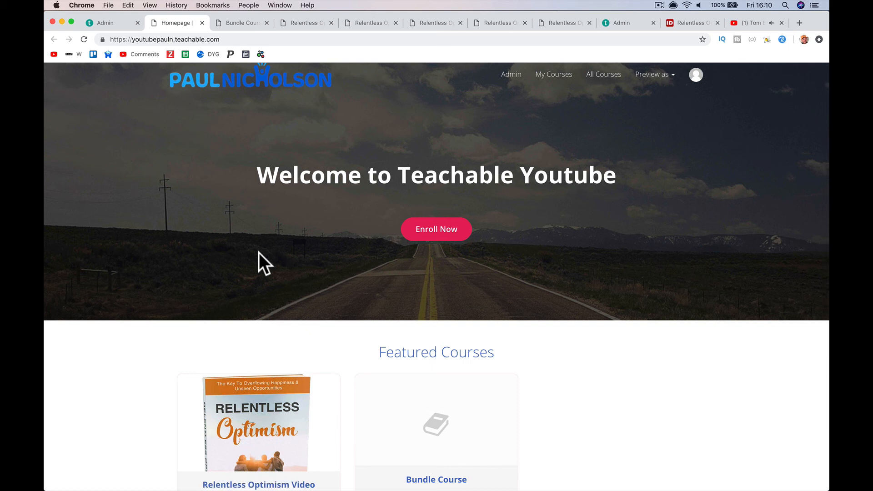
- Return to the Bundle Course sales page and select the current web address
left_click(246, 24)
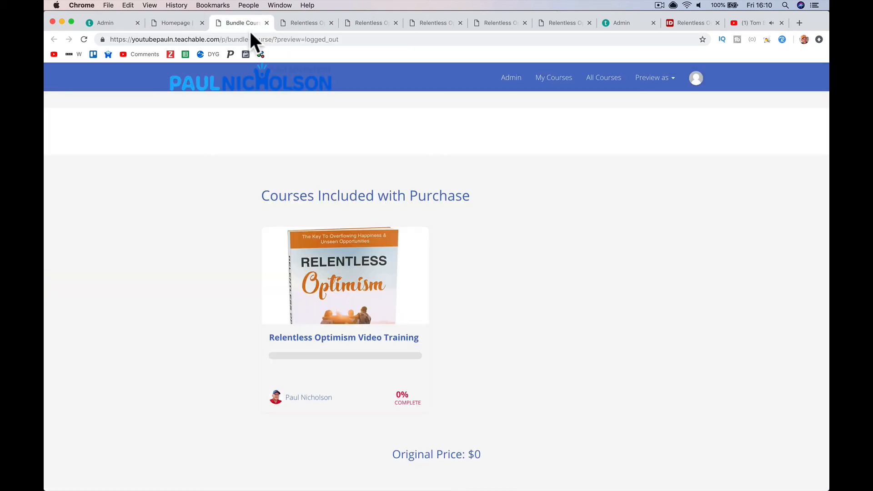
left_click(246, 54)
left_click(248, 39)
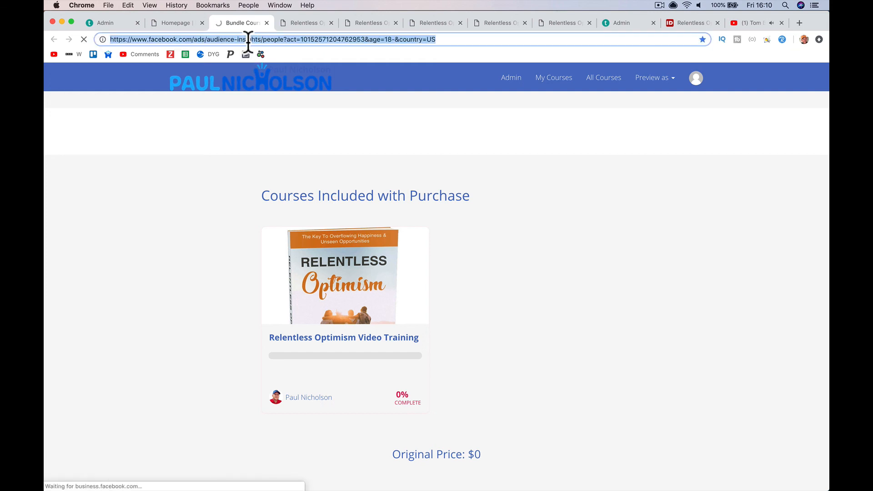
- Load happymeinc.teachable.com and browse its courses, including the five-course Happy-Me Training Membership bundle
type("happymeinc.teachable.com")
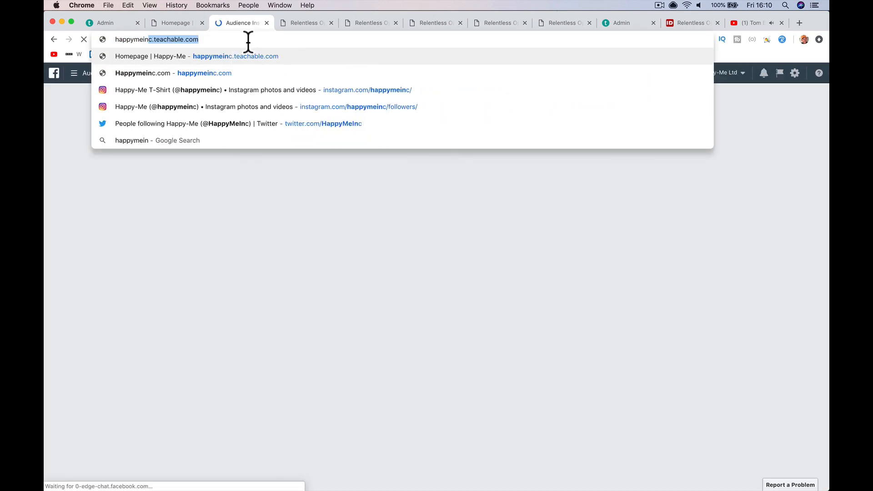
key("Return")
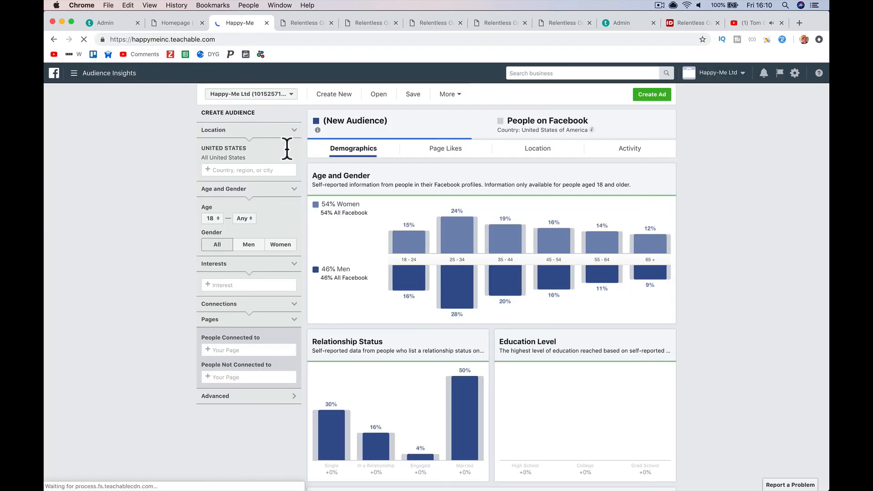
scroll(348, 255, "down", 5)
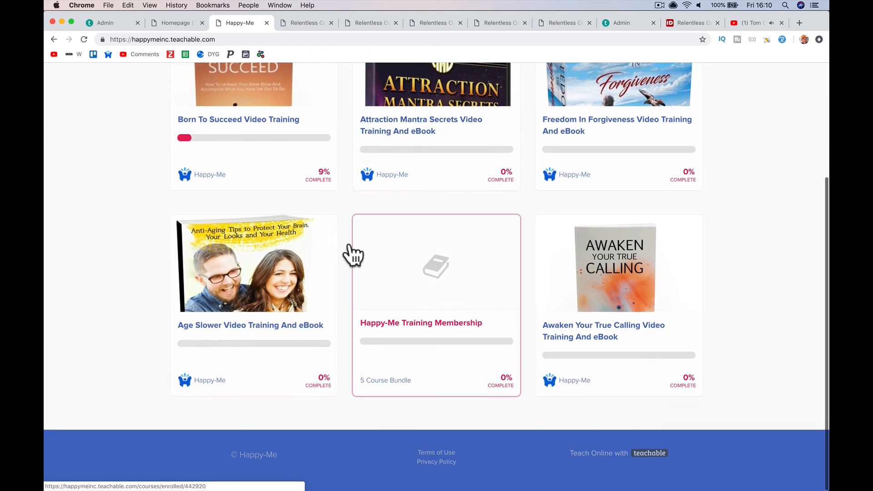
scroll(458, 224, "up", 5)
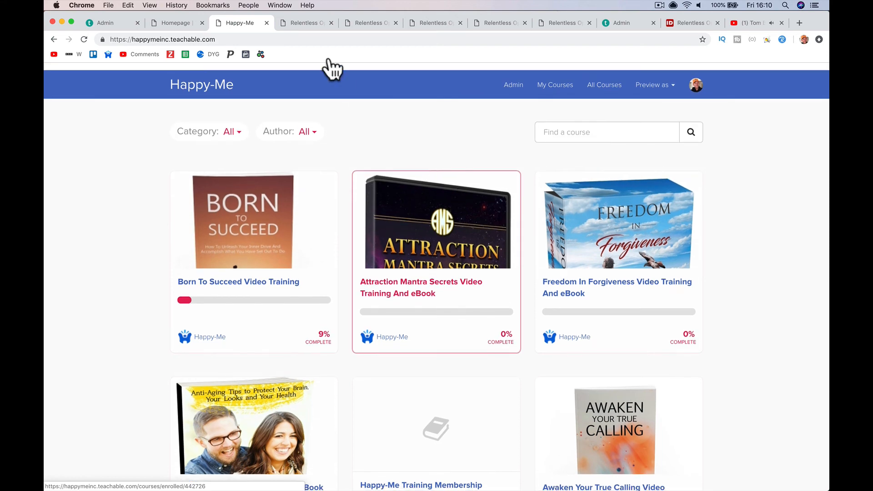
- Go to the happy-me.com store from the address bar
left_click(315, 39)
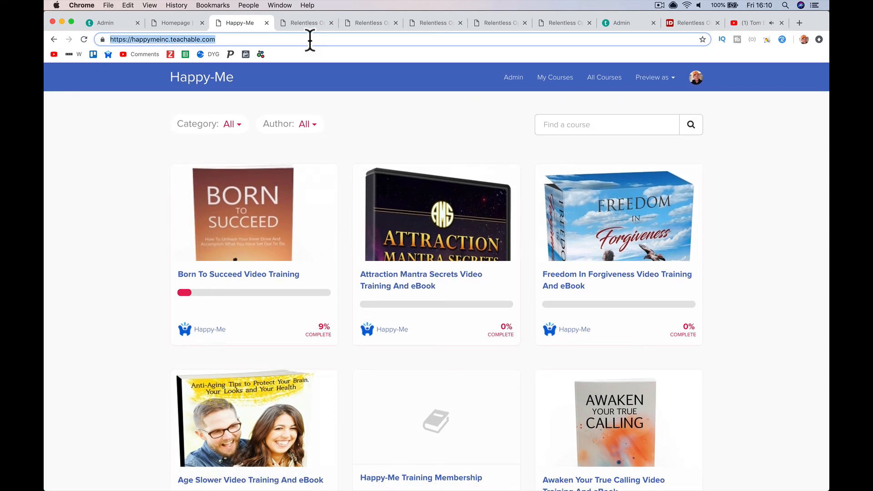
type("happy-me.com")
key("Return")
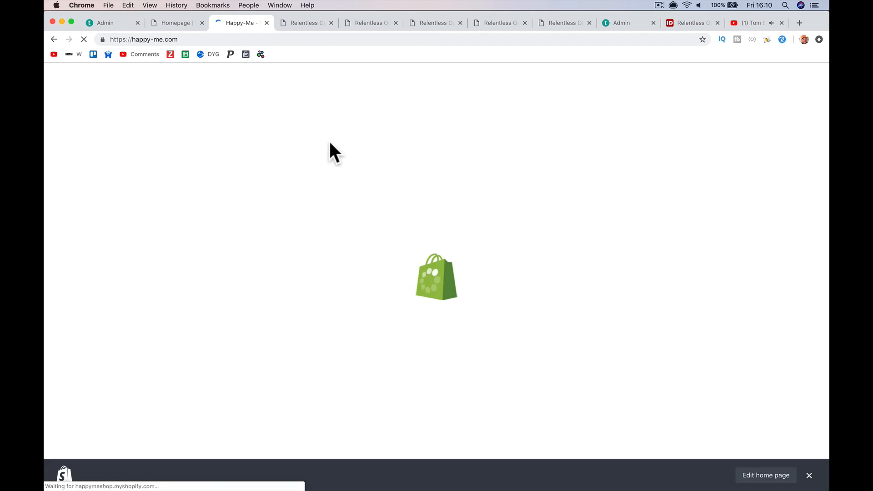
- Open the £7.00 Freedom In Forgiveness Video Training And eBook product from the Happy-Me Training collection
left_click(324, 141)
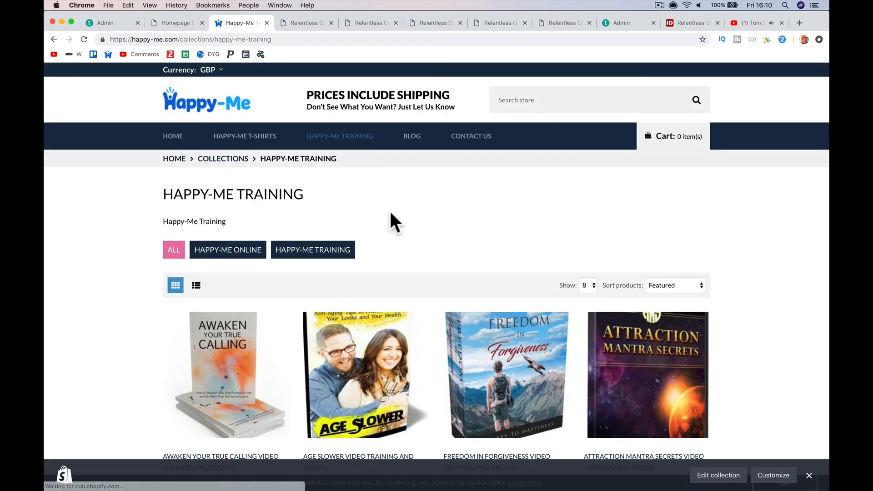
scroll(405, 327, "down", 6)
scroll(444, 285, "up", 4)
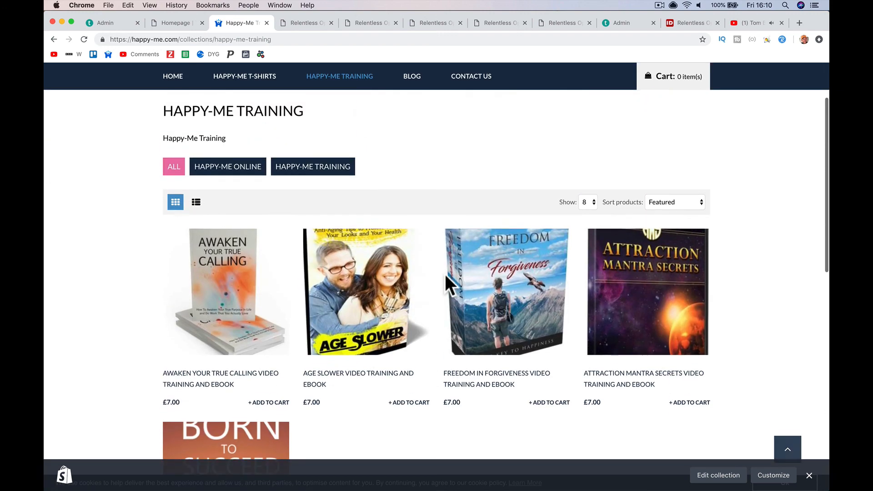
left_click(482, 285)
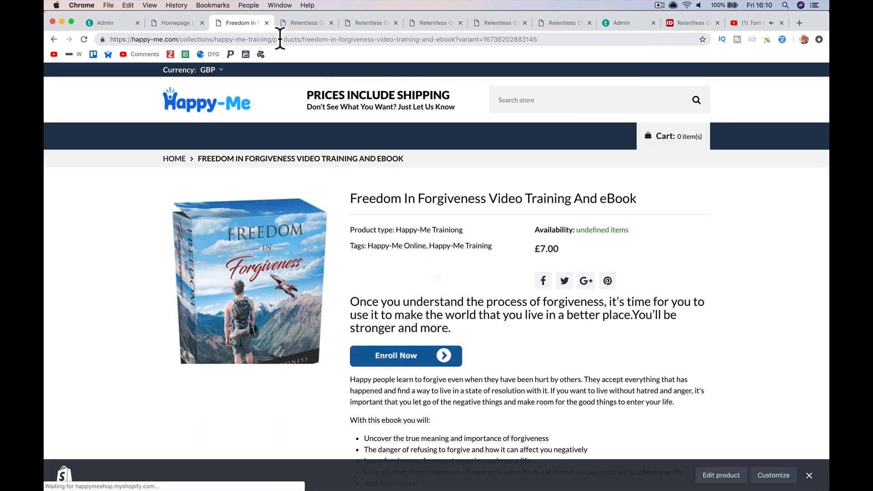
left_click(280, 39)
- Load the other Teachable school's homepage and scroll through its Featured Courses
type("paulnic")
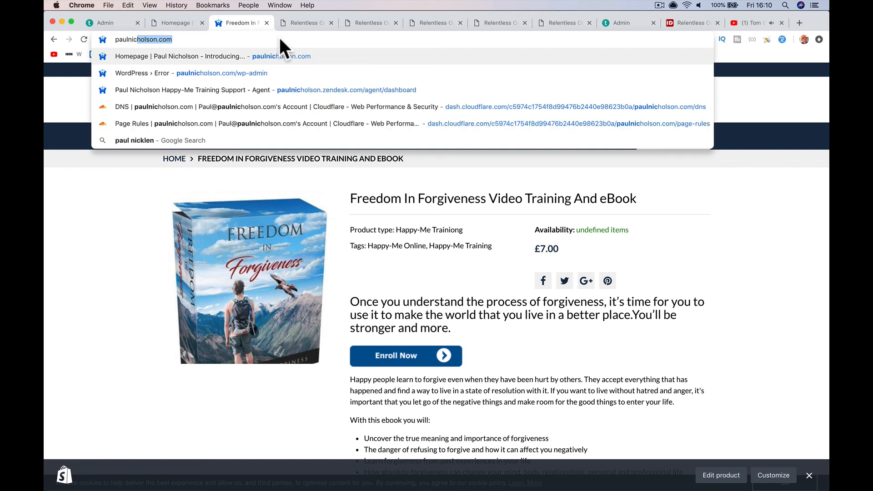
type("holson.c")
key("Return")
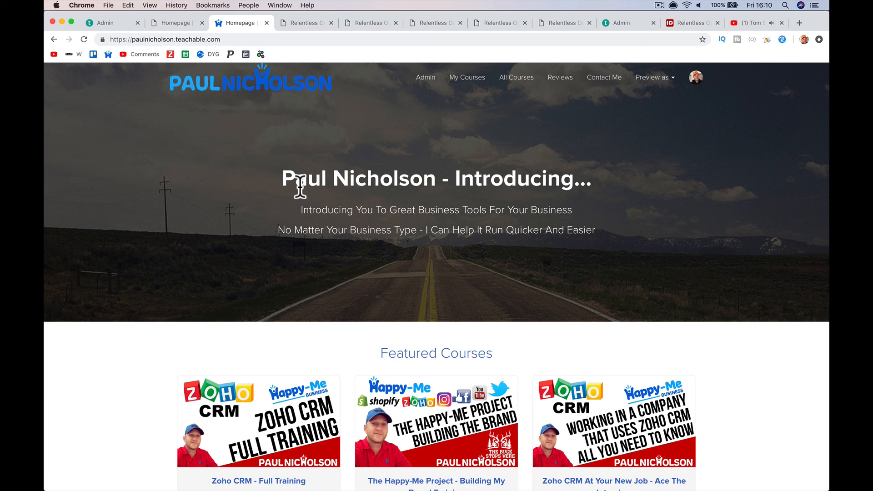
scroll(299, 182, "down", 5)
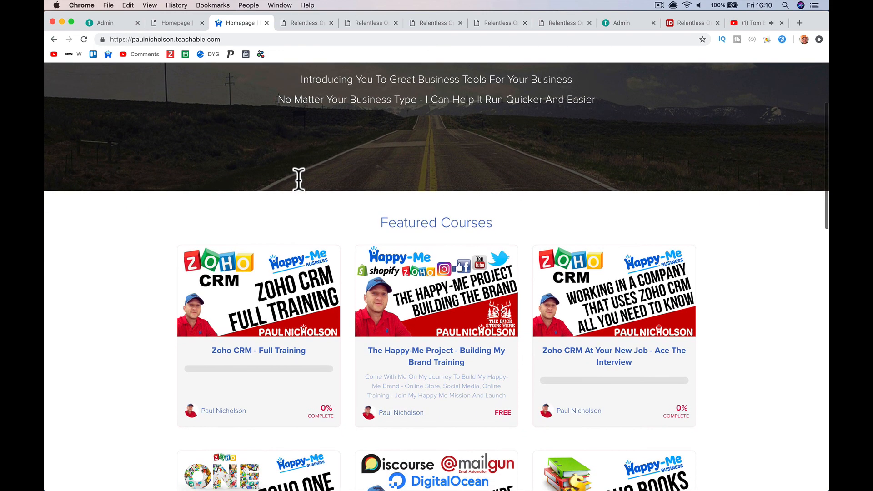
scroll(298, 179, "down", 8)
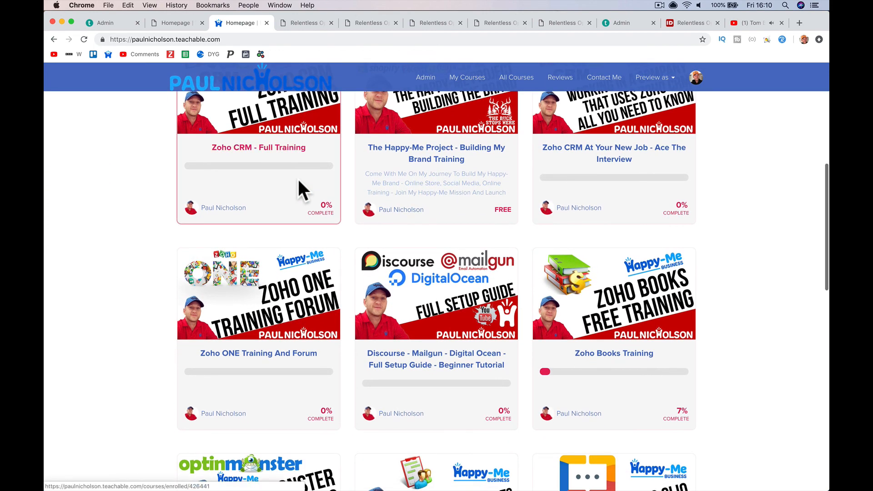
scroll(297, 177, "down", 11)
scroll(297, 181, "down", 10)
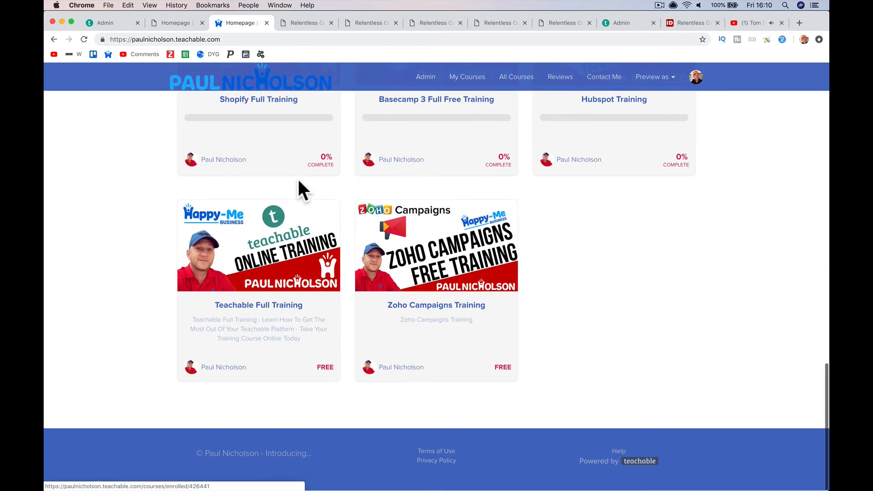
- Open the free Teachable Full Training course page and review its enrollment offer
left_click(267, 220)
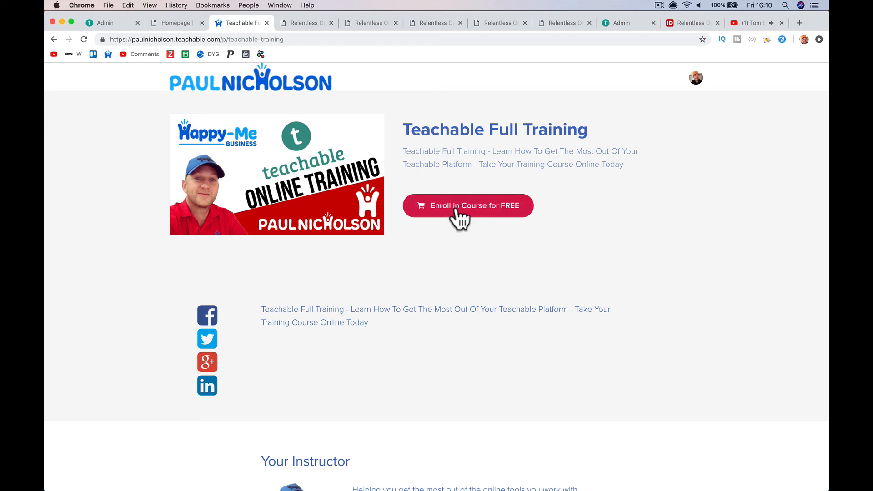
scroll(456, 210, "down", 13)
scroll(456, 210, "up", 3)
scroll(456, 210, "up", 15)
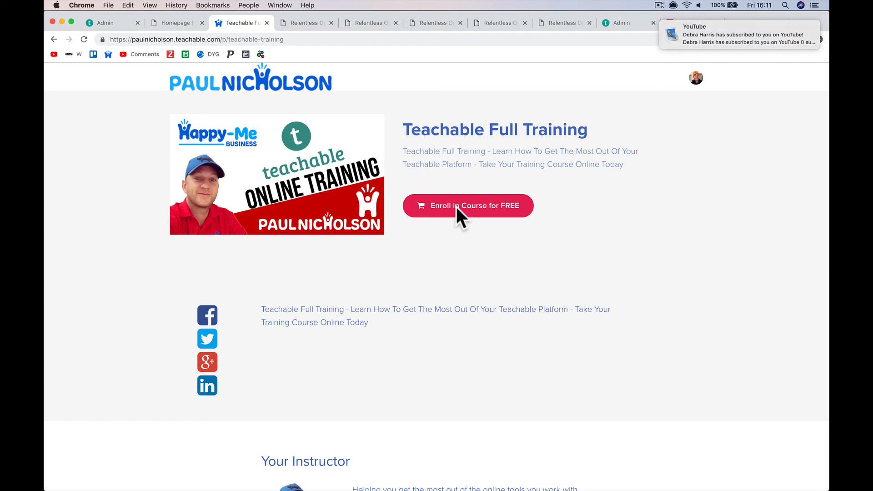
mouse_move(770, 18)
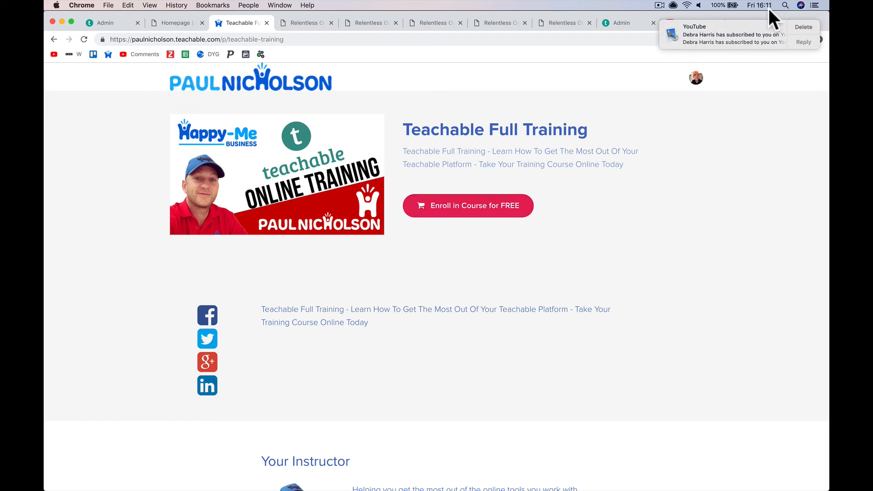